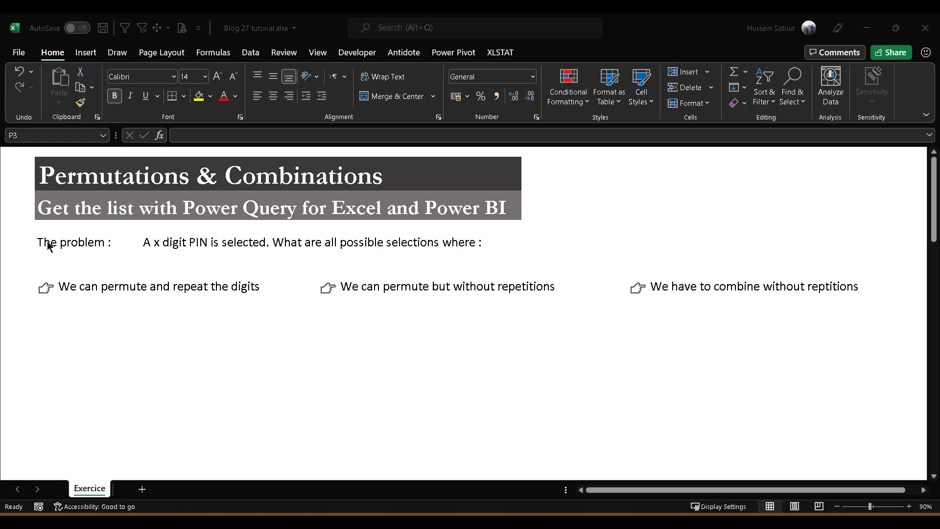
- Add a new worksheet and fill cells B3 to B12 with the digits 0 to 9
drag(46, 242, 490, 241)
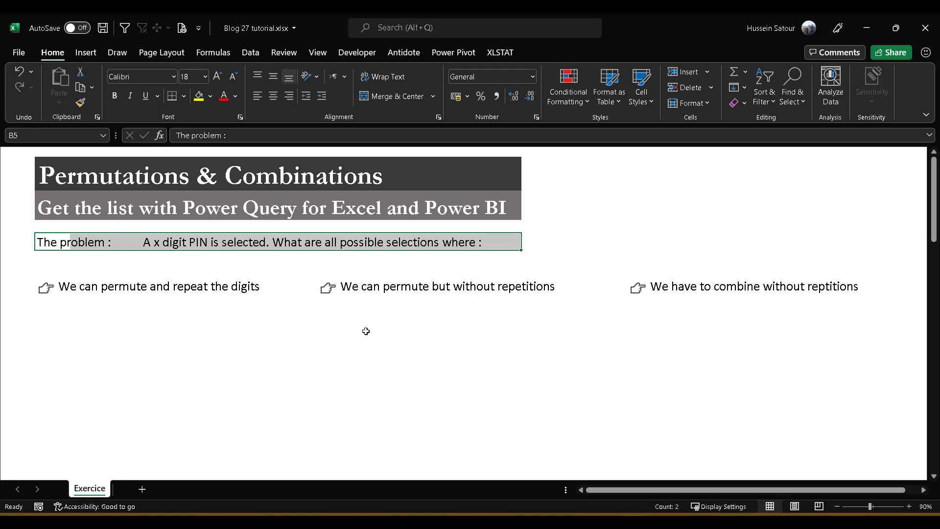
click(142, 489)
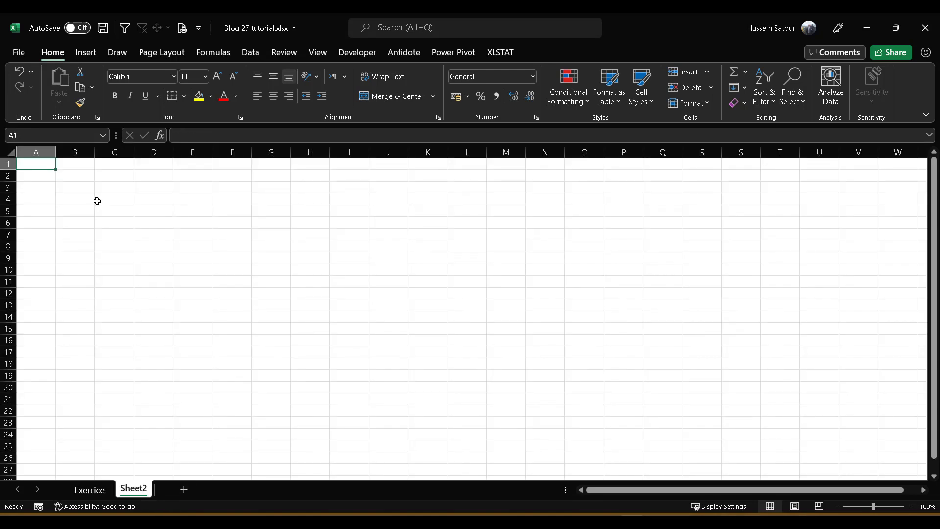
click(75, 189)
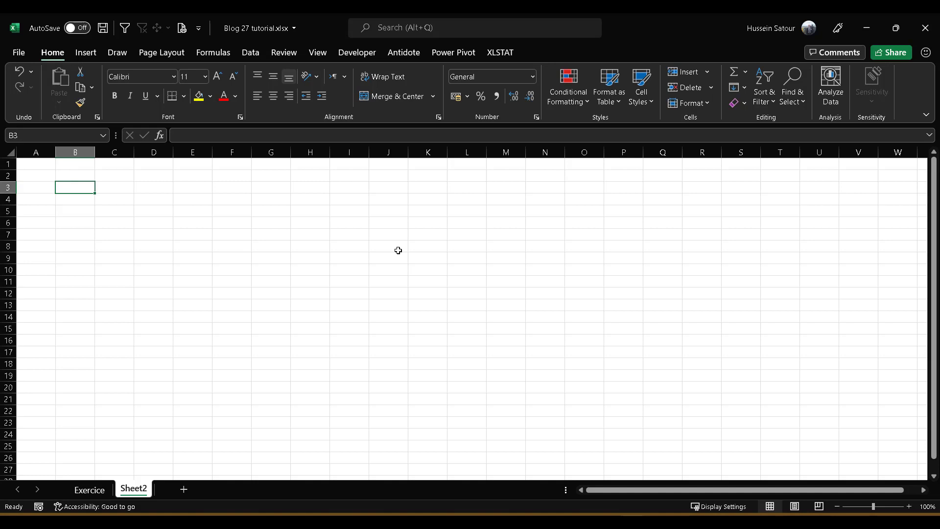
text(0)
key(Return)
text(1)
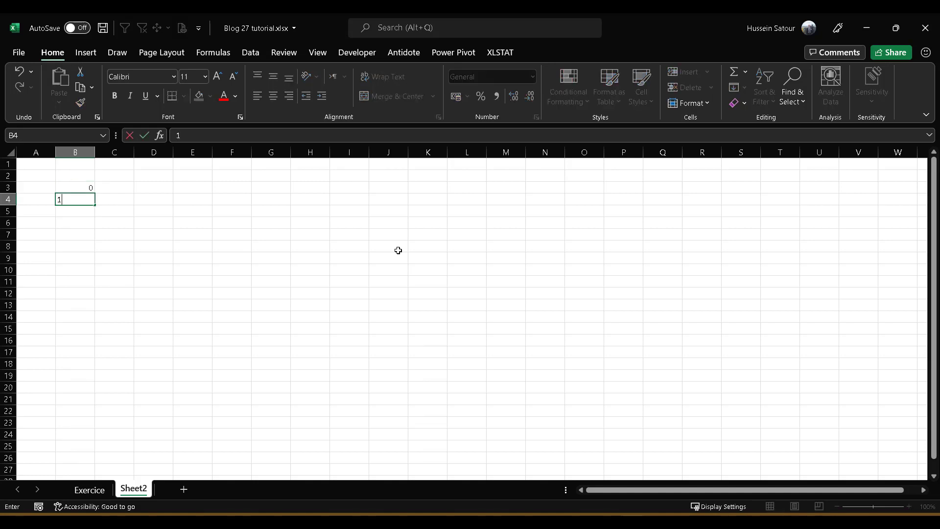
key(Return)
key(Up)
key(Up)
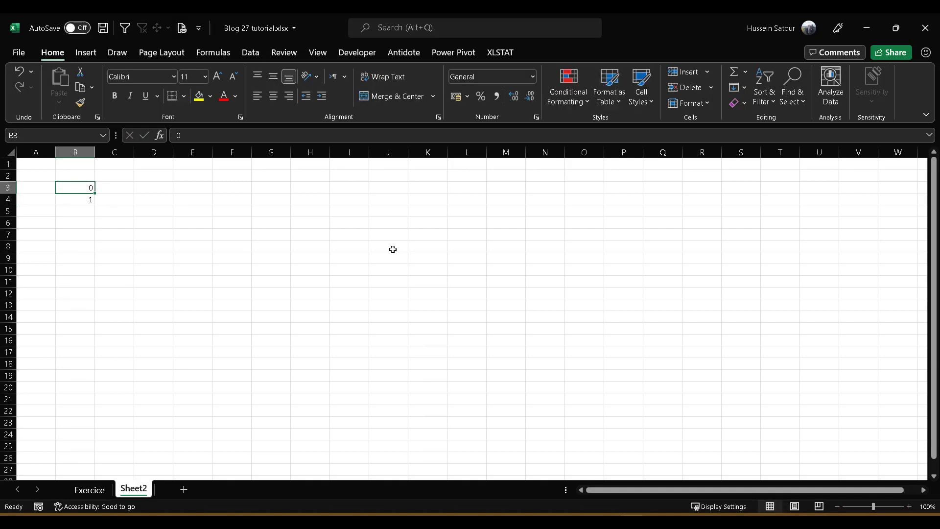
drag(90, 189, 98, 304)
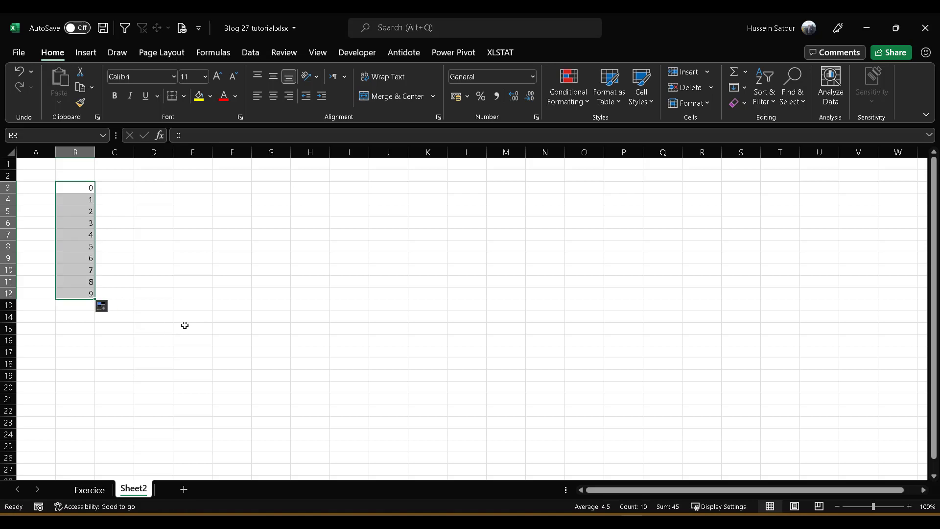
- Enter the header Items in cell B2 above the digits
click(87, 213)
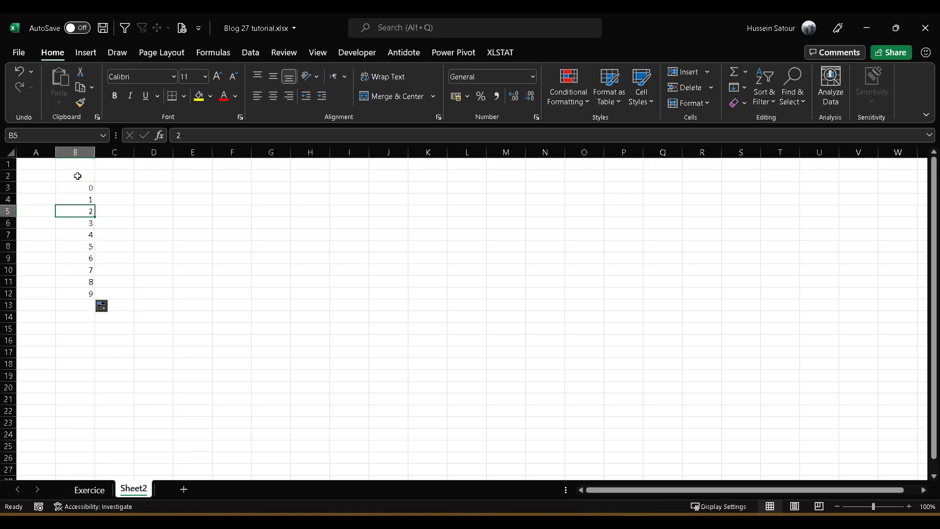
click(78, 175)
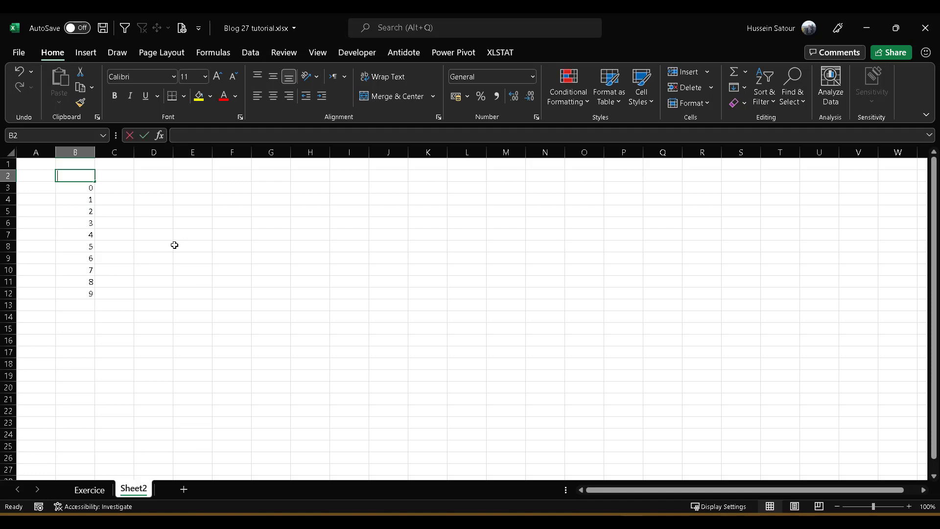
text(Di)
key(BackSpace)
key(BackSpace)
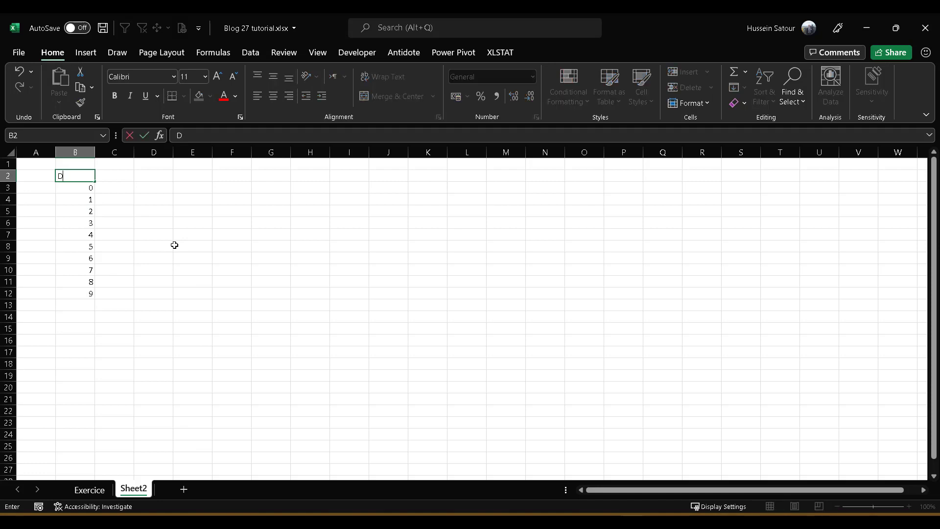
text(Items)
key(Return)
key(Up)
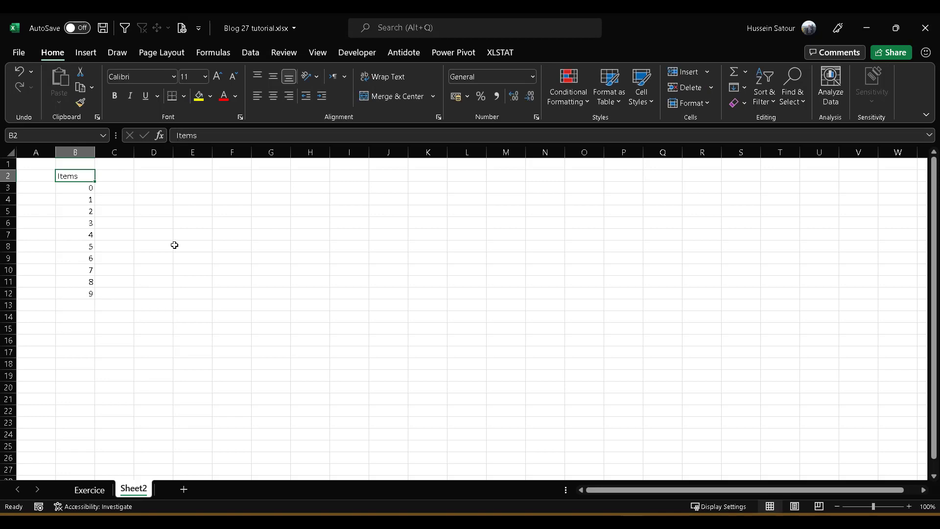
- Format B2:B12 as a table with headers in the black table style and name the table Data
key(ctrl+shift+Down)
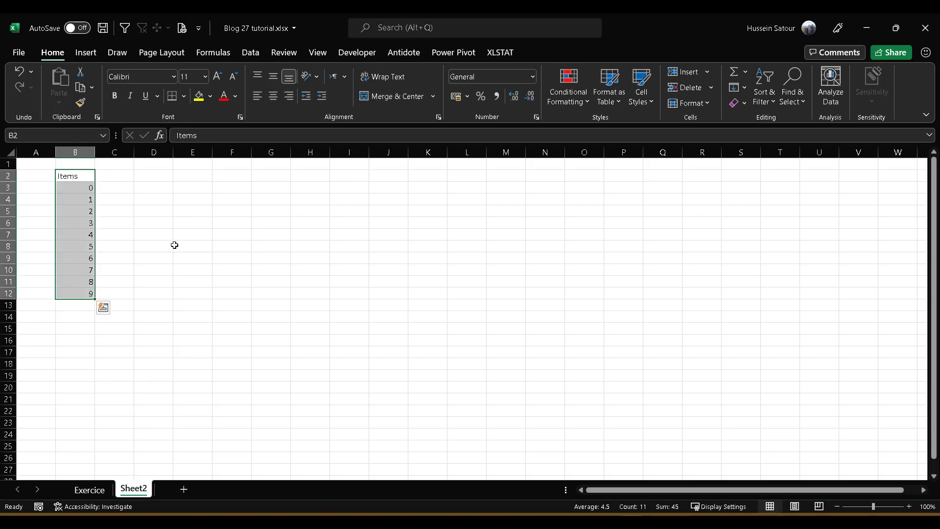
click(609, 100)
click(612, 180)
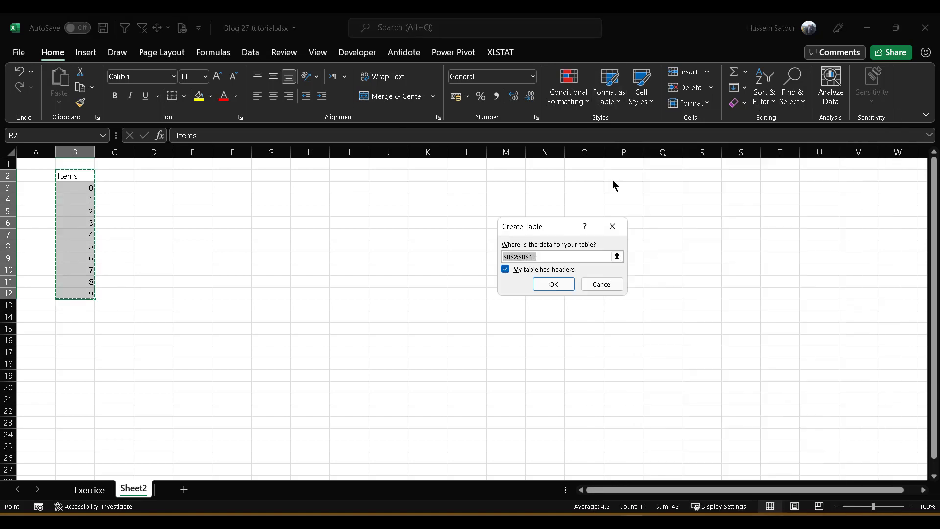
click(554, 284)
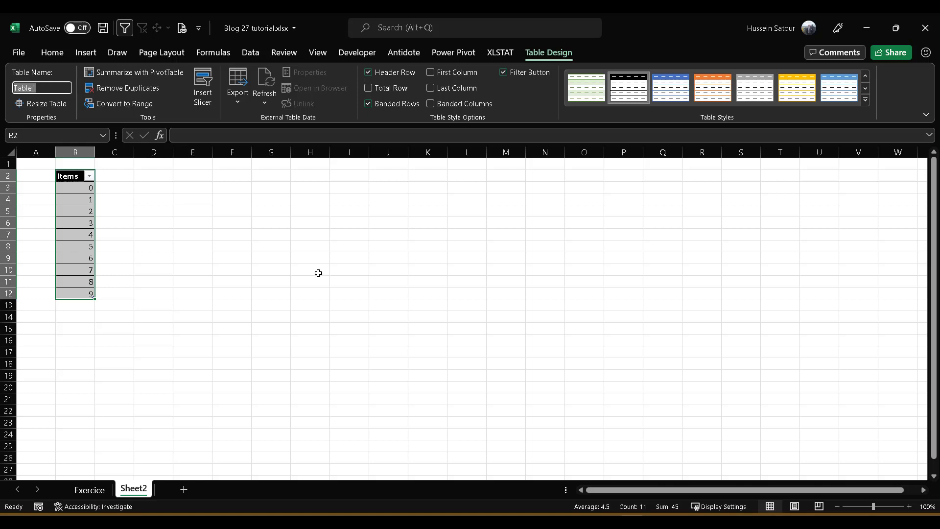
text(Data)
key(Return)
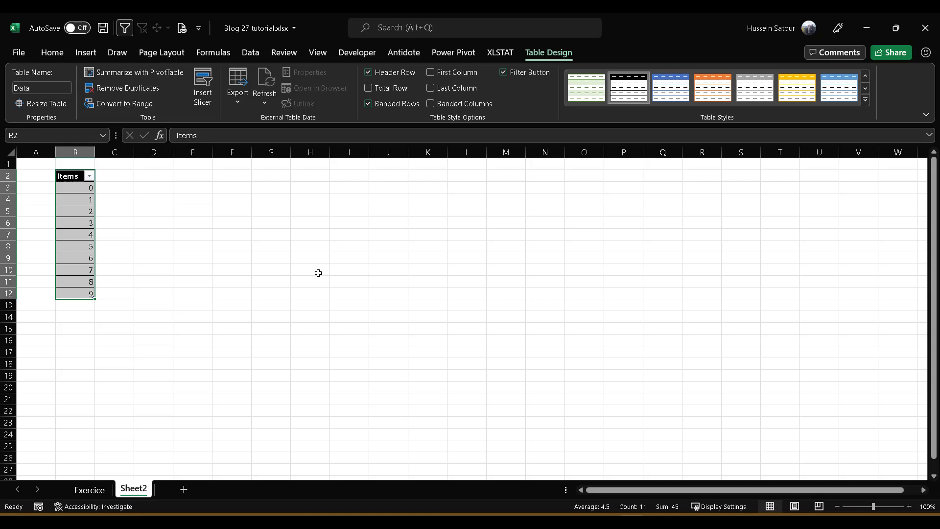
click(286, 289)
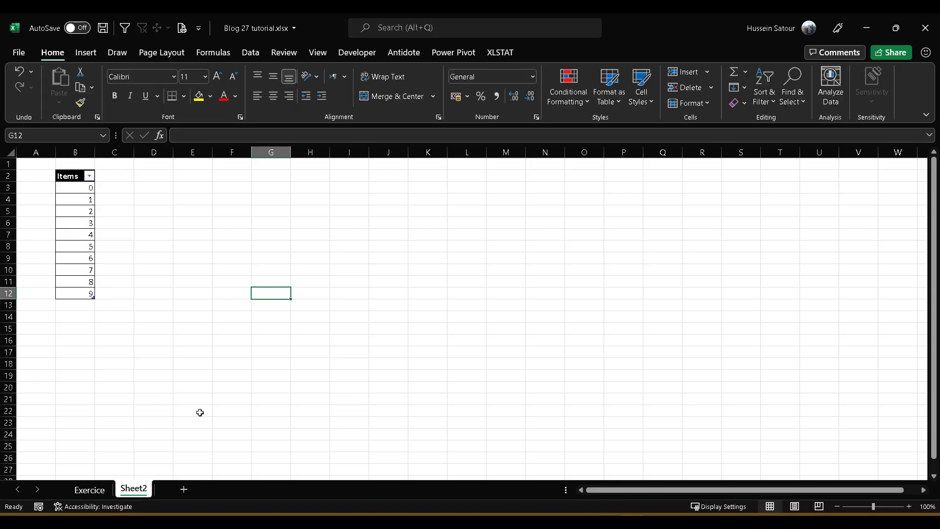
- On the Exercice sheet, enter the label "# of all items" in cell P2
click(91, 491)
click(622, 366)
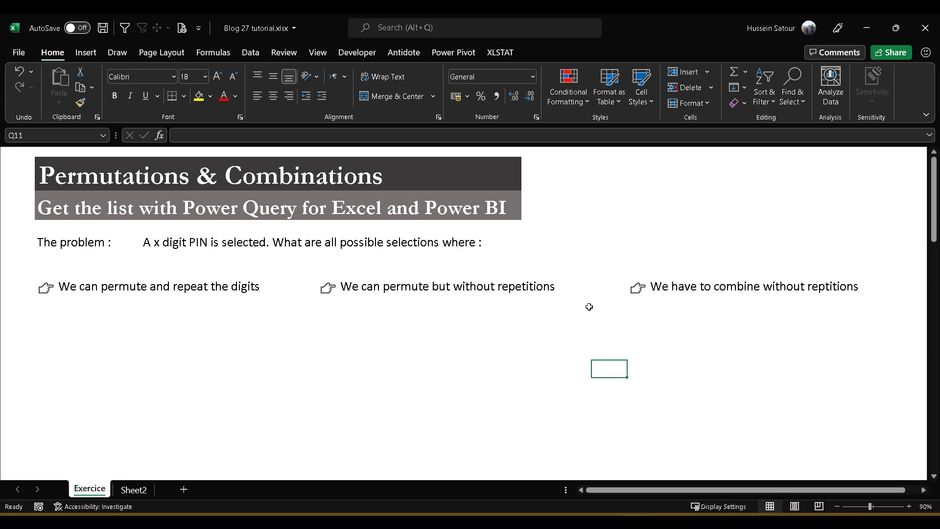
click(570, 179)
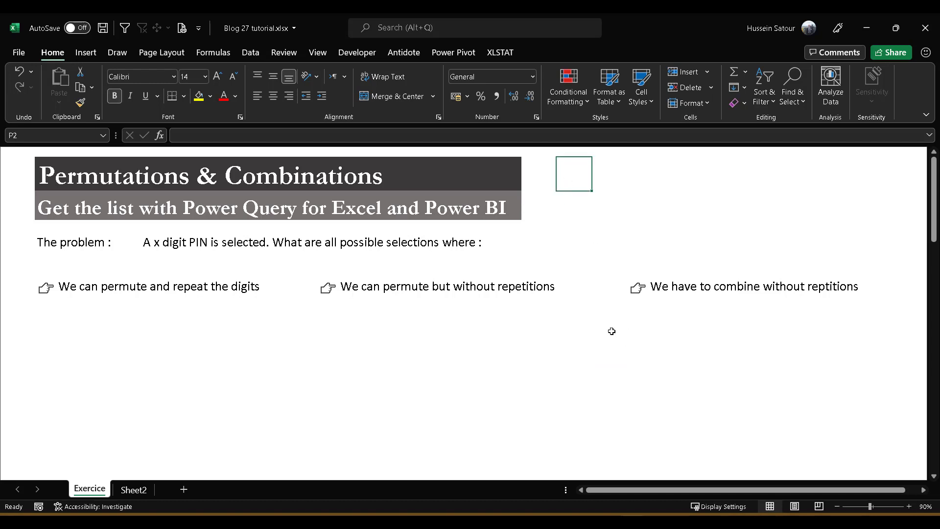
text(#)
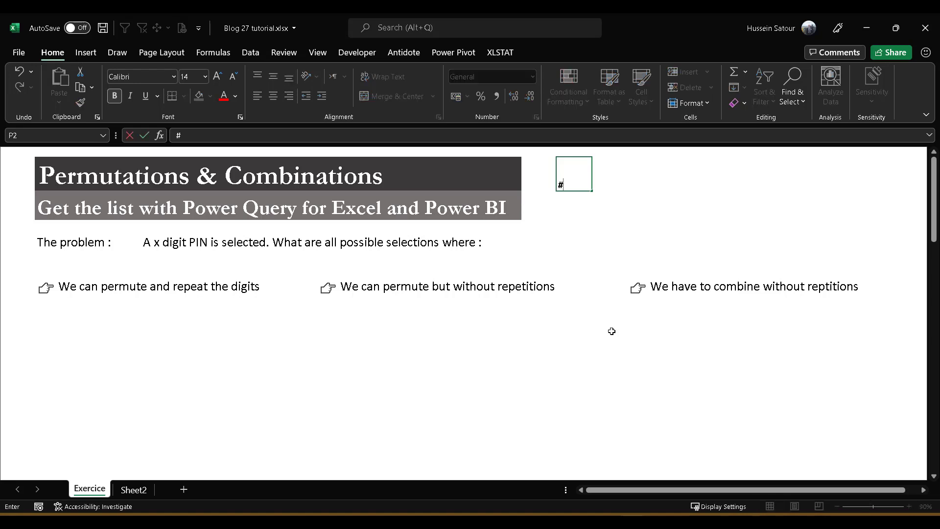
text( of alla)
key(BackSpace)
text(items)
key(Return)
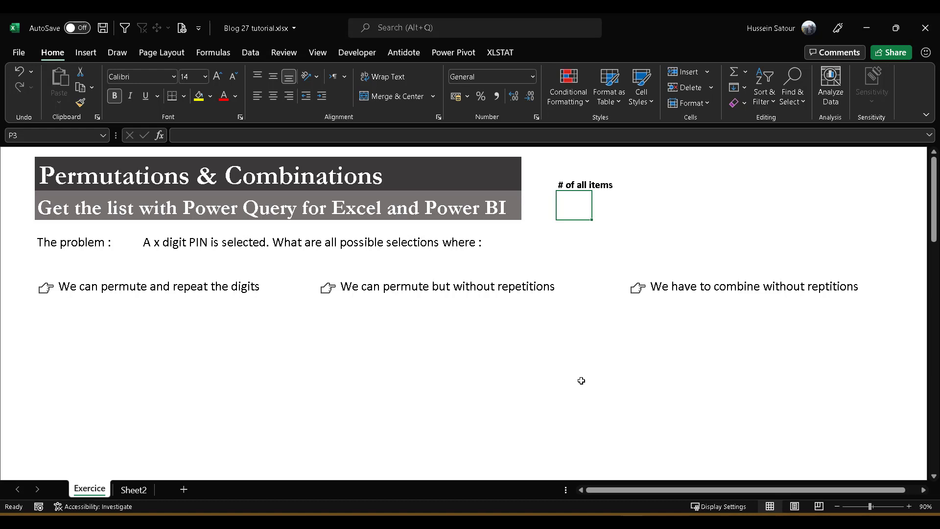
- Count the table's items in cell P3 with the formula =COUNTA(Data[Items])
text(=cou)
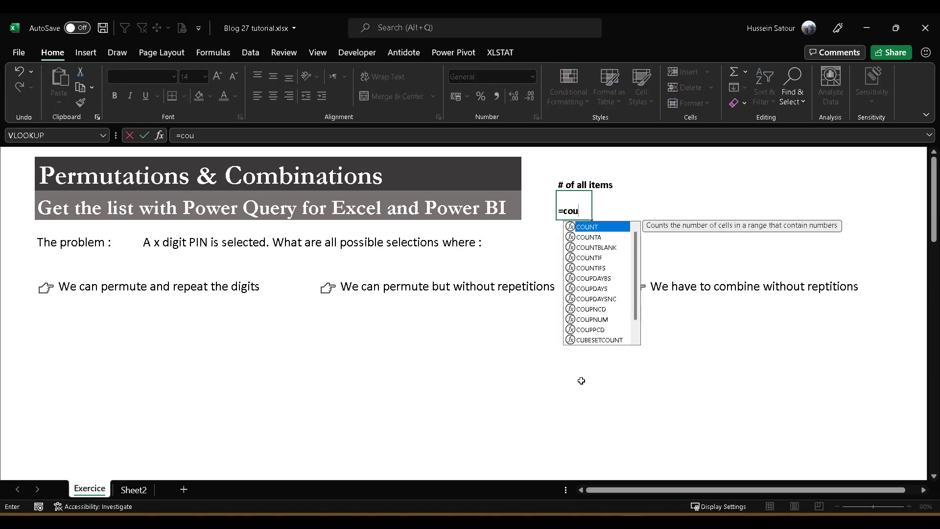
text(nta)
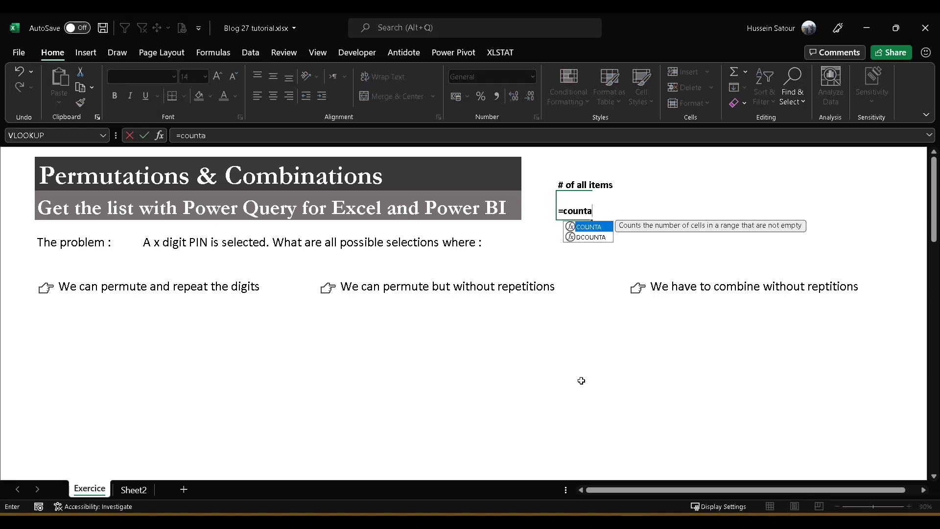
key(Tab)
click(135, 490)
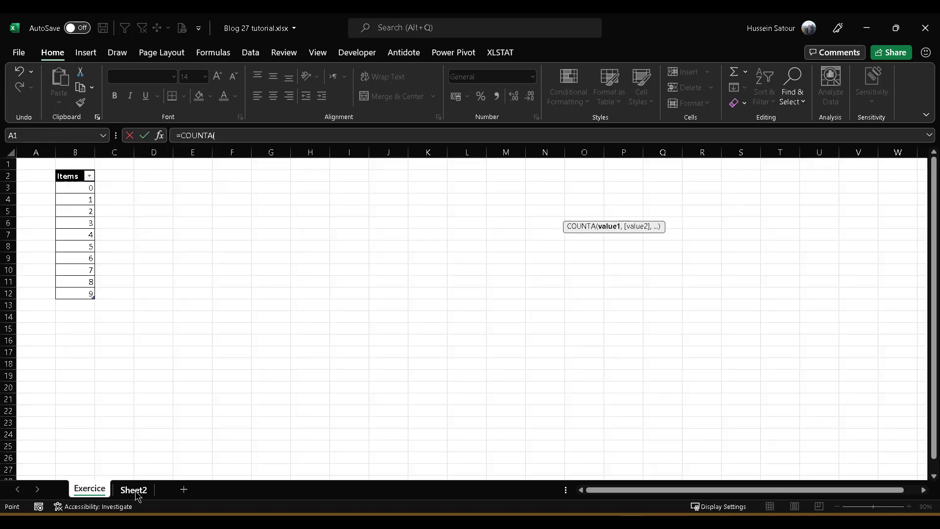
drag(89, 190, 72, 294)
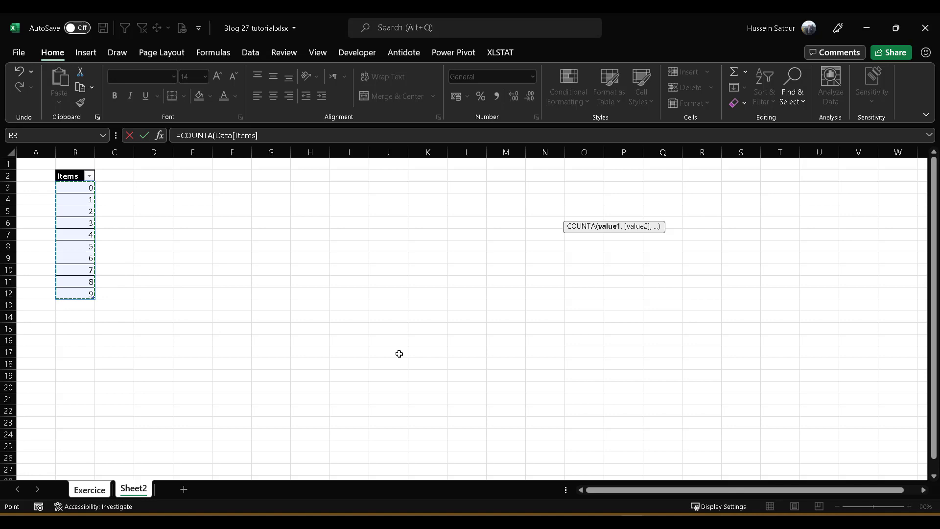
key(Return)
key(Up)
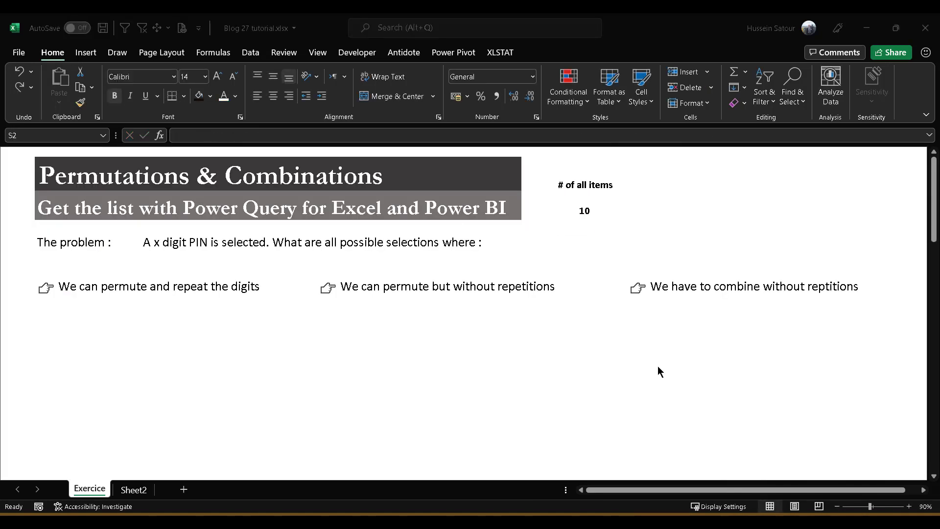
- Give cell S3 a black fill and enter the value 3 in it
click(699, 216)
click(688, 211)
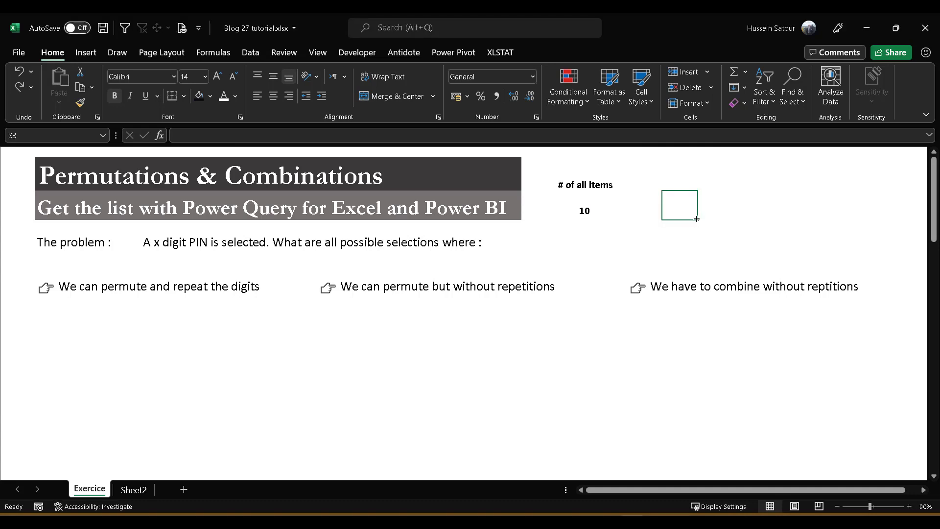
click(200, 98)
text(3)
key(Return)
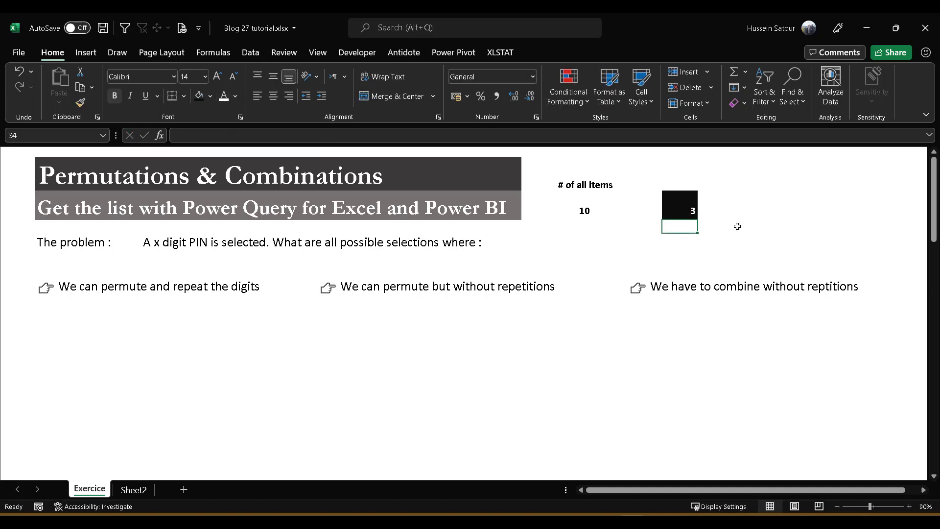
- Enter the label Selection in cell S2 above the black input cell
click(679, 185)
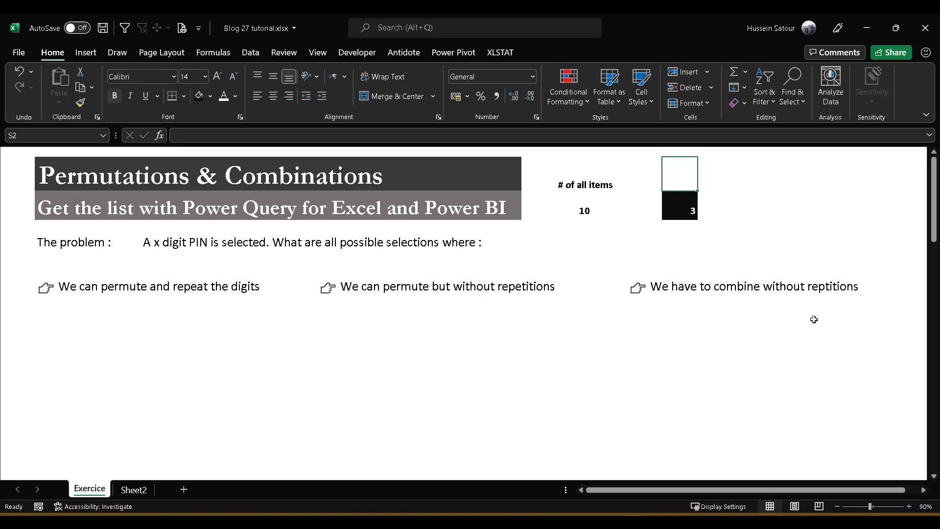
text(Selection)
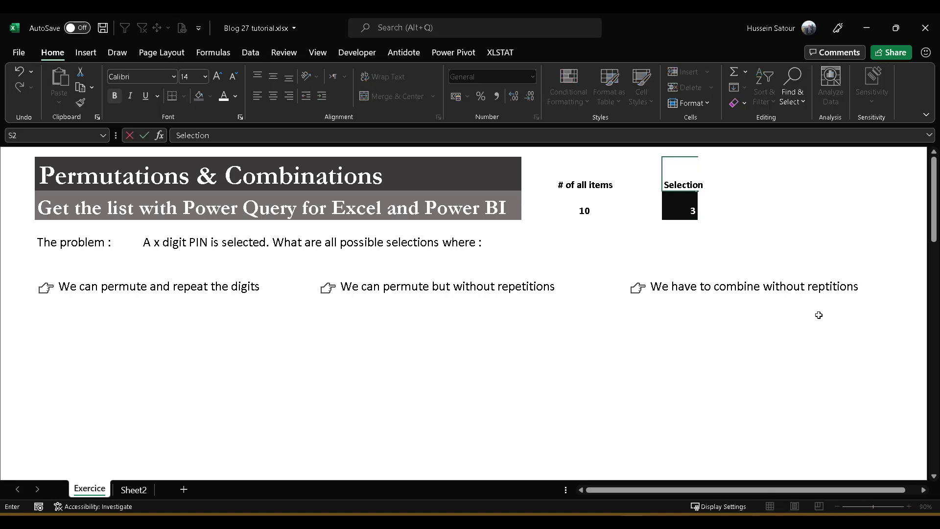
key(Return)
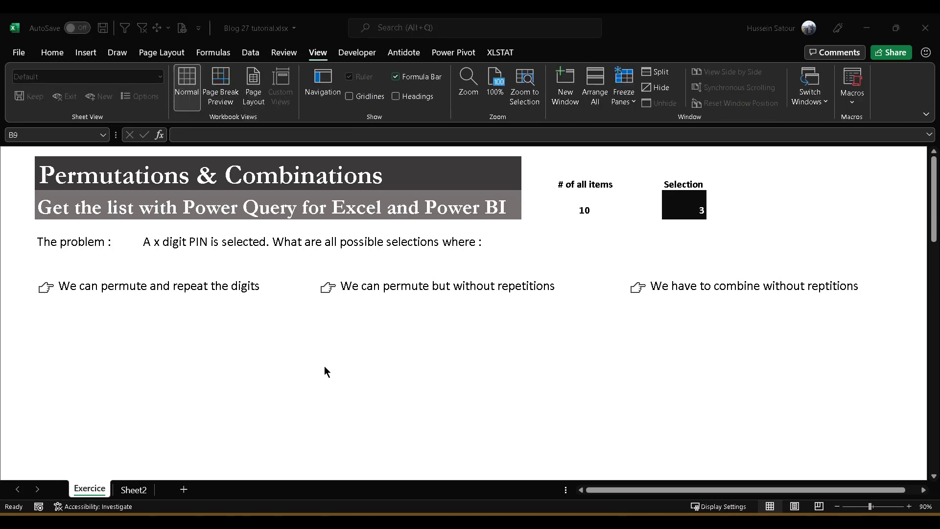
click(189, 245)
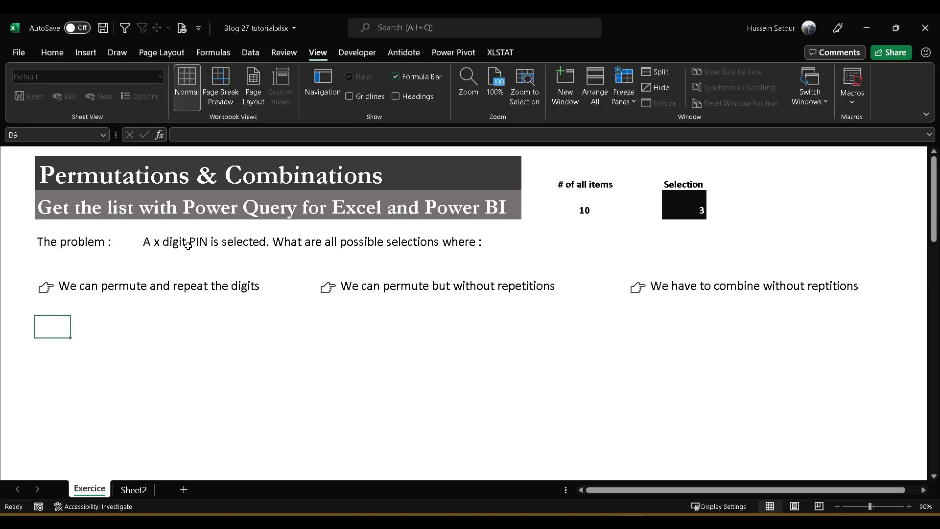
drag(155, 240, 490, 237)
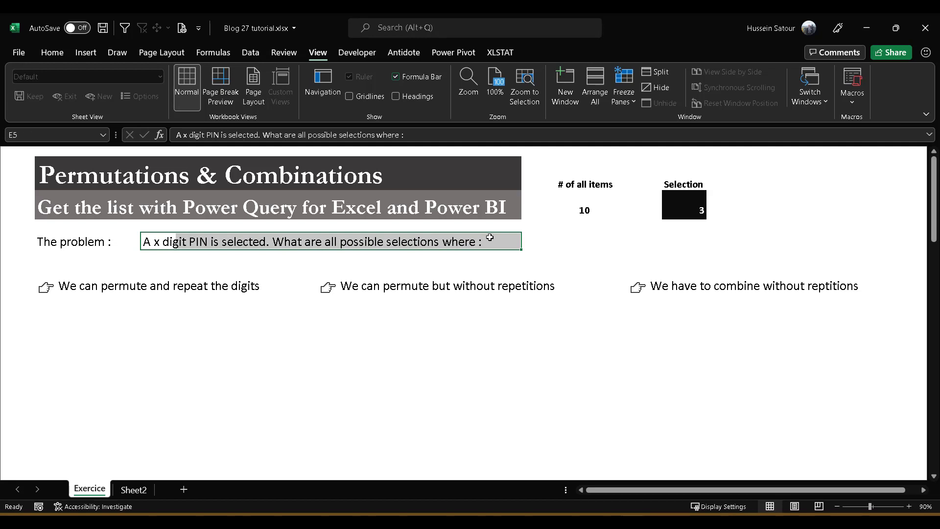
click(73, 298)
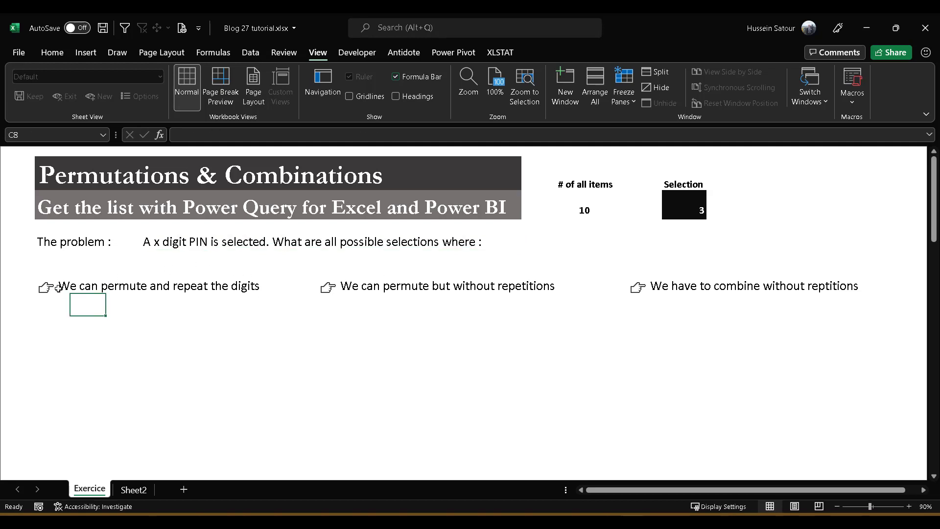
drag(59, 289, 257, 287)
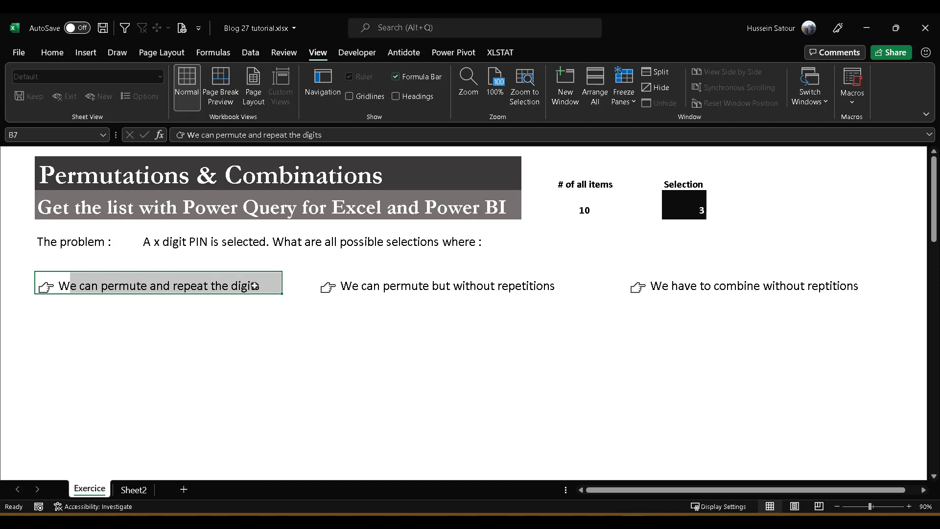
- Enter the sample digit selections 123 in cell B9 and 321 in cell C9 under the permute-and-repeat case
click(62, 326)
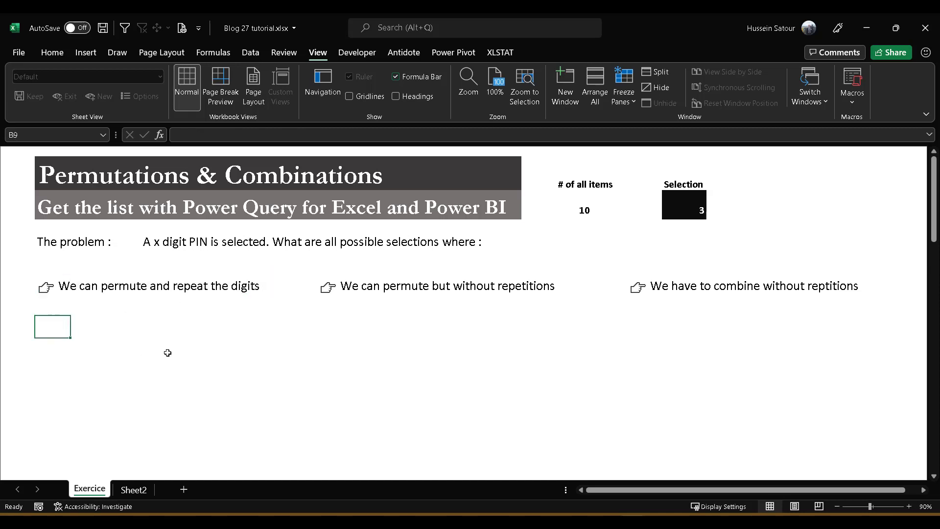
text(123)
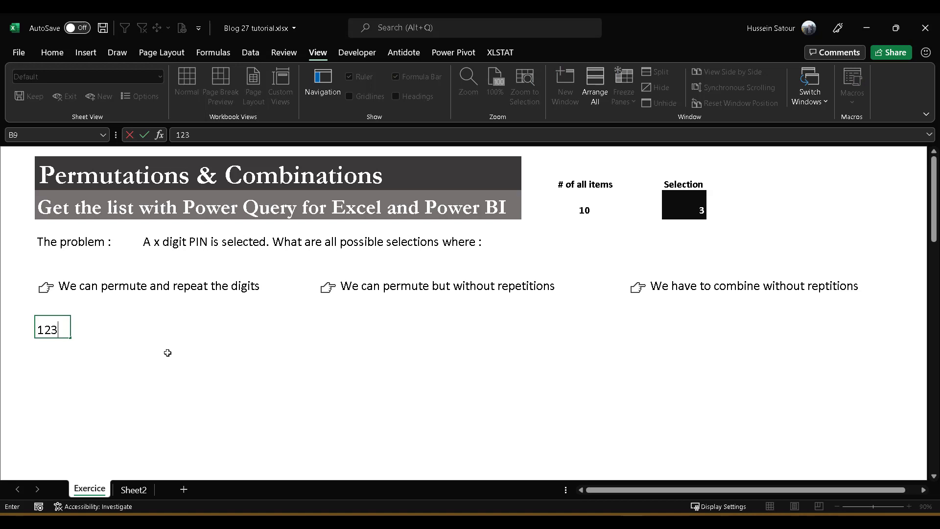
key(Tab)
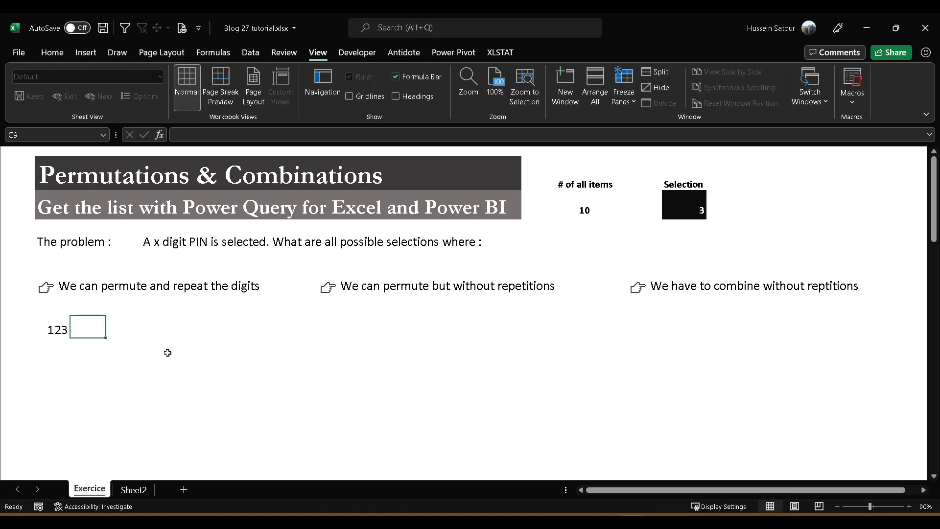
text(321)
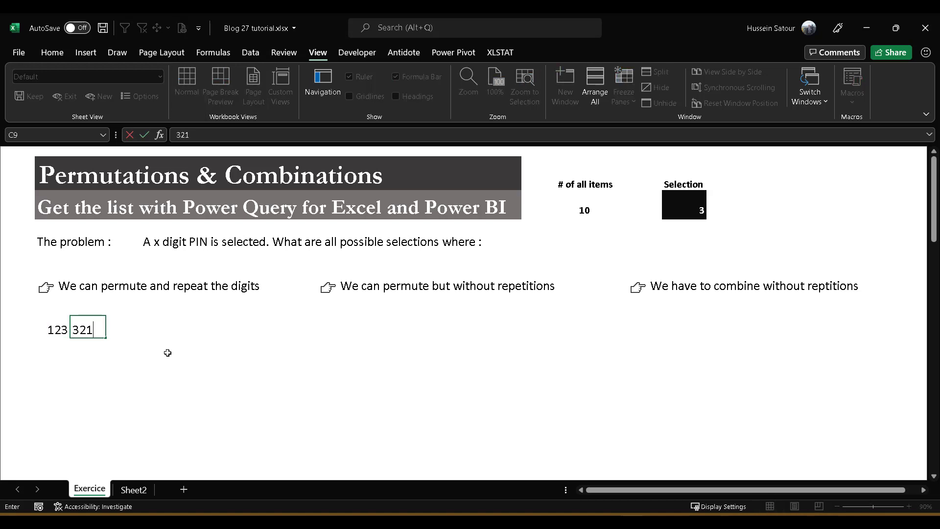
key(Tab)
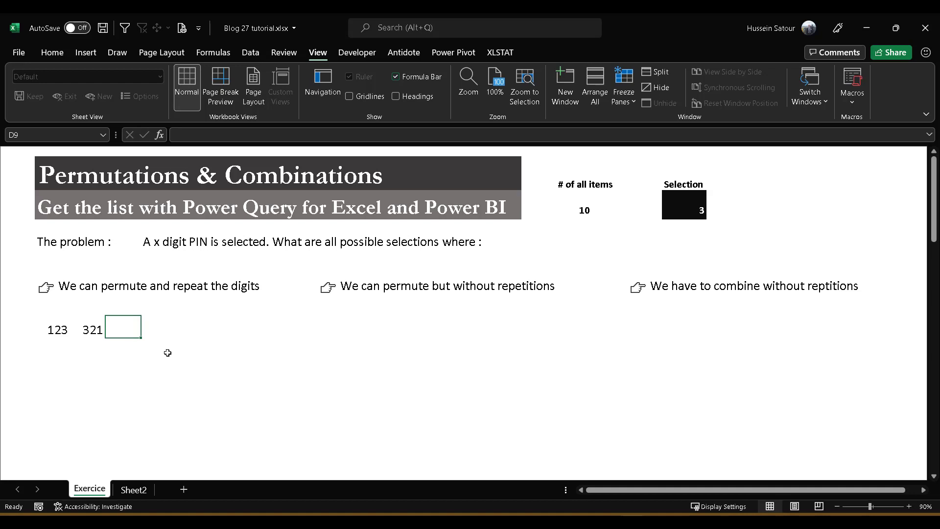
- Add the repeated-digit samples 888 in cell B10 and 323 in cell C10
key(Down)
key(Left)
key(Left)
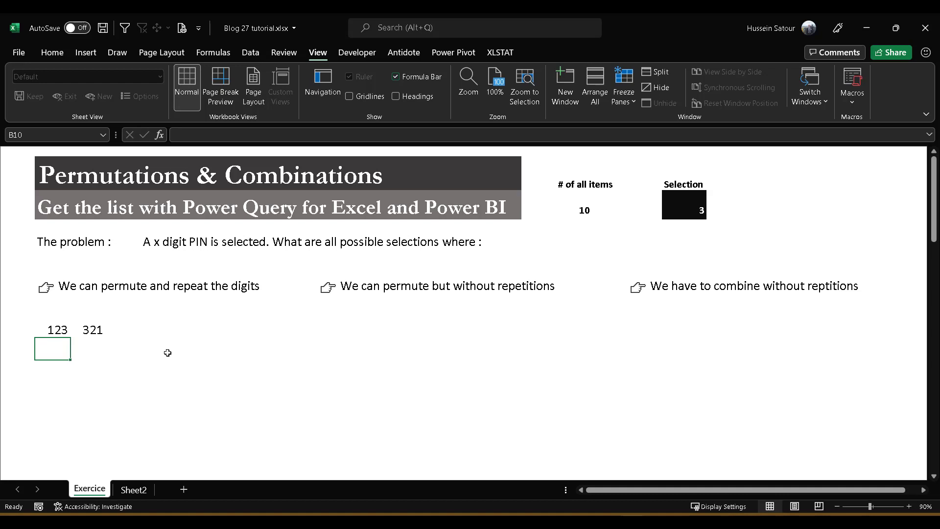
text(888)
key(Right)
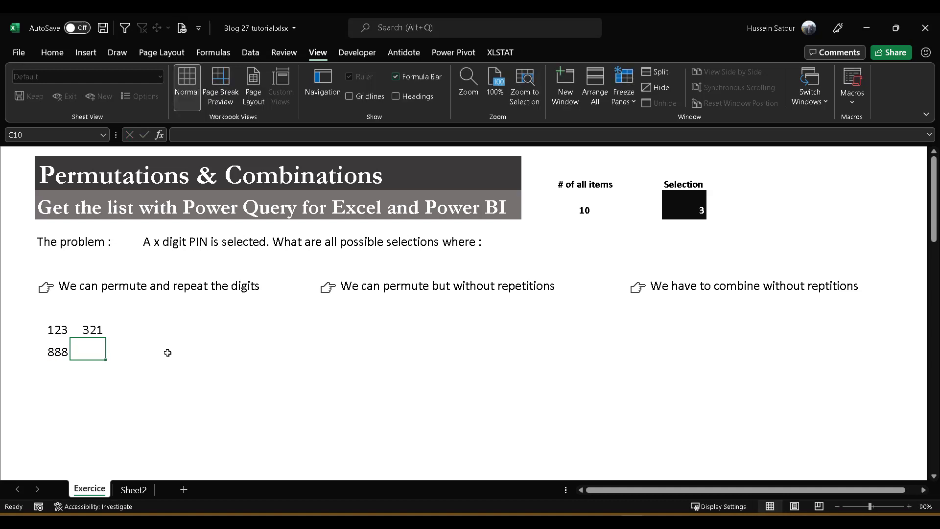
text(323)
key(Right)
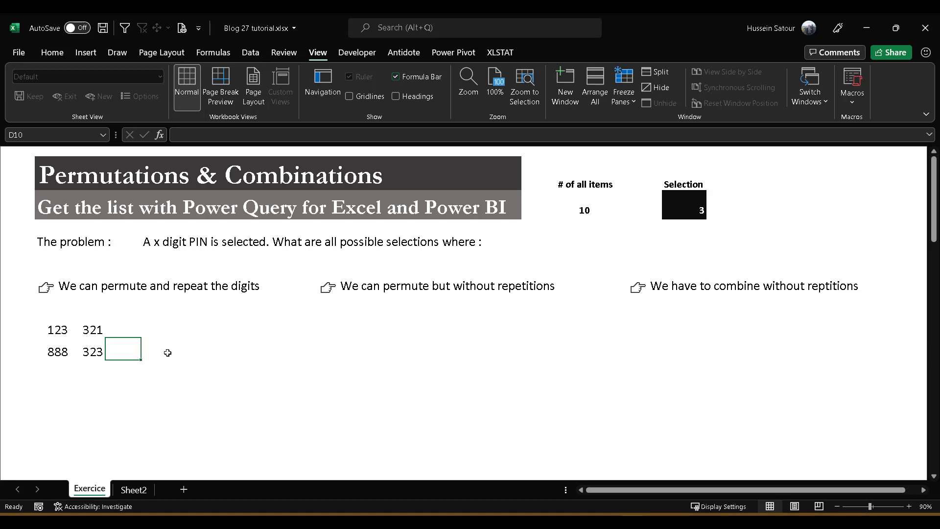
- Paste the copied n^r formula picture and place it beneath the "We can permute and repeat the digits" heading
click(194, 335)
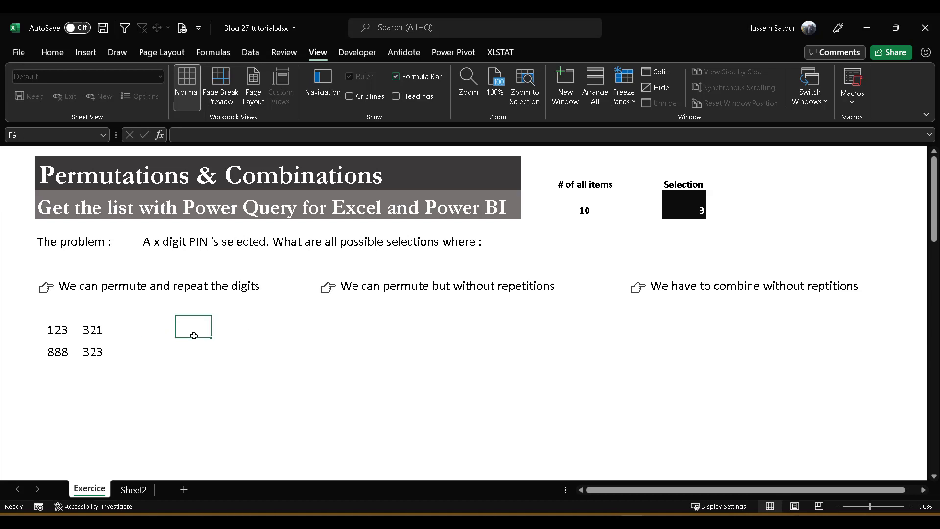
key(ctrl+v)
drag(211, 333, 243, 348)
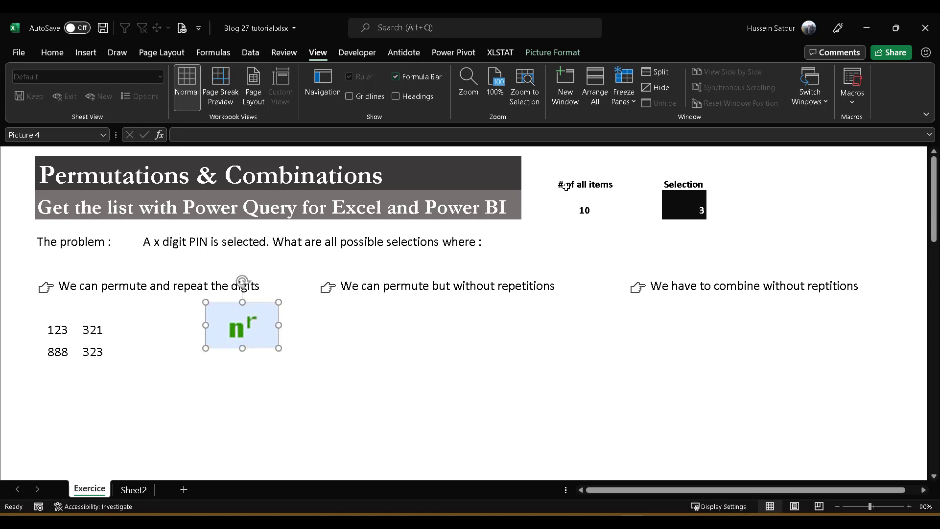
drag(566, 187, 590, 210)
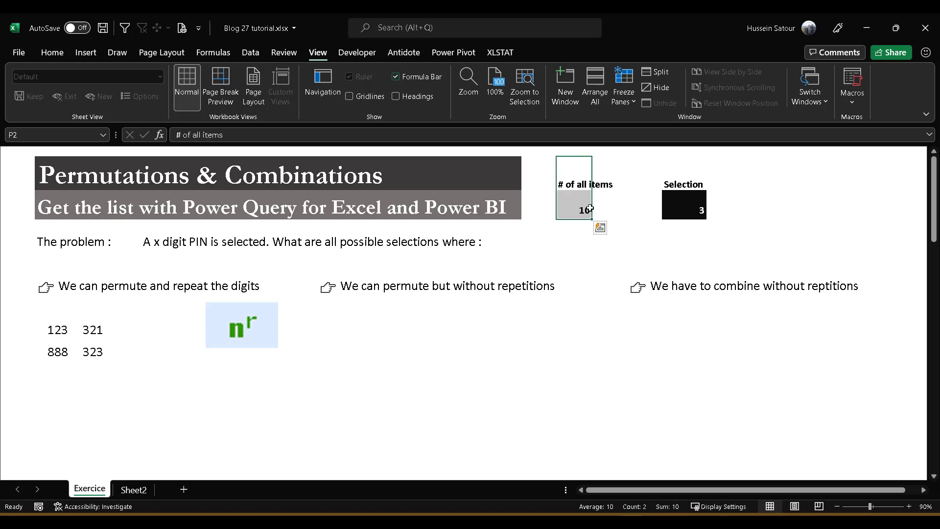
click(252, 313)
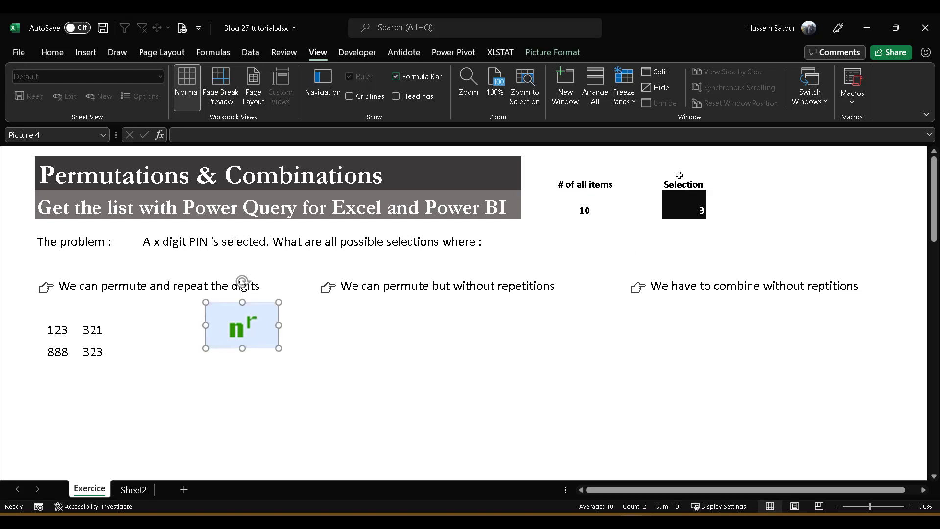
drag(679, 176, 699, 217)
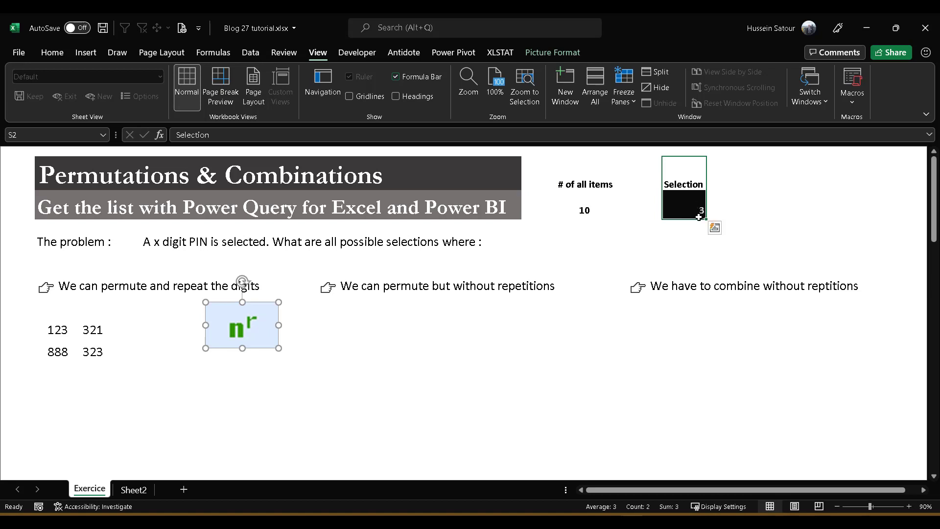
click(413, 365)
- Clear the sample digit selections from cells B9:C10
click(59, 330)
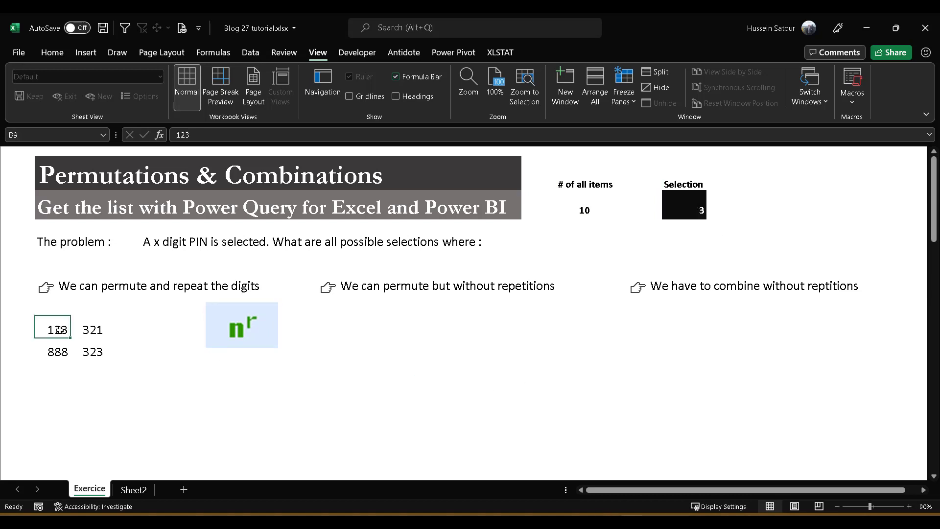
drag(59, 330, 96, 348)
key(Delete)
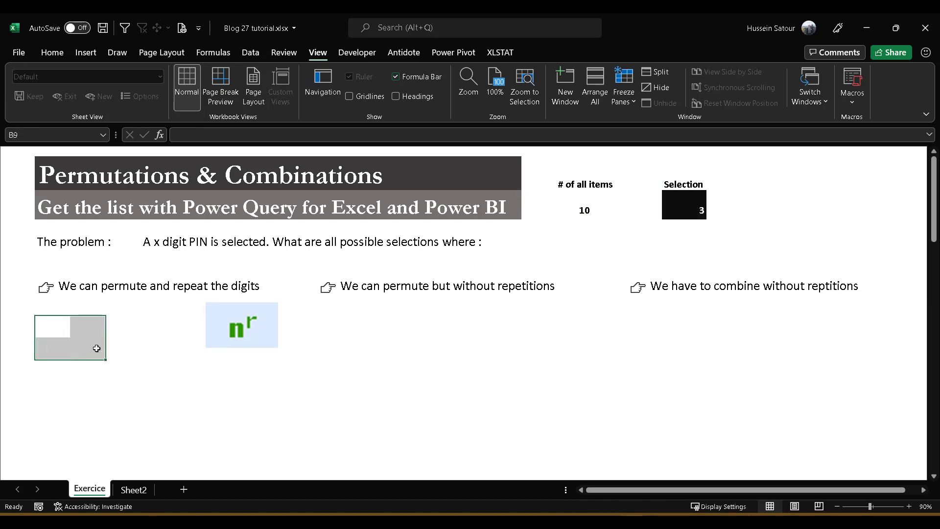
- Calculate the number of permutations with repetition in cell B9 with the formula =POWER(P3,S3)
click(60, 323)
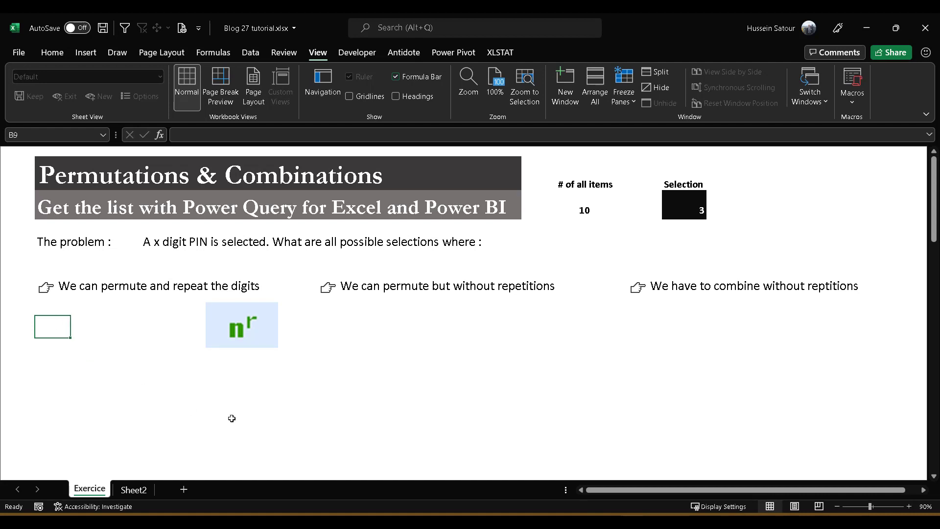
text(=power)
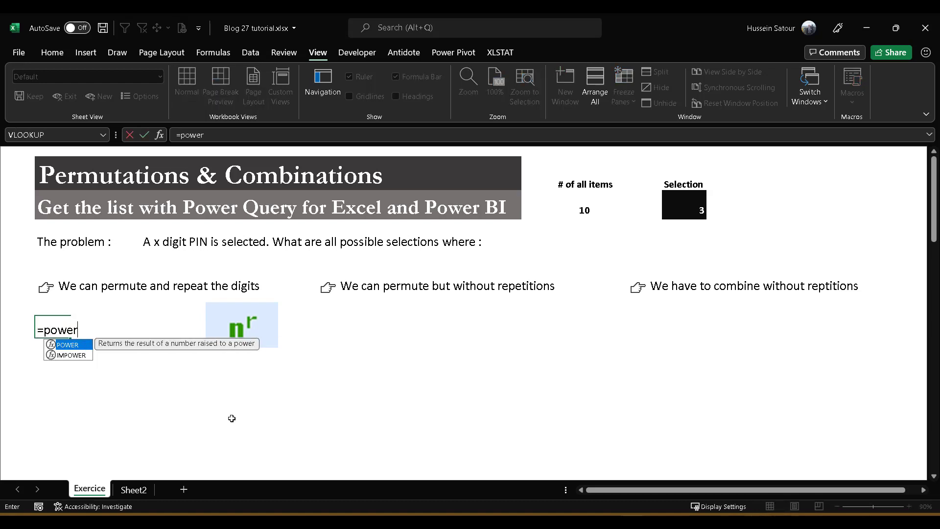
key(Tab)
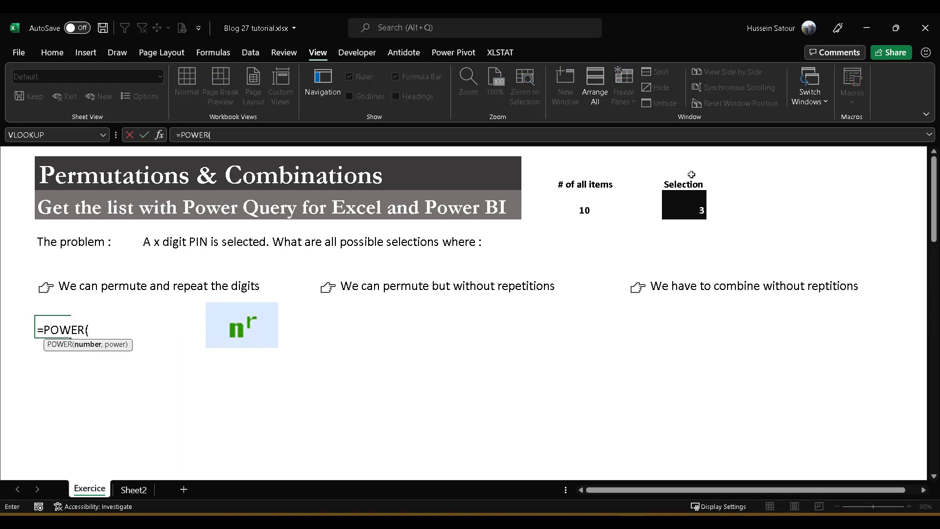
click(584, 211)
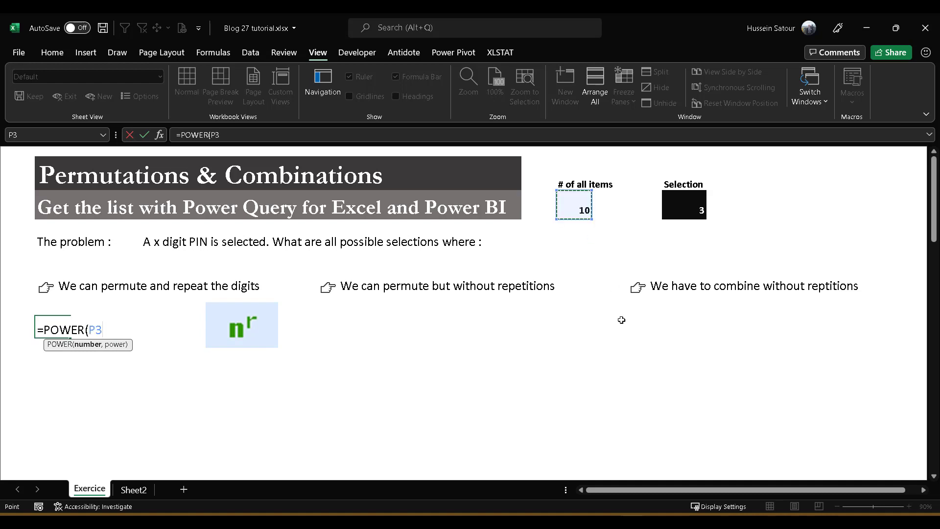
text(,)
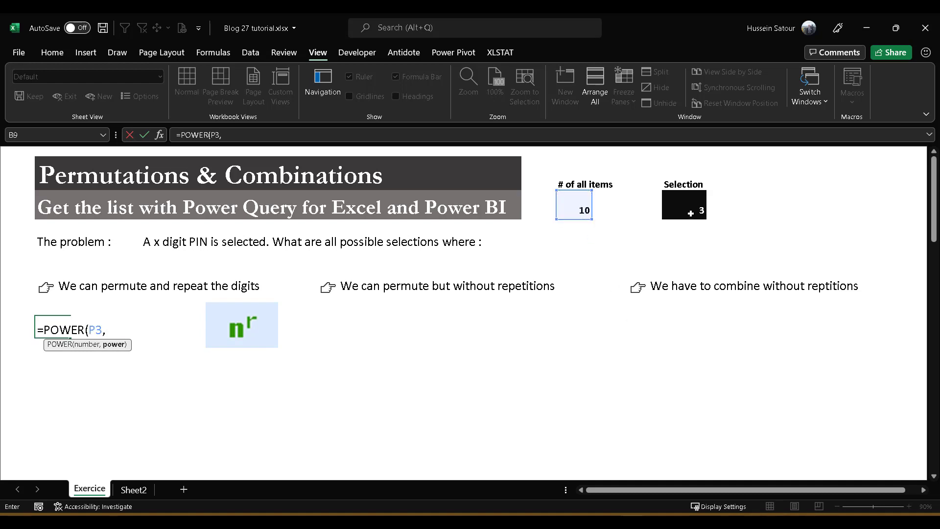
click(692, 210)
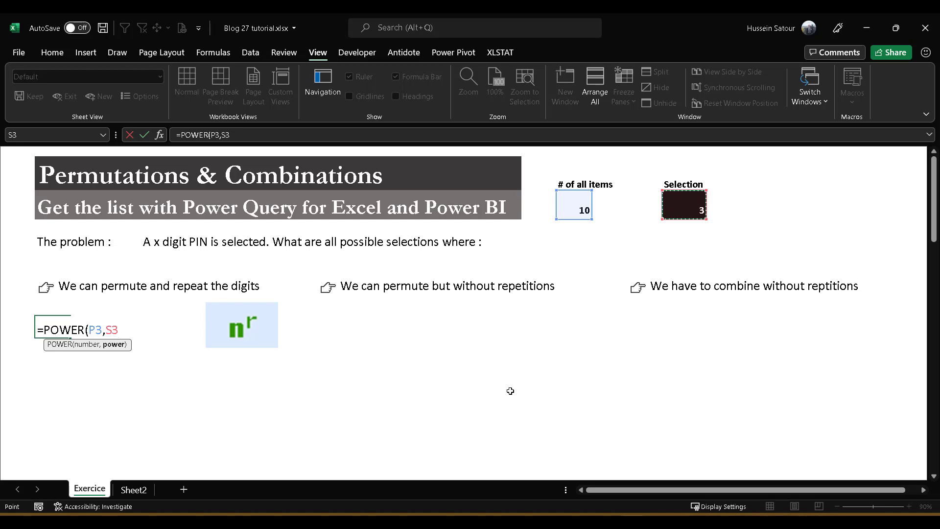
text())
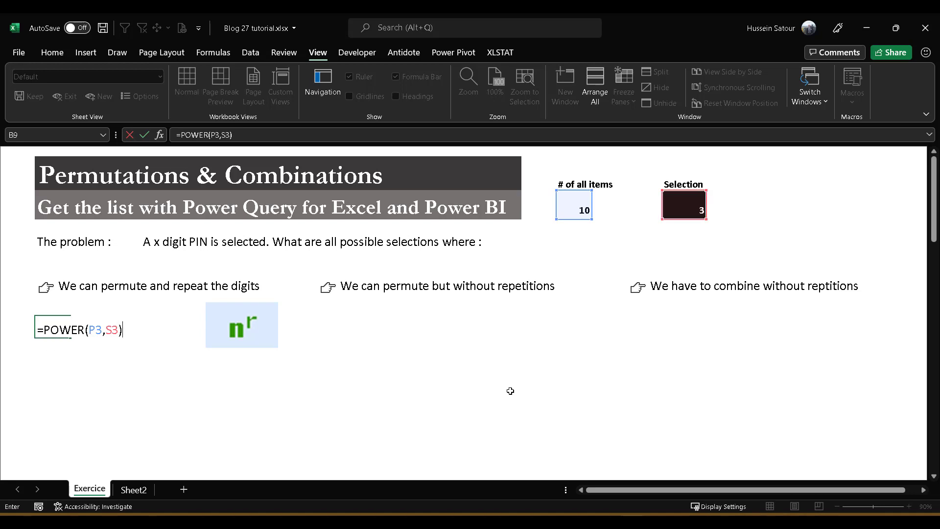
key(Return)
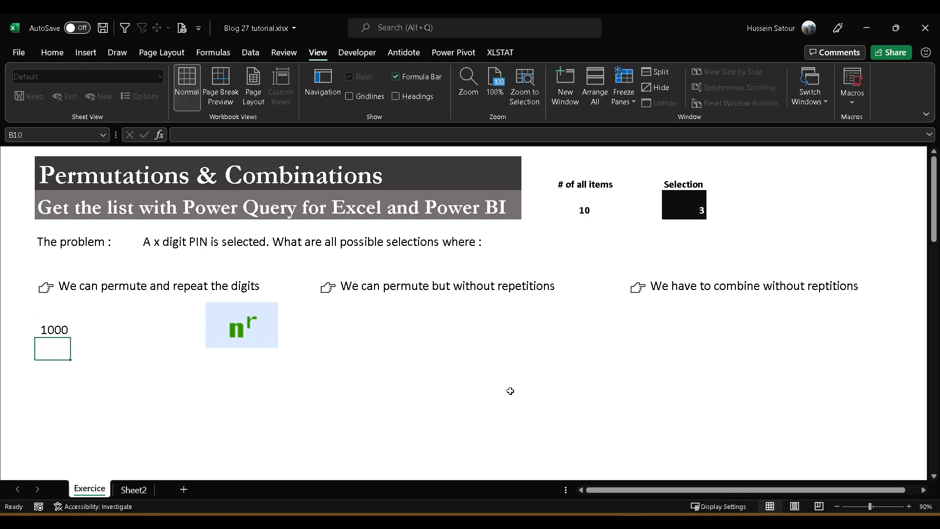
- Replace the formula in cell B9 with =PERMUTATIONA(P3,S3)
key(Up)
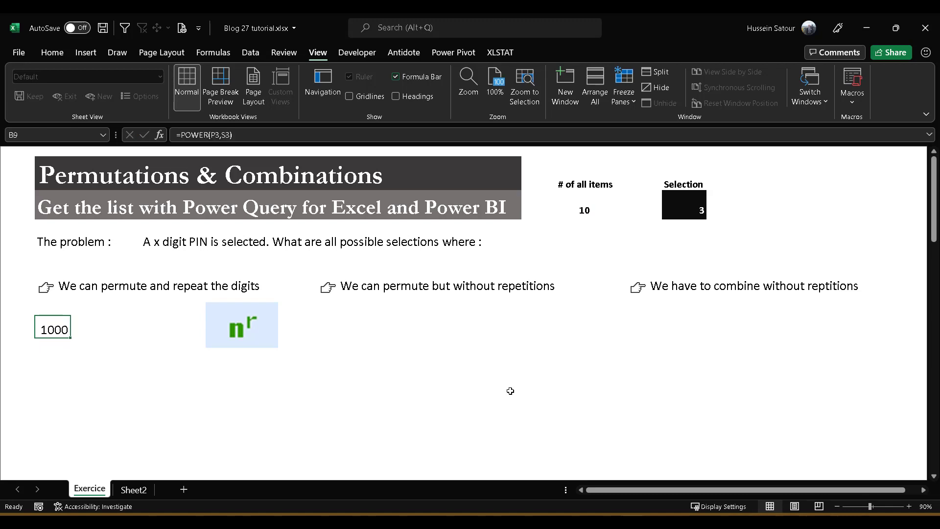
key(Delete)
text(=)
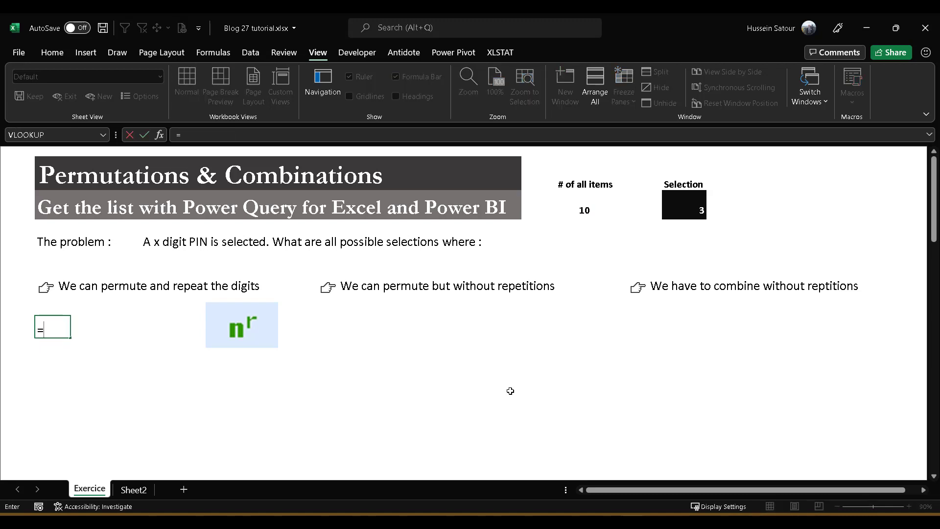
text(permut)
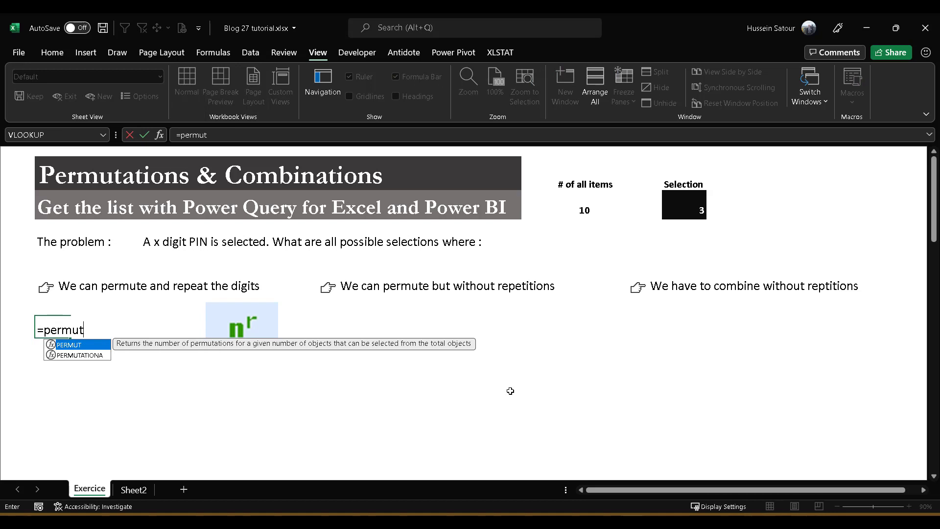
key(Down)
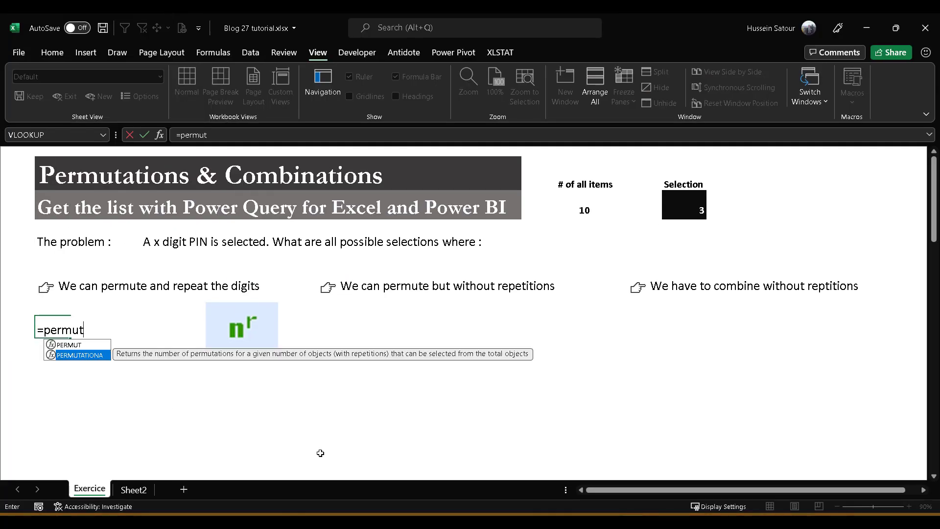
key(Tab)
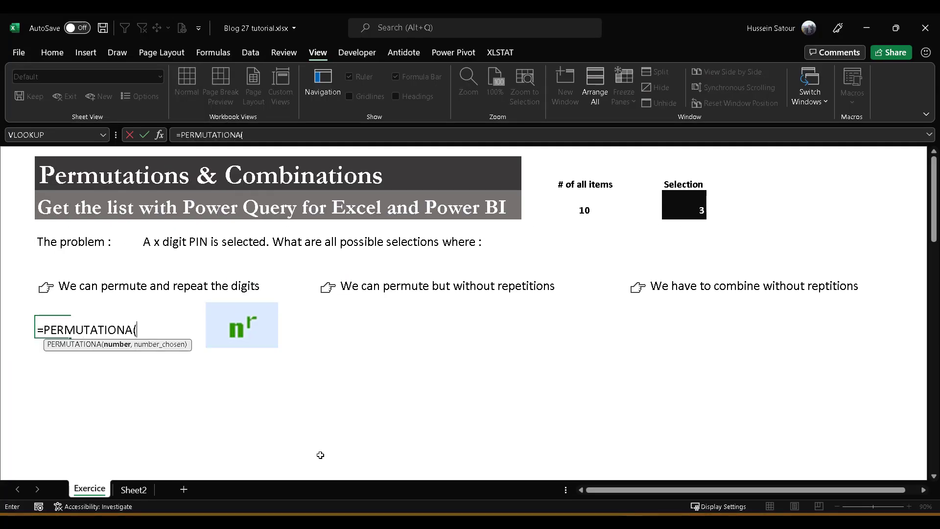
text(()
key(BackSpace)
click(585, 210)
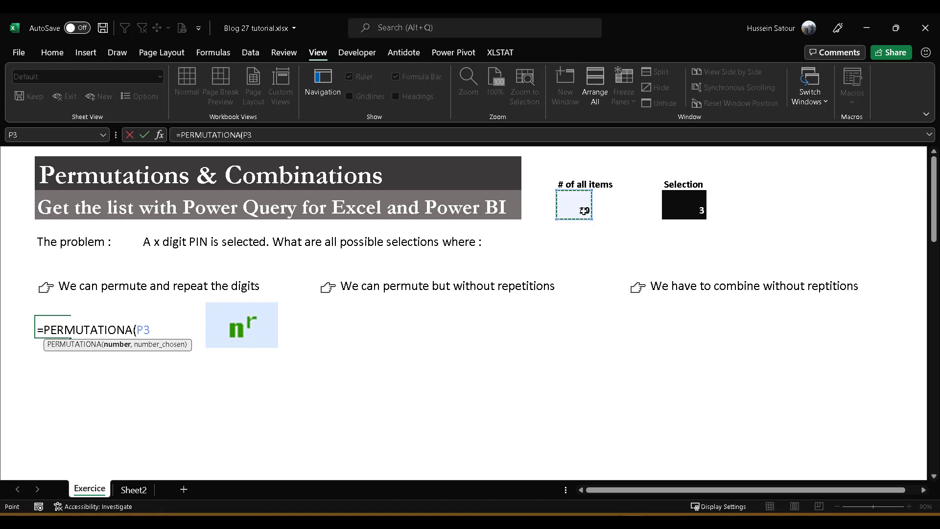
text(,)
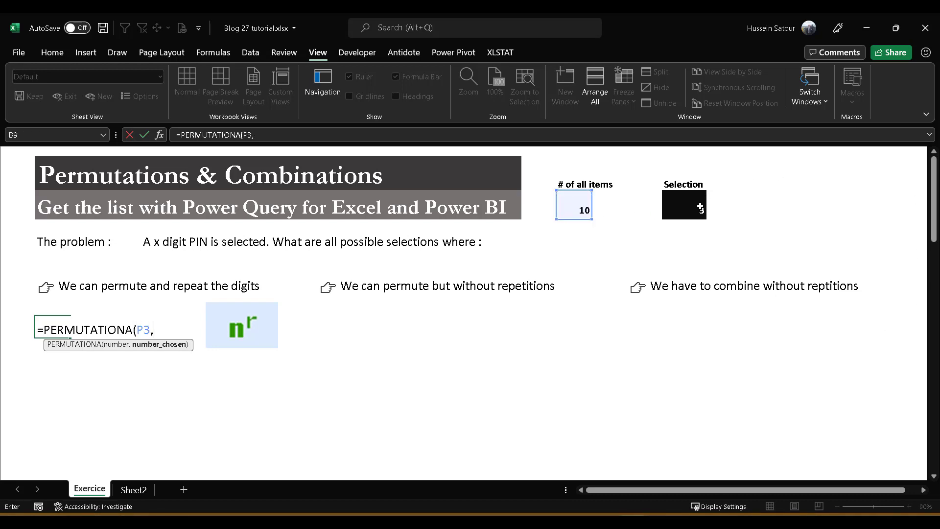
click(699, 206)
text())
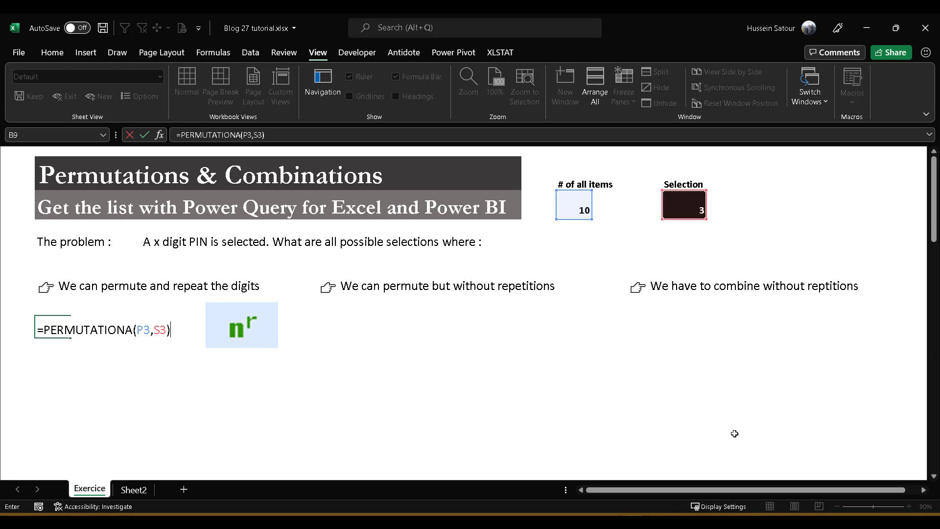
key(Return)
- Display the text of B9's formula in cell C9 with =FORMULATEXT(B9)
key(Up)
key(Right)
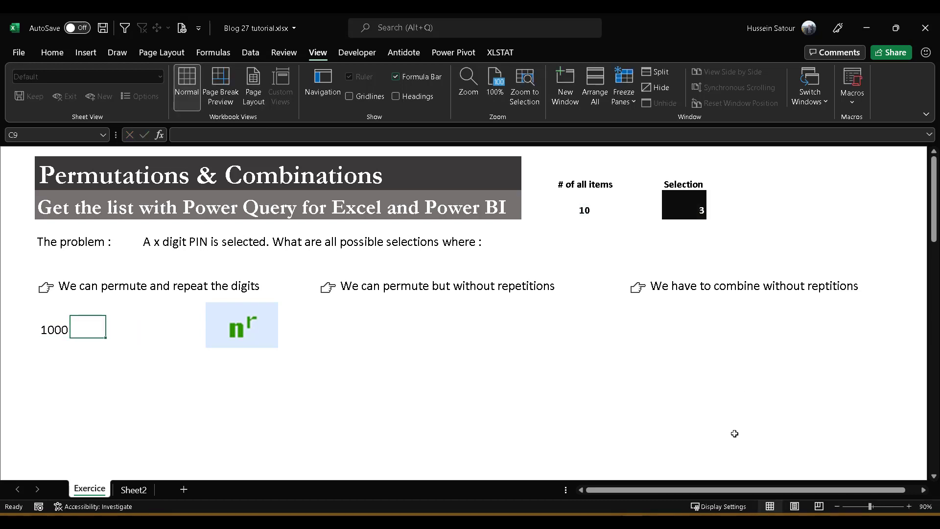
text(=)
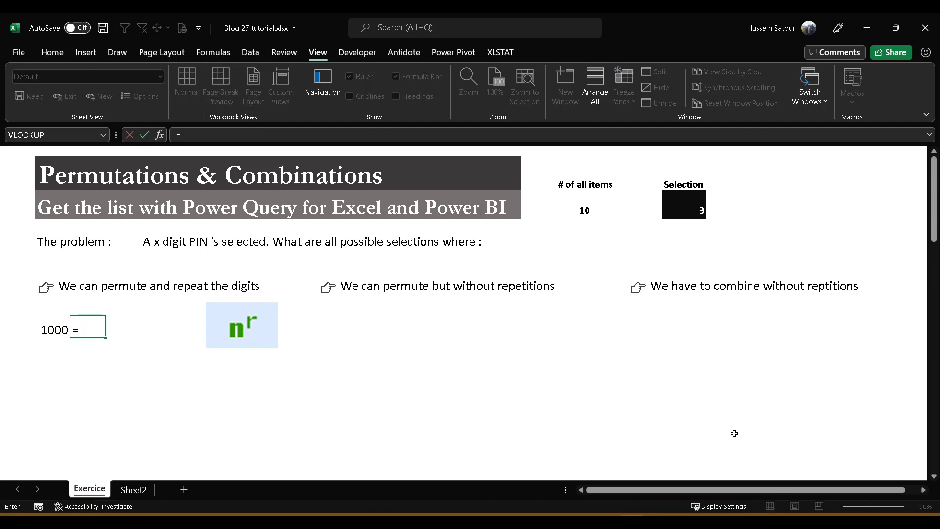
text(formu)
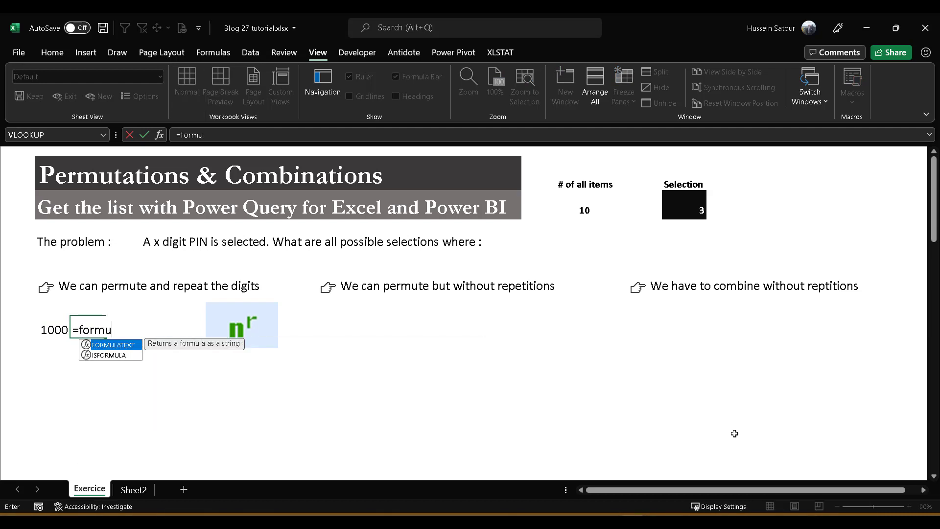
key(Tab)
key(Left)
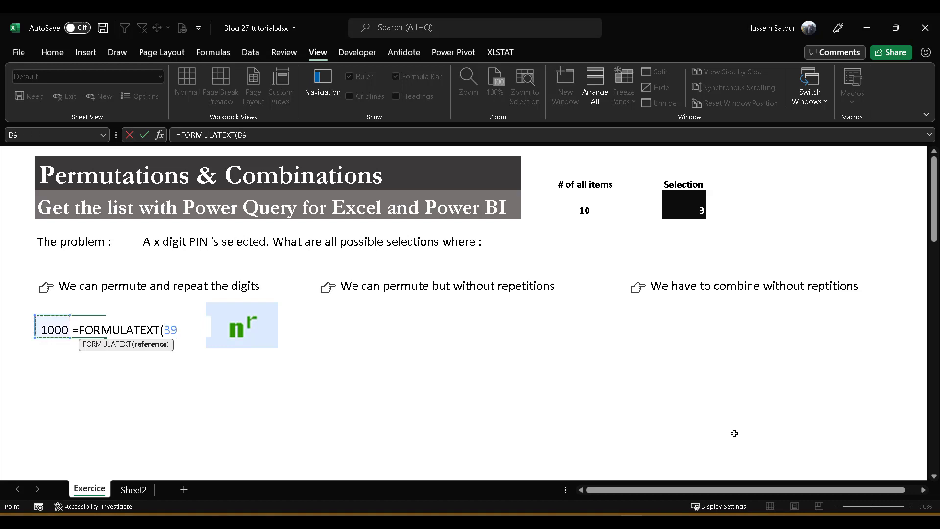
text())
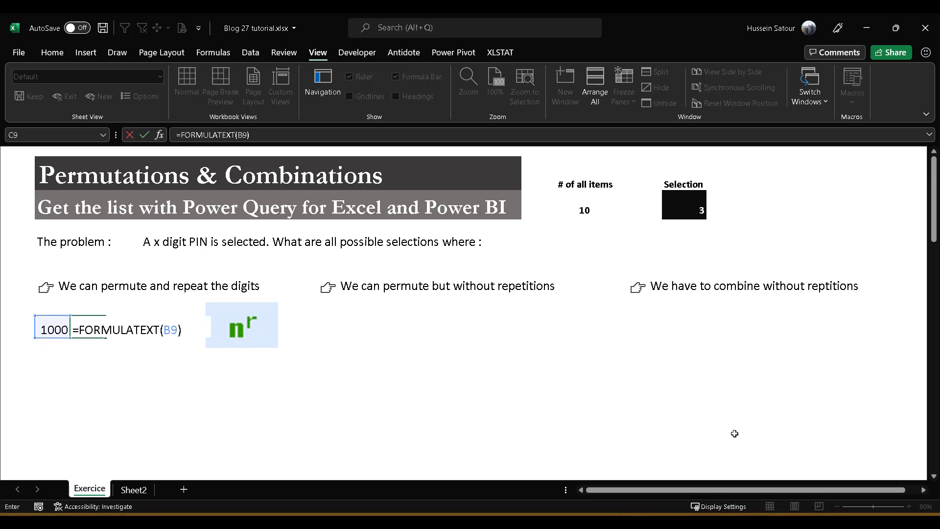
key(Return)
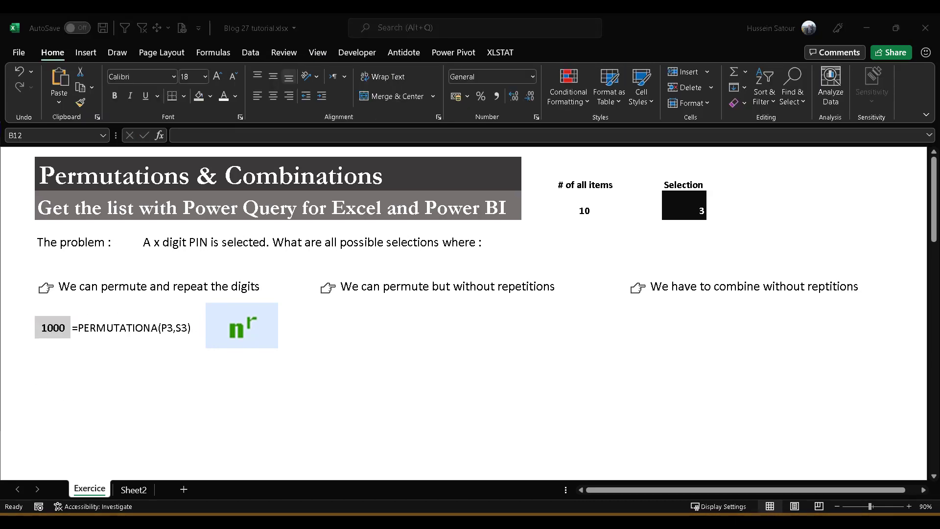
- Build a dynamic list heading in cell B11 with the formula ="All possible selections of "&B9
click(55, 369)
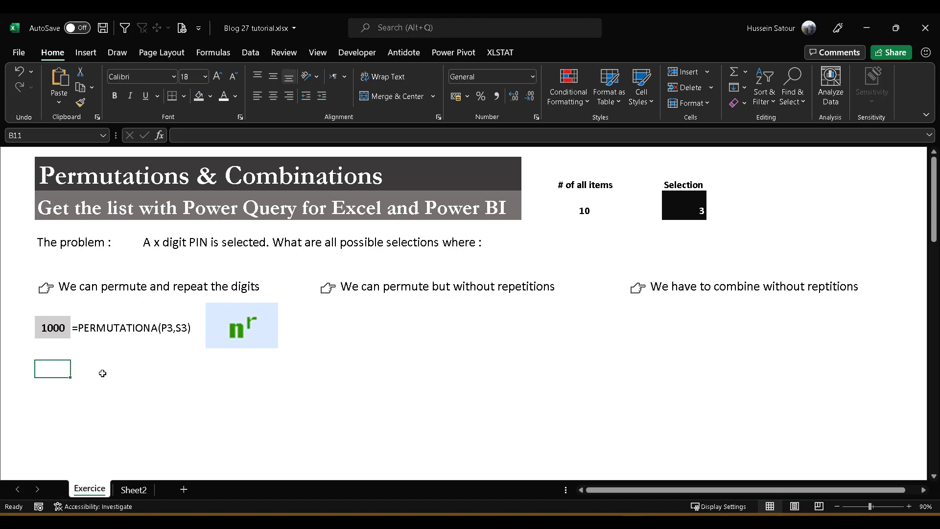
text(=")
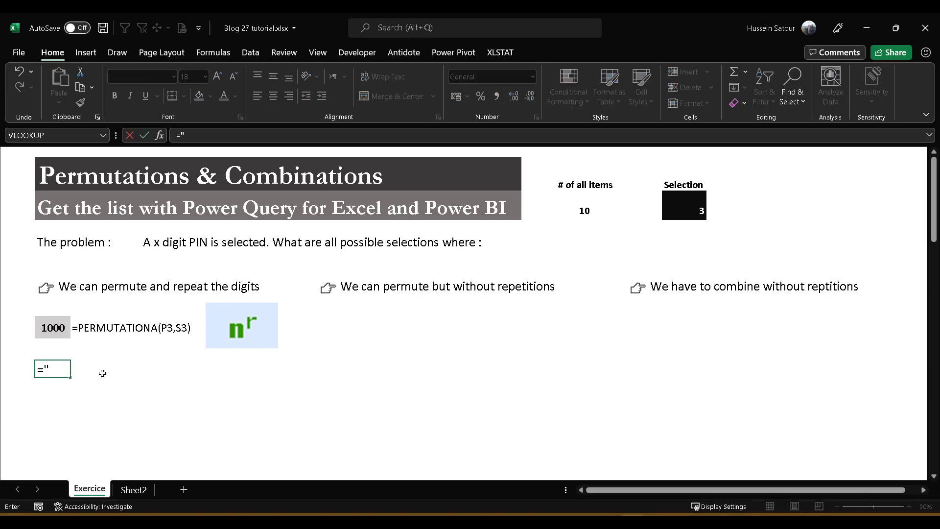
text(All possible select)
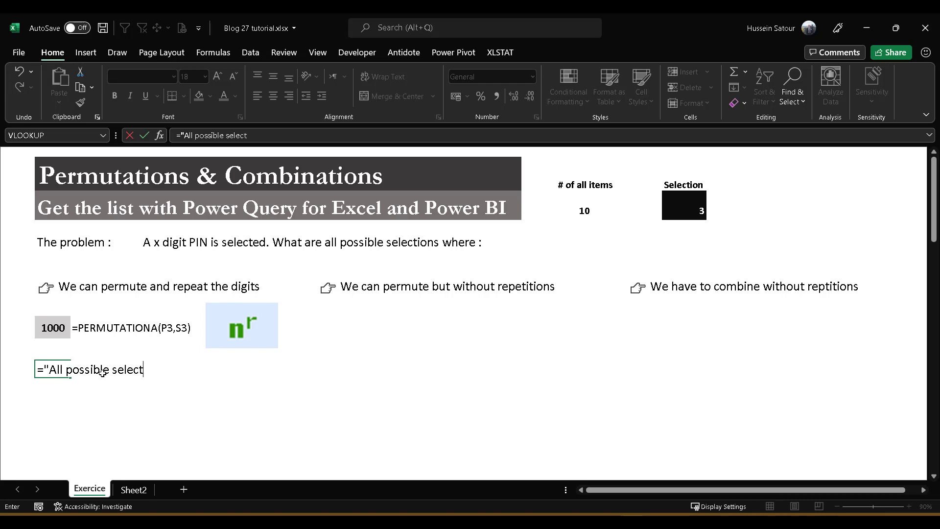
text(ions of "&)
click(56, 328)
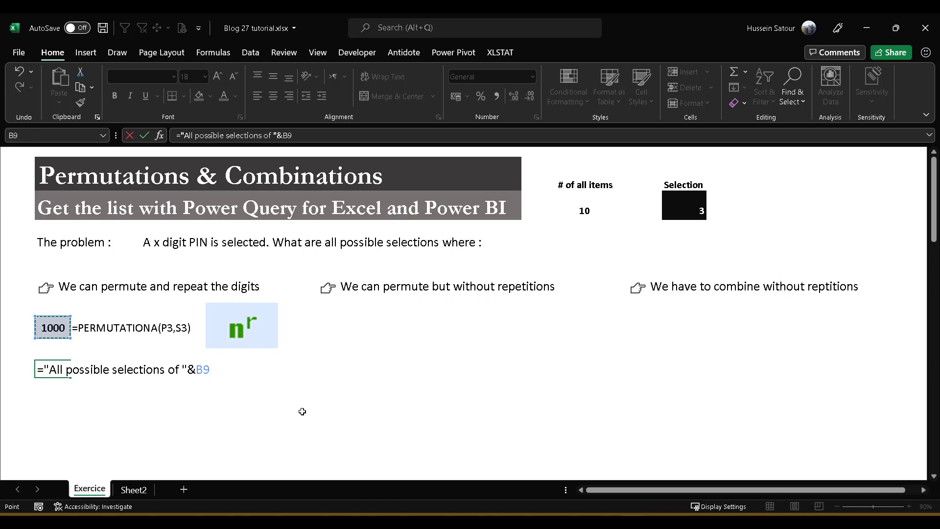
key(Return)
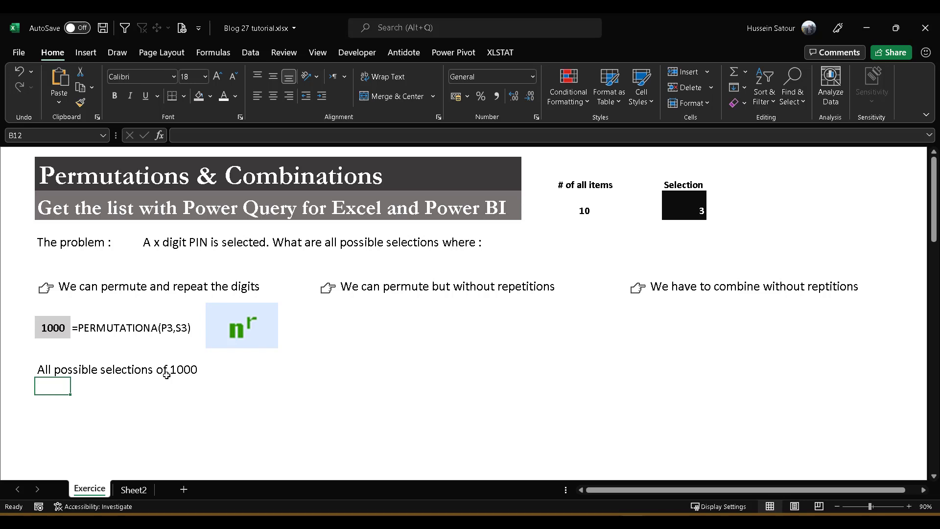
- Bring the Items table from Sheet2 into the Power Query Editor
click(138, 489)
click(74, 212)
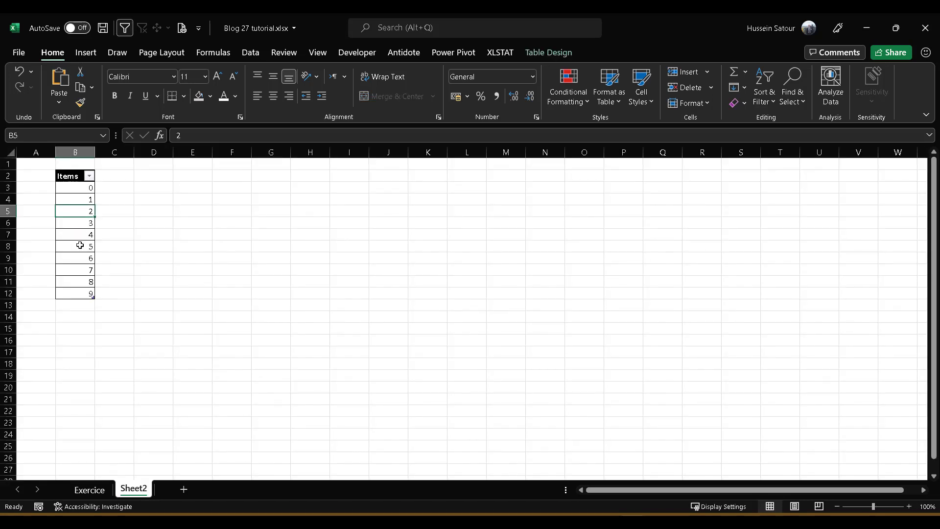
click(252, 55)
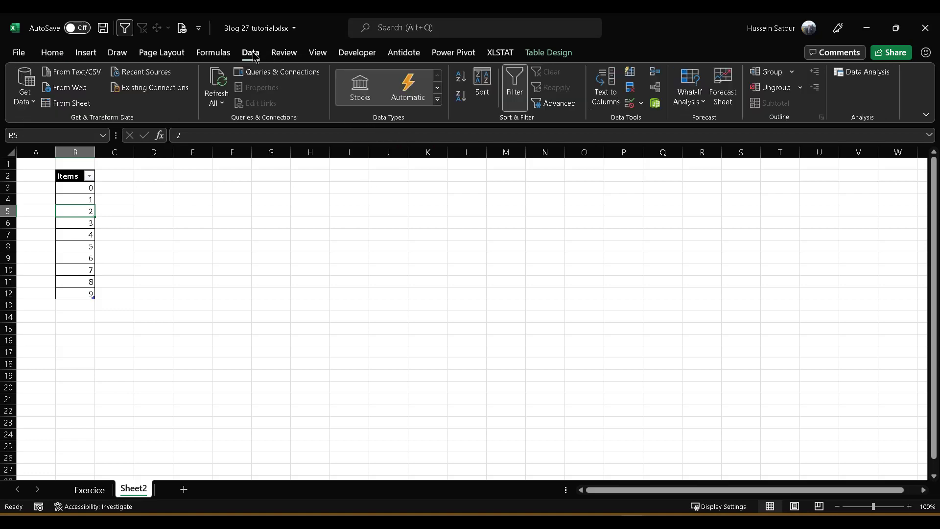
click(70, 104)
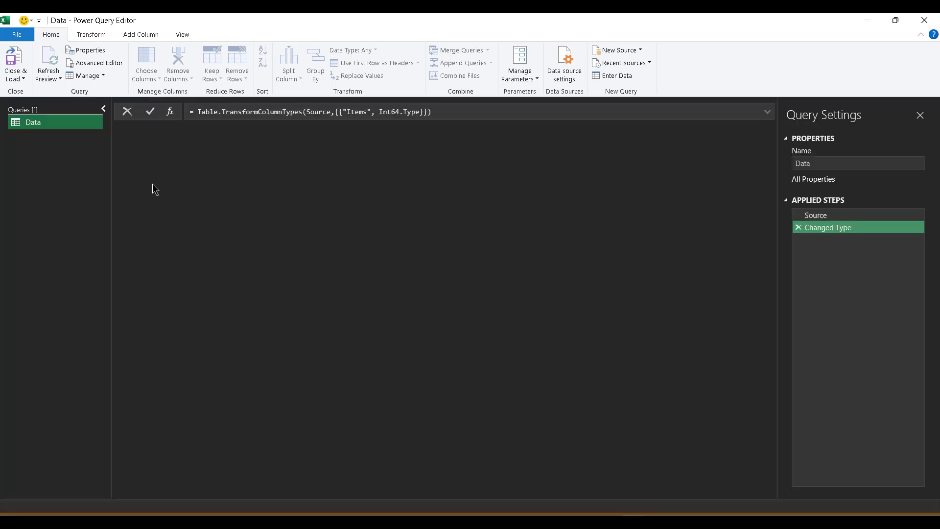
- Close the editor and load the Data query to the workbook as a connection only
click(22, 78)
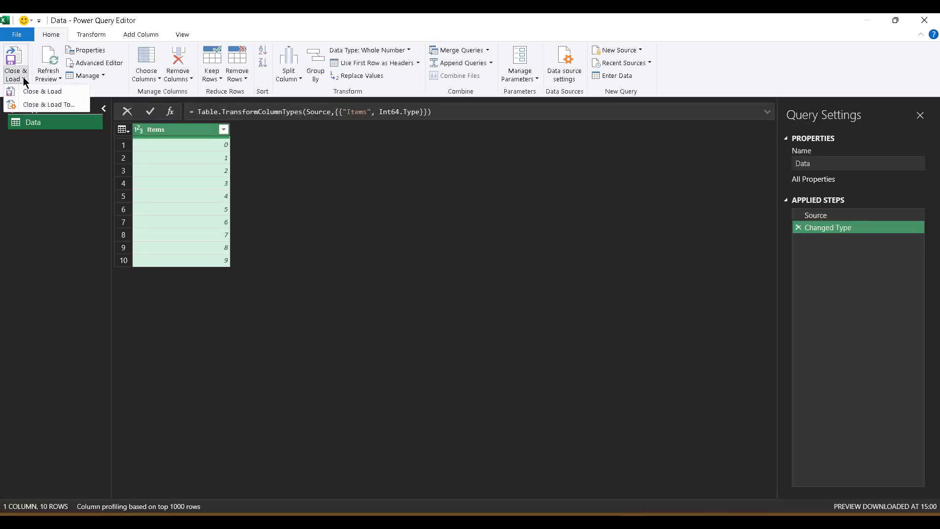
click(45, 105)
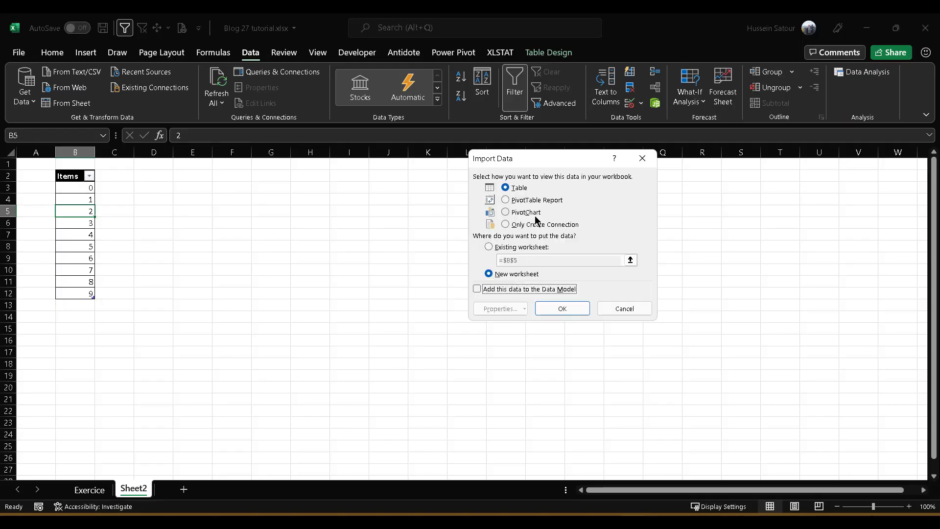
click(514, 225)
click(570, 308)
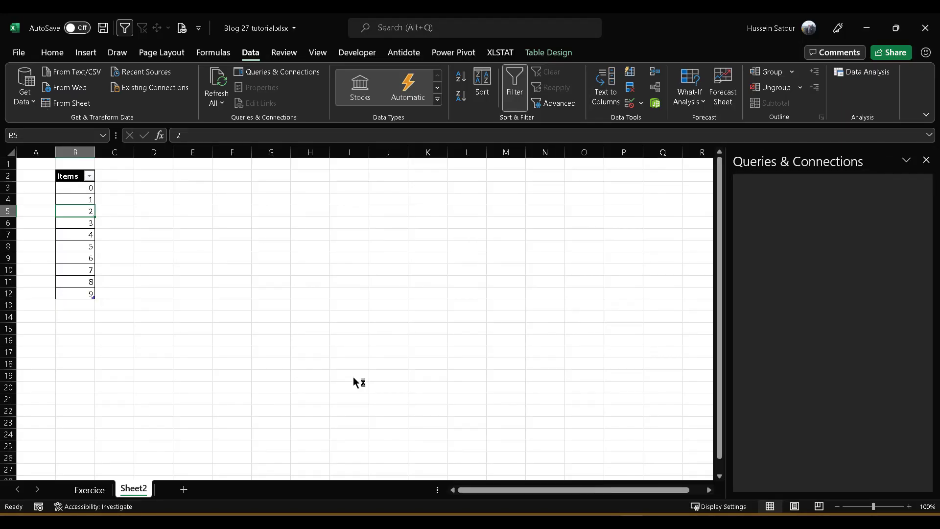
- Turn cells S2:S3 on the Exercice sheet into a table with headers and bring it into the Power Query Editor
click(87, 492)
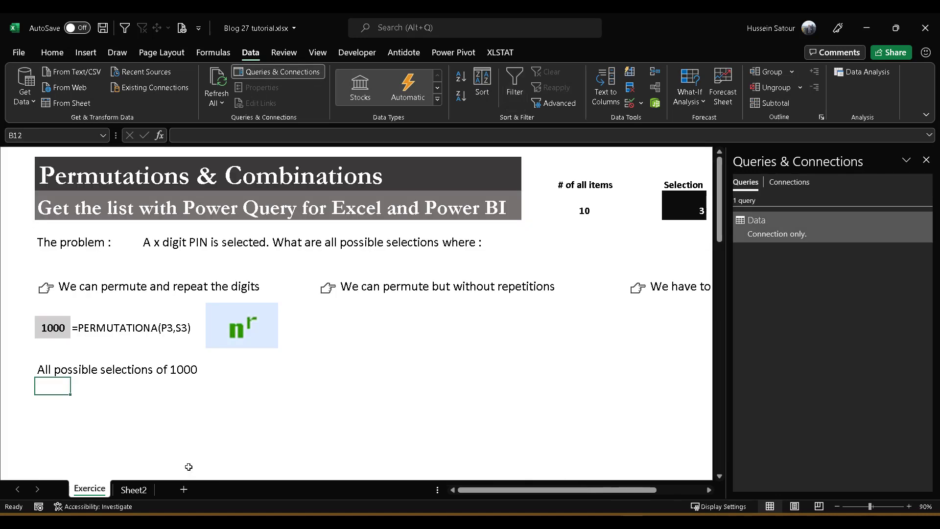
click(681, 215)
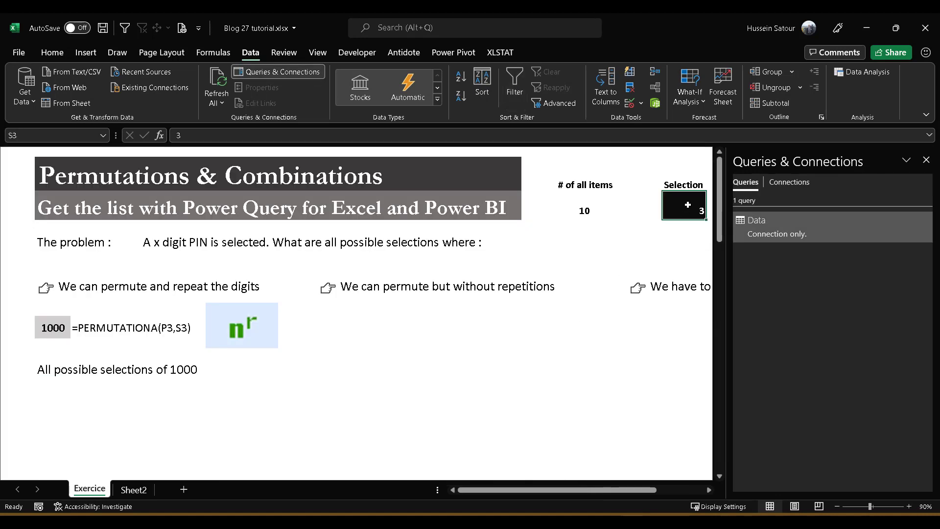
drag(688, 186, 686, 216)
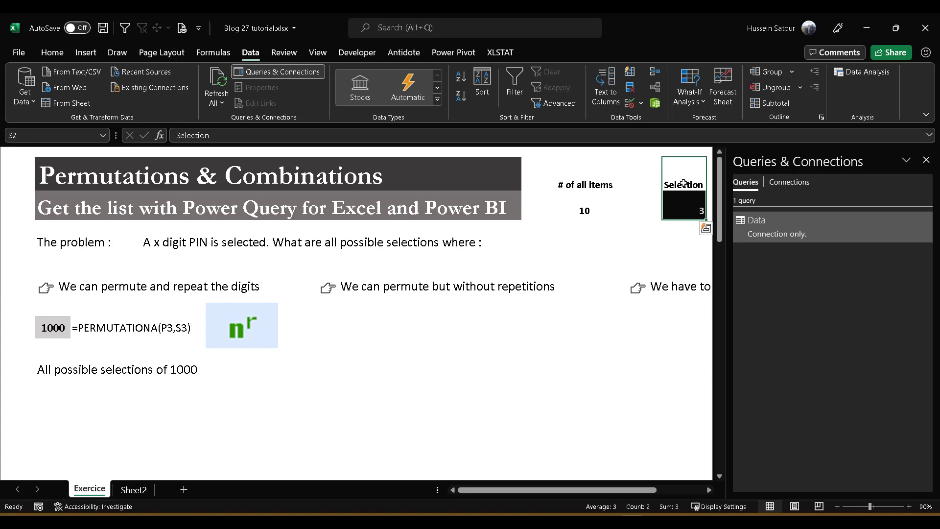
click(77, 103)
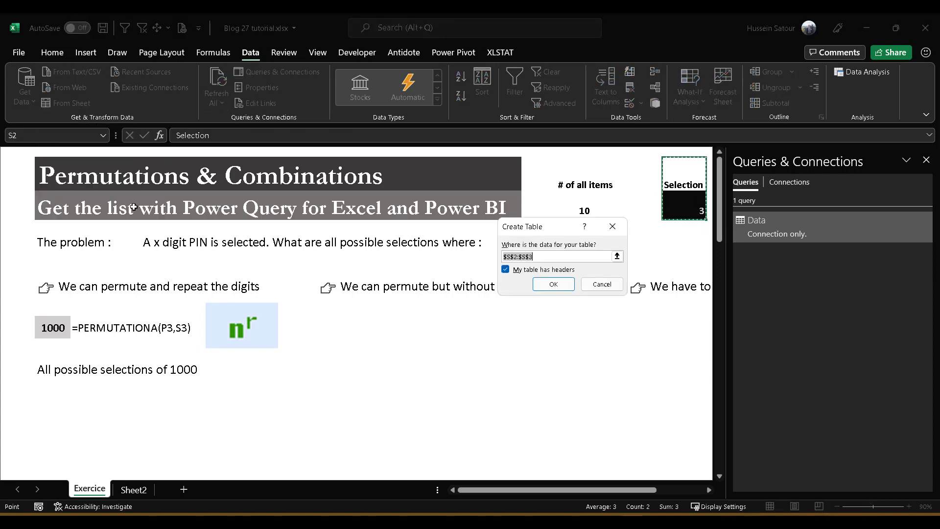
click(551, 284)
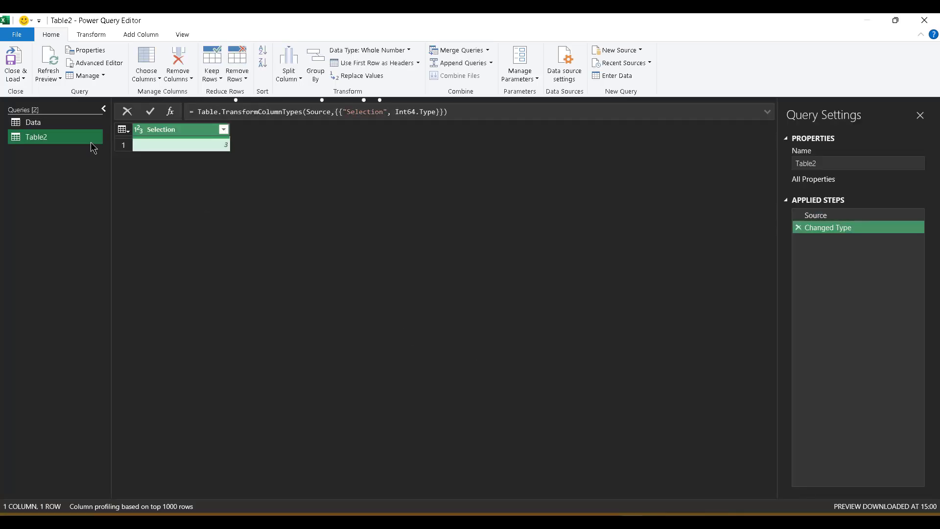
- Rename the query holding the Selection column as R
double_click(49, 140)
key(ctrl+a)
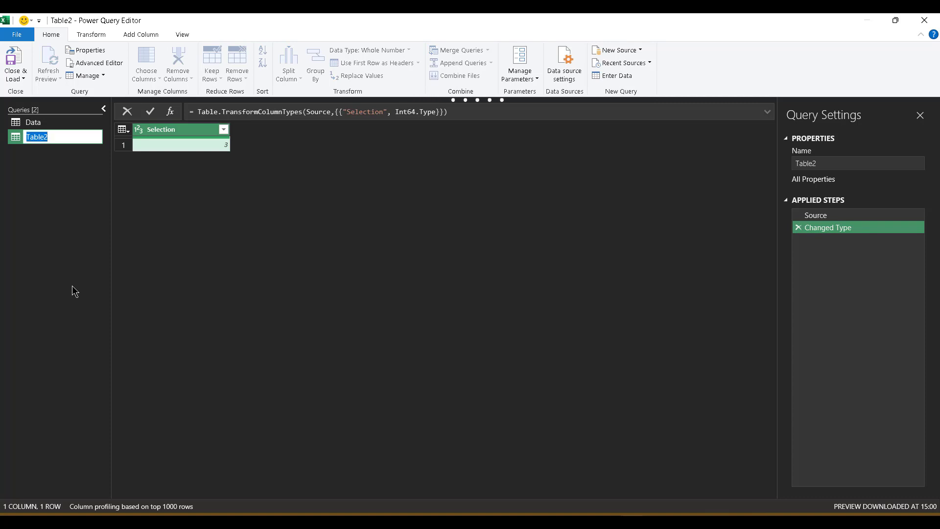
text(R)
key(Return)
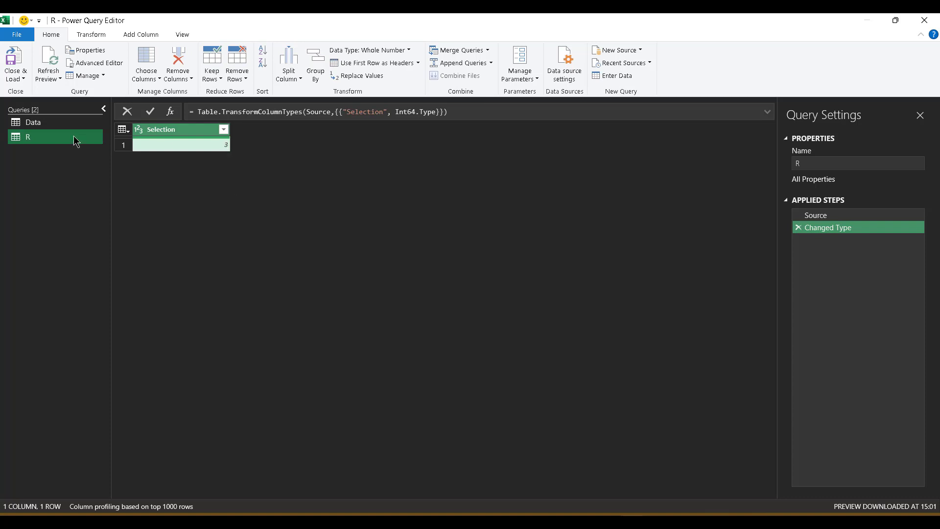
- Drill down query R to the single value in its Selection column, and open the Data query
right_click(209, 148)
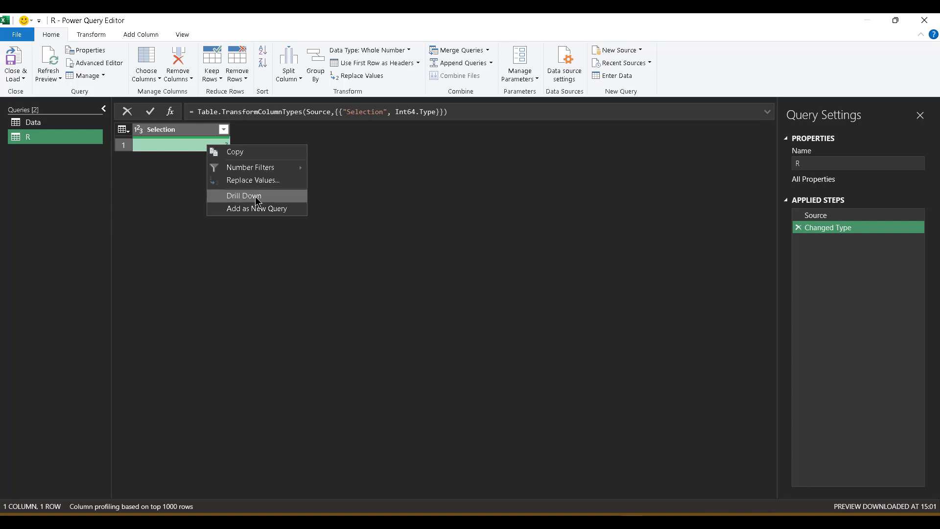
click(270, 198)
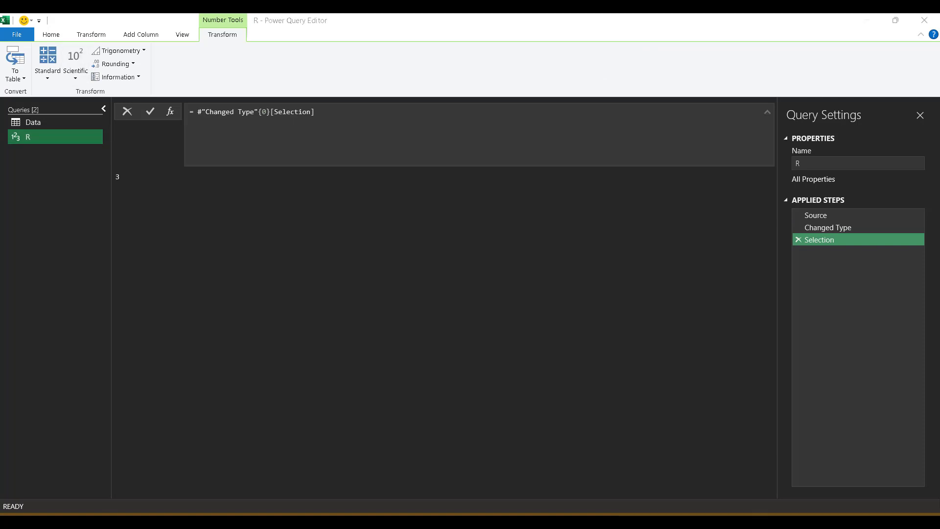
click(43, 122)
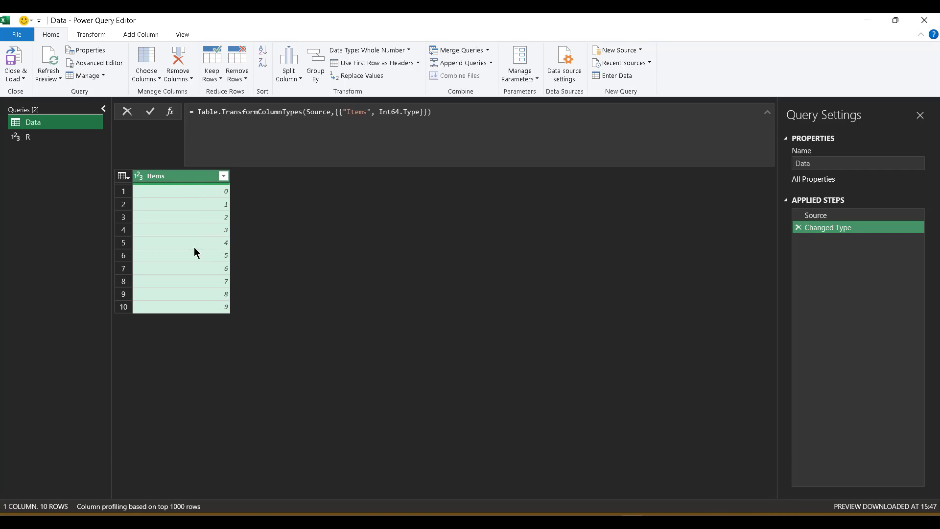
- Delete the Changed Type step from the Data query and add a custom step with the formula = R
click(798, 228)
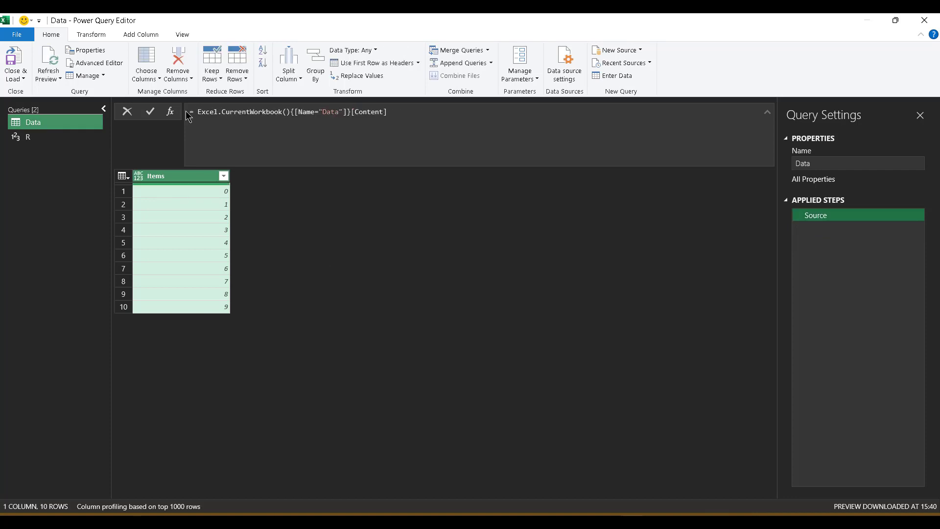
click(172, 117)
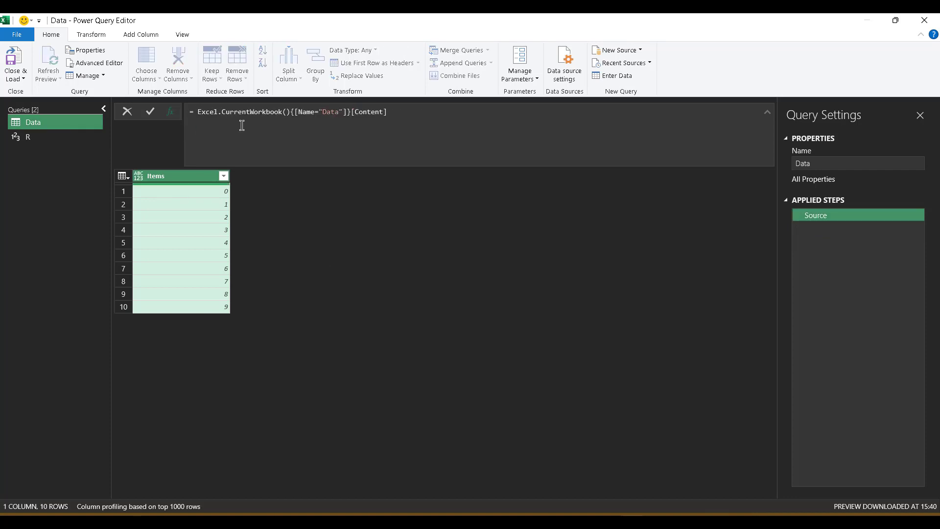
drag(224, 112, 199, 111)
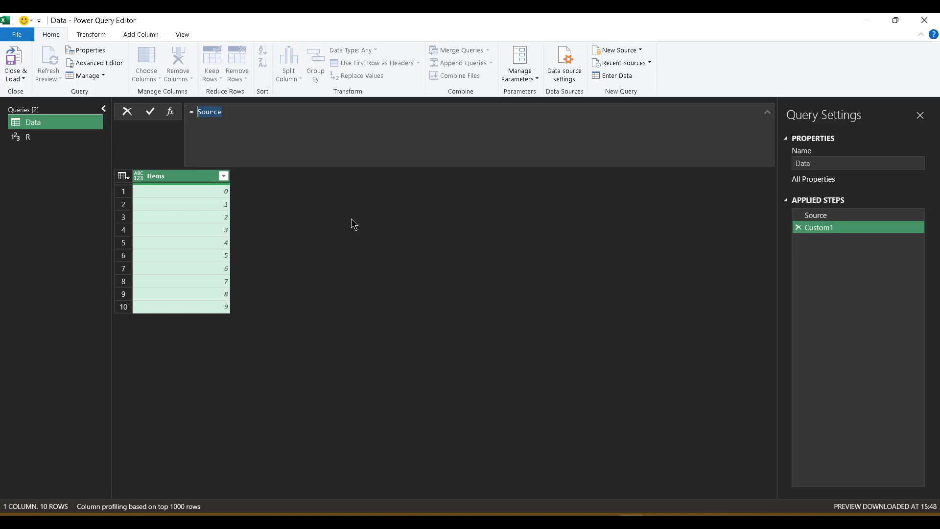
text(R)
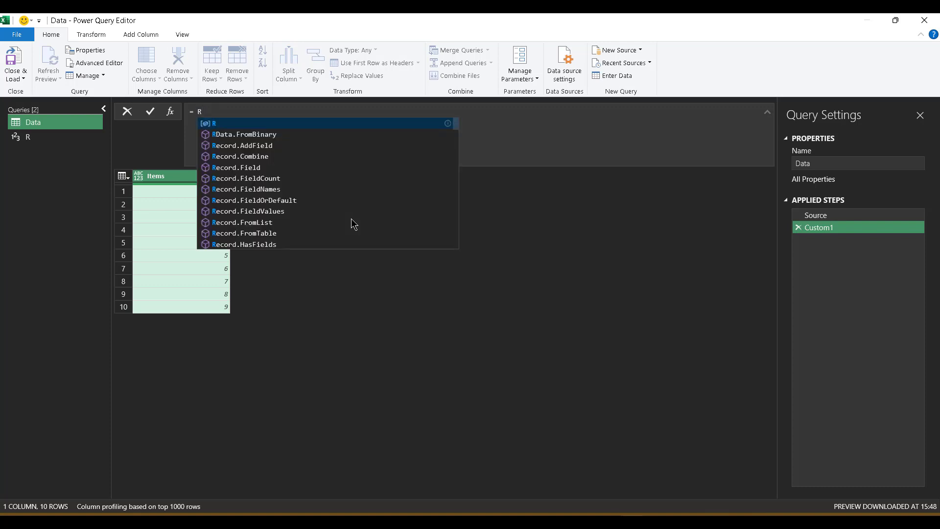
click(216, 124)
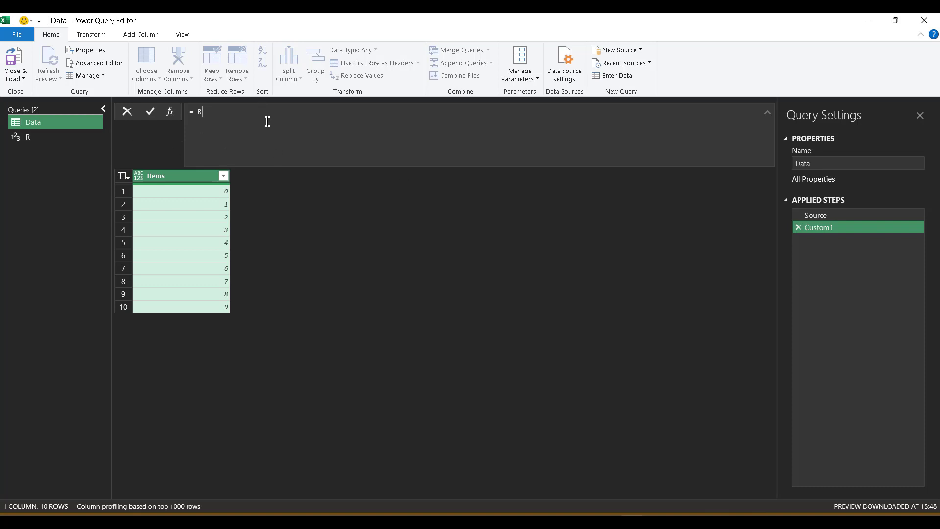
key(Return)
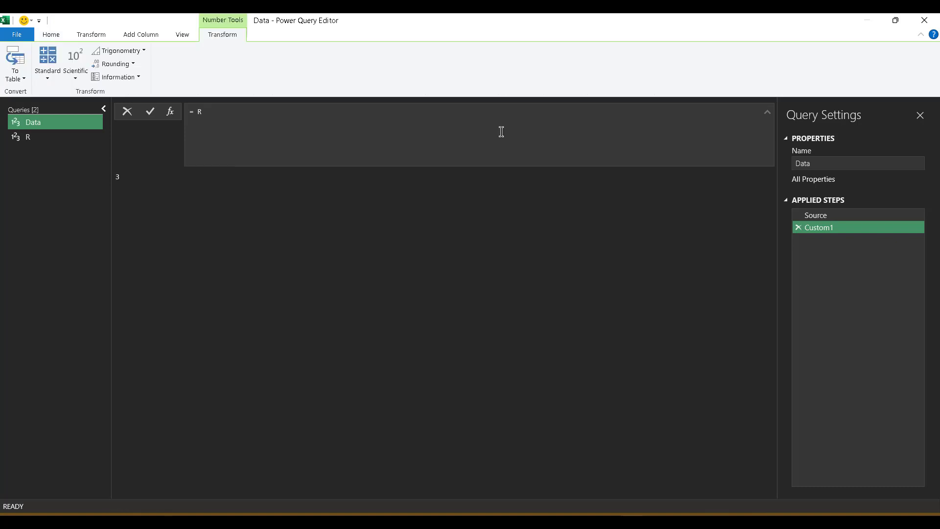
- Rename the custom step of the Data query as Size through its step properties
right_click(816, 232)
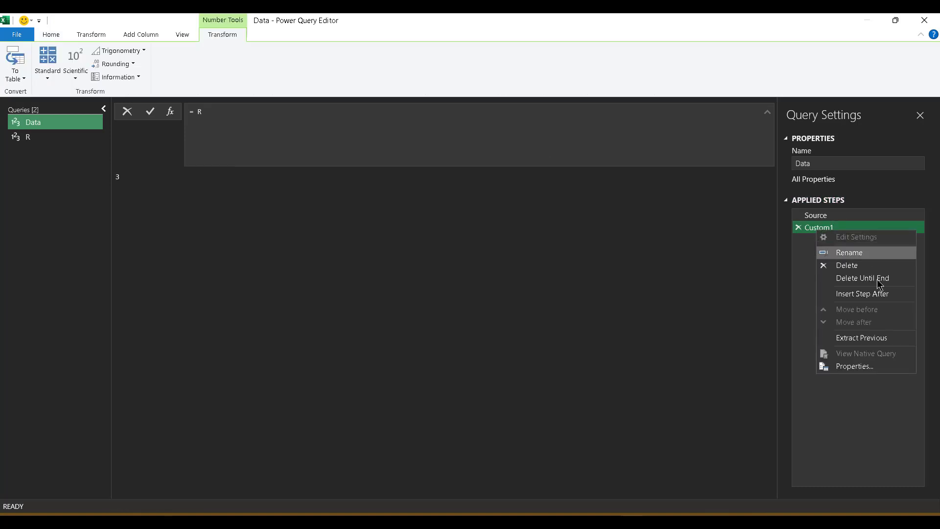
click(871, 368)
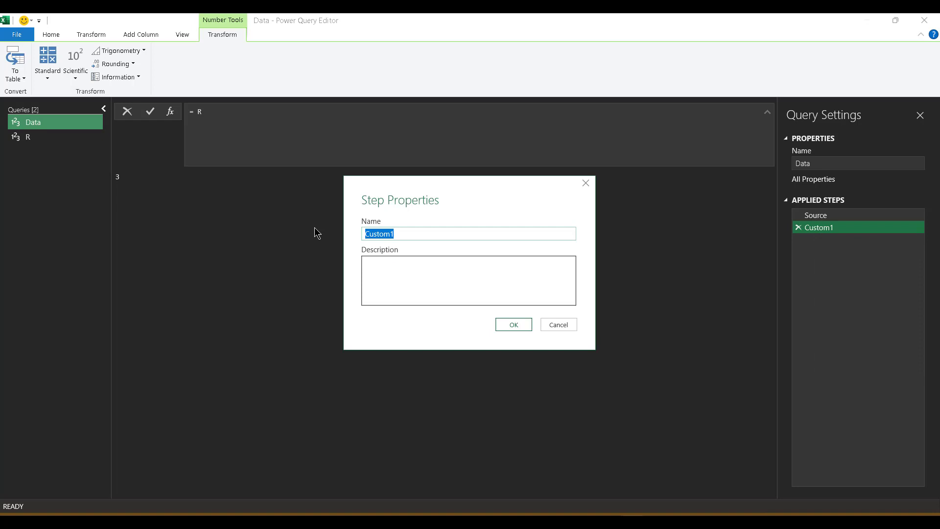
text(Size)
click(512, 326)
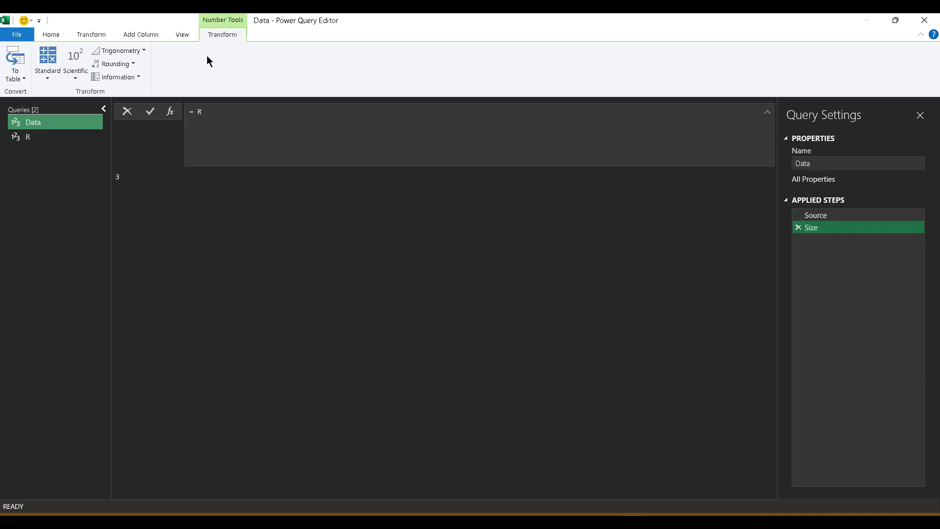
- In the Data query's Advanced Editor, add a function line after Size = R reading theFunc = (Size, Source) =>
click(183, 34)
click(333, 64)
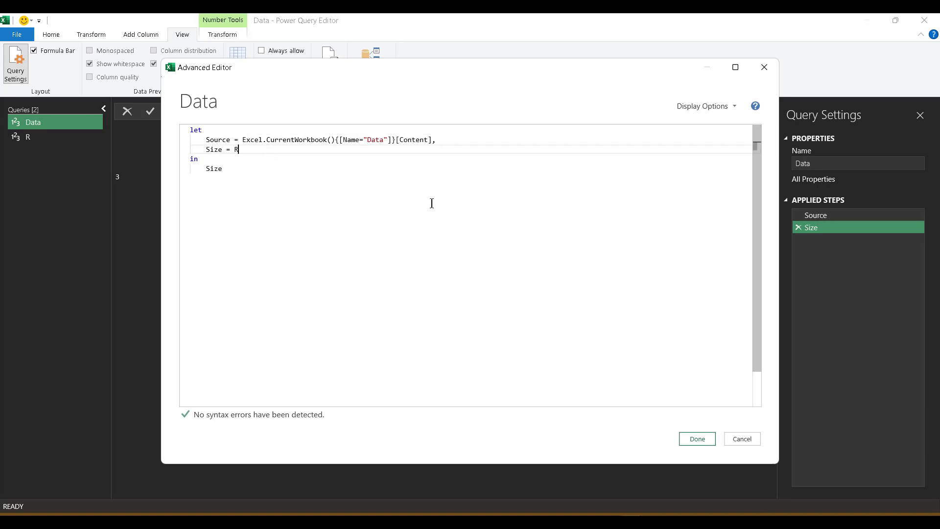
text(,)
key(Return)
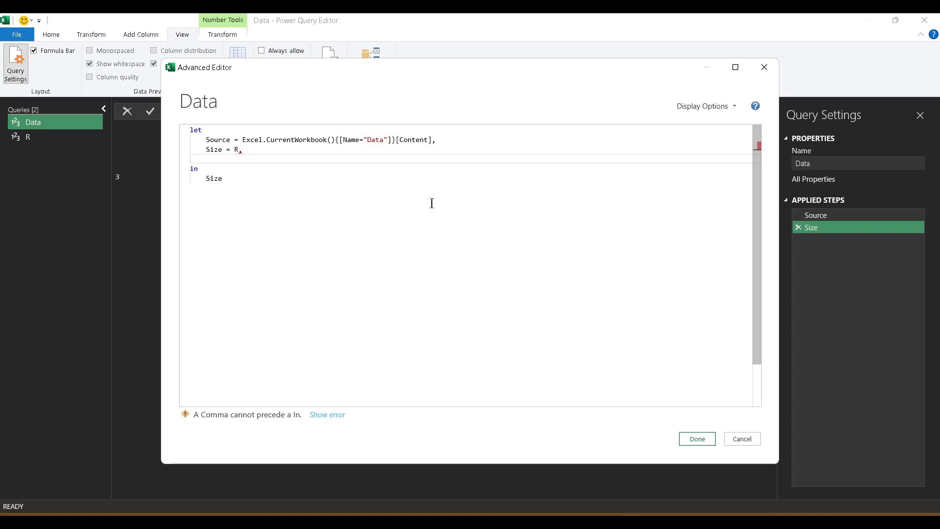
text(t)
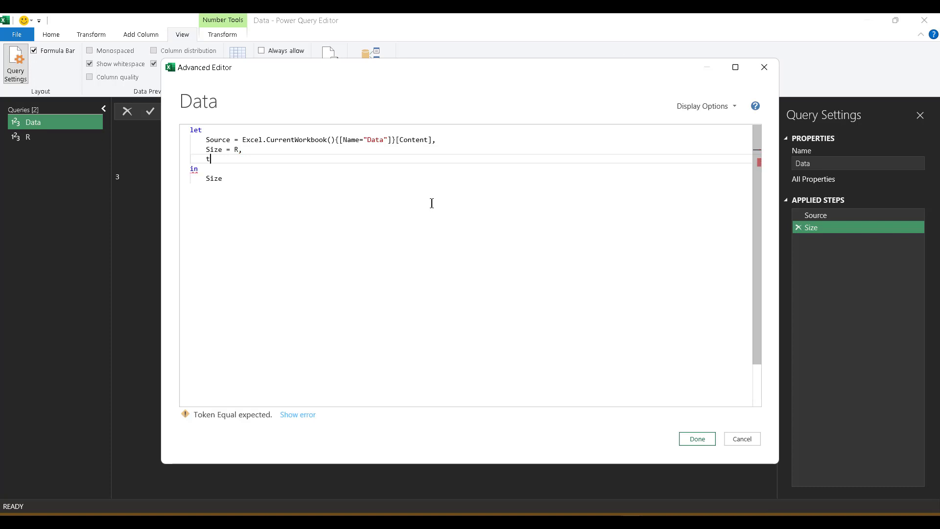
text(heFunc = ()
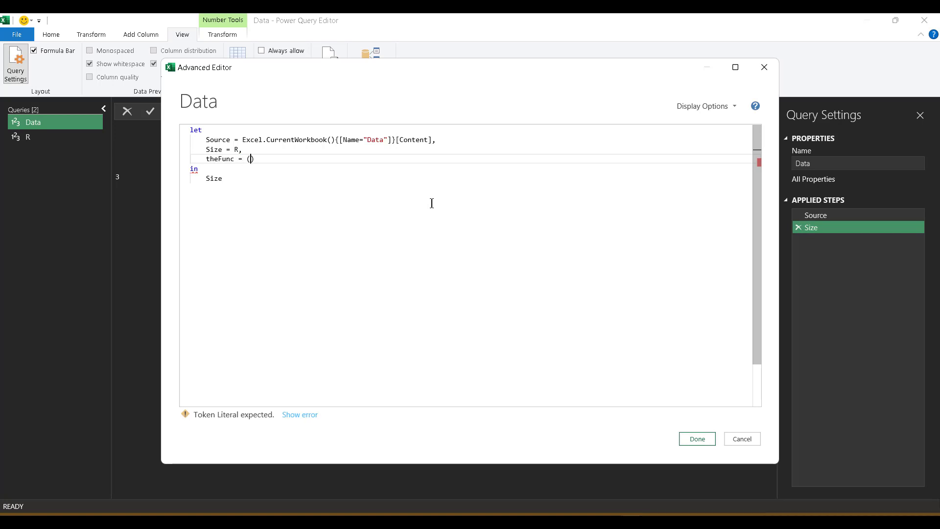
text(Size)
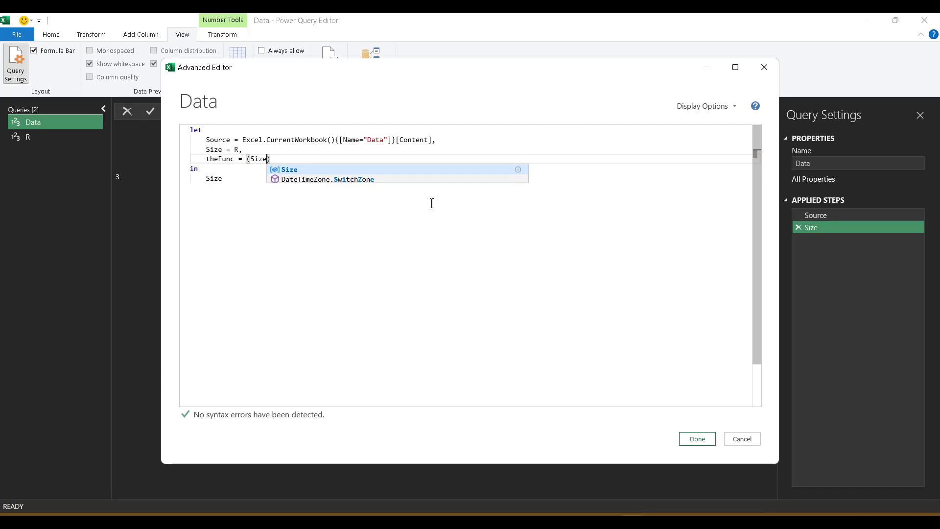
text(, )
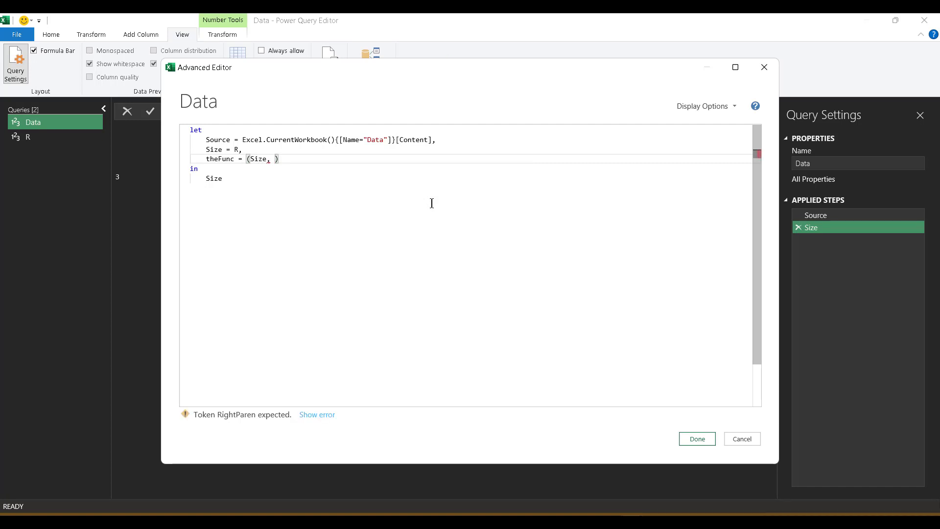
text(Source) =W>)
key(BackSpace)
key(BackSpace)
text(W)
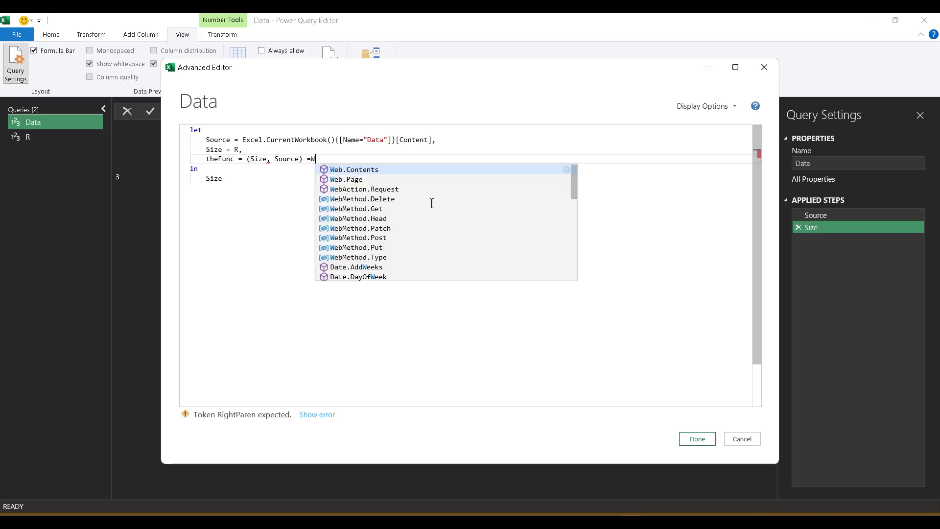
key(BackSpace)
text(>)
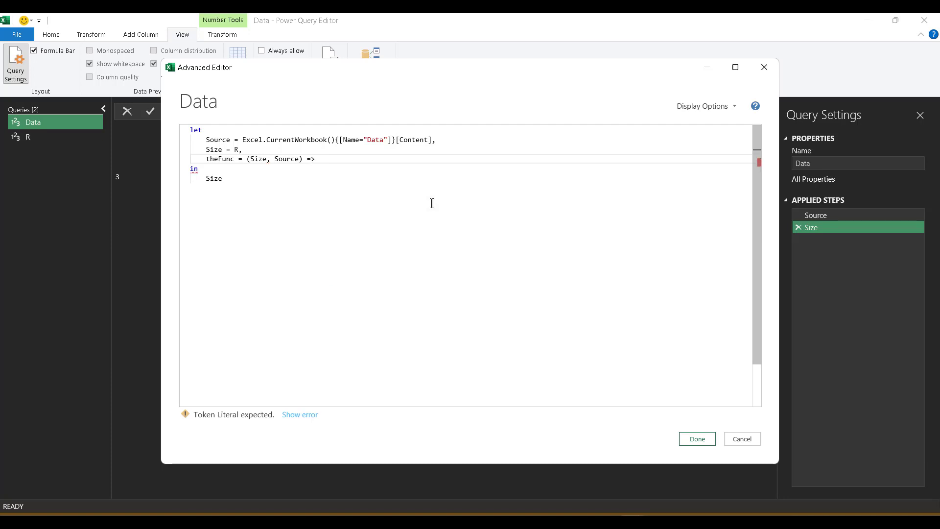
key(Return)
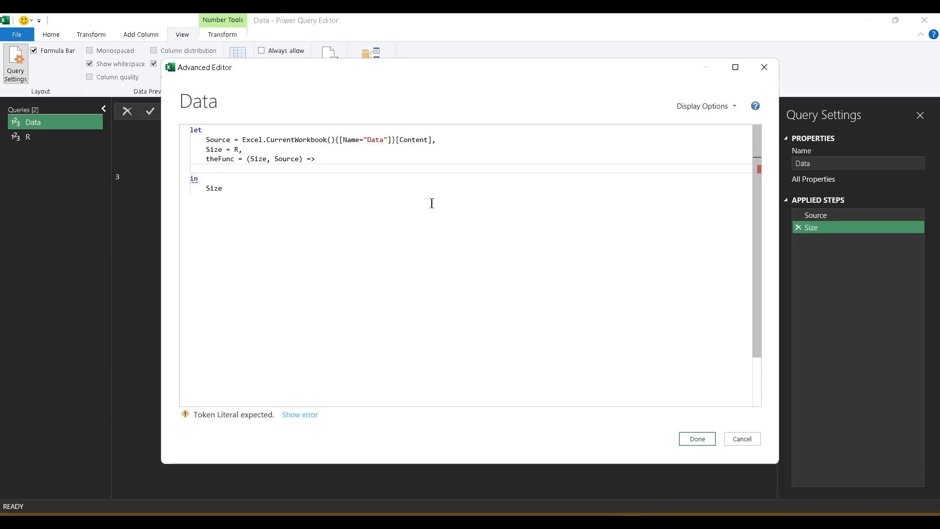
- Begin the body of theFunc with a nested let block defining newSize = Size - 1
text(let)
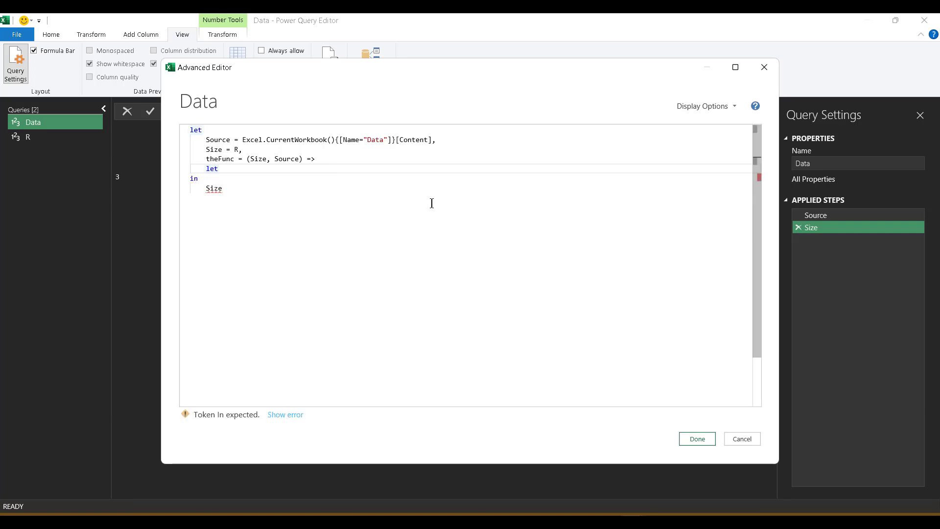
key(Return)
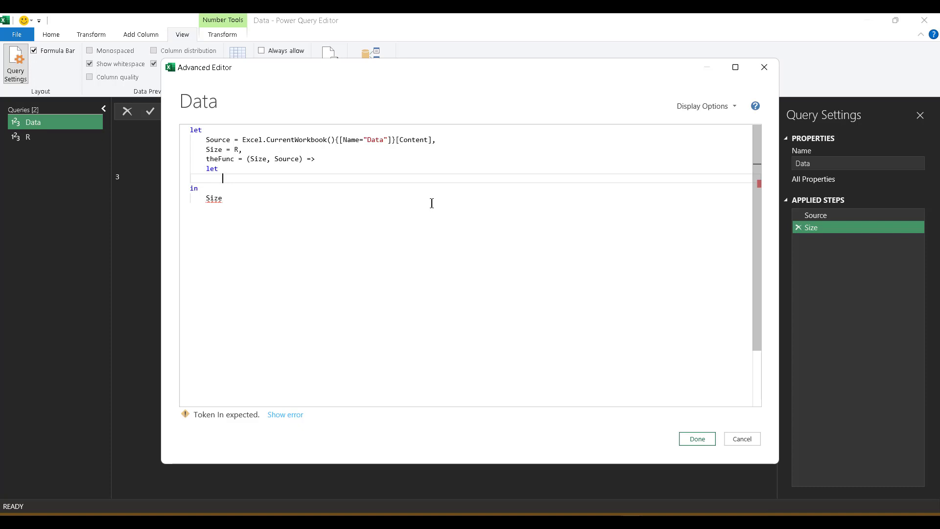
text(newSi)
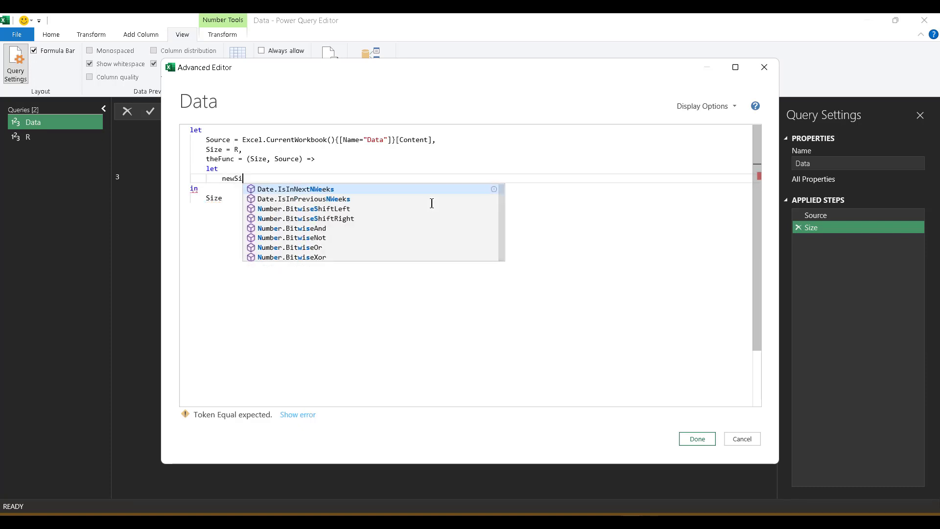
text(ze = size)
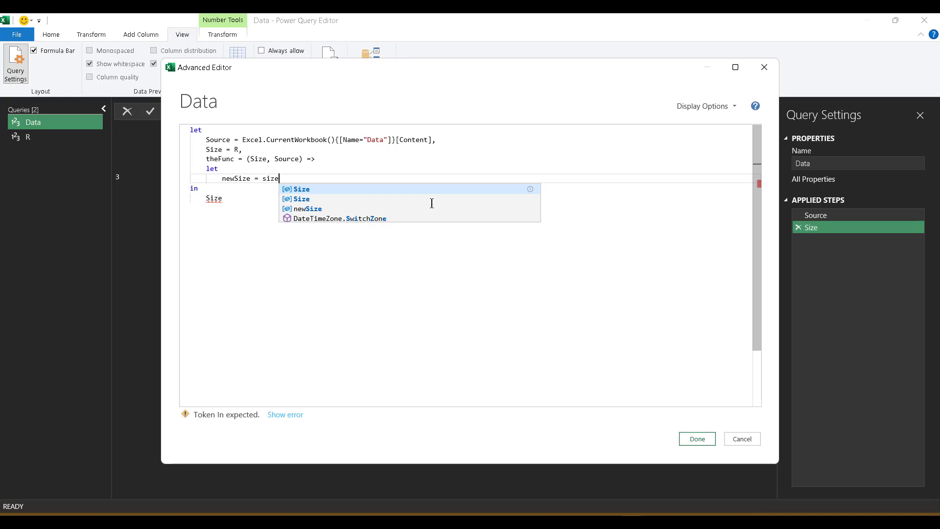
key(Tab)
text(- )
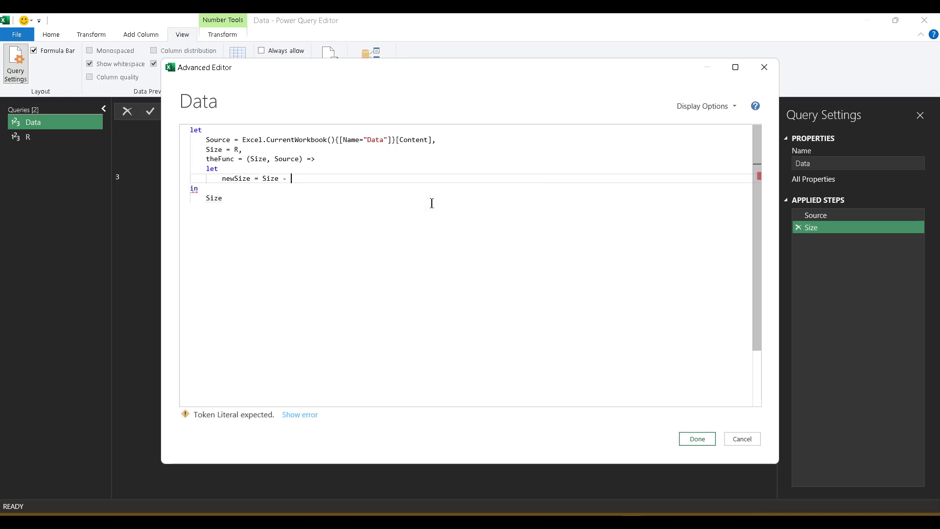
text(1,)
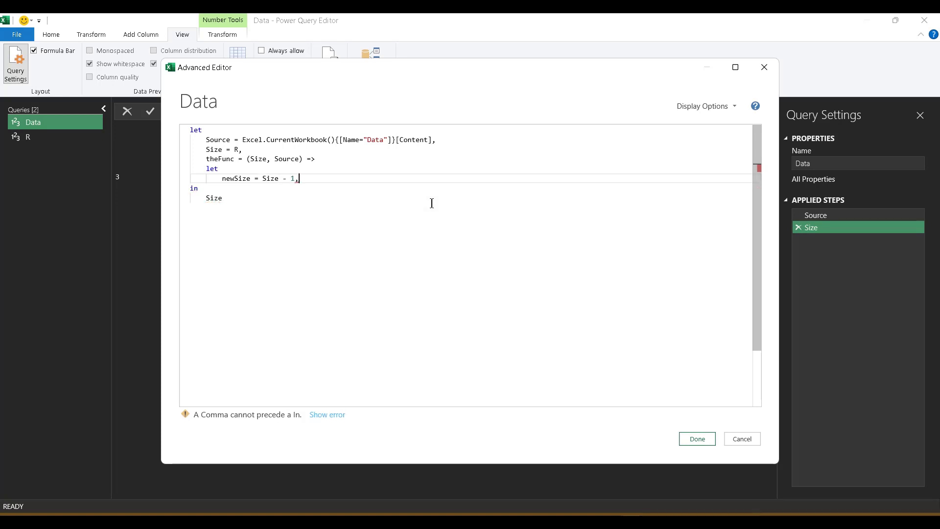
key(Return)
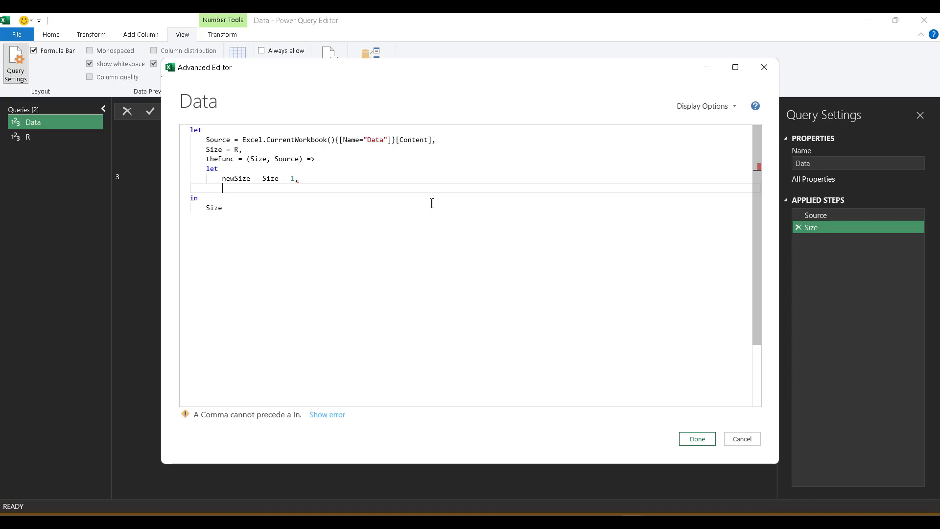
- Below newSize in the nested let block, start an AddCols definition using Table.AddColumn with Source as its table
text(Add)
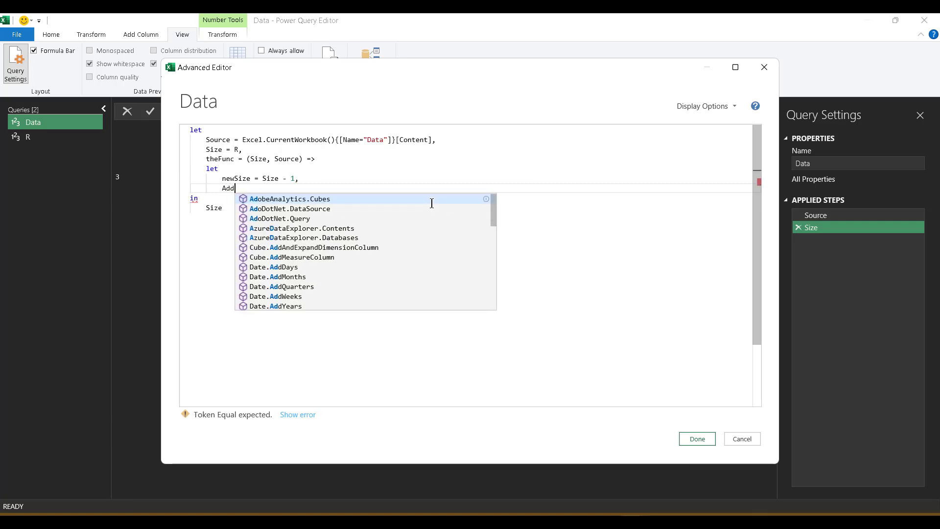
text(Co)
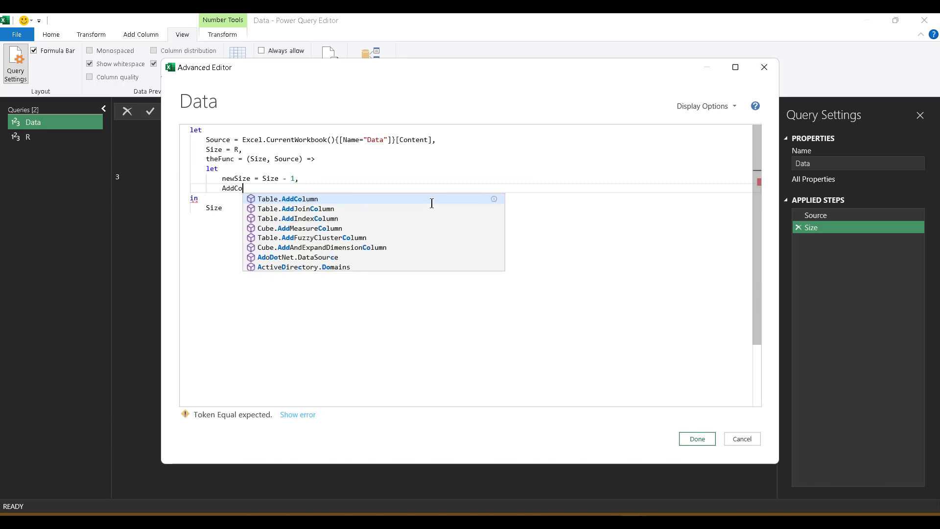
text(ls = )
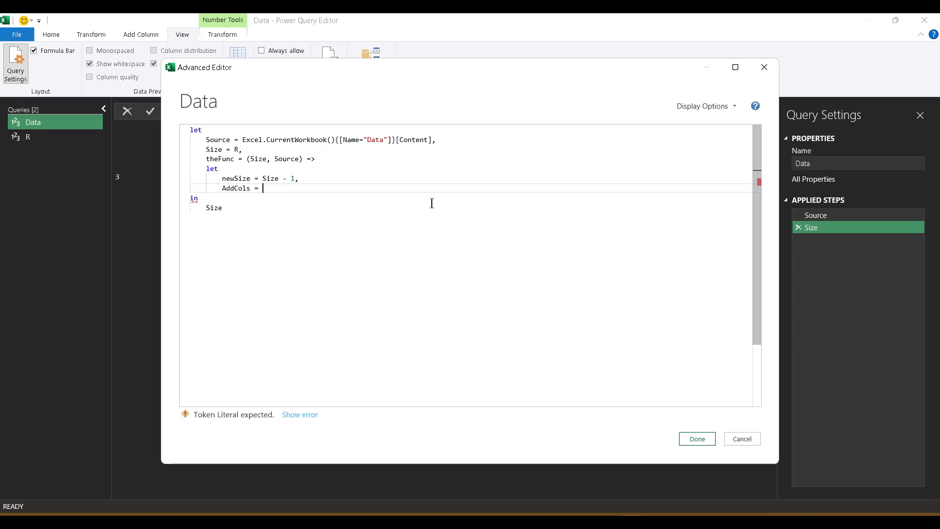
text(table)
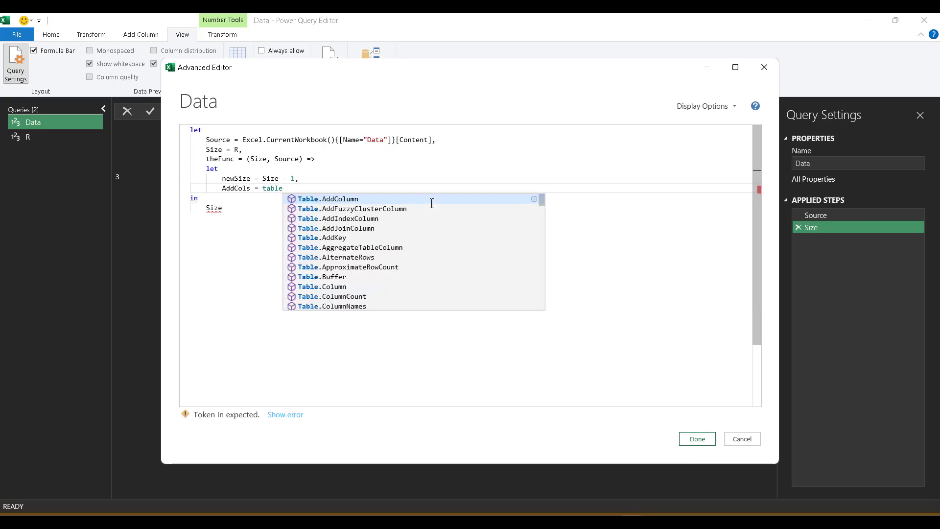
text(.a)
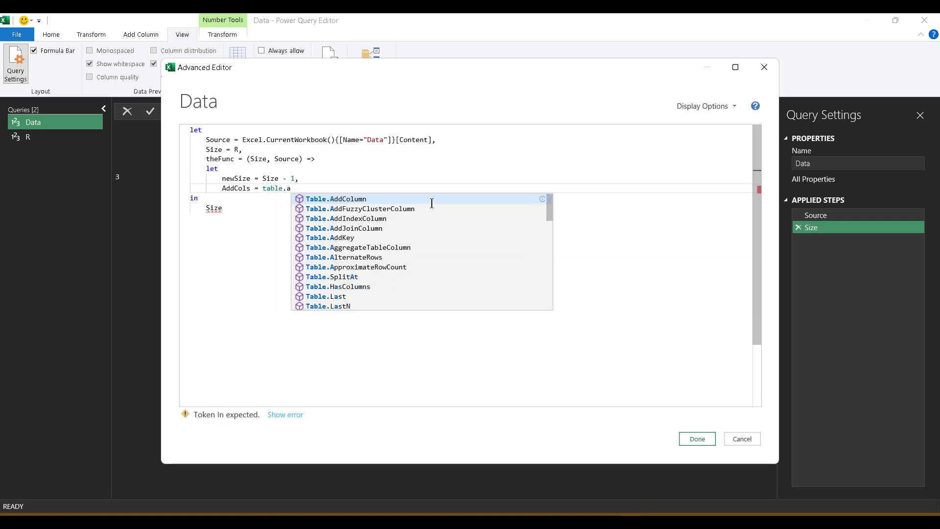
key(Tab)
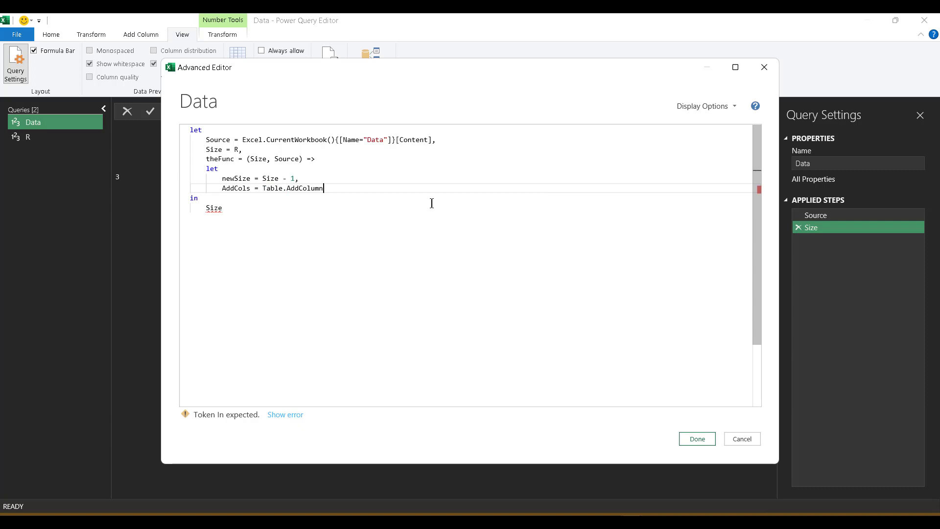
text(()
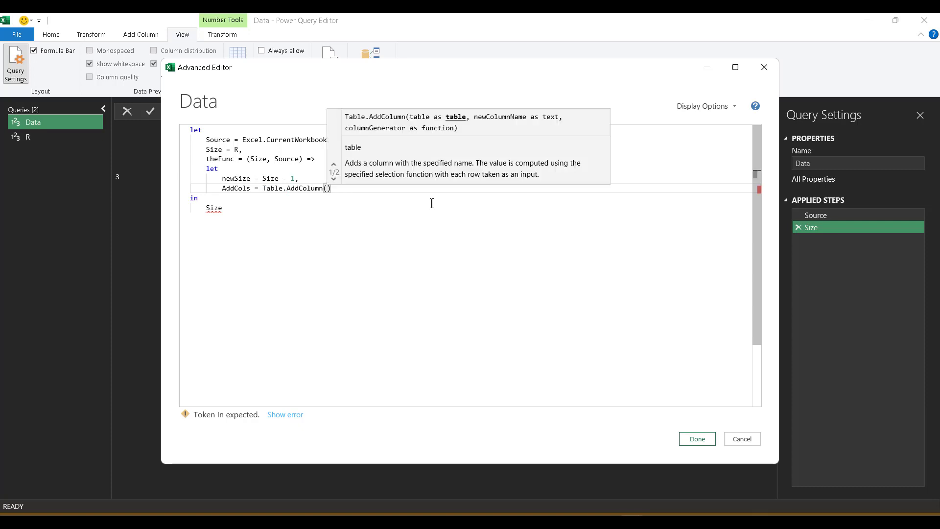
text(Sour)
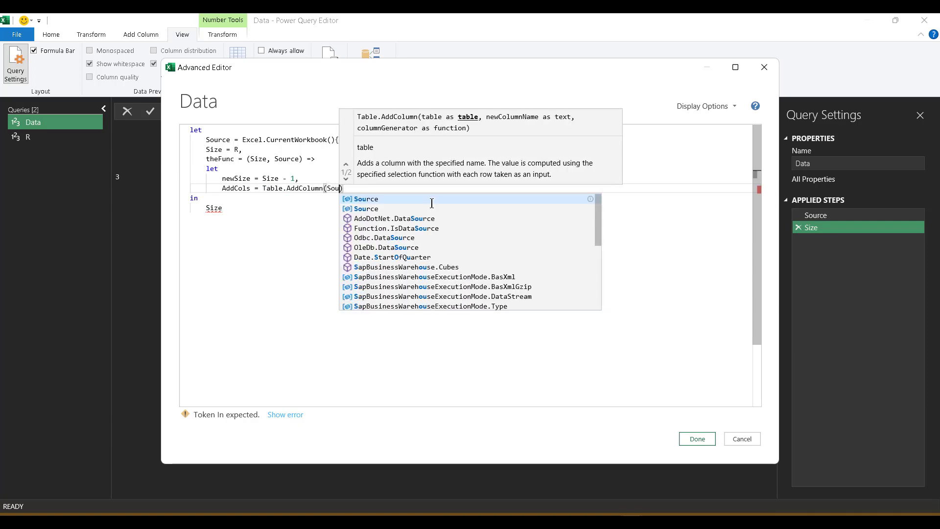
key(Tab)
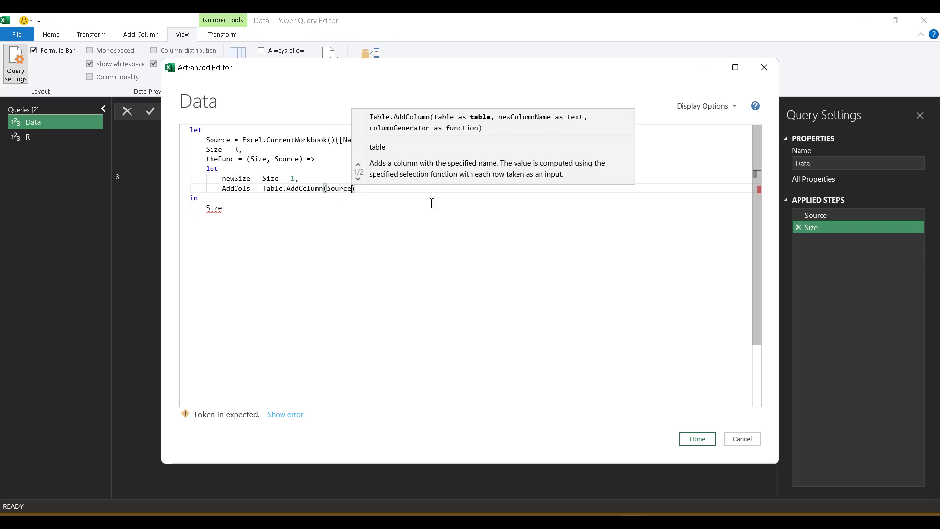
text(, )
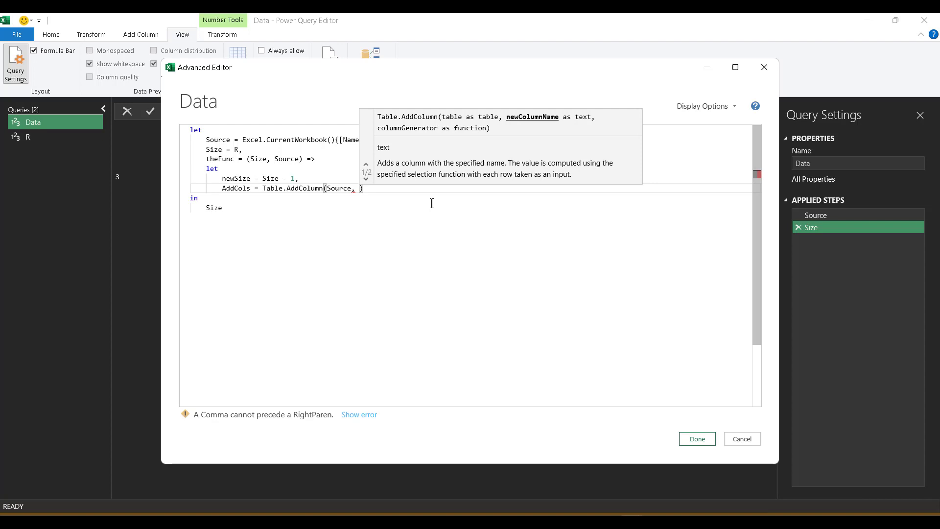
- Enter the new column name argument of Table.AddColumn as "Col."&(R - newSize)
text(")
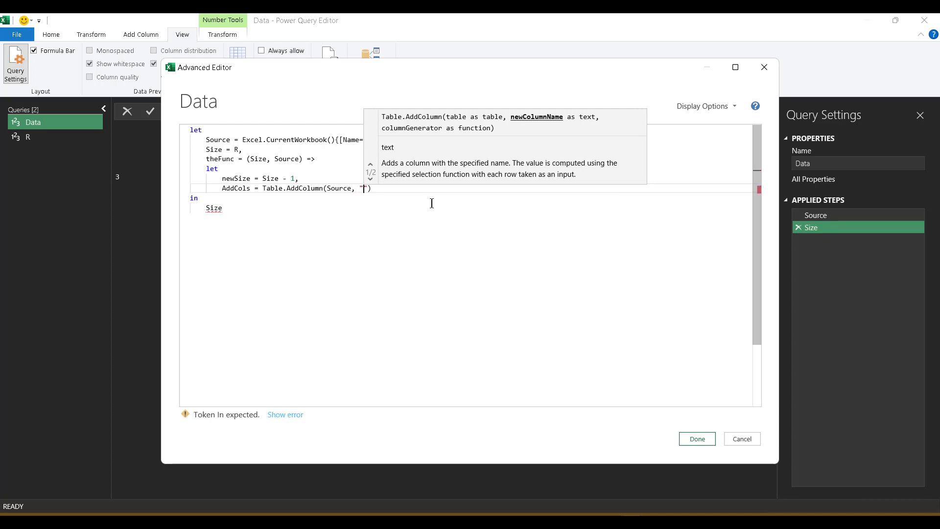
text(Col)
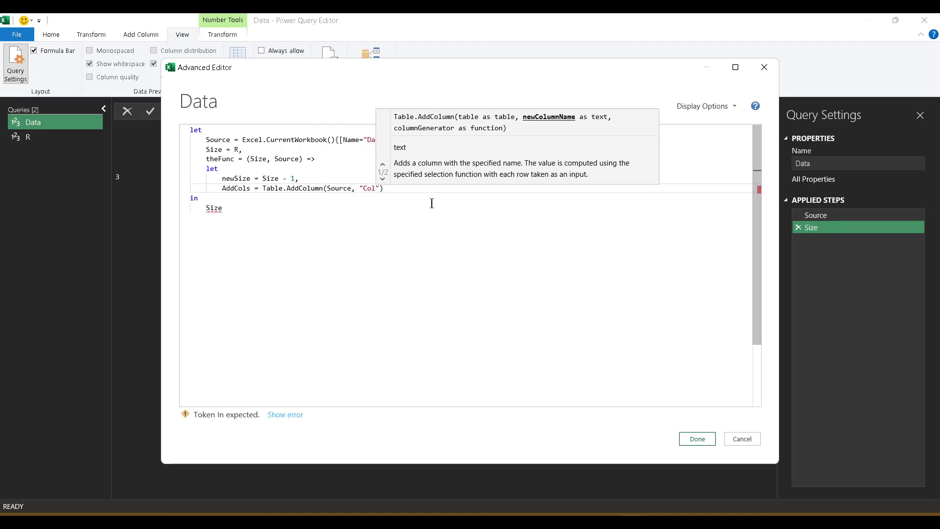
text(.)
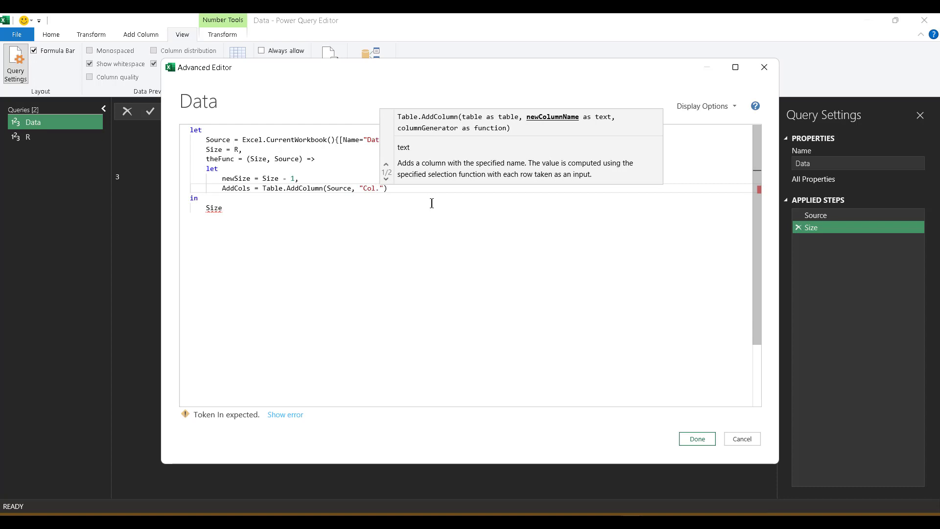
text(")
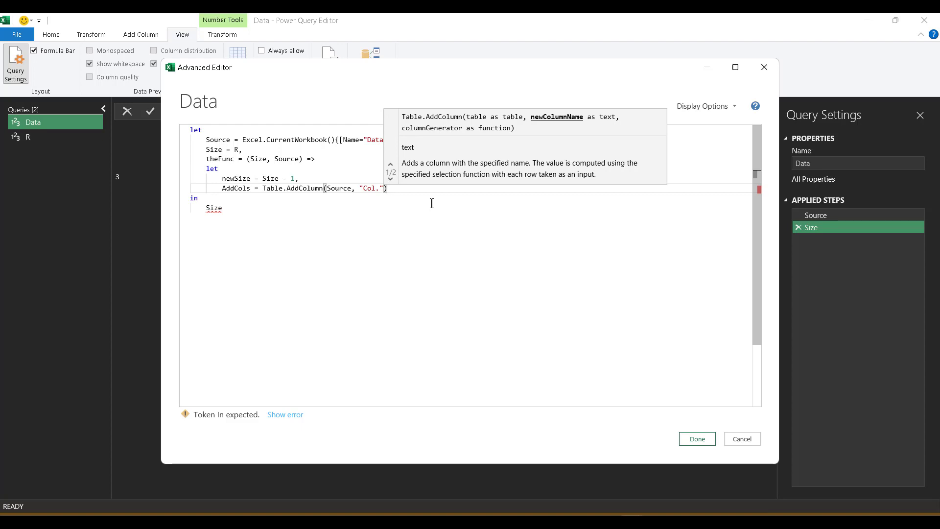
text(&)
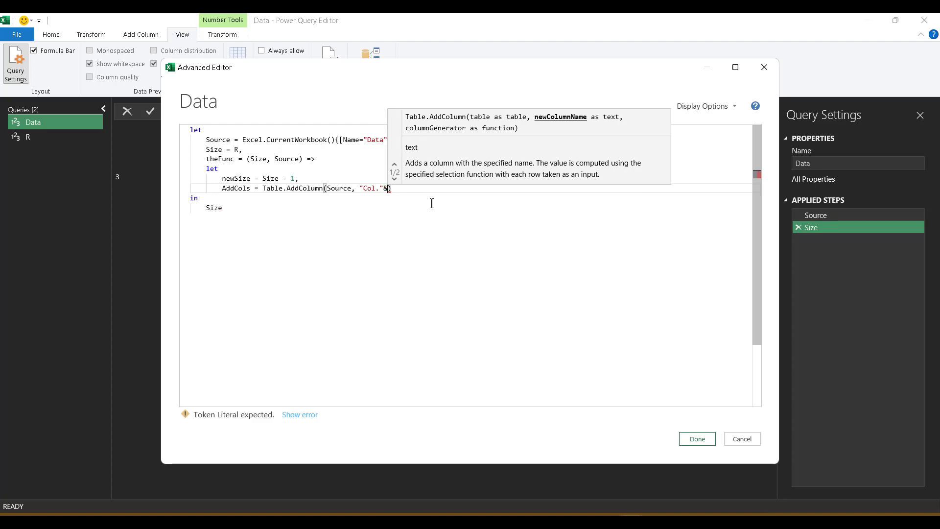
text(()
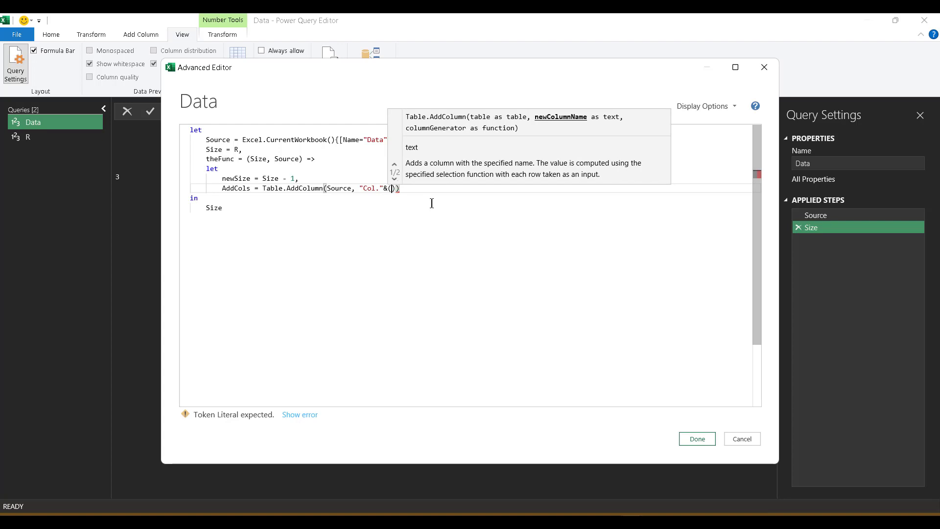
text(R - )
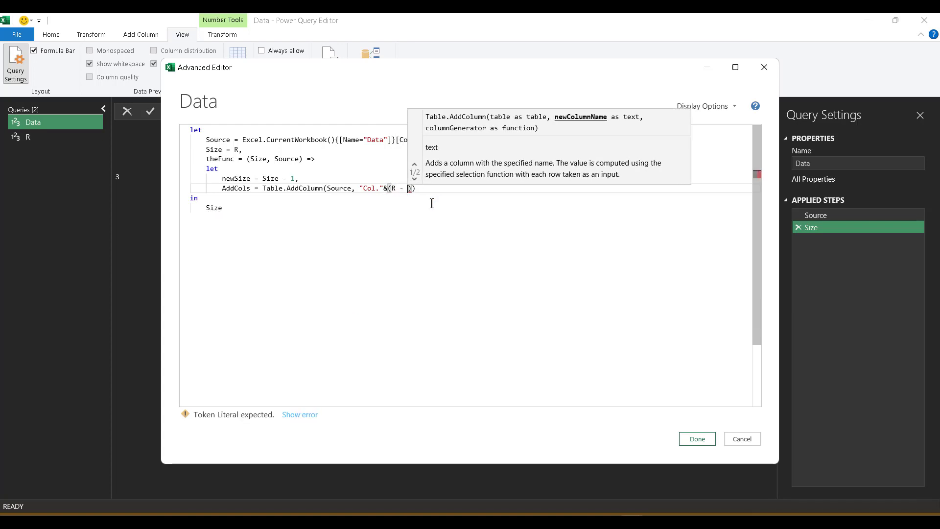
text(newS)
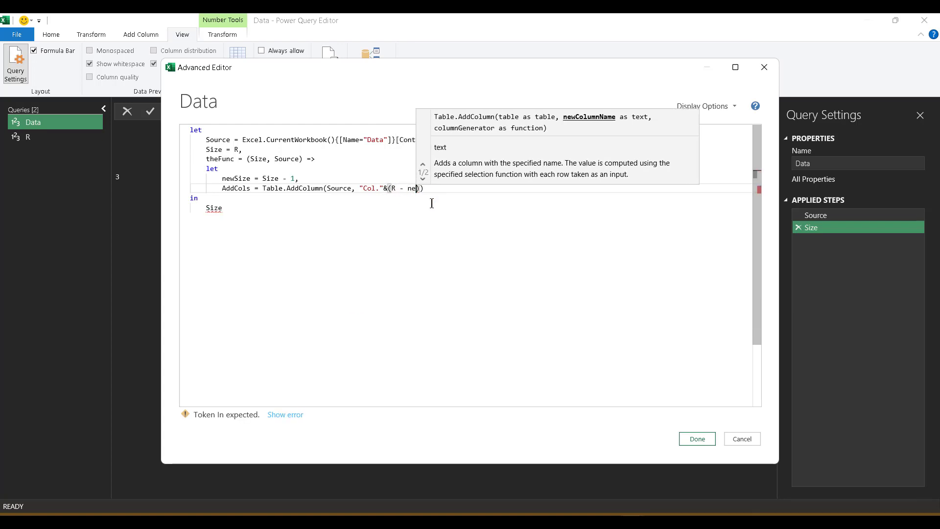
key(Tab)
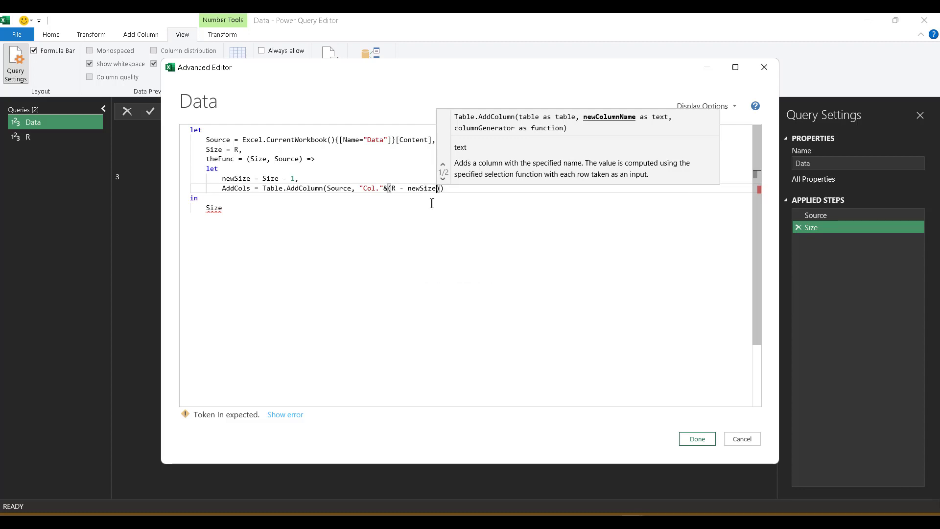
key(Delete)
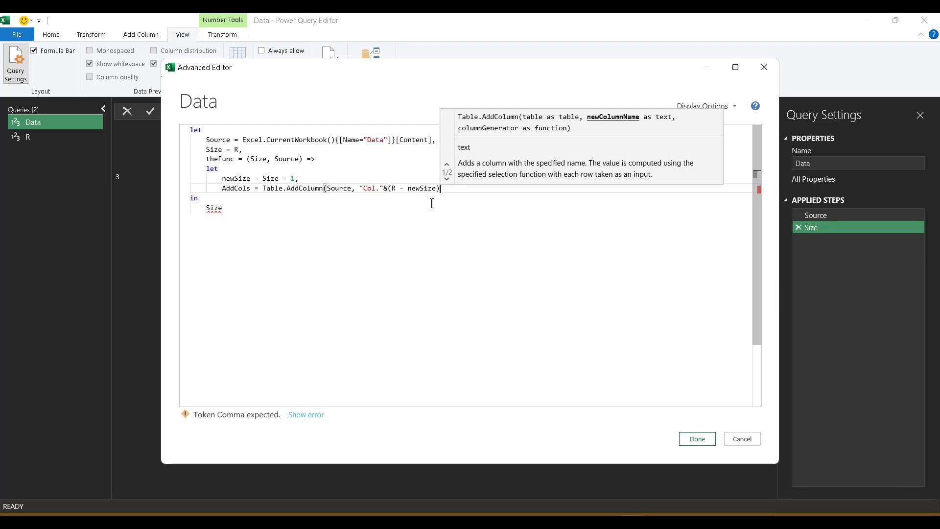
- Convert the R - newSize part of the column name to text with Number.ToText
key(Left)
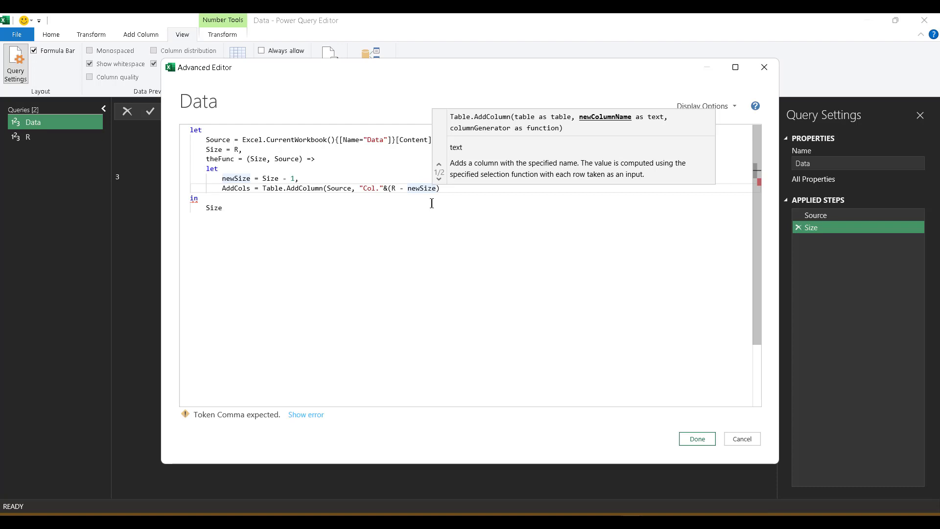
key(Left)
key(Left)
key(Left)
key(Left)
key(Left)
key(Left)
key(Left)
key(Left)
key(Left)
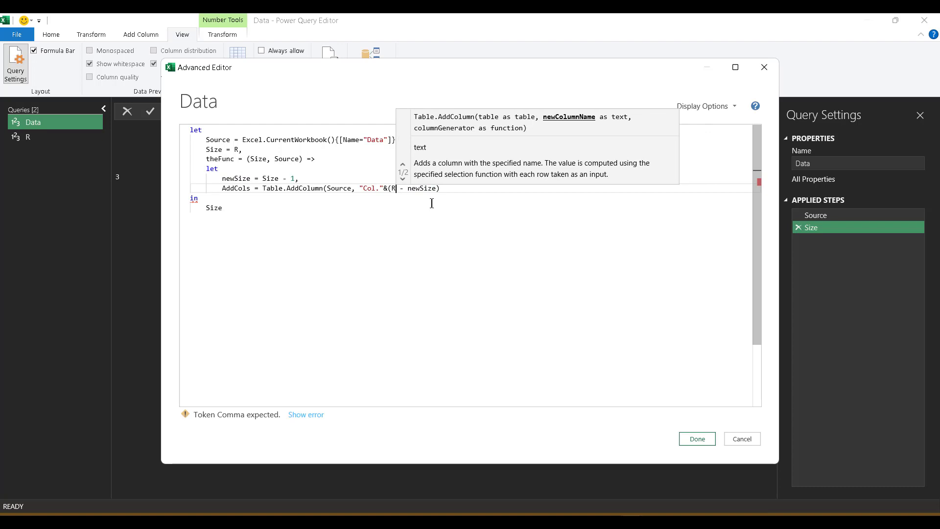
key(Right)
key(Right)
key(Right)
key(Right)
key(Right)
key(Right)
key(Right)
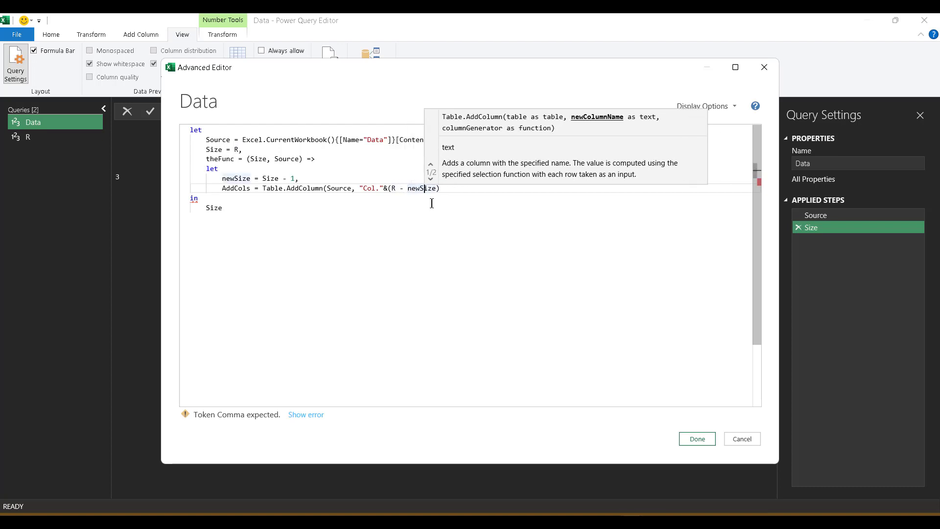
key(Left)
key(Left)
key(Left)
key(Left)
key(Left)
key(Left)
key(Left)
key(Left)
key(Left)
key(Left)
key(Right)
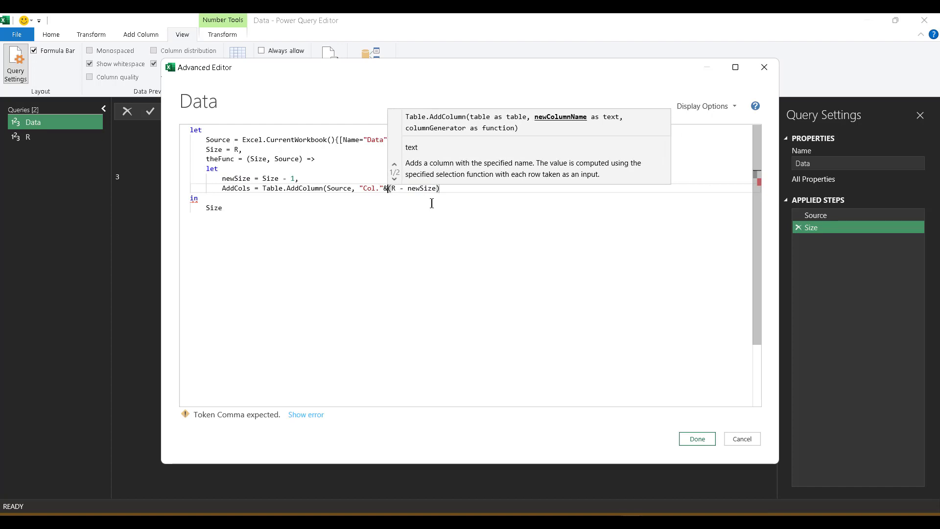
text(number.)
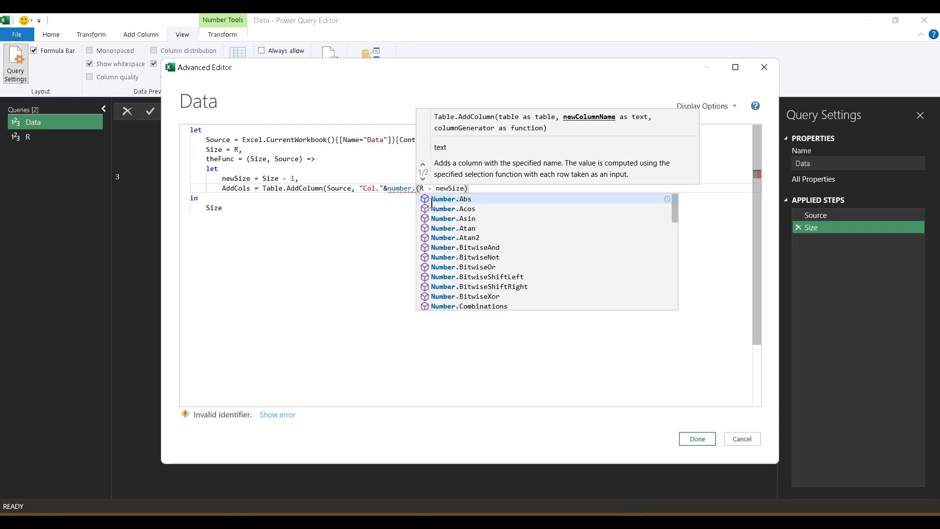
text(to)
key(Tab)
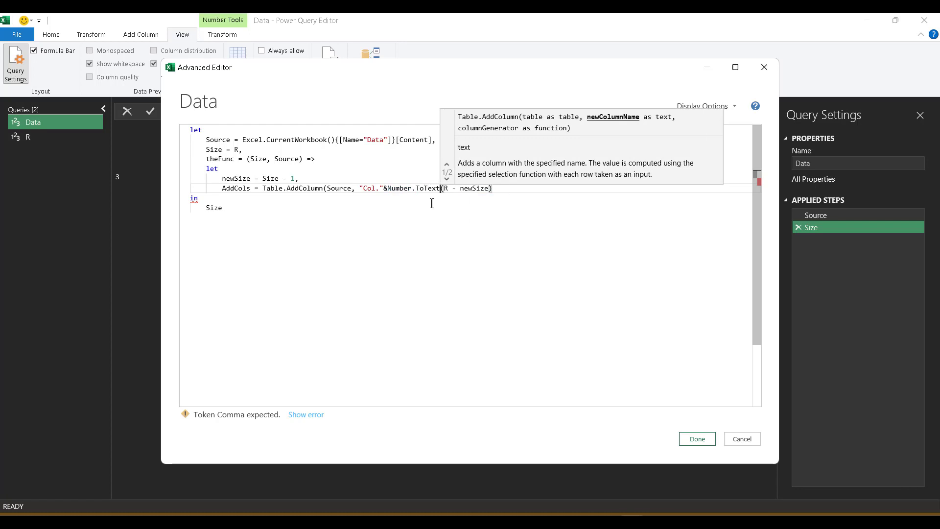
- Complete the AddCols line with each Source[Items] as the column generator, ending it with a closing parenthesis and comma
key(Right)
key(Right)
key(Right)
key(Right)
key(Right)
key(Right)
key(Right)
key(Right)
key(Right)
key(Right)
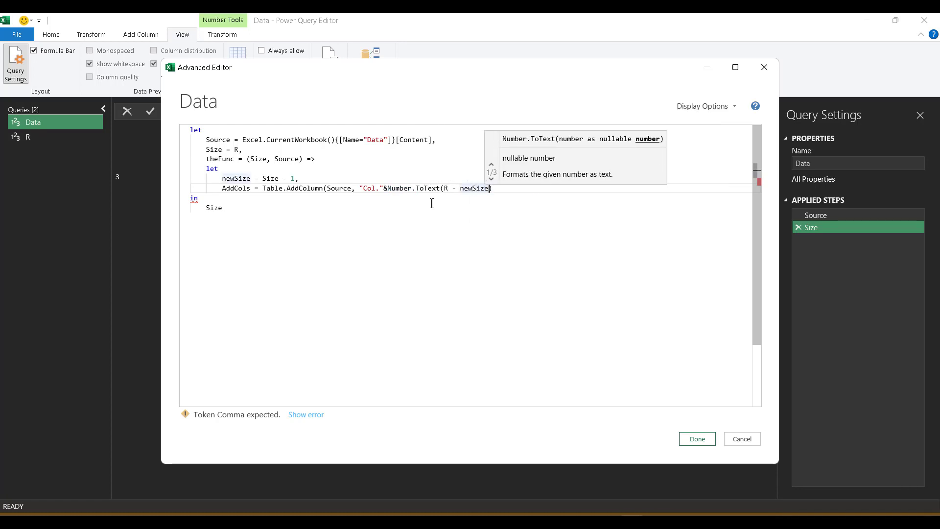
key(Right)
key(Right)
key(Right)
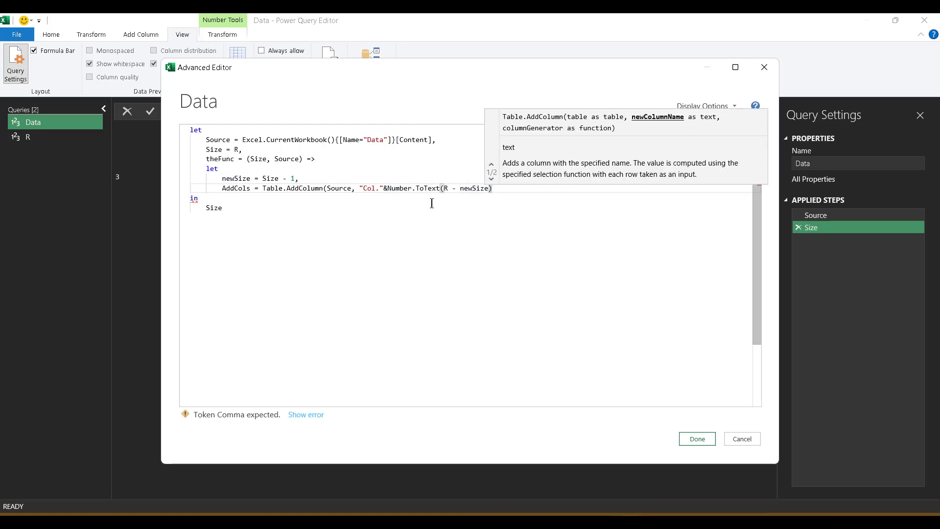
text(, each)
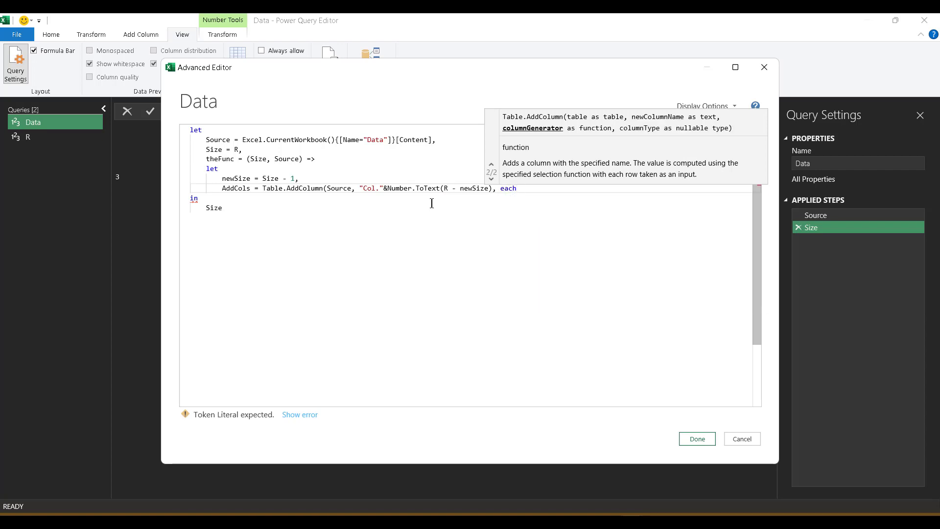
text( Sourc)
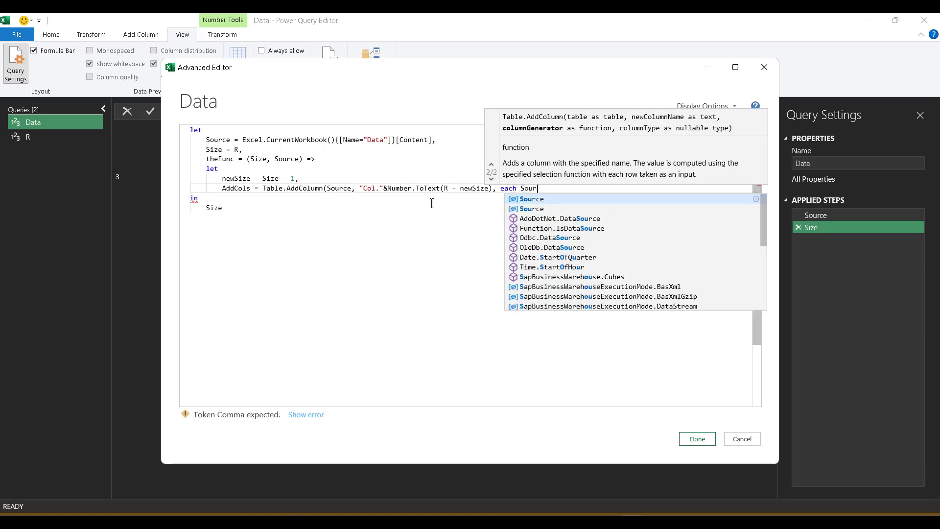
key(Tab)
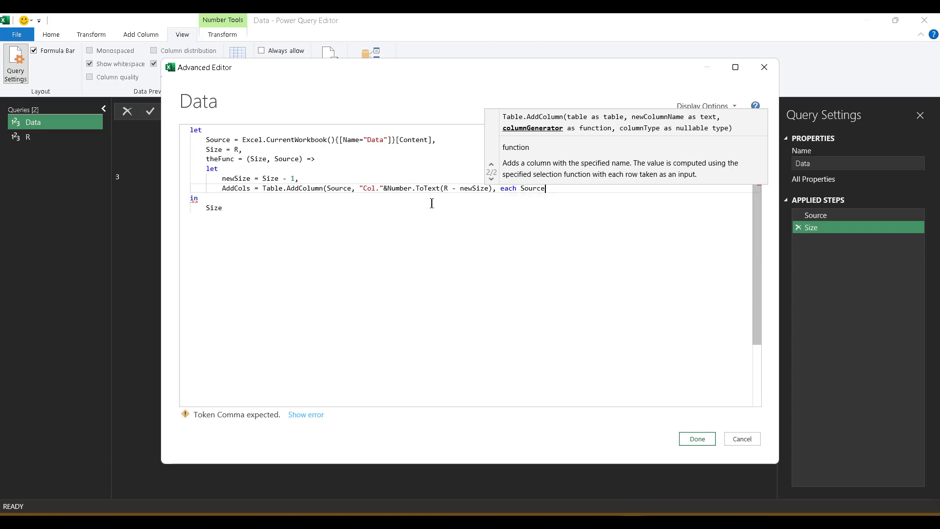
text([Items]))
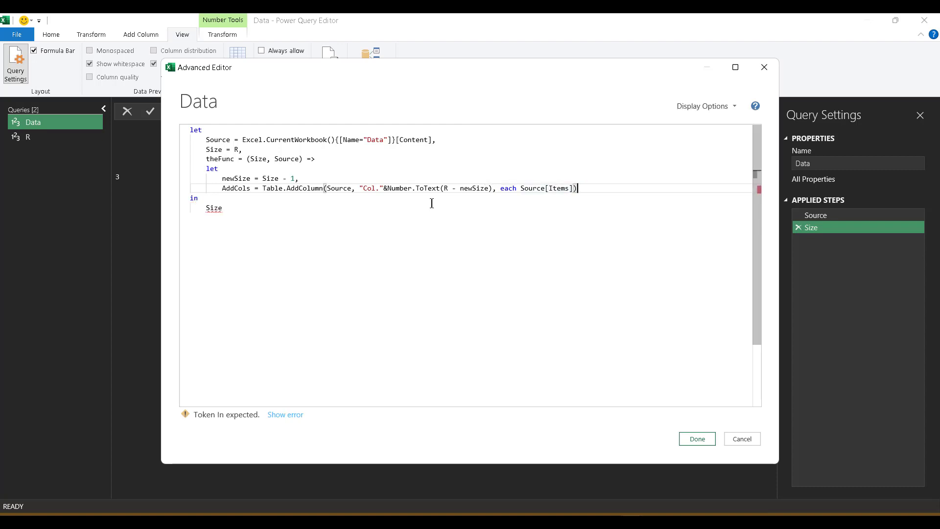
text(,)
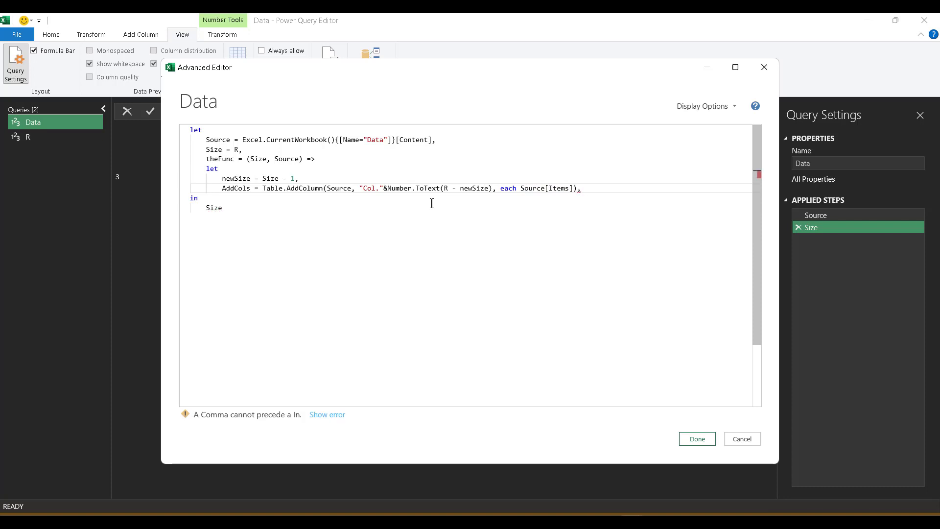
- Below AddCols in the nested let block, start a Loop definition with the condition if newSize >= 2 then
key(Return)
text(Loop )
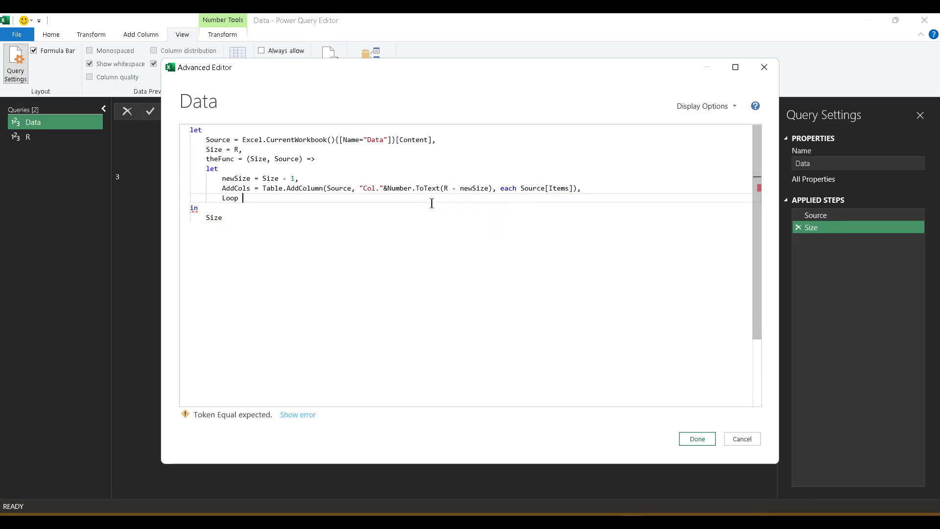
text(= if)
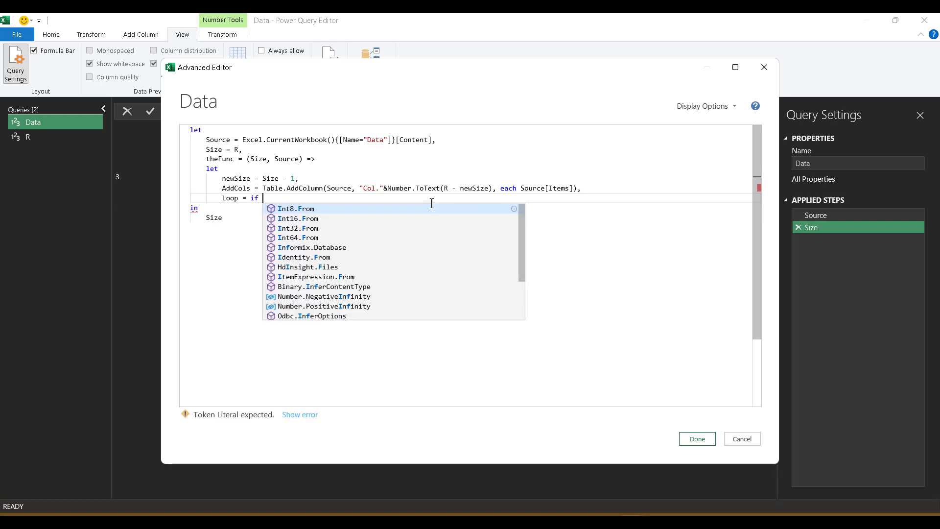
text( newSize)
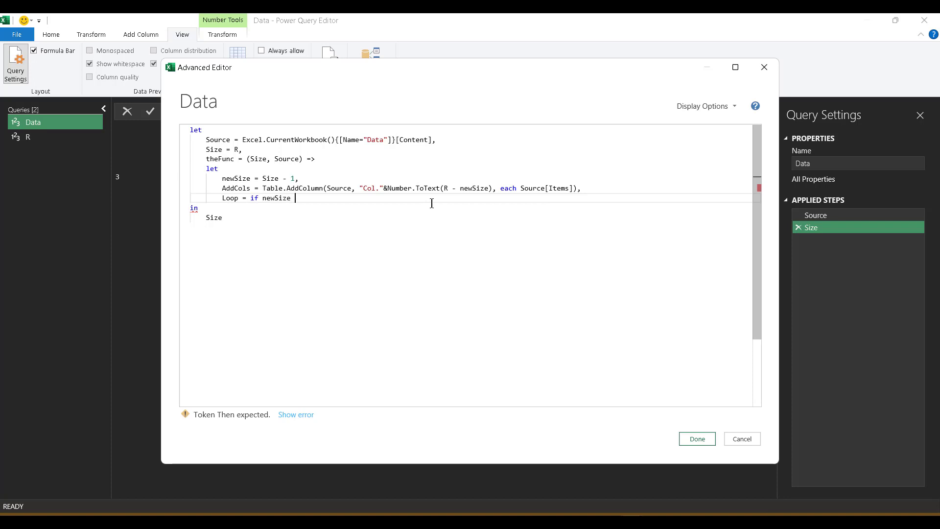
text( >= 2 then)
text(@)
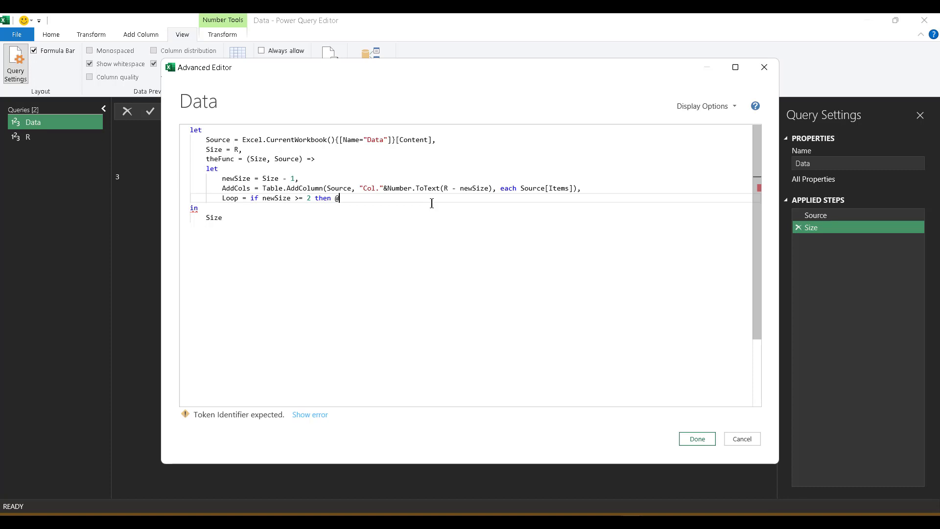
text(thefun)
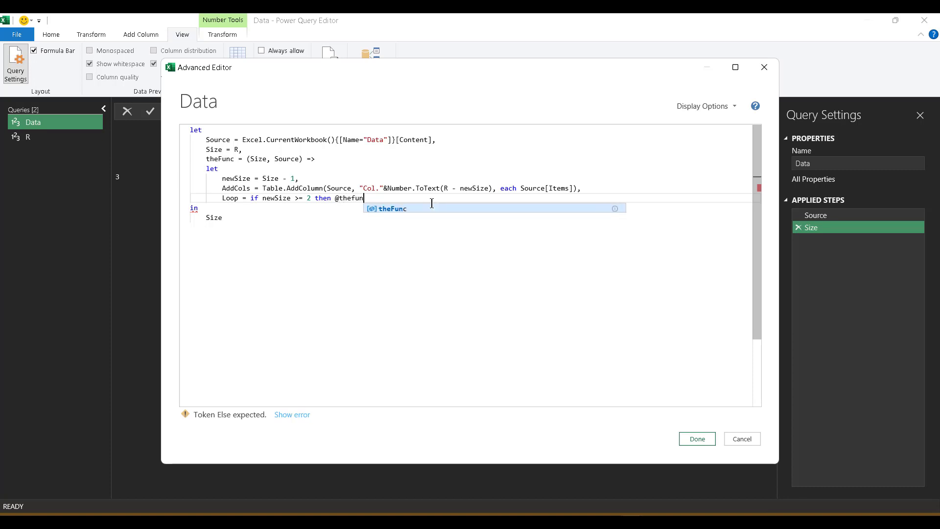
key(Tab)
text(()
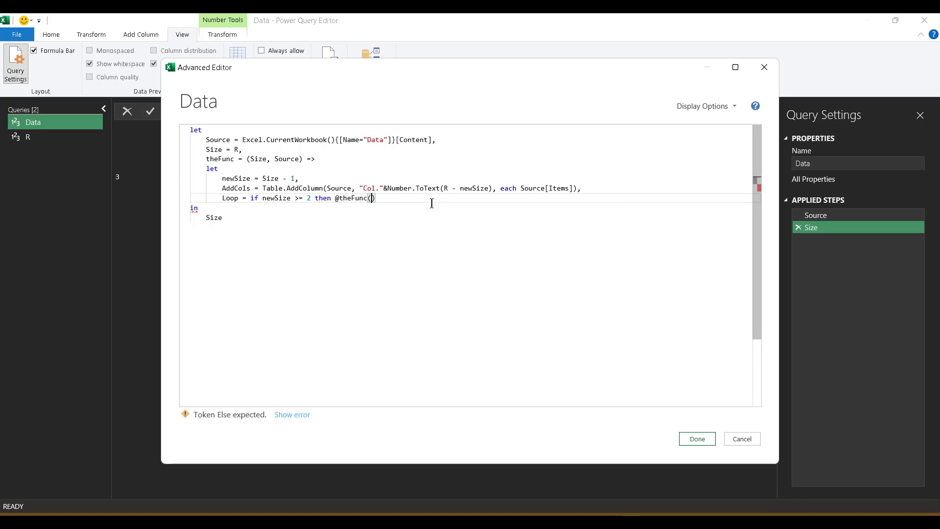
text(newSize)
text(, add)
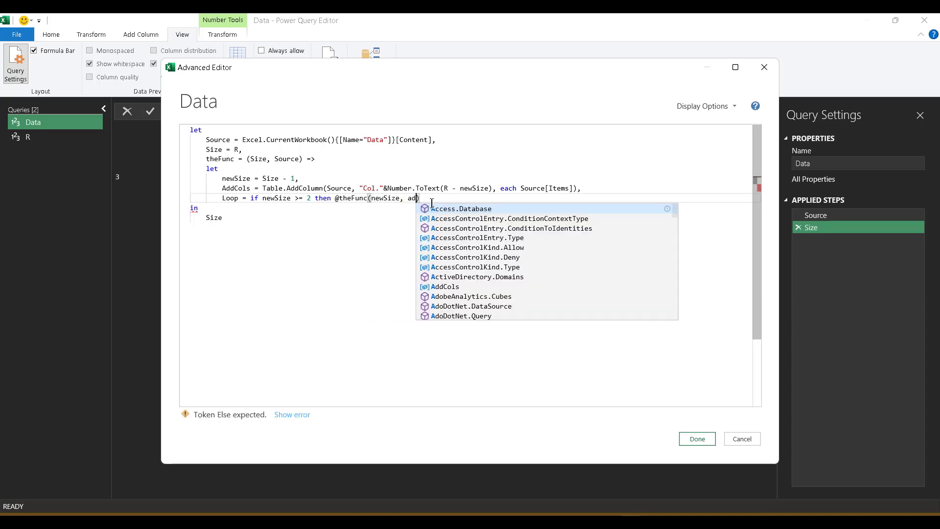
key(Tab)
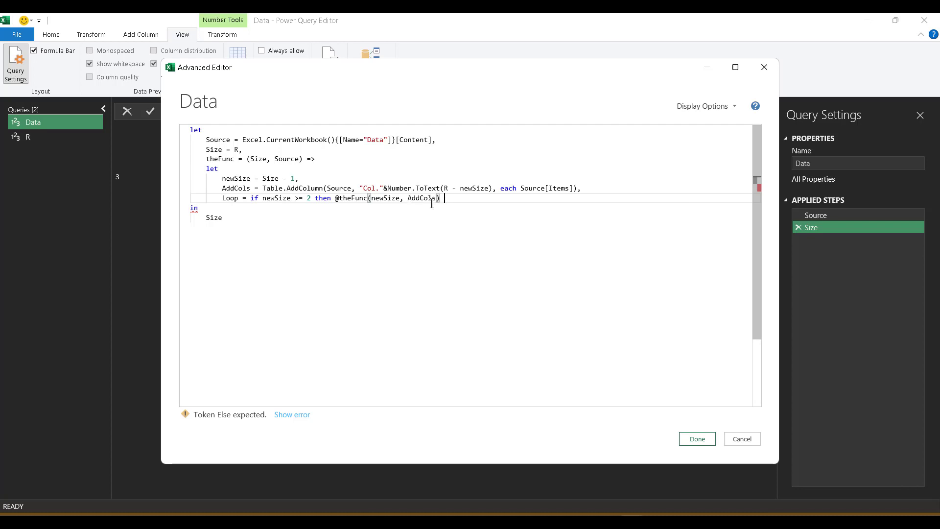
- Complete the Loop line with an else branch returning AddCols, and start a new line below it
text(el)
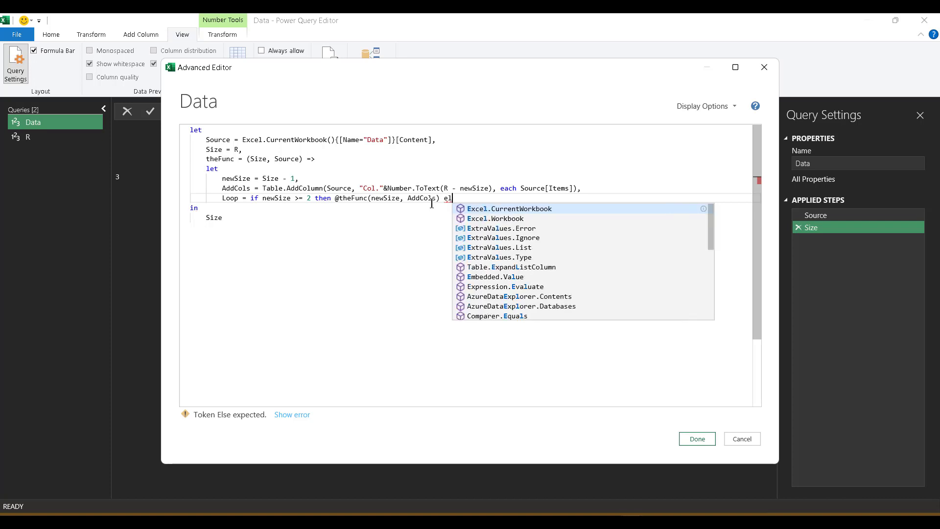
text(se ad)
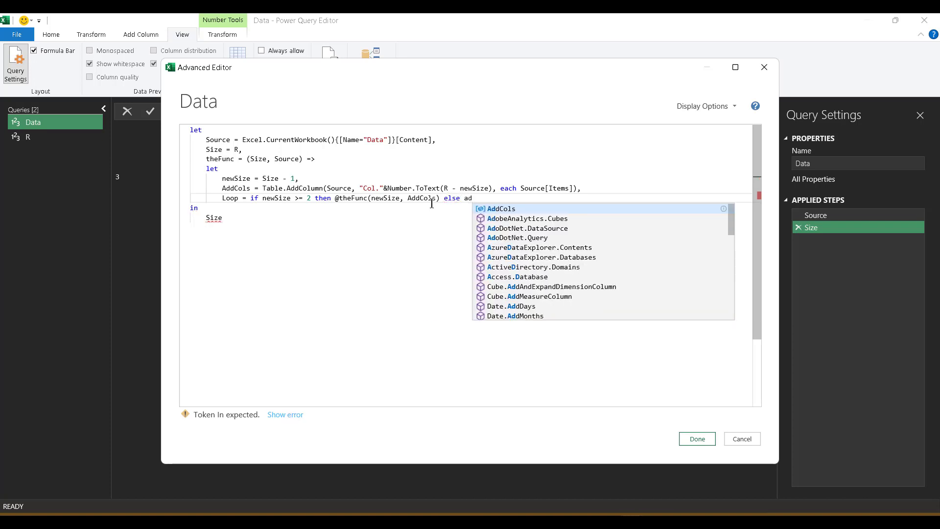
key(Tab)
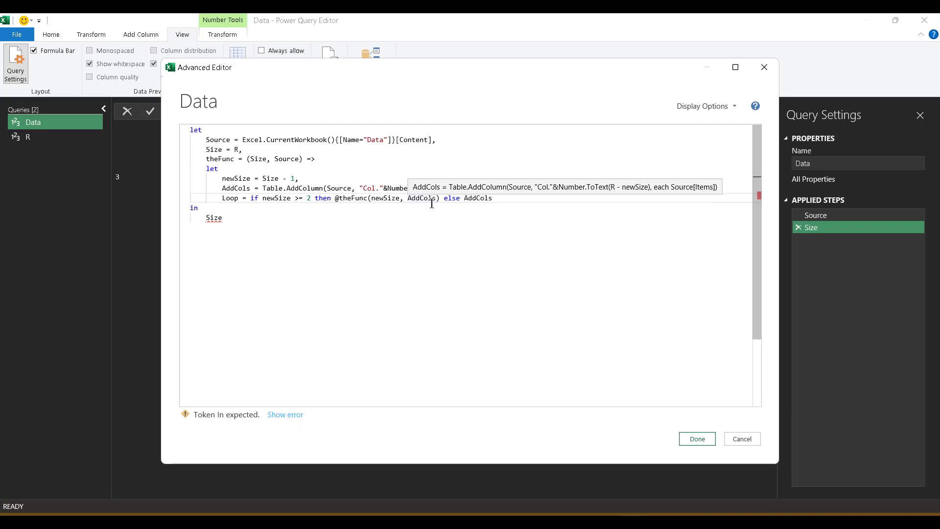
key(Return)
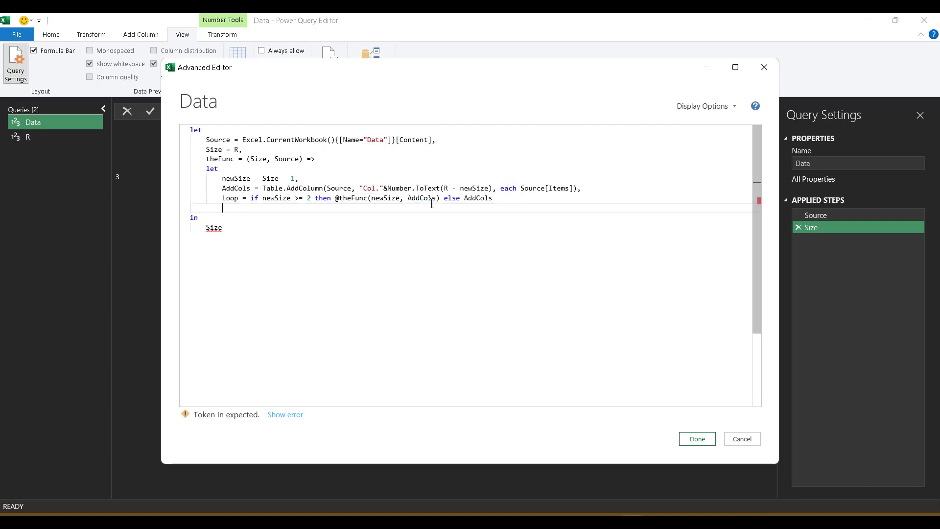
- Close the nested let block with in Loop followed by a comma, and start a new line
text(in loo)
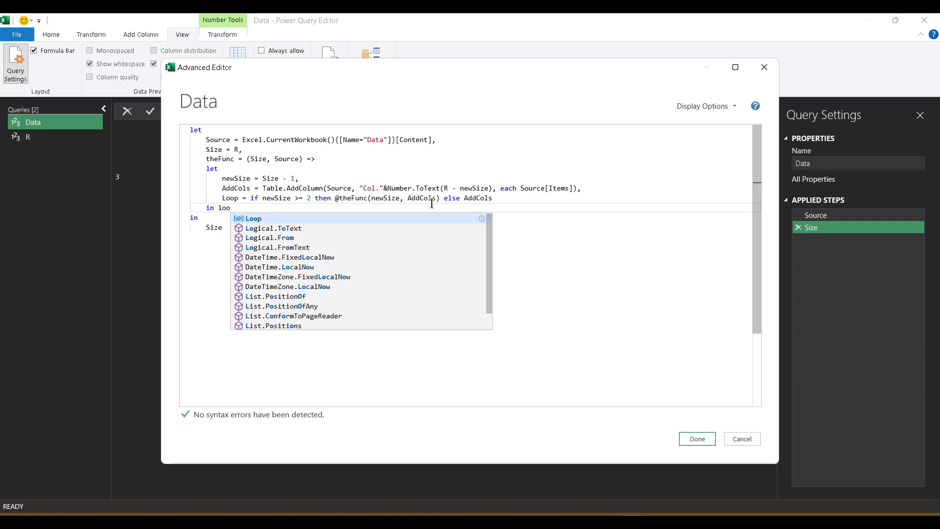
key(Tab)
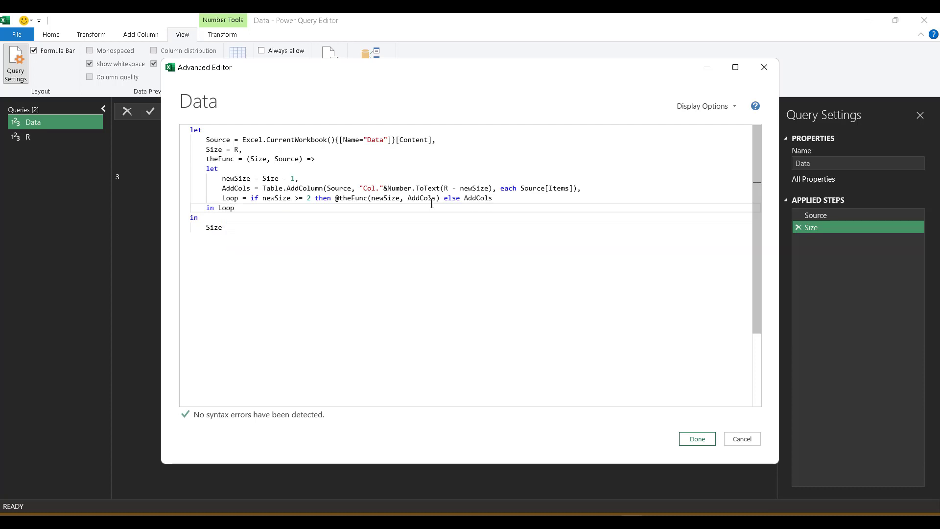
text(,)
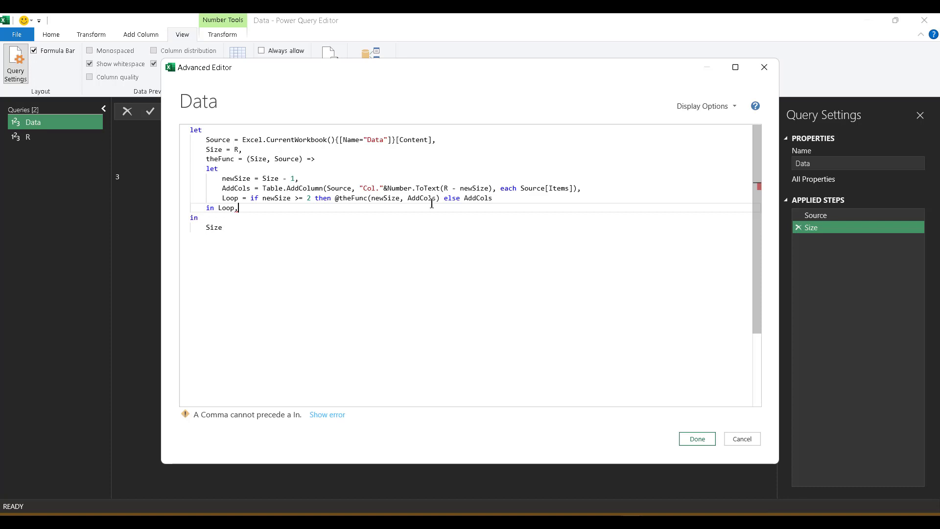
key(Return)
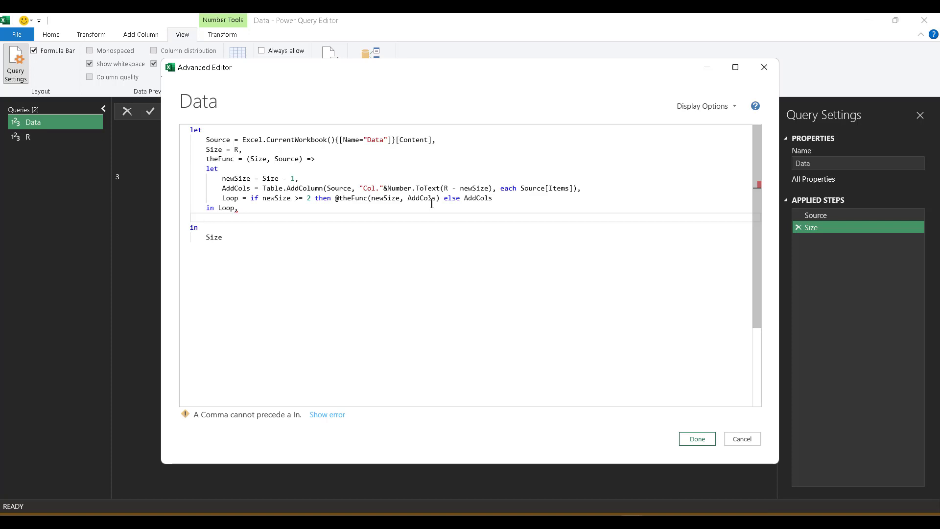
- Start a NewSource definition below theFunc with the condition if Size <2 then Source
text(New)
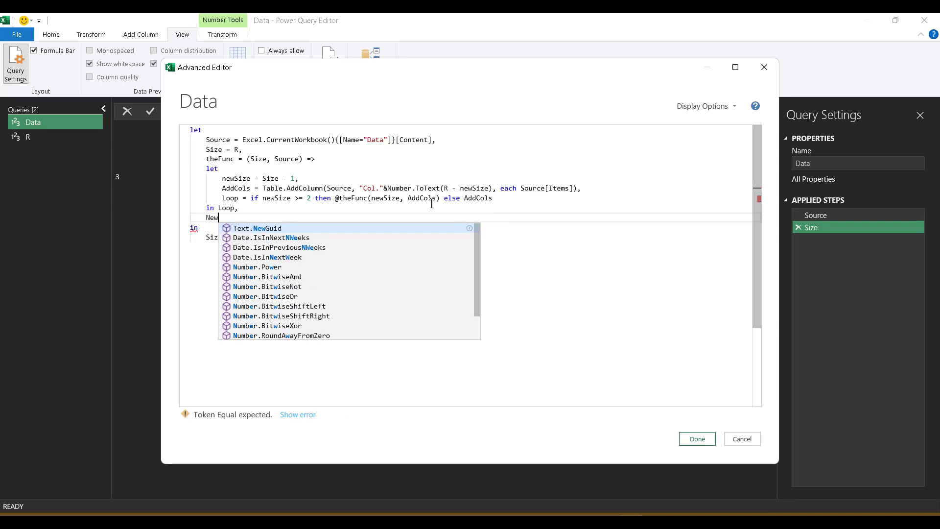
text(Source)
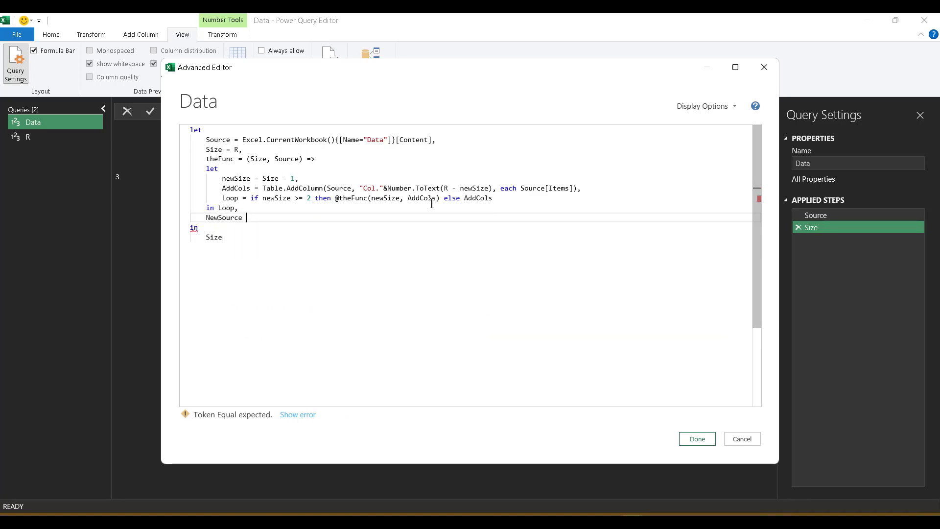
text( = if Size <2)
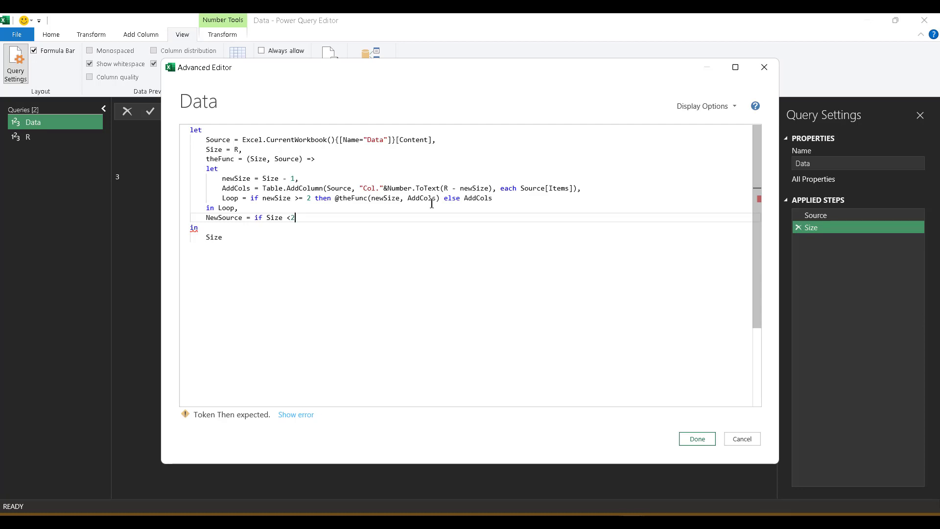
text( then Source)
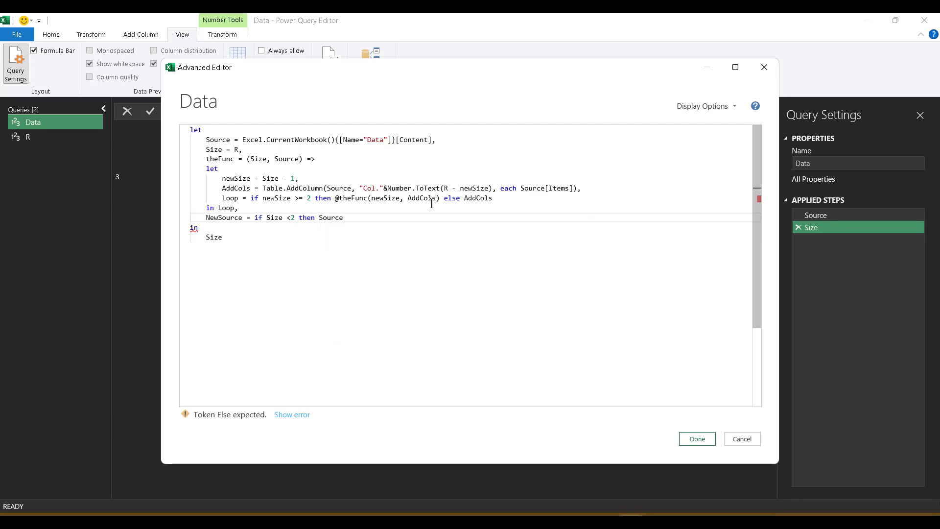
text(, el)
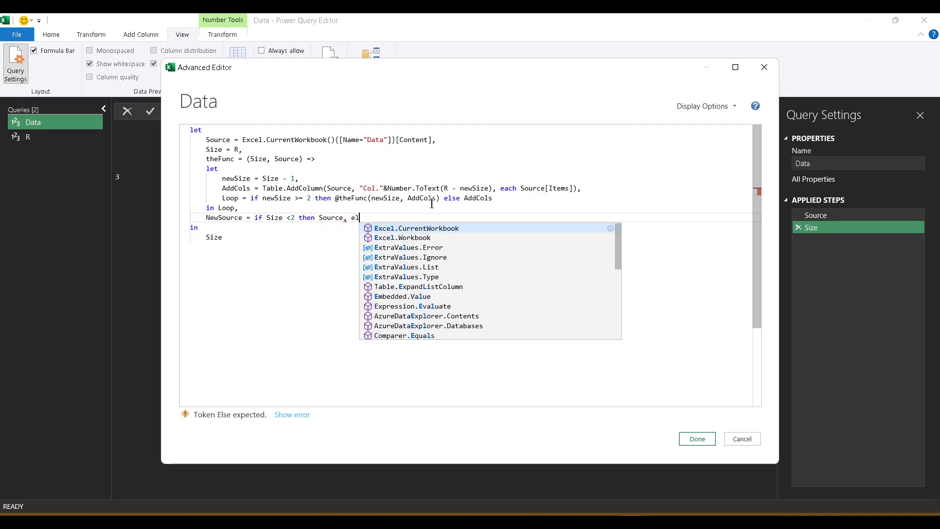
text(se fu)
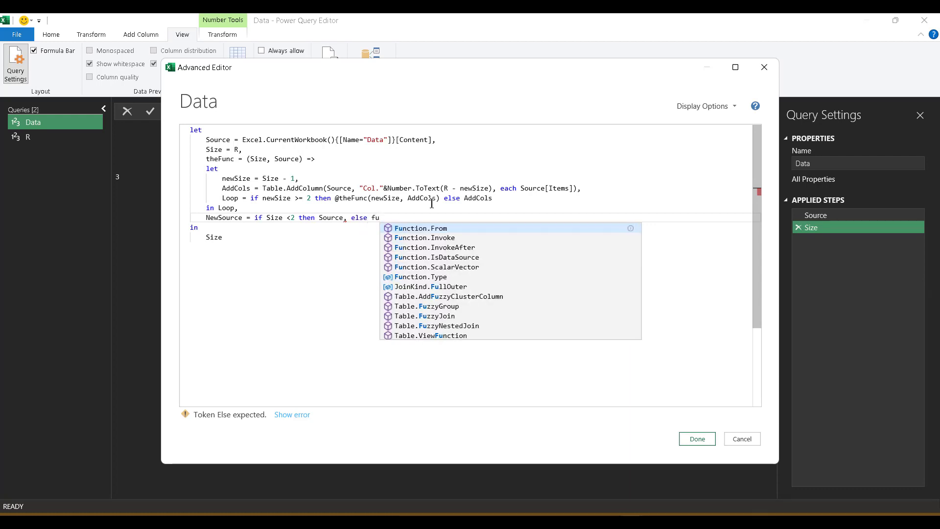
key(BackSpace)
key(BackSpace)
text(thef)
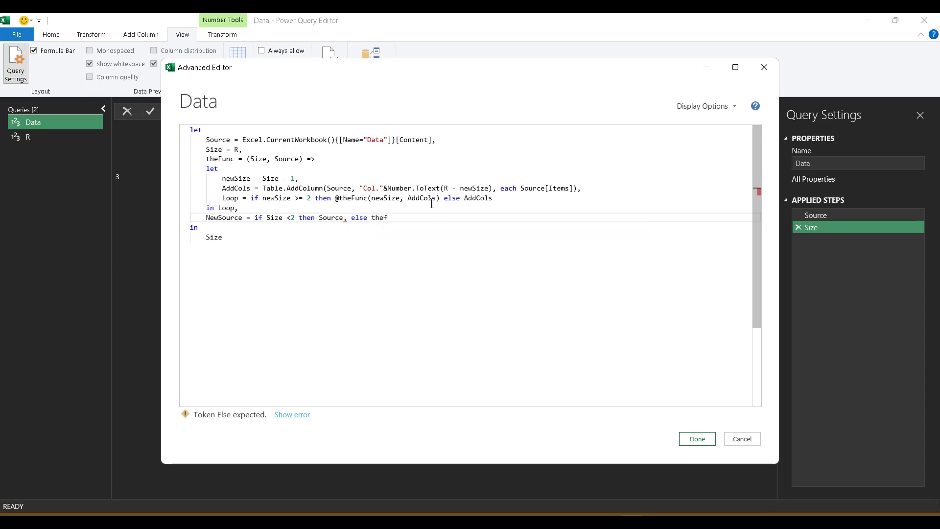
key(BackSpace)
key(BackSpace)
key(BackSpace)
key(BackSpace)
key(BackSpace)
key(BackSpace)
key(BackSpace)
key(BackSpace)
key(BackSpace)
key(BackSpace)
key(BackSpace)
- Complete the NewSource line with an else branch calling theFunc(R, Source)
text(els)
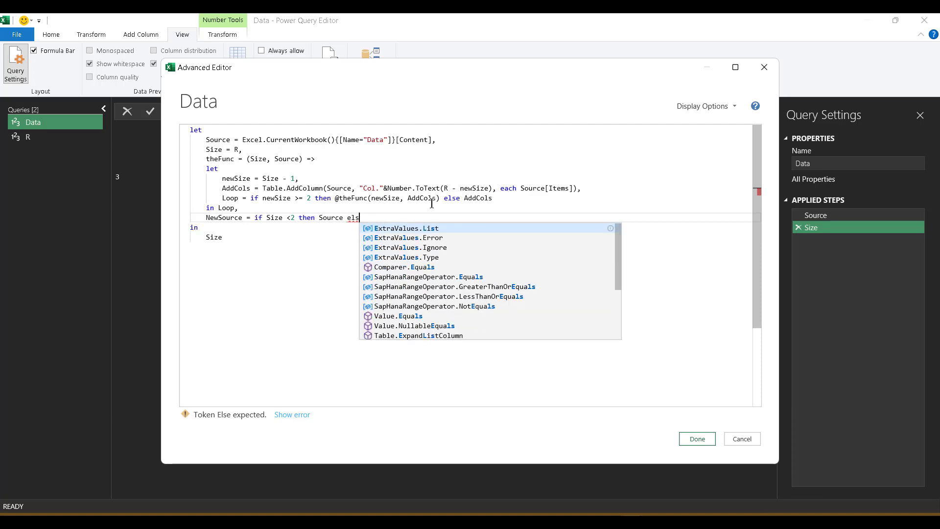
text(e theFunc)
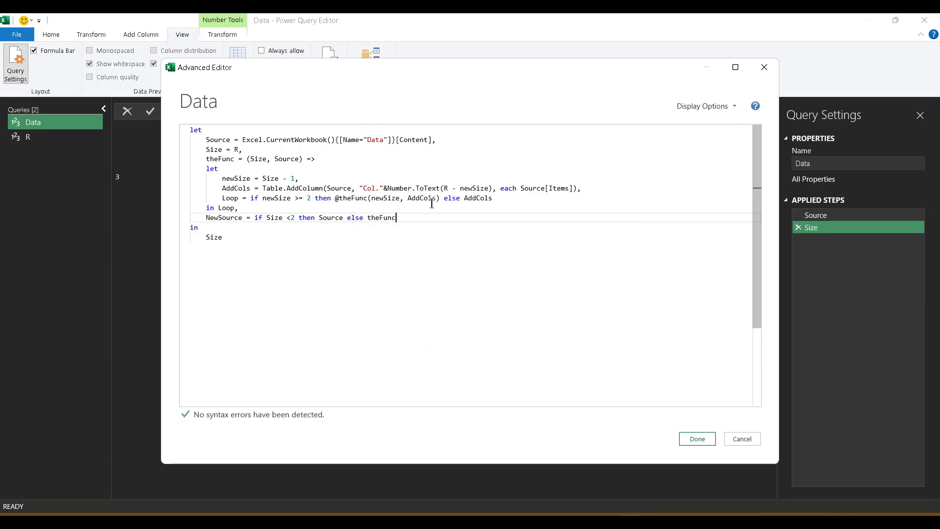
text((R, Source))
- Replace Size with NewSource as the query's final output and apply the edited code
key(Down)
key(Down)
key(shift+Left)
key(shift+Left)
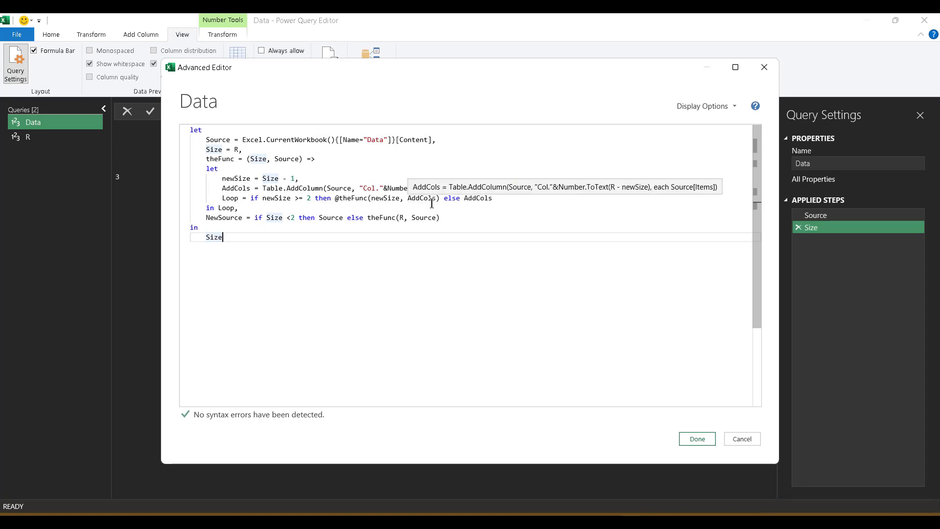
key(shift+Left)
key(shift+Left)
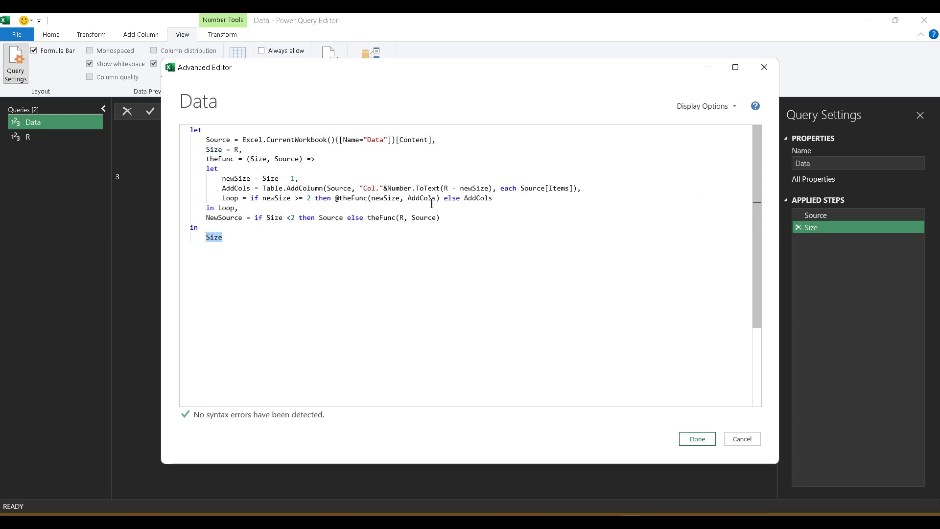
text(NewSo)
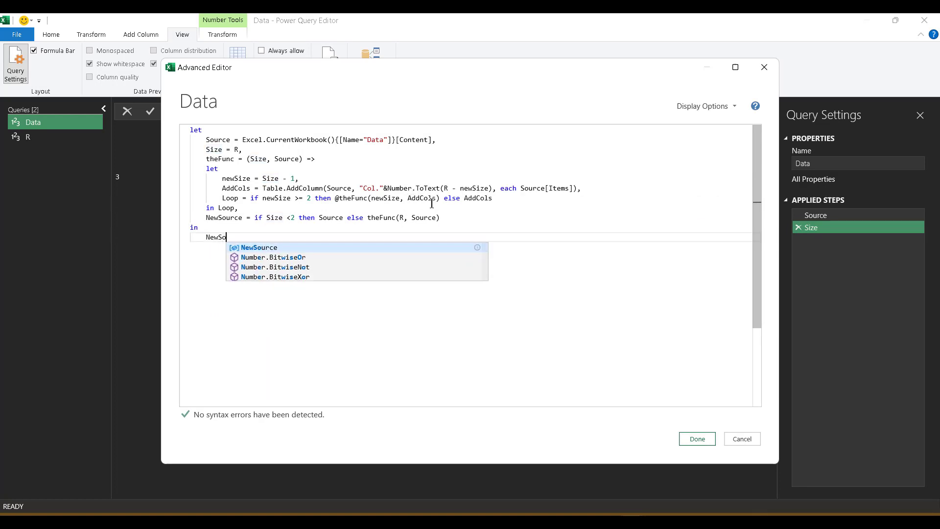
key(BackSpace)
text(urce)
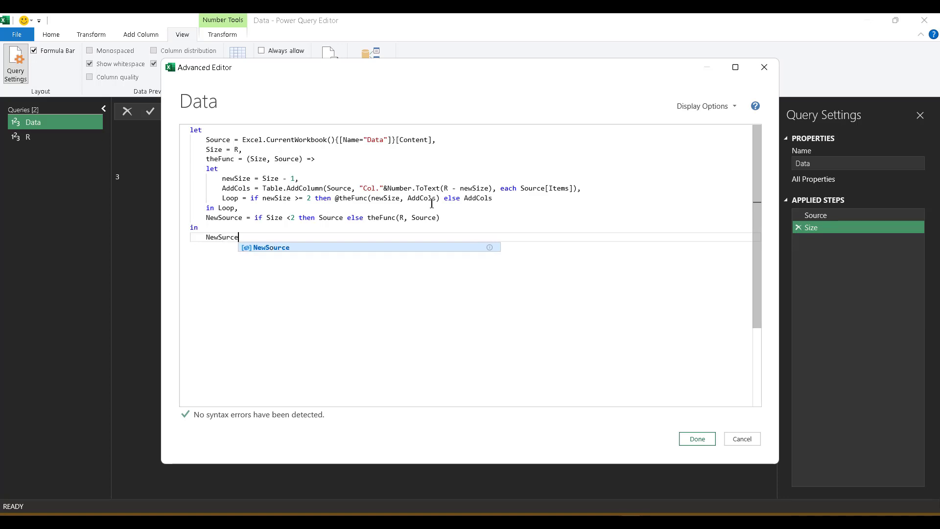
key(Tab)
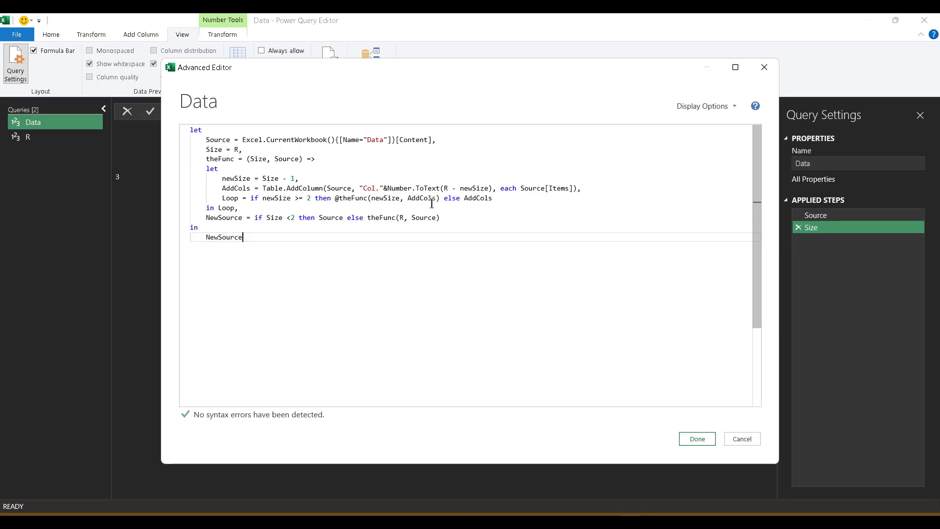
click(697, 439)
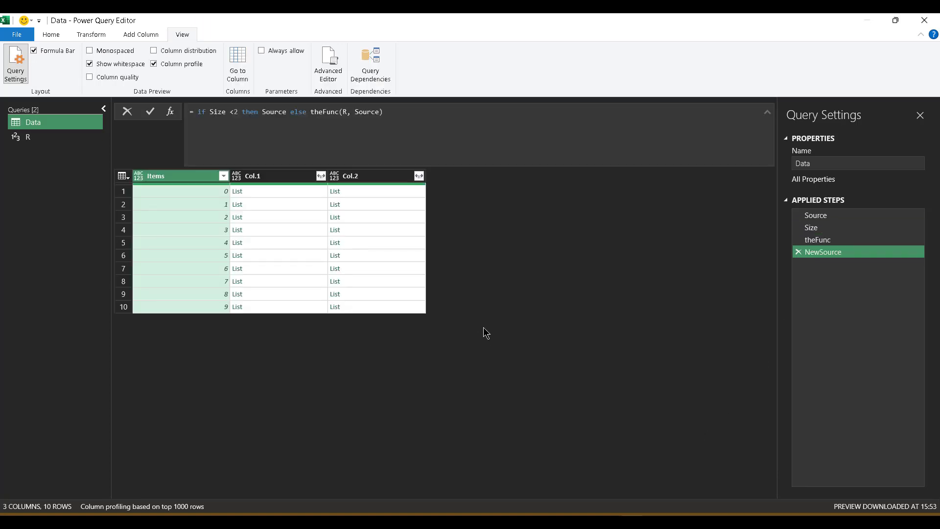
- Add a step after NewSource and insert the Table.ColumnNames function in front of the NewSource reference in its formula
click(496, 289)
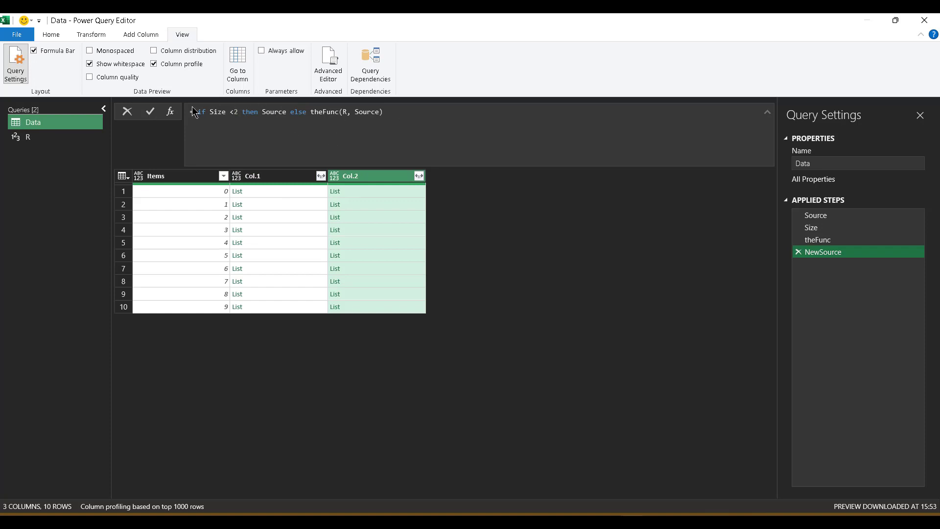
click(170, 112)
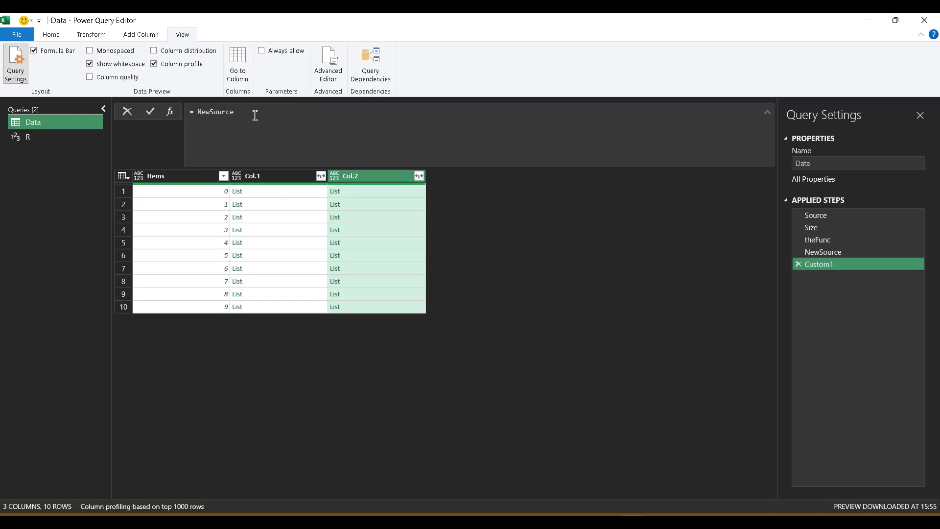
click(237, 112)
double_click(239, 112)
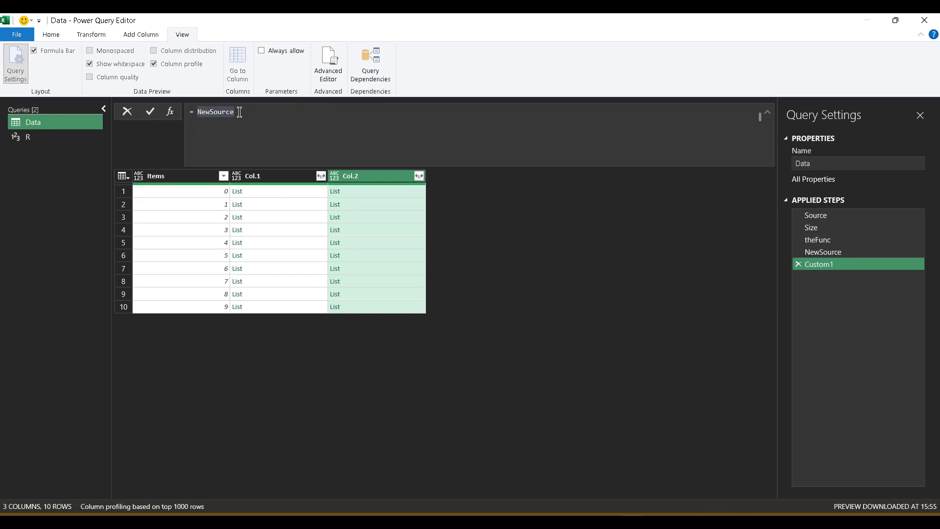
click(195, 113)
text(tab)
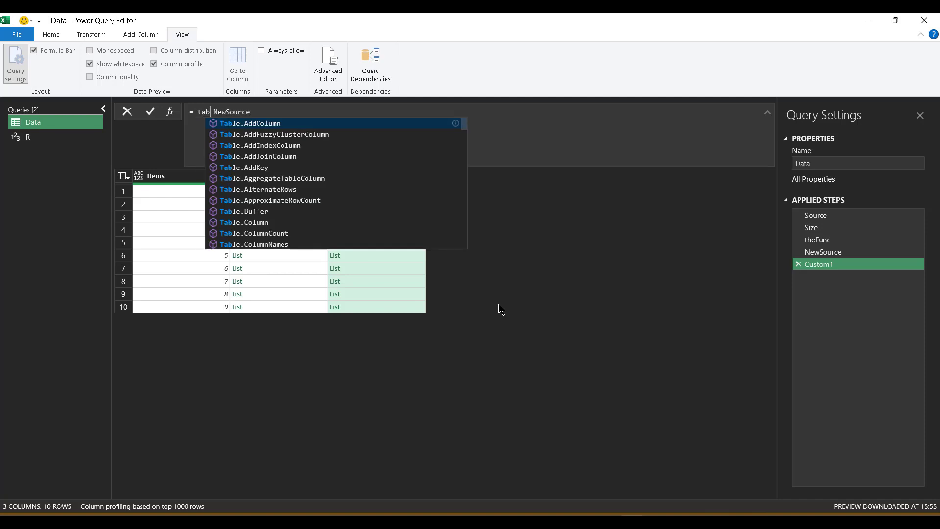
text(le.)
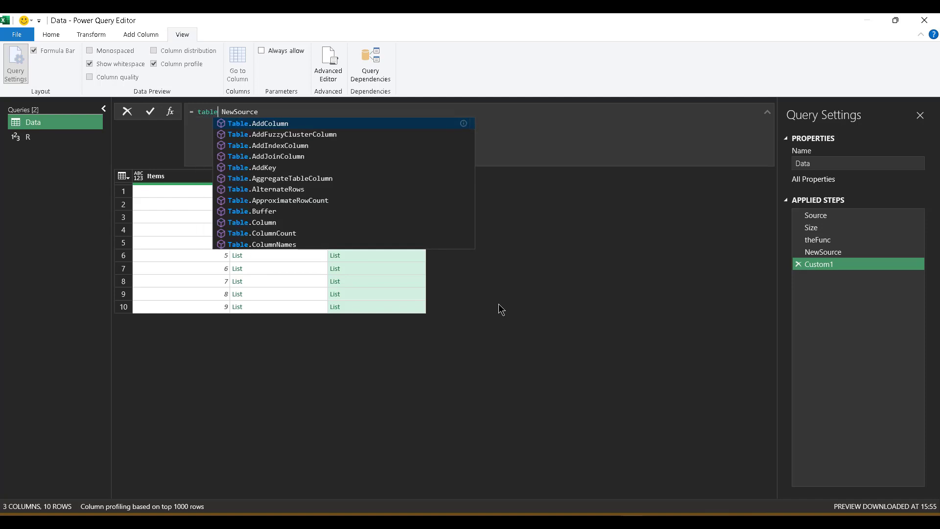
text(colu)
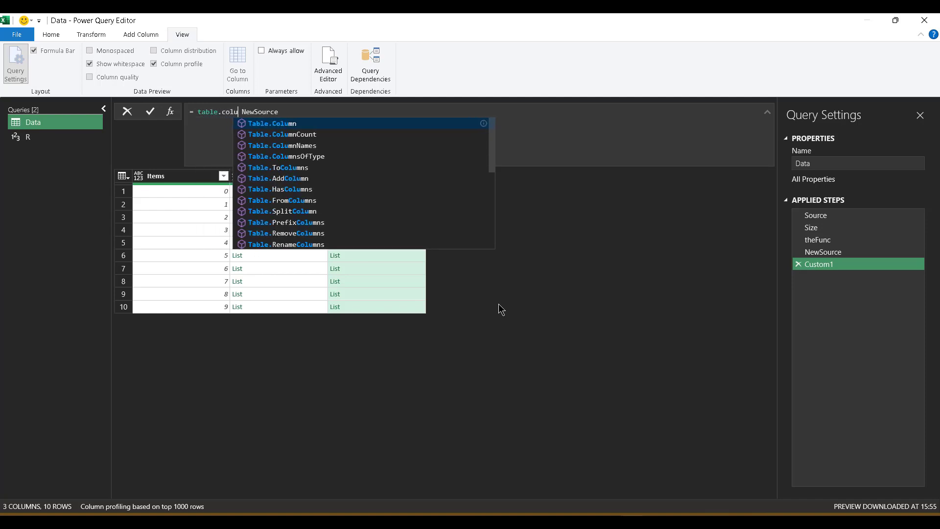
key(Down)
key(Down)
key(Tab)
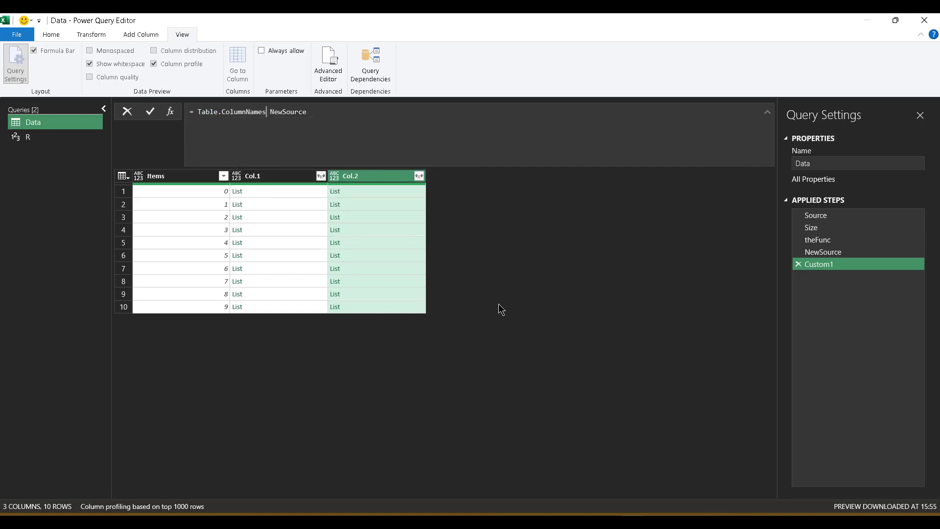
- Enclose NewSource in parentheses as the argument of Table.ColumnNames and commit the formula
text(()
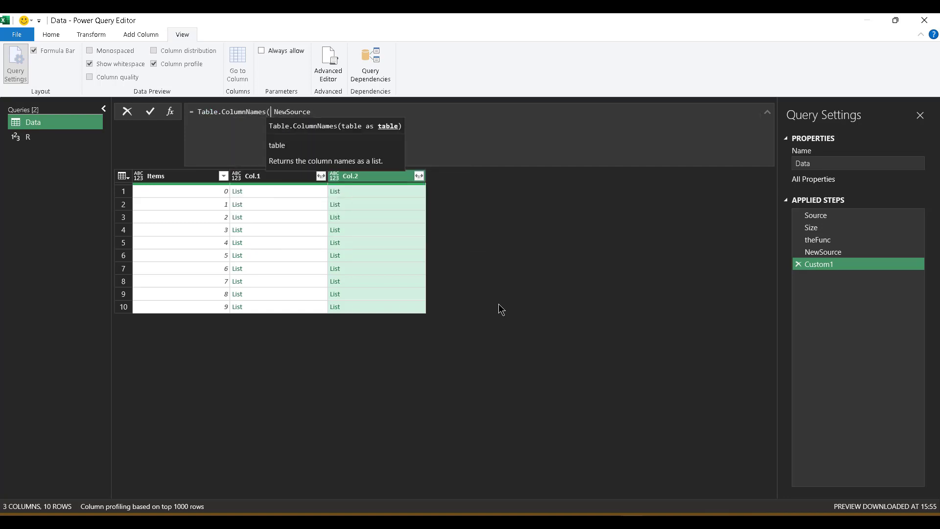
key(Right)
key(BackSpace)
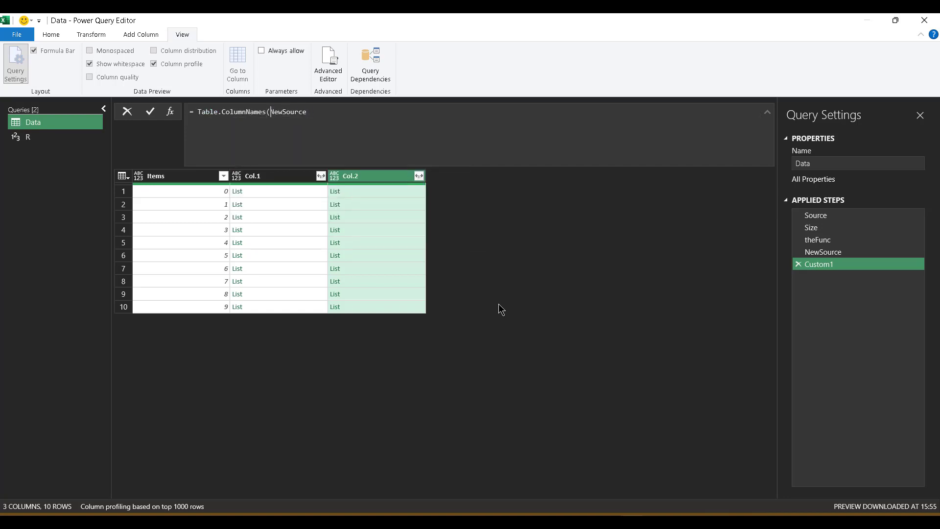
key(Right)
key(Right)
key(Right)
key(Right)
key(Right)
key(Right)
key(Right)
text())
key(Return)
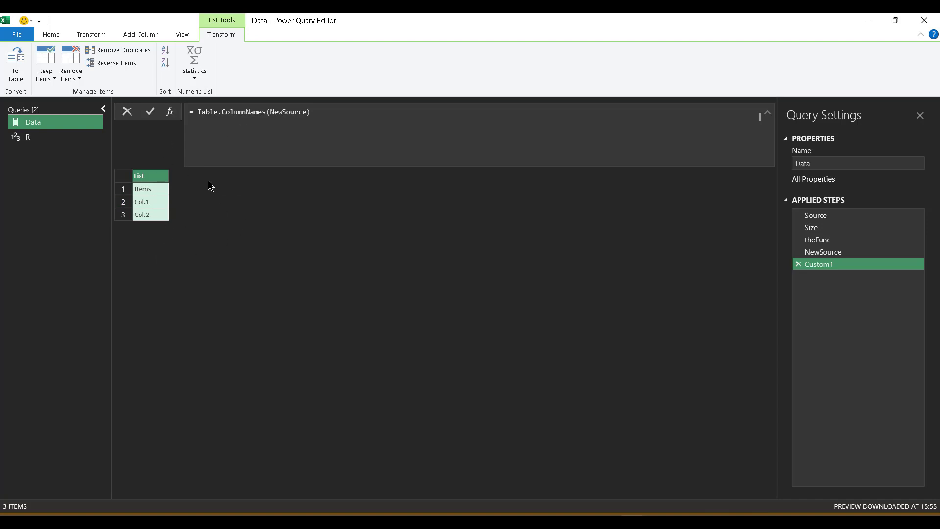
- Remove the top 1 item from the list of column names
click(68, 78)
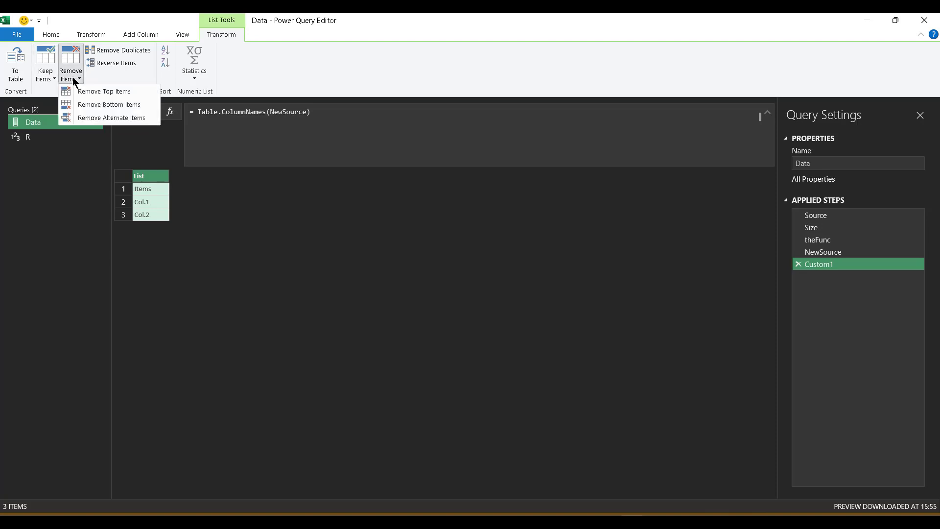
click(108, 90)
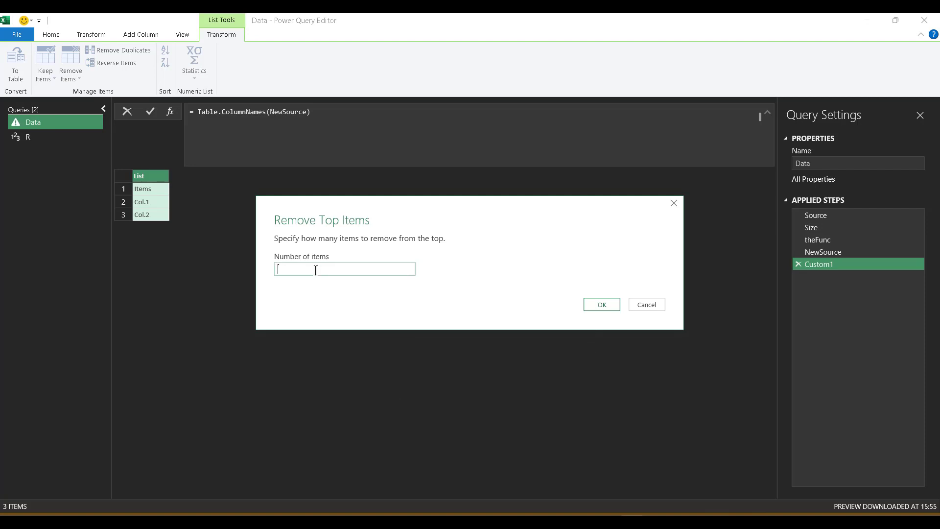
text(1)
click(602, 305)
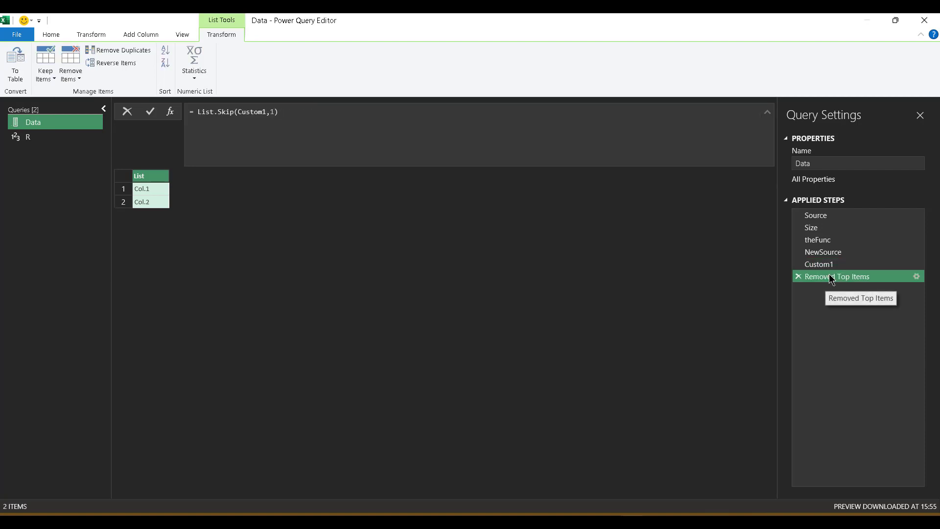
- Rename the Removed Top Items step to ListNewCols
right_click(831, 277)
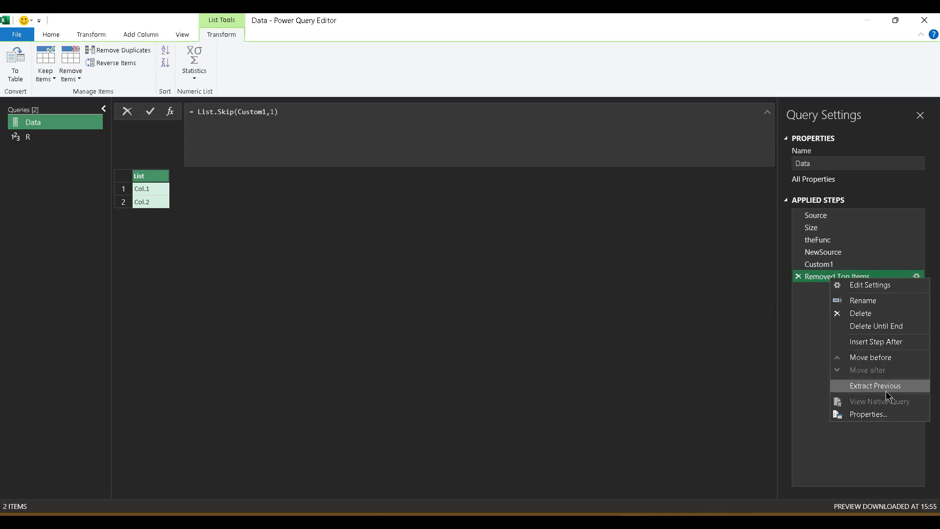
click(879, 415)
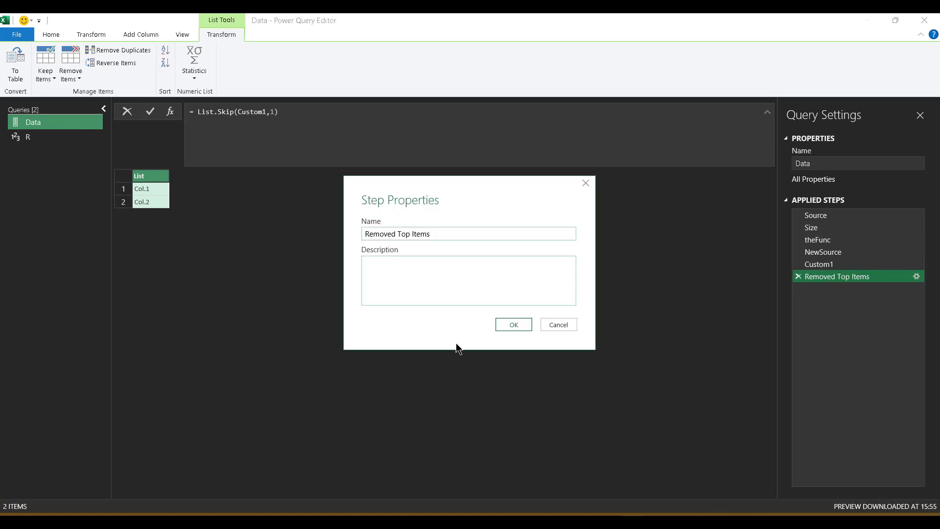
click(448, 234)
drag(448, 235, 328, 233)
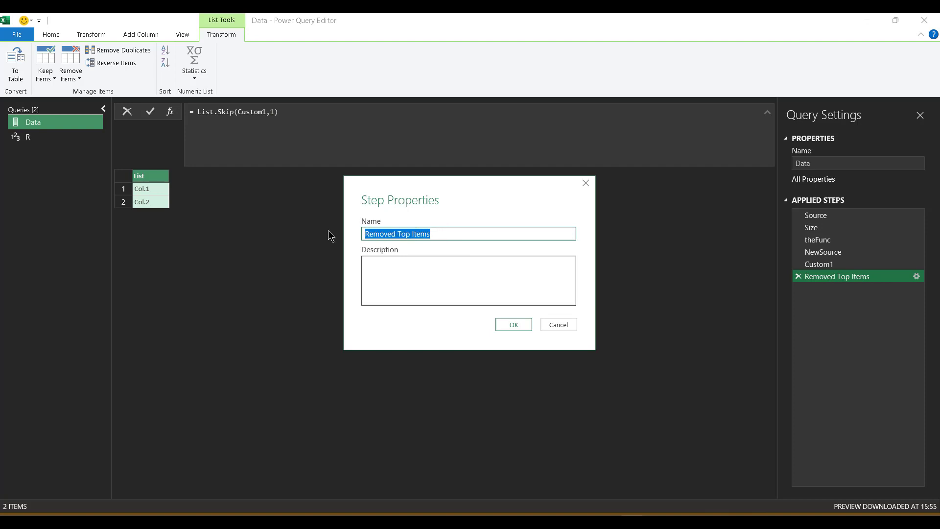
text(List)
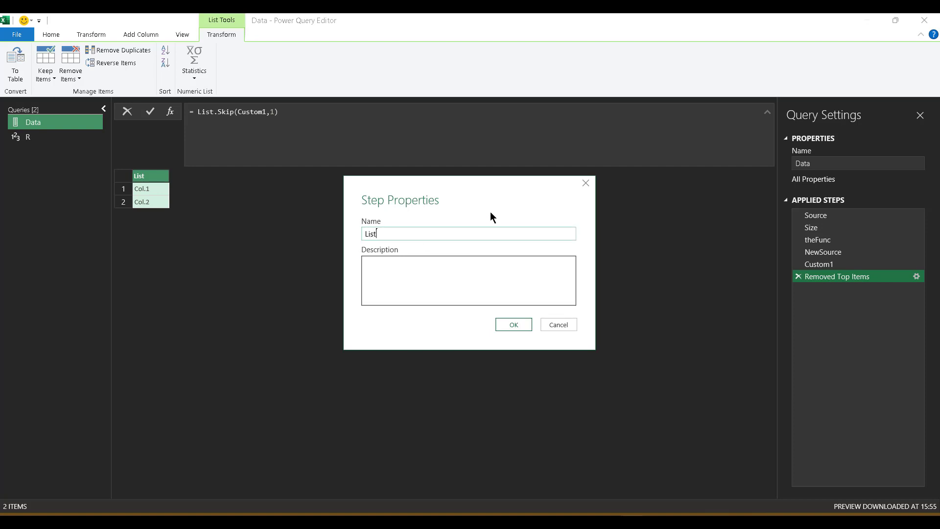
text(NewCols)
click(523, 325)
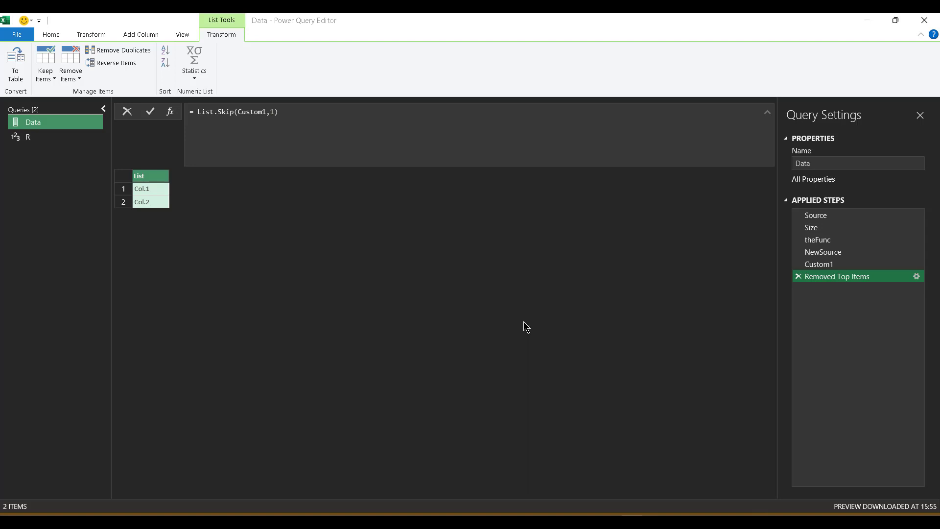
- Add a step after ListNewCols and replace its default formula reference with the List.Accumulate function
click(840, 269)
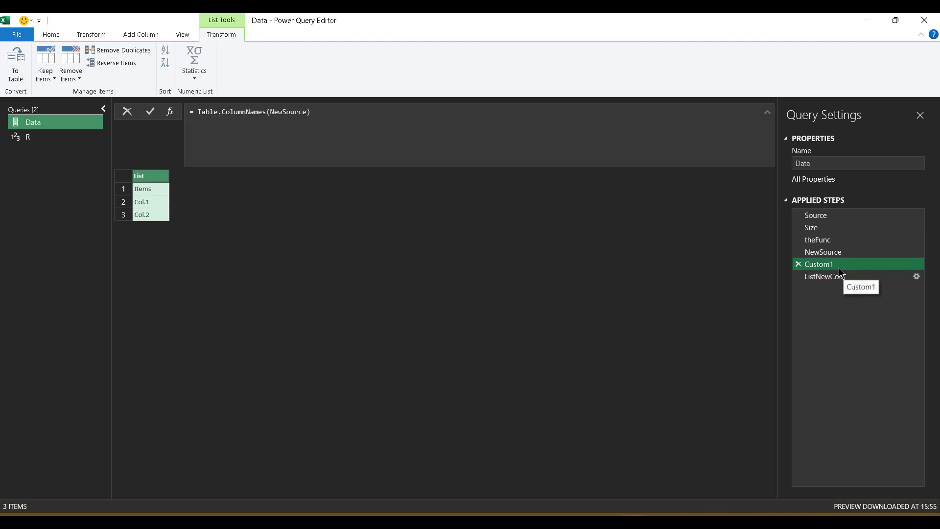
click(839, 253)
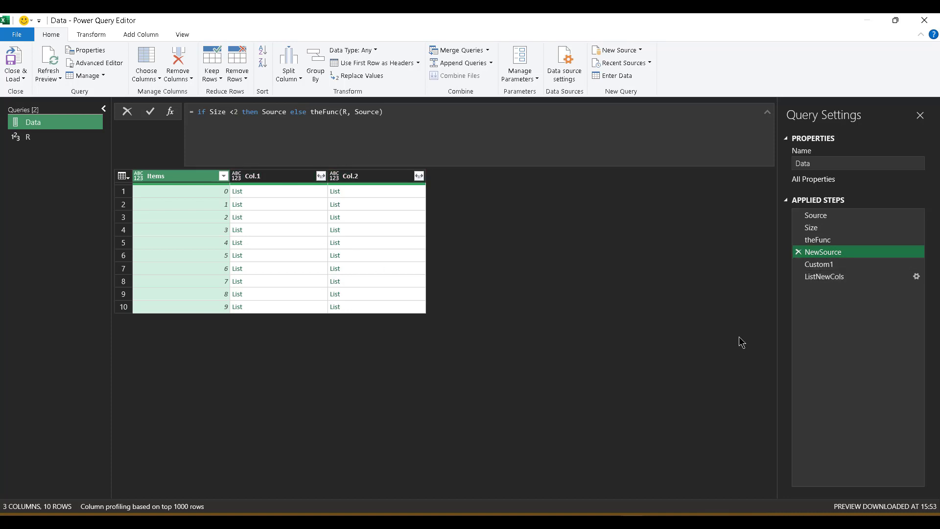
click(851, 281)
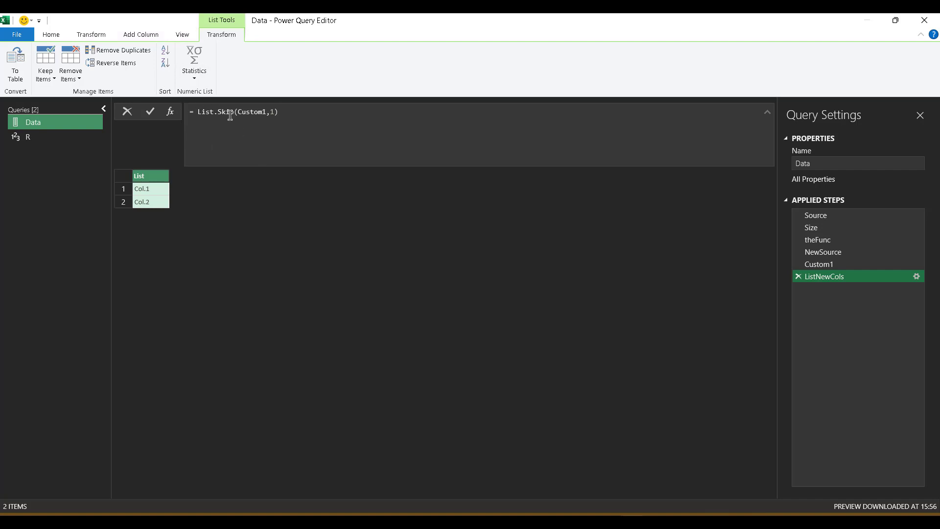
click(172, 114)
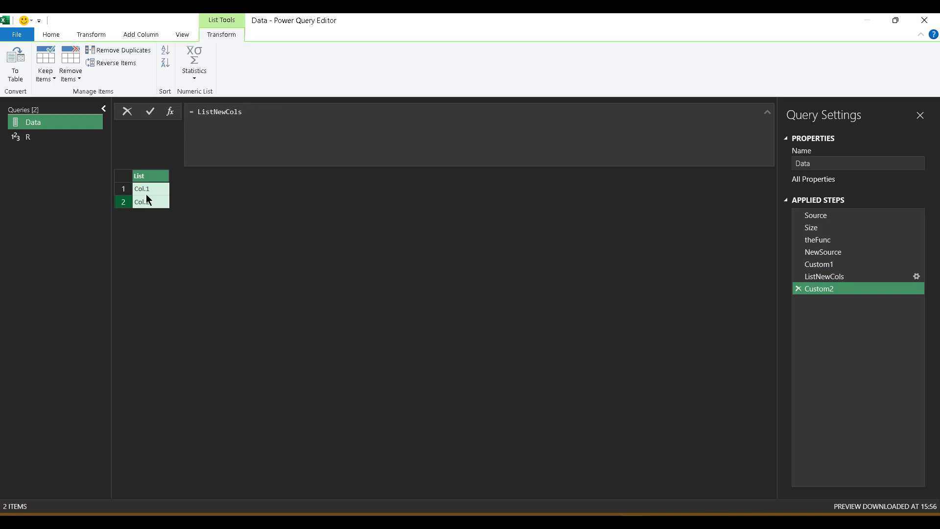
drag(252, 112, 196, 109)
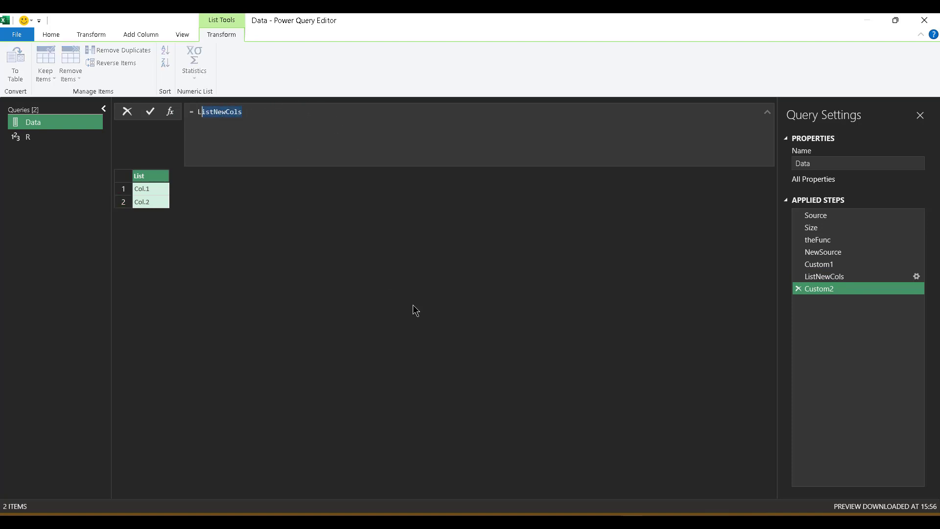
key(BackSpace)
text(list.)
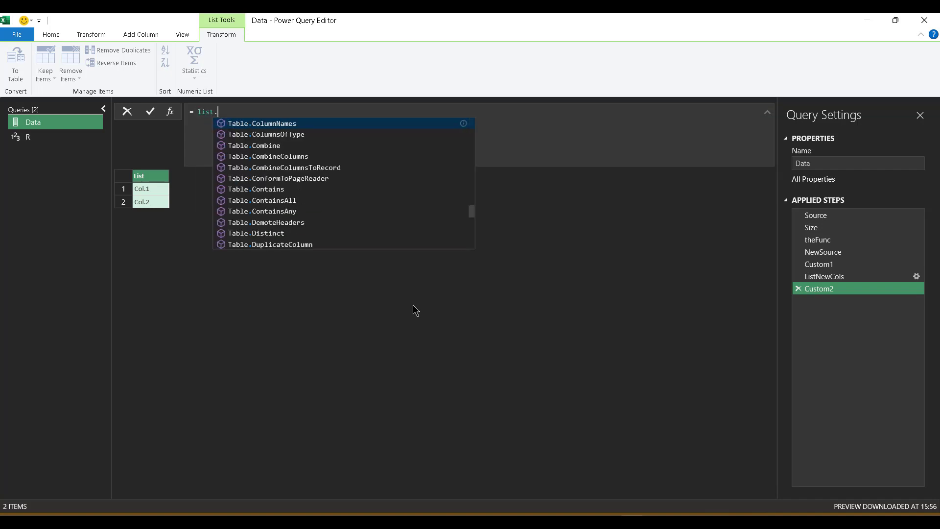
text(acc)
key(Tab)
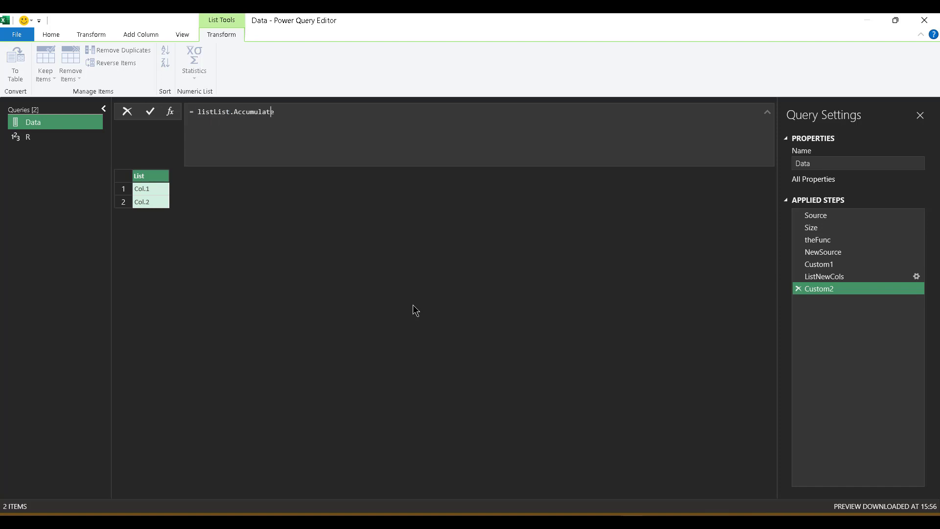
- Delete the stray lowercase list text in front of List.Accumulate in the formula
key(Left)
key(Left)
key(Left)
key(Left)
key(Left)
key(Left)
key(Left)
key(Left)
key(Left)
key(Left)
key(Left)
key(Left)
key(Left)
key(Left)
key(Left)
key(Left)
key(Right)
key(Right)
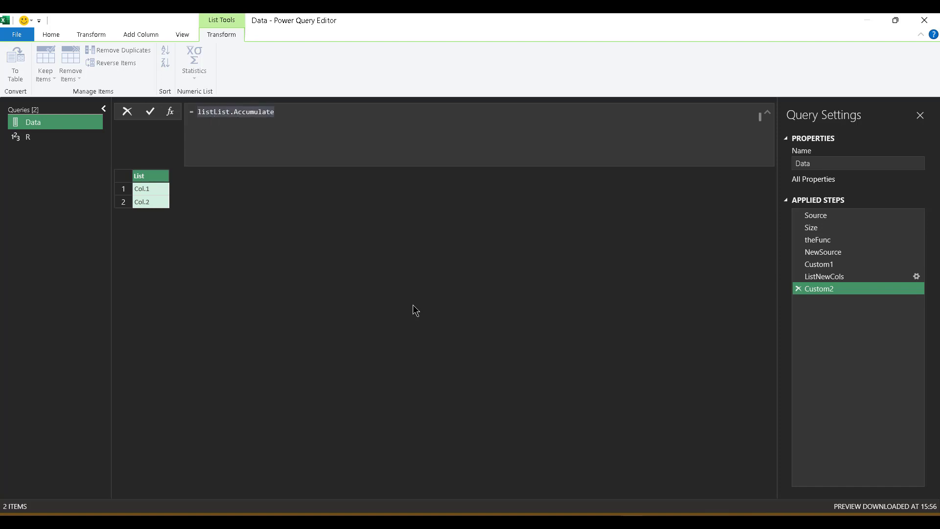
key(BackSpace)
key(BackSpace)
key(BackSpace)
key(BackSpace)
key(Right)
key(Right)
- Open the arguments of List.Accumulate and enter ListNewCols as the list argument
text(()
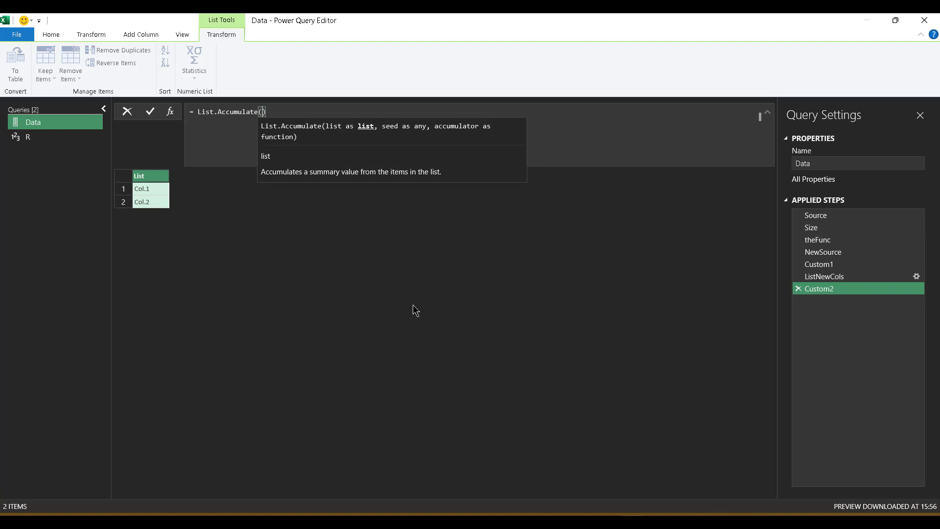
text(list)
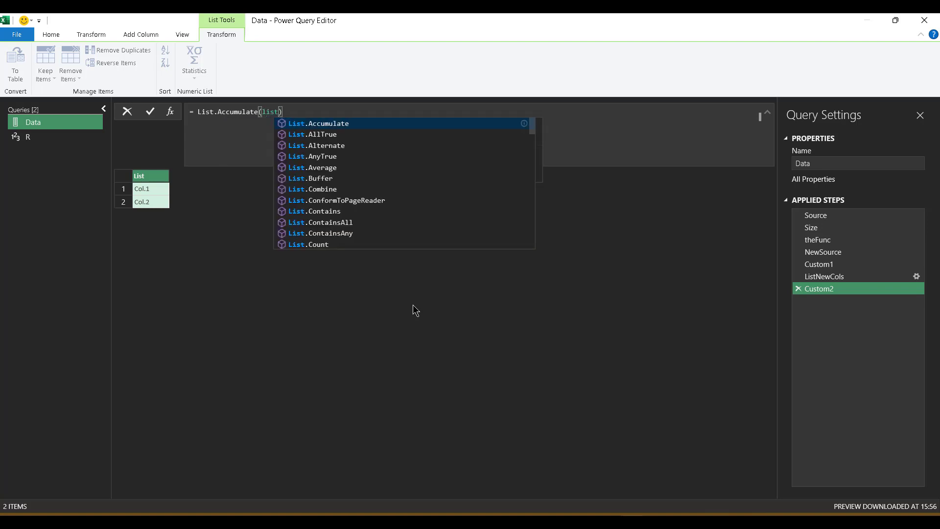
text(new)
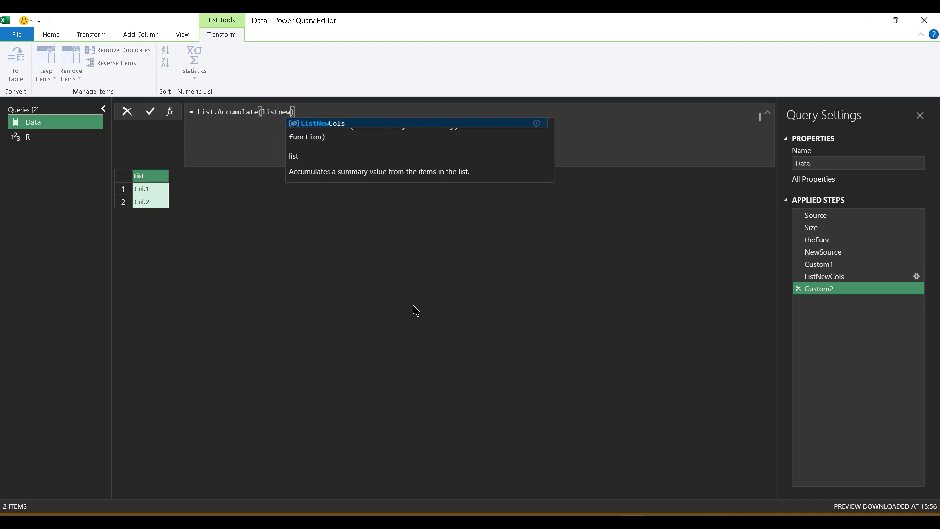
key(Tab)
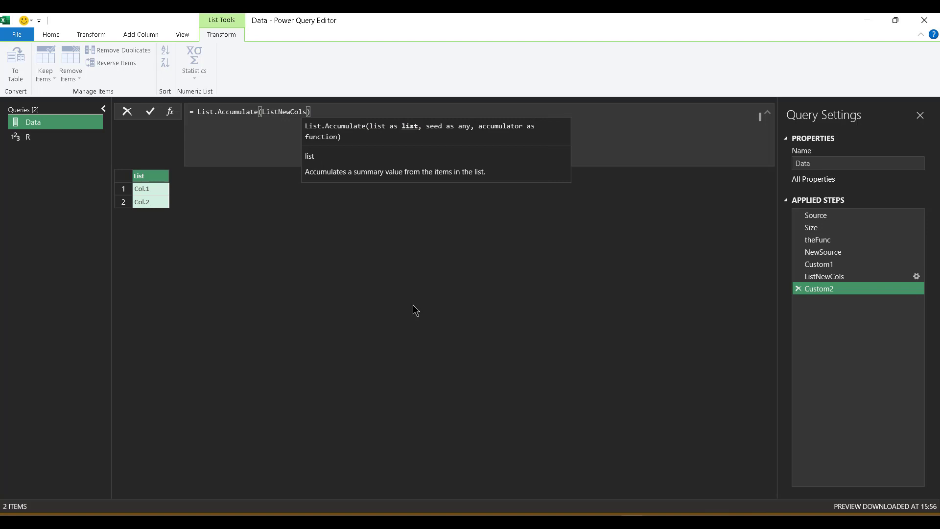
- Add NewSource as the seed argument of the List.Accumulate formula over ListNewCols
text(, )
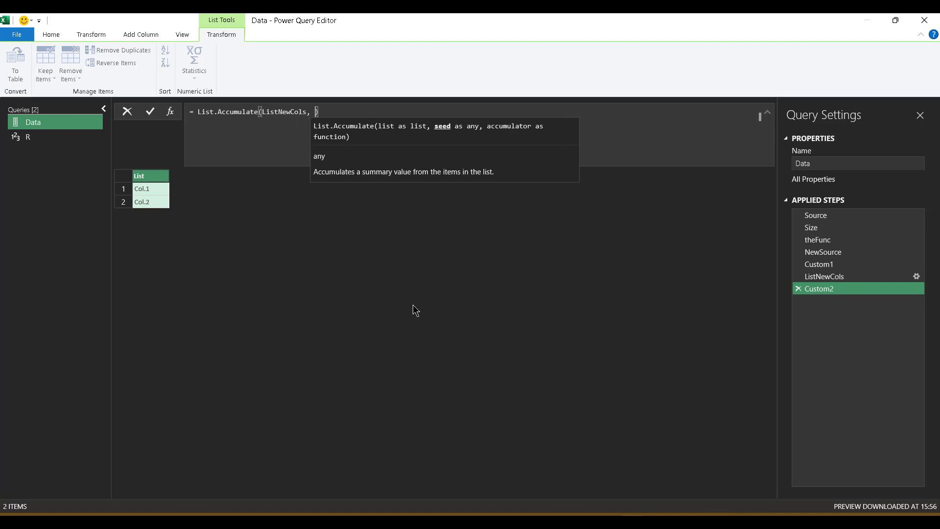
text(newso)
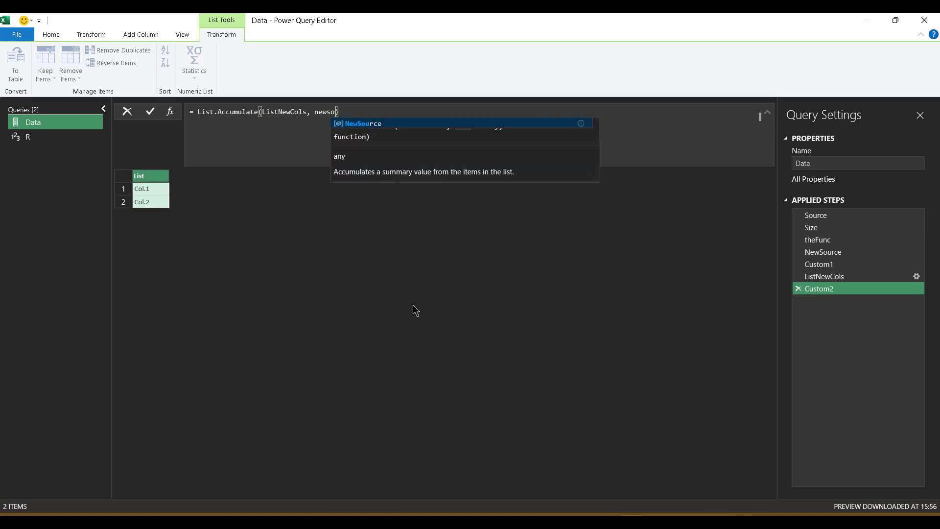
text(ur)
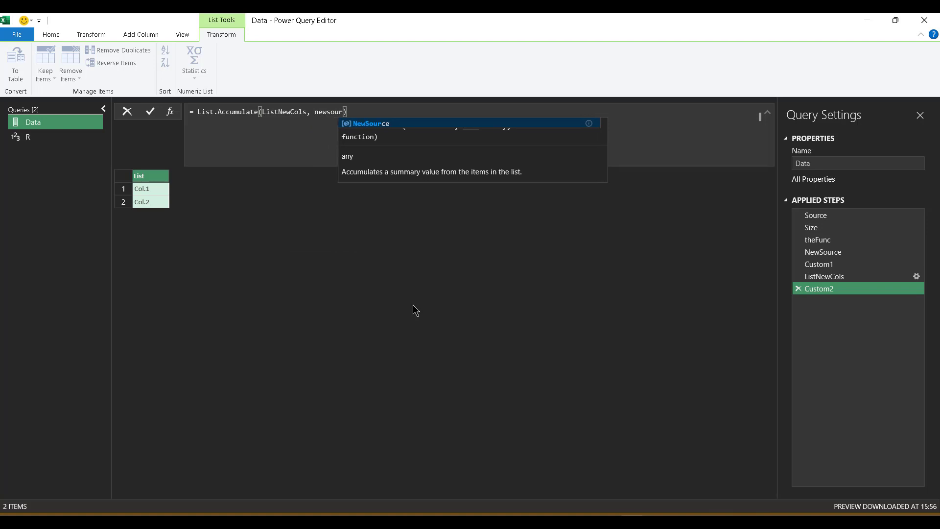
key(Tab)
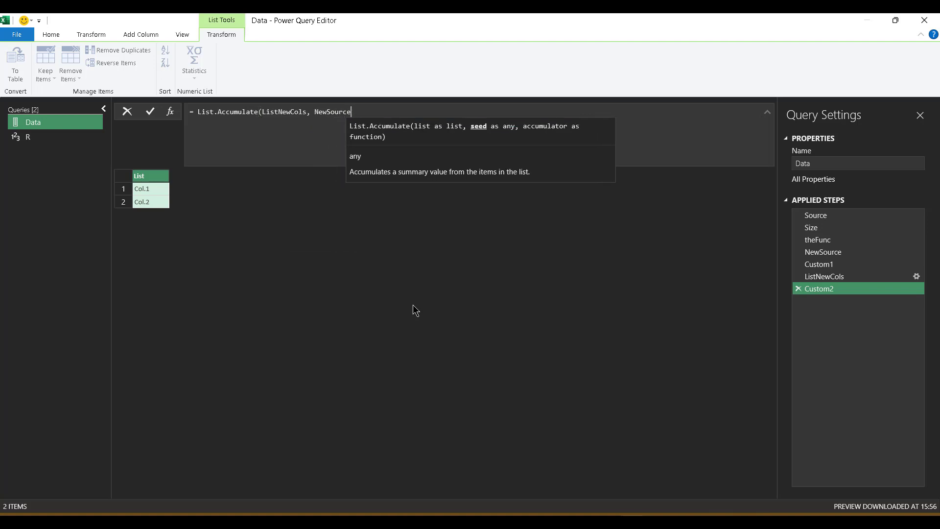
text(, )
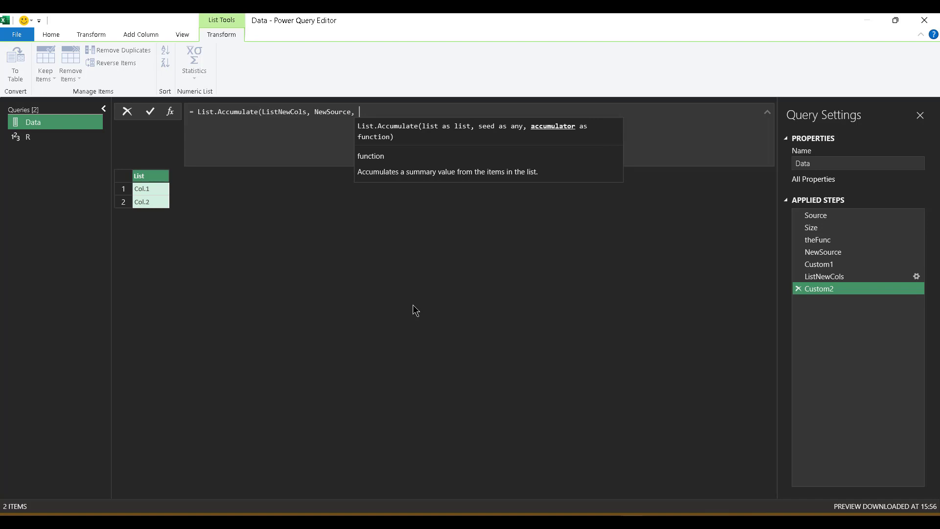
- Start the accumulator argument as the function (x, y) => Table.ExpandListColumn
text((x)
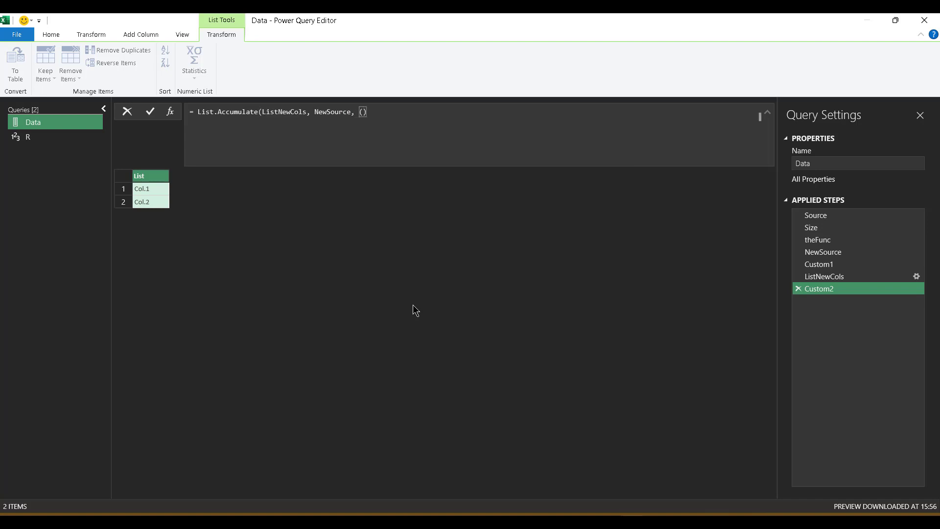
text(, )
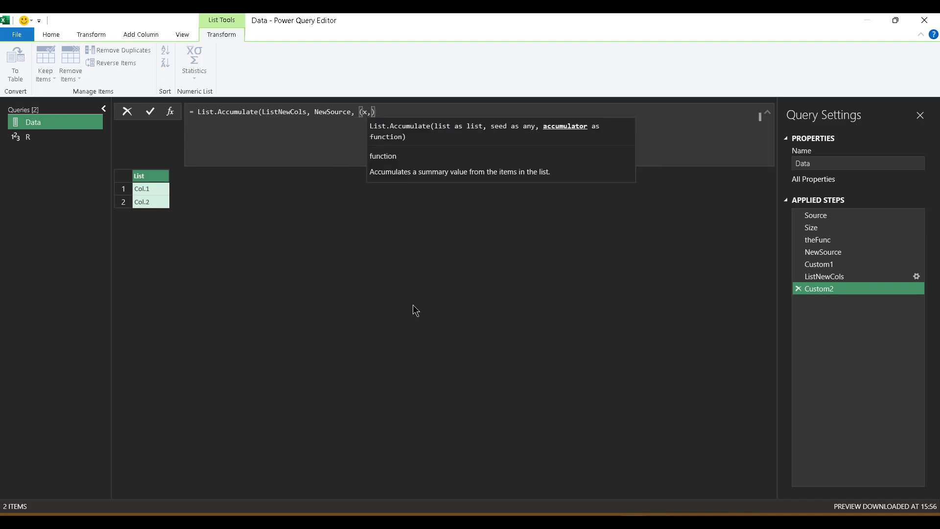
text(y) )
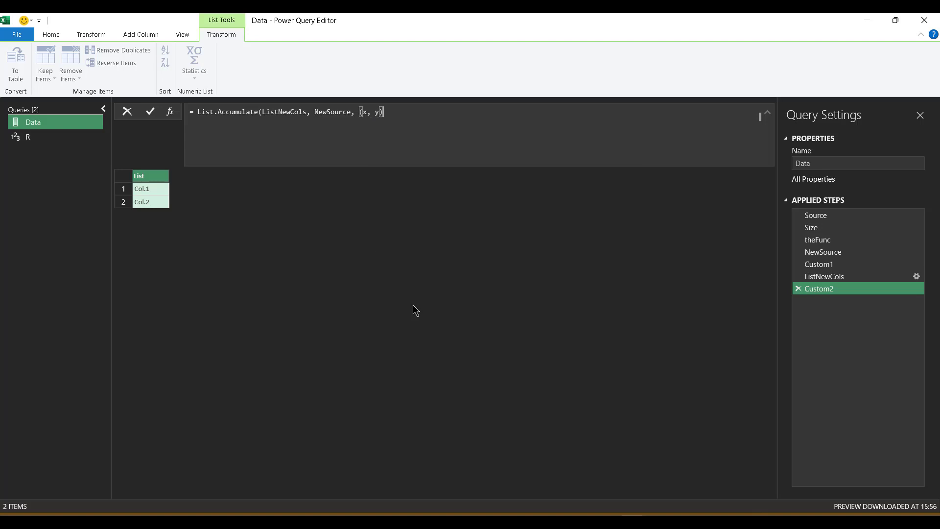
text(=> tab)
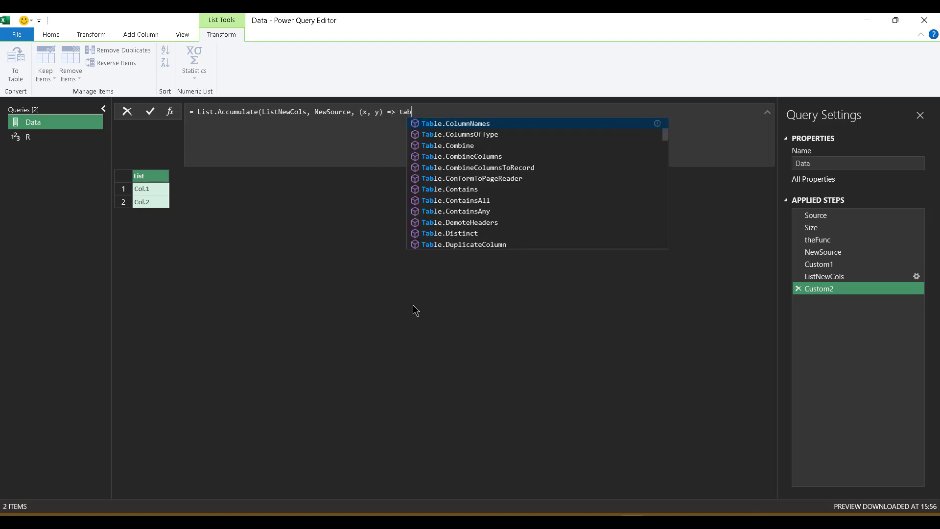
text(le.ex)
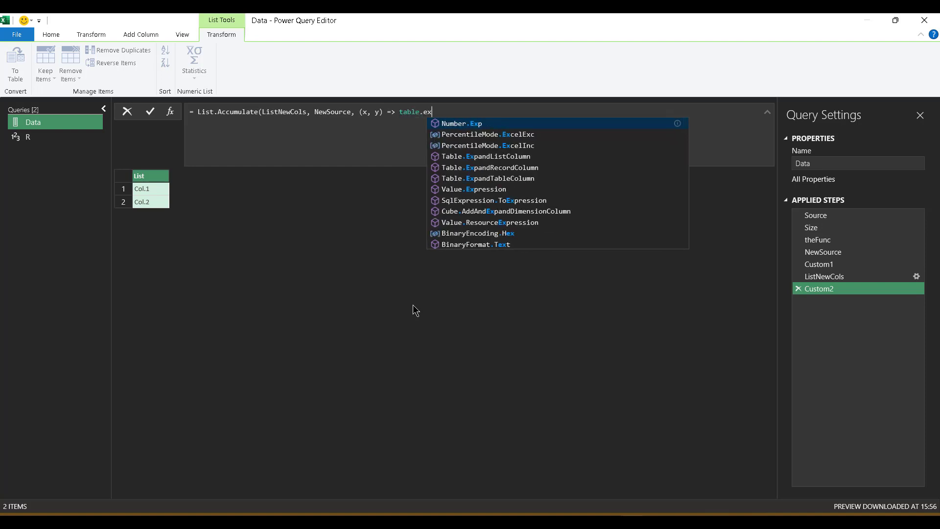
text(pan)
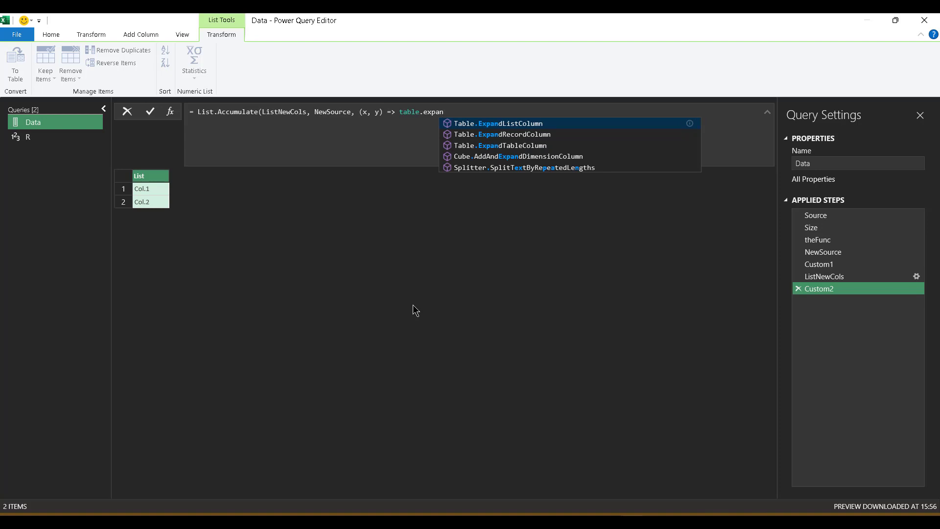
key(Tab)
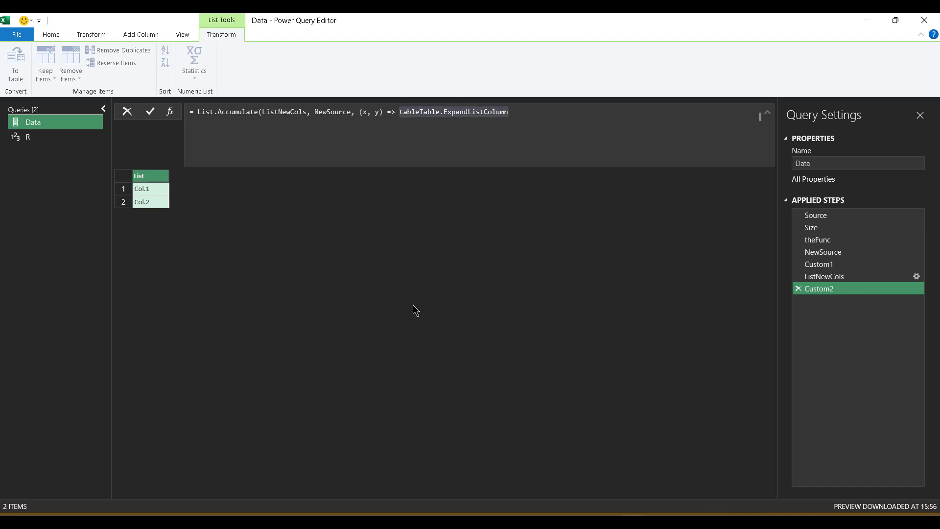
key(BackSpace)
key(BackSpace)
key(BackSpace)
key(BackSpace)
key(BackSpace)
key(BackSpace)
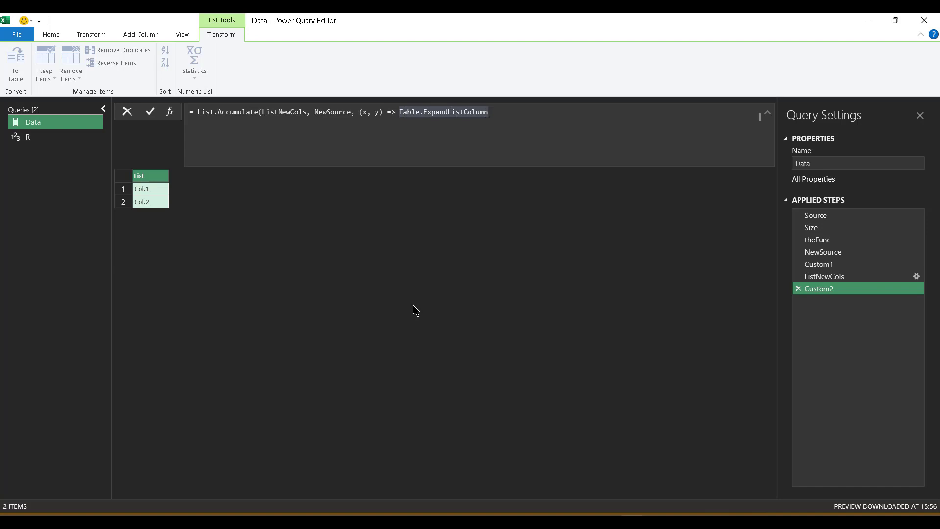
- Pass x and y to Table.ExpandListColumn, close the List.Accumulate call and commit the formula
text((x, )
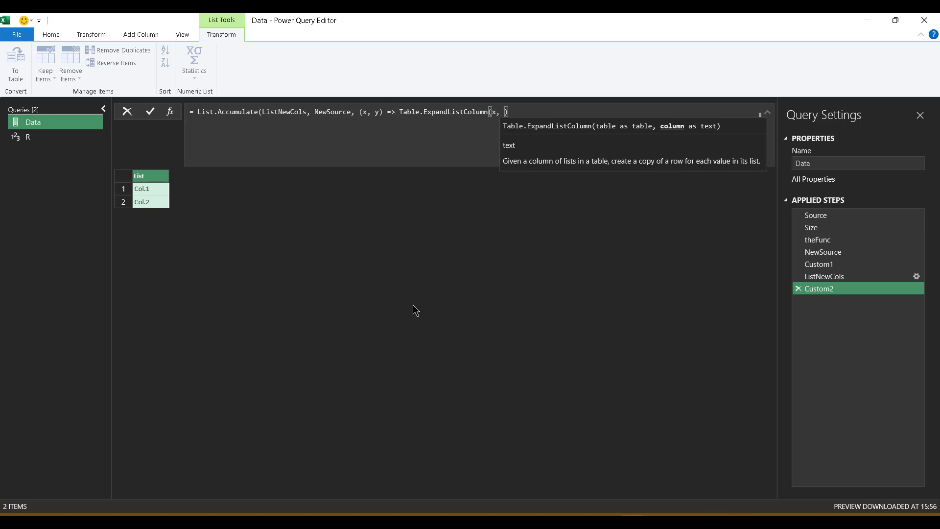
text(y)
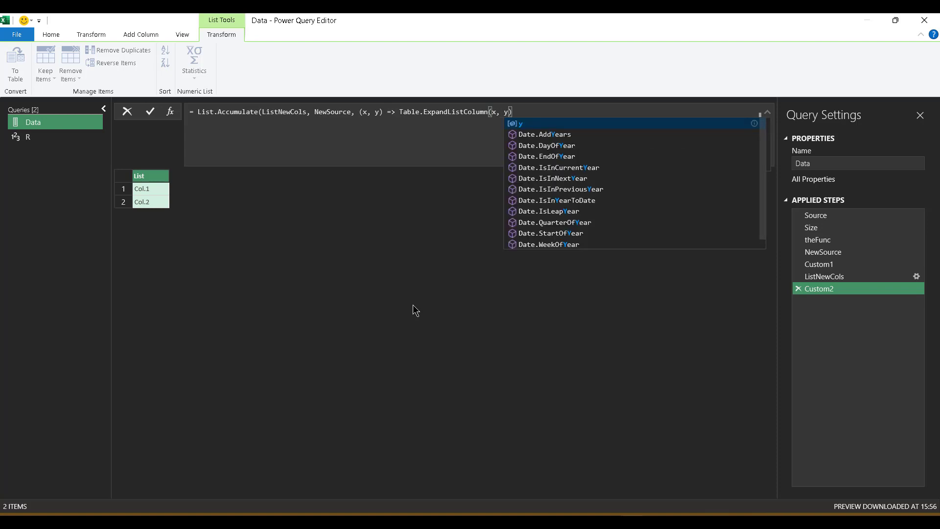
key(Escape)
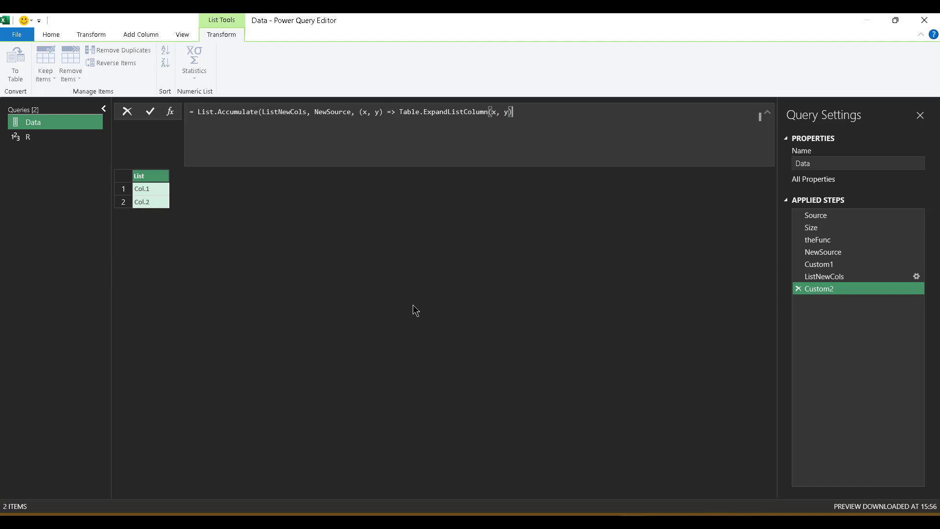
text())
key(Return)
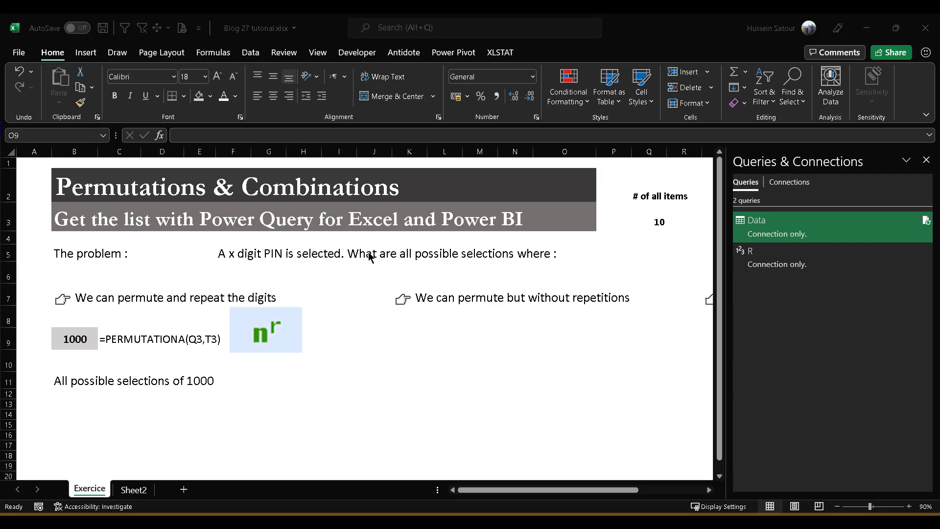
- In the Excel Exercice sheet, paste the n!/(n − r)! picture at O9 and place it, enlarged, below the end of the "without repetitions" heading
click(425, 299)
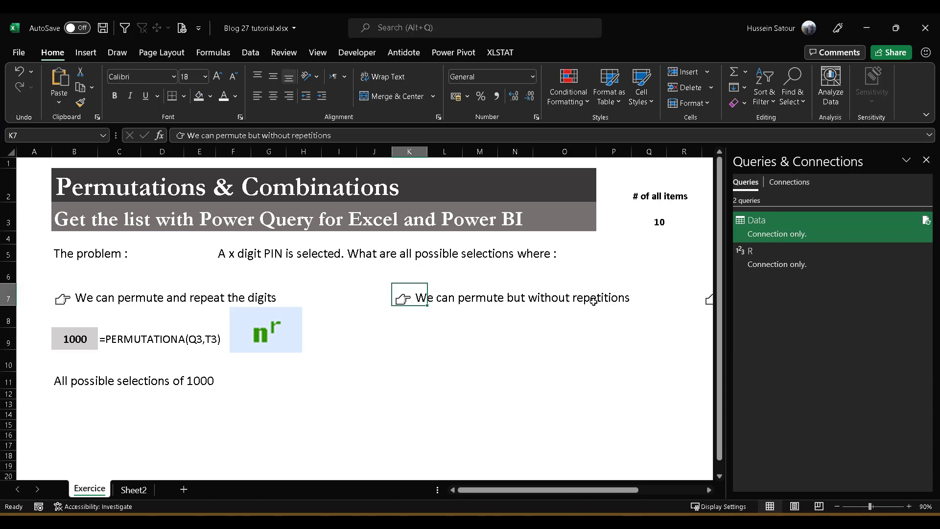
click(555, 340)
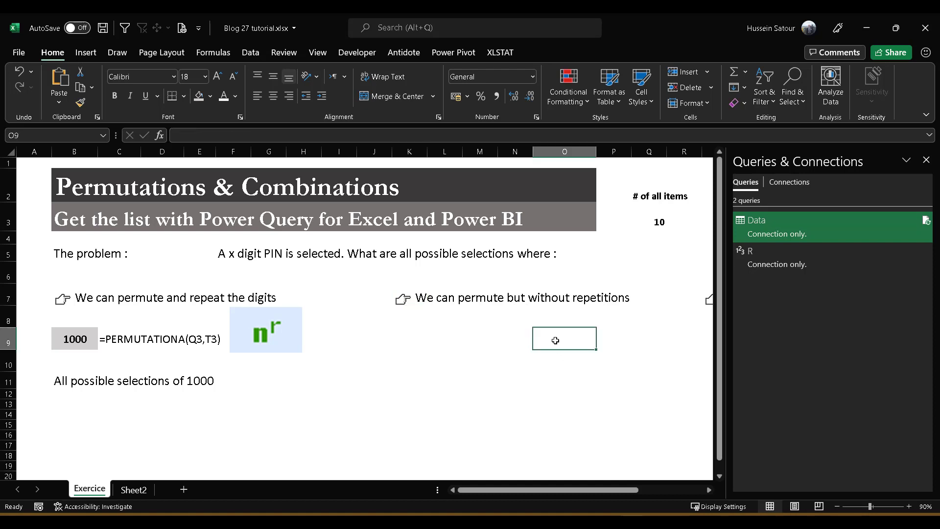
key(ctrl+v)
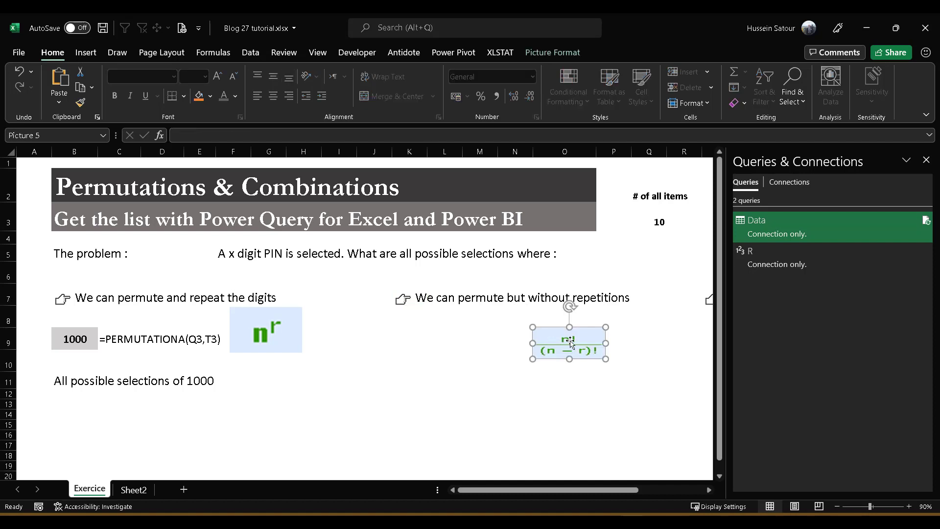
drag(568, 338, 625, 359)
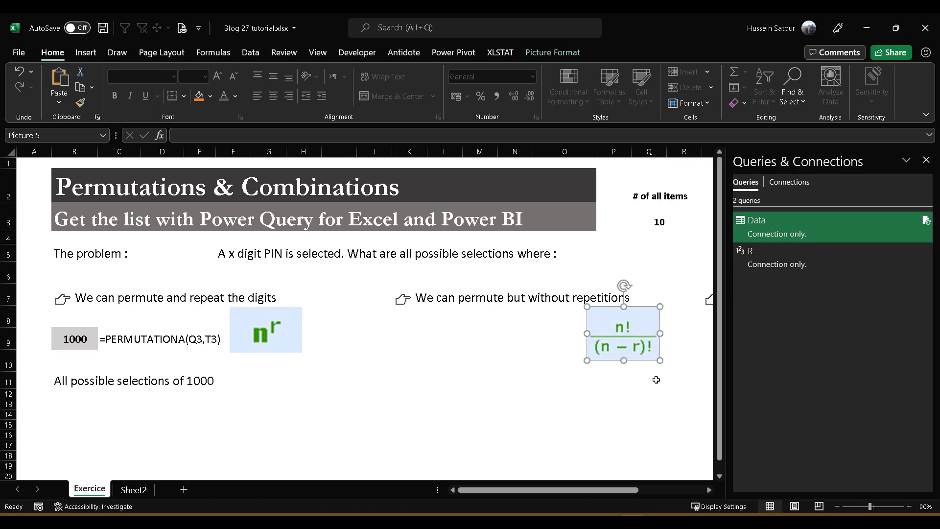
- Fill cell K9 below the "We can permute but without repetitions" heading with light grey
click(404, 338)
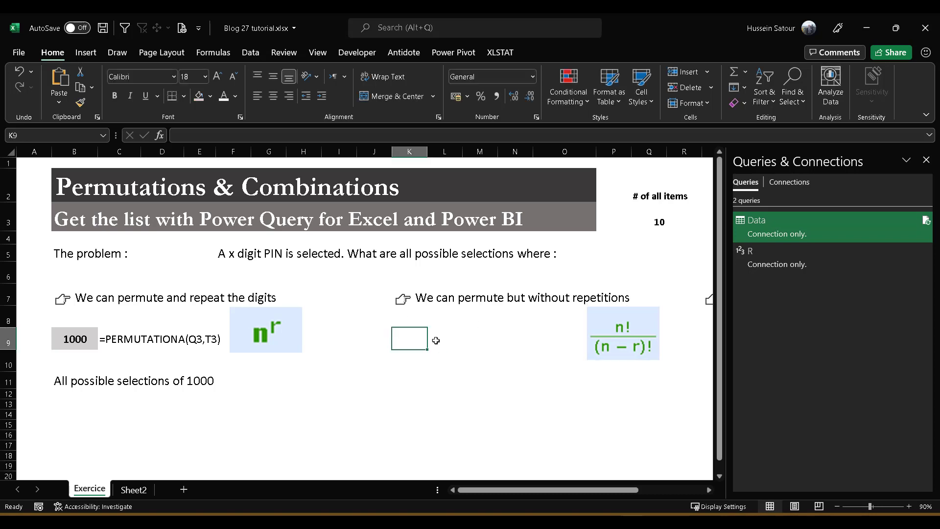
key(Right)
click(410, 339)
click(200, 98)
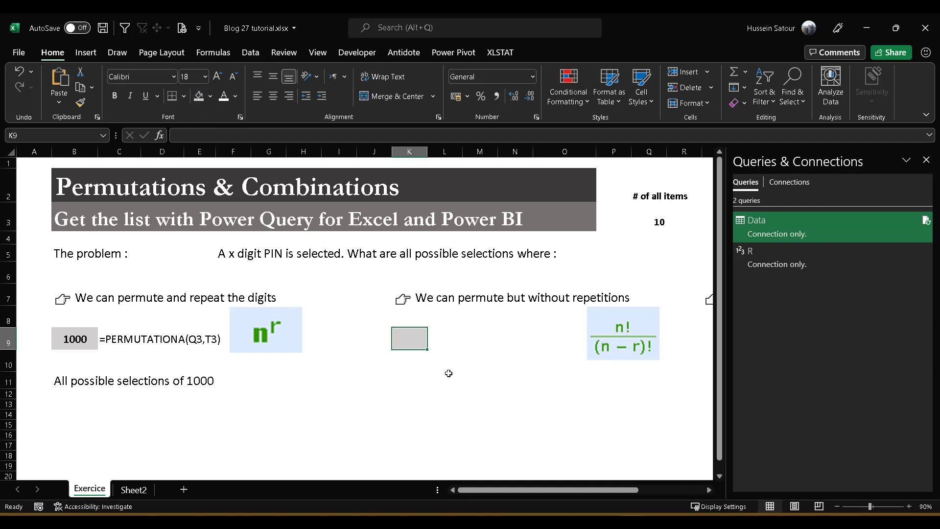
- Enter =PERMUT(Q3,Table2[Selection]) in cell K9 to calculate the number of permutations without repetition
text(=p)
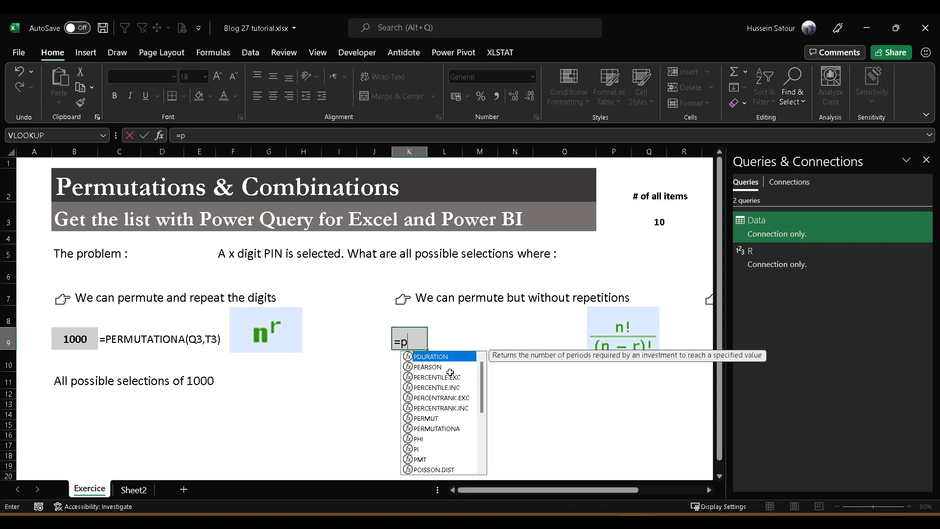
text(ermut)
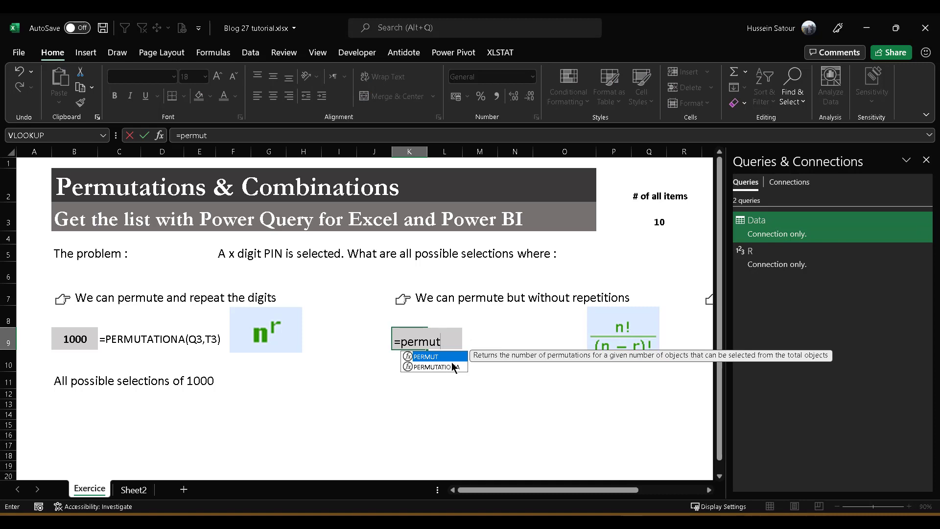
key(Escape)
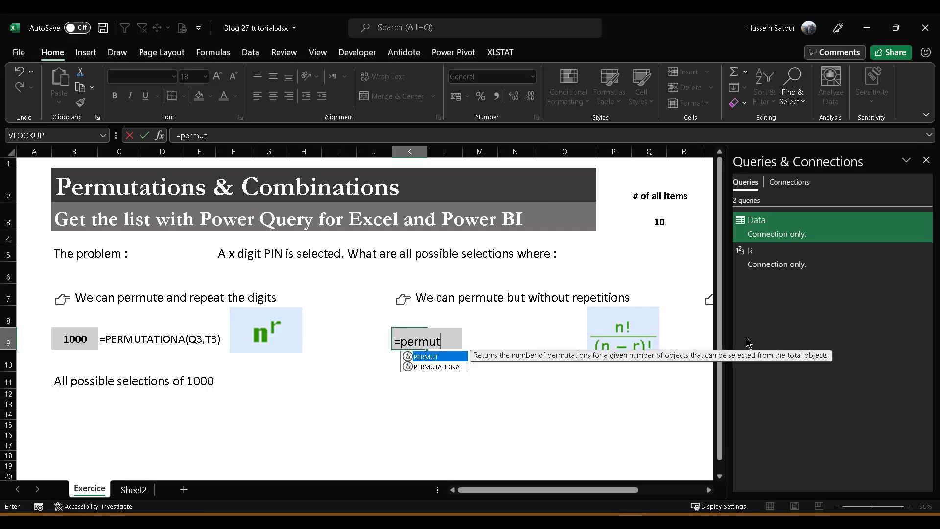
key(Tab)
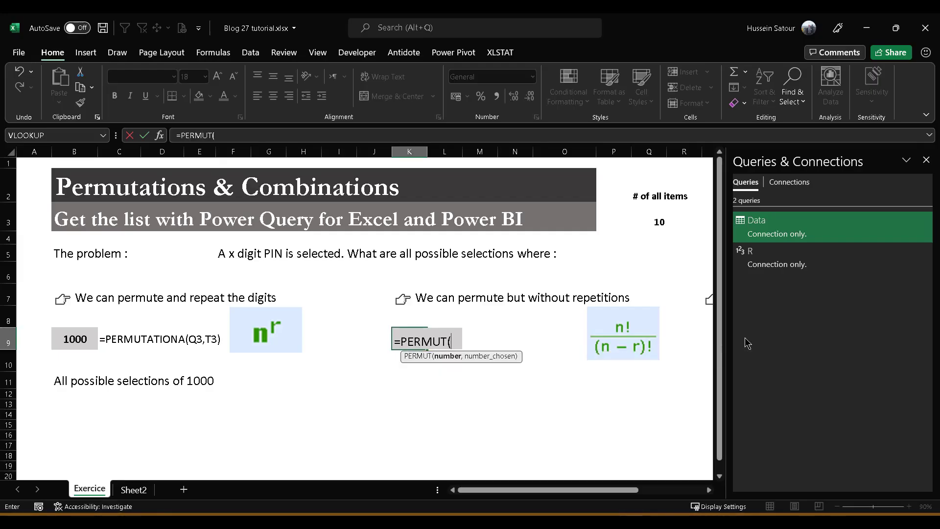
click(709, 490)
click(709, 490)
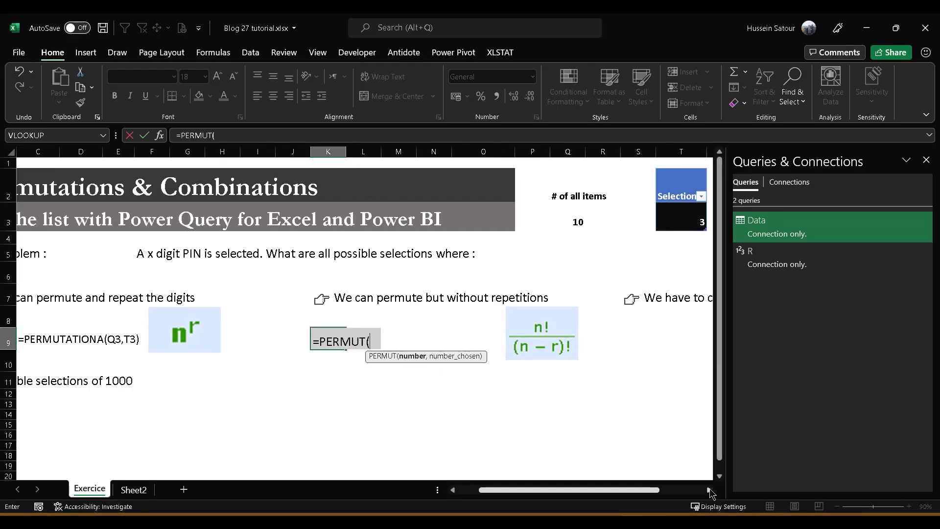
click(580, 223)
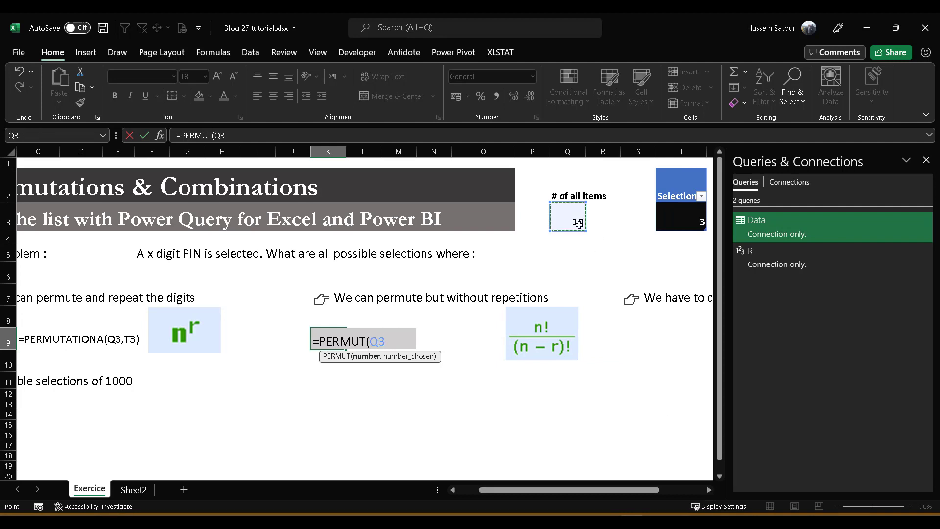
text(,)
click(687, 223)
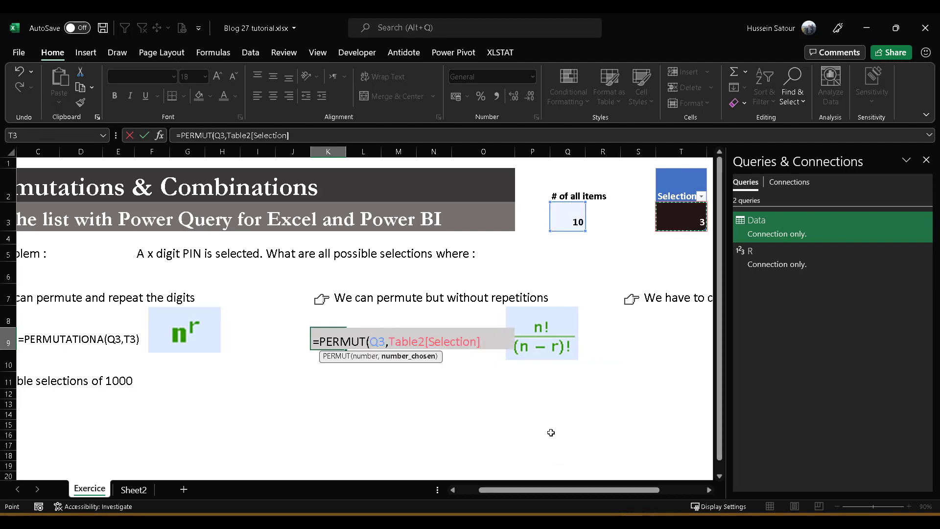
text())
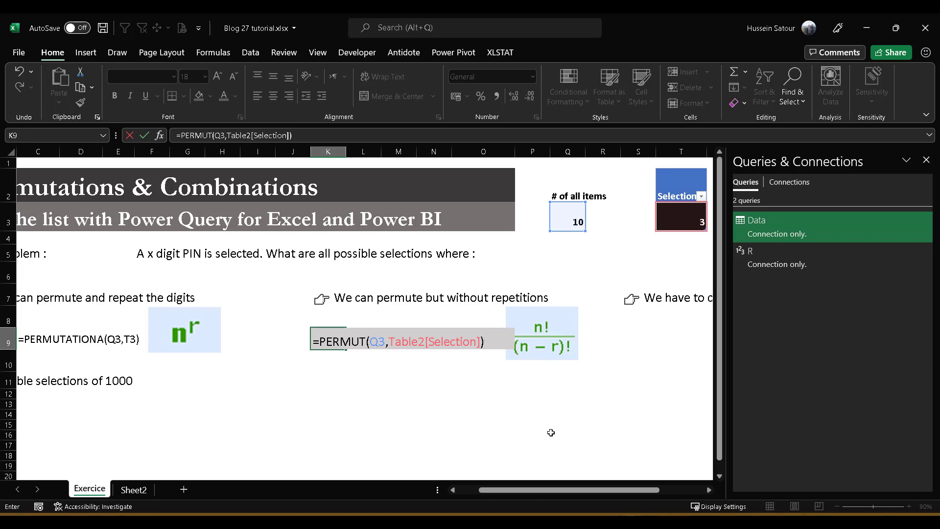
key(Return)
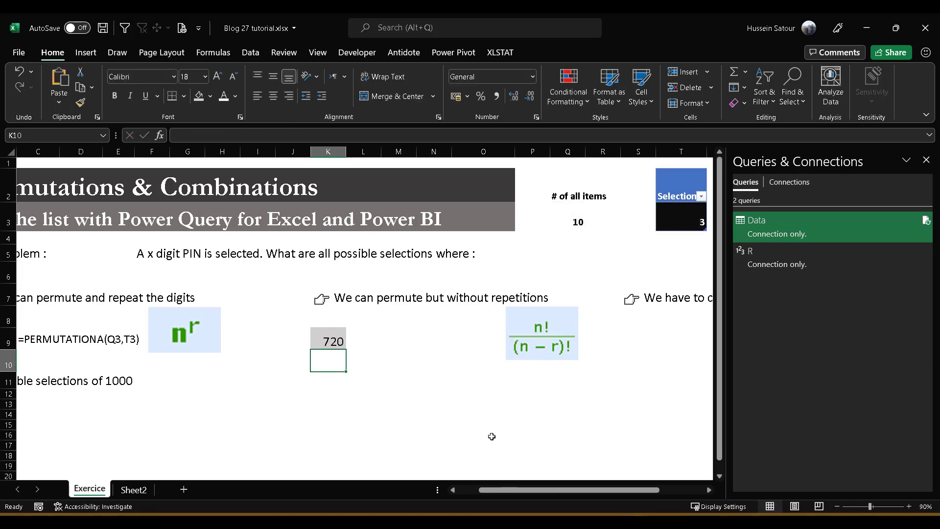
- Copy the formula-text cell C9 to L9 as formula only, and shift the n!/(n − r)! picture clear of the text
click(361, 341)
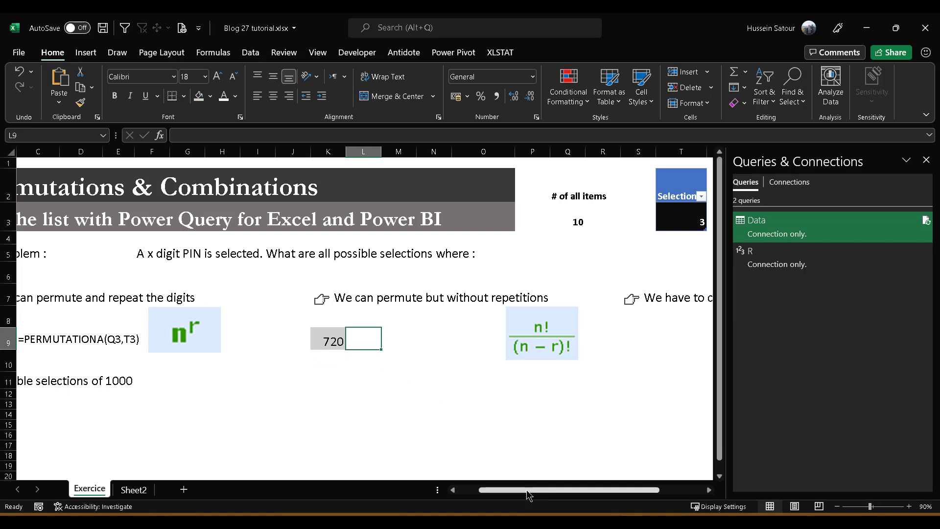
drag(530, 492, 504, 496)
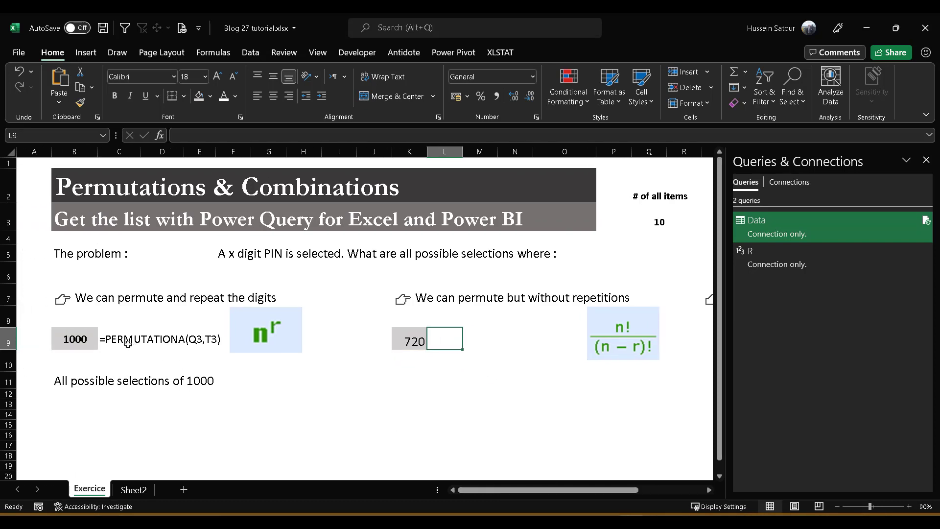
click(109, 342)
key(ctrl+c)
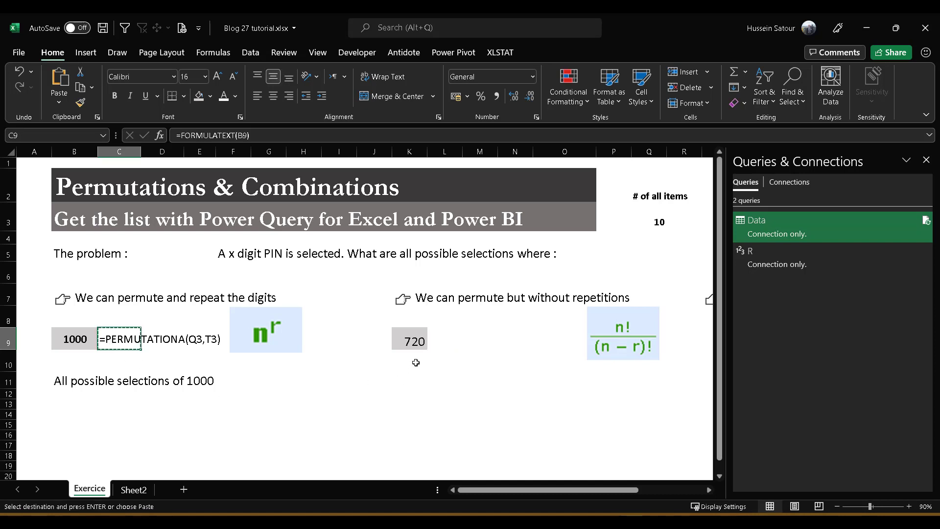
click(446, 343)
right_click(450, 341)
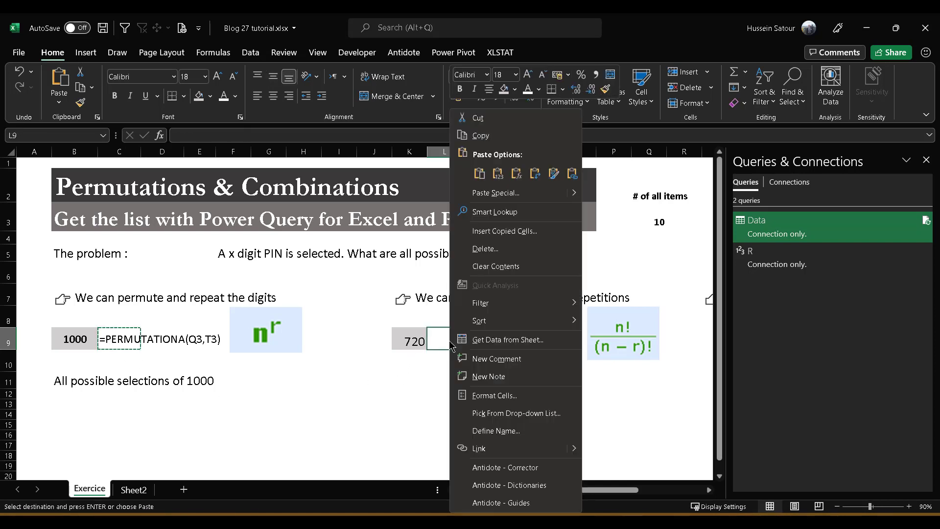
click(517, 178)
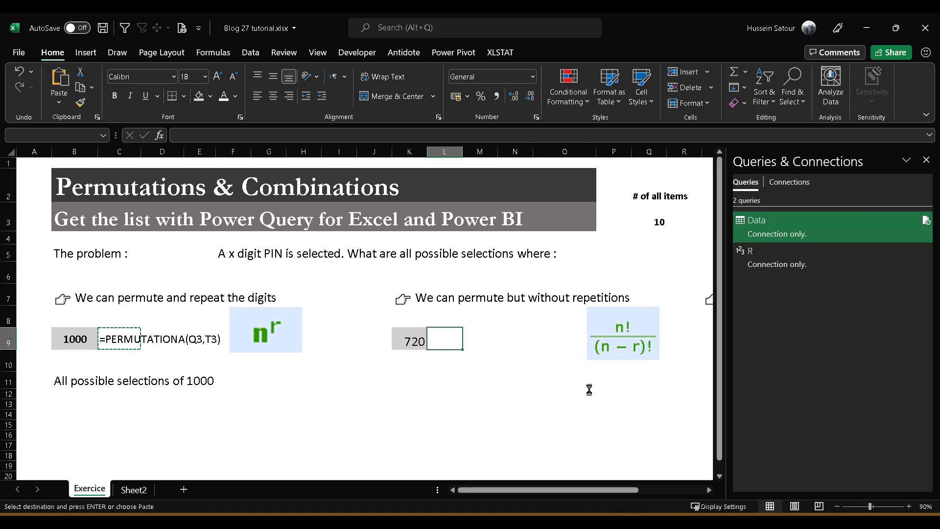
click(564, 404)
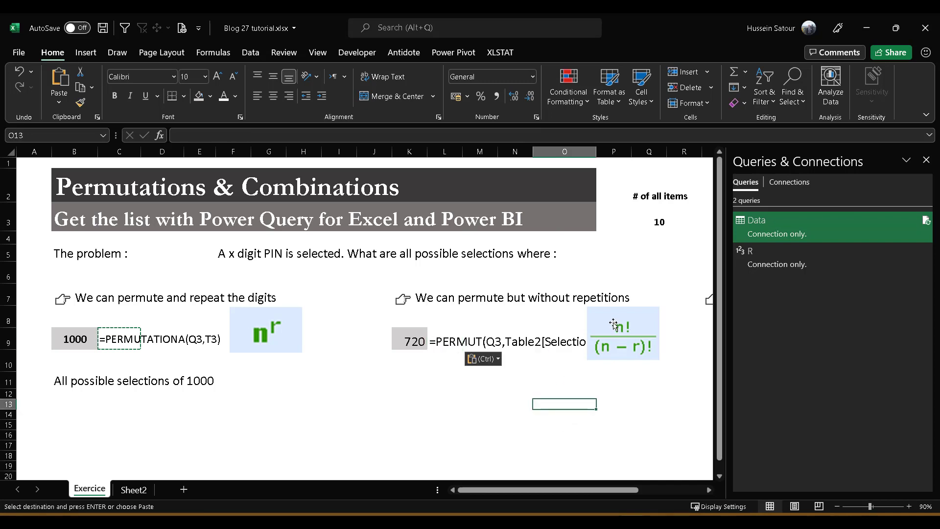
drag(590, 347, 610, 349)
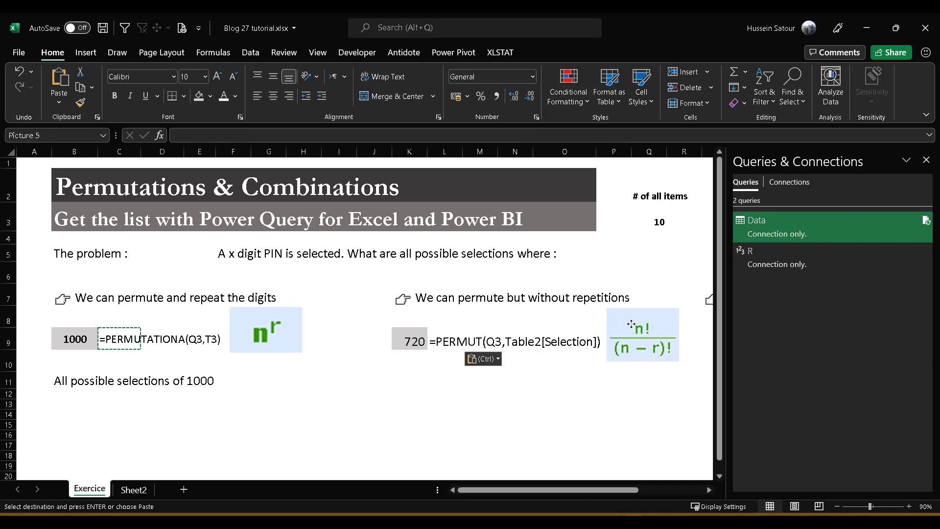
- Copy the caption in B11 to K11 and make its formula ="All possible selections of "&K9
click(406, 369)
click(410, 384)
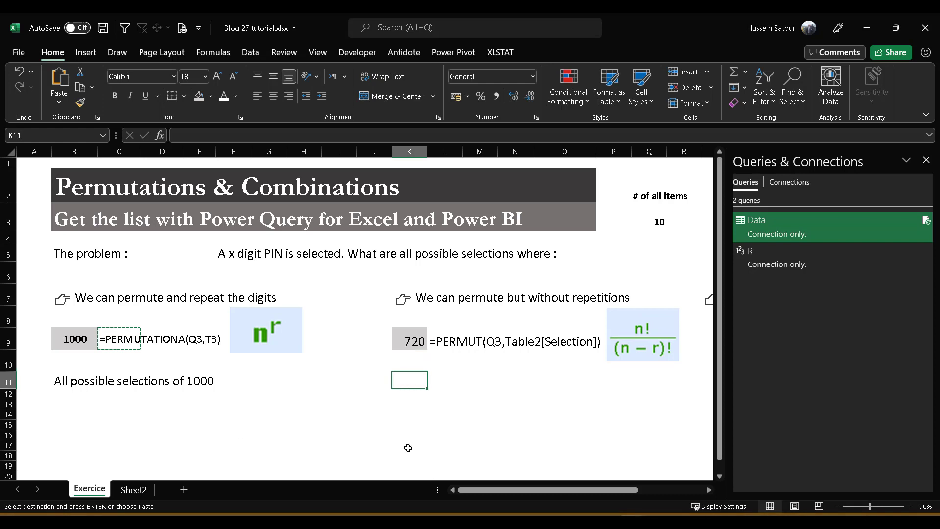
click(59, 380)
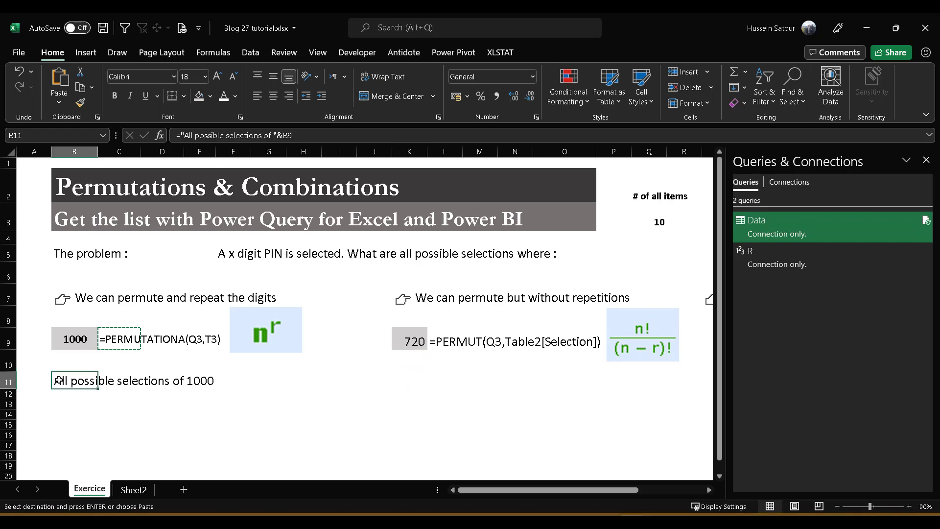
key(ctrl+c)
click(414, 380)
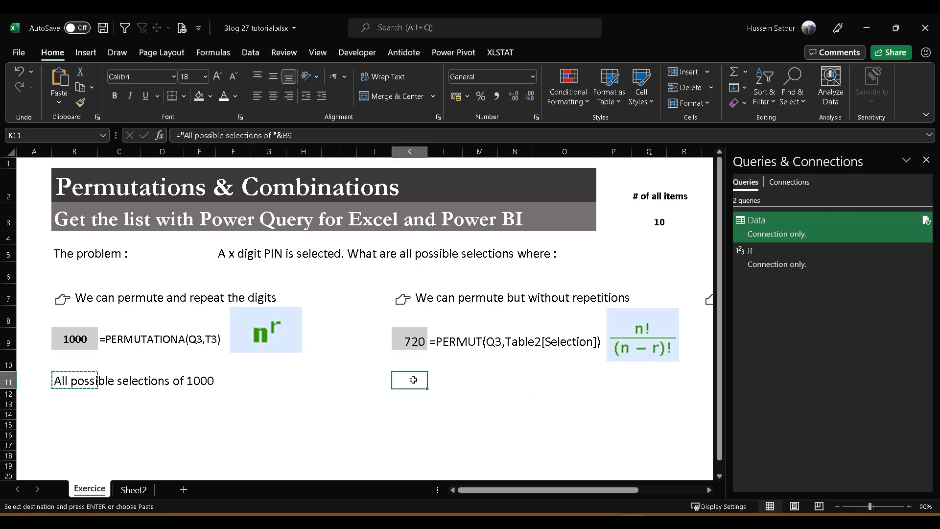
right_click(414, 380)
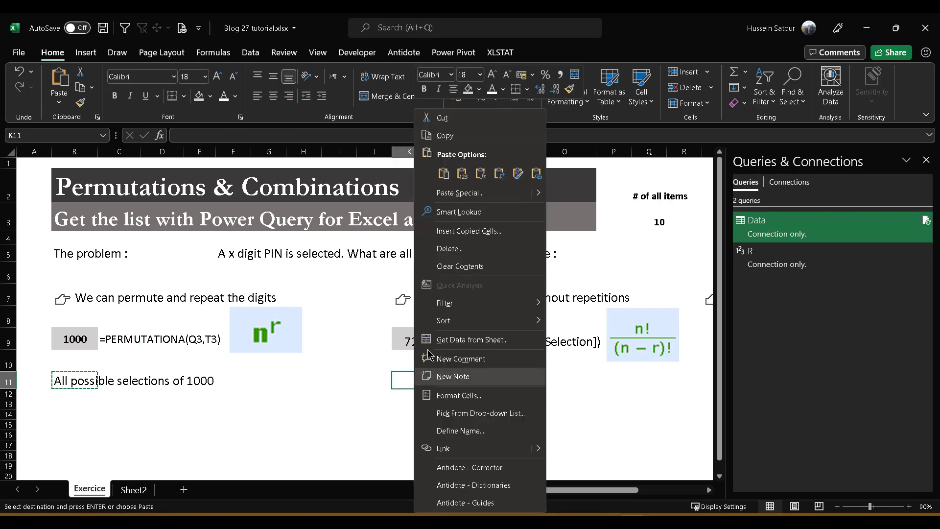
click(445, 180)
click(310, 136)
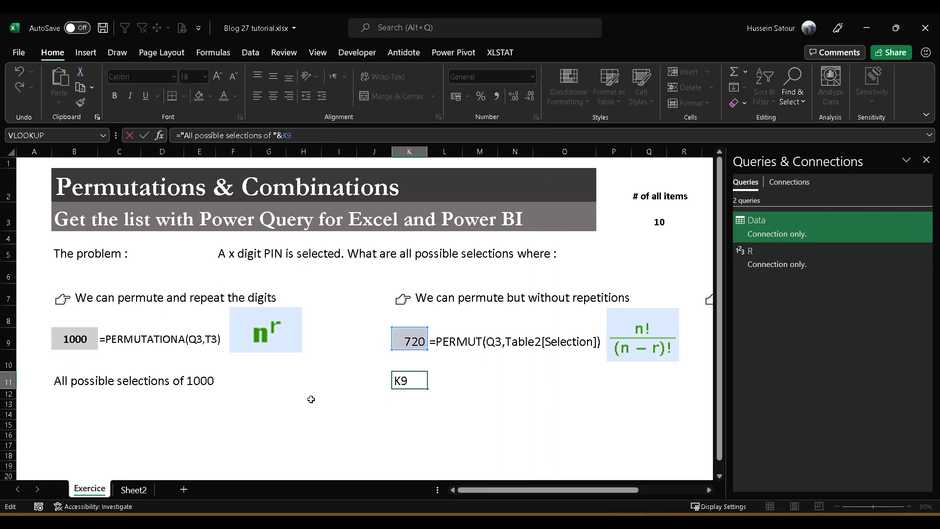
key(Return)
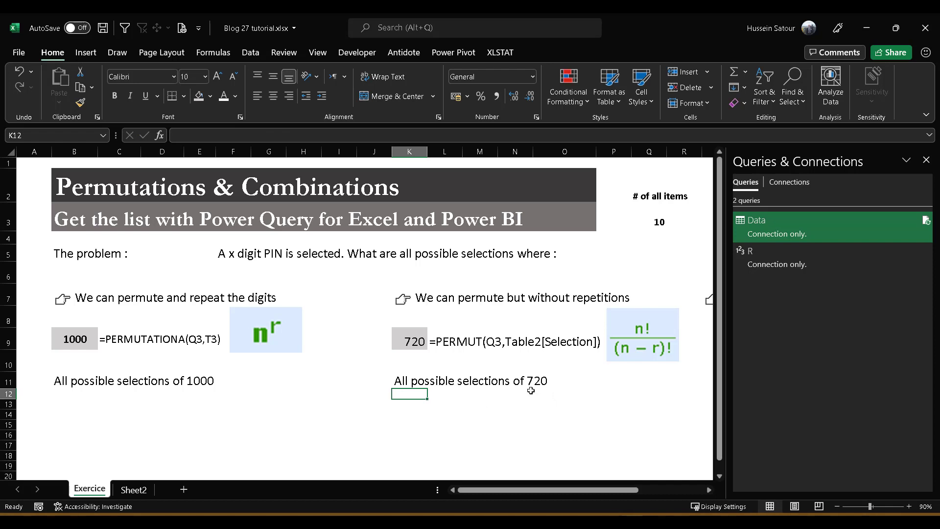
- Open the Data query in the Power Query Editor and create a new query that references it
click(531, 391)
scroll(331, 375, right, 2)
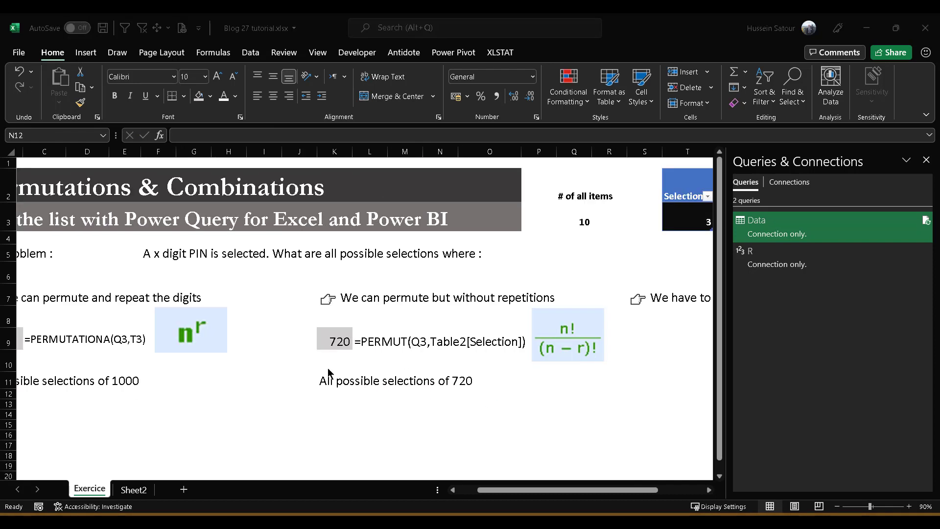
double_click(774, 228)
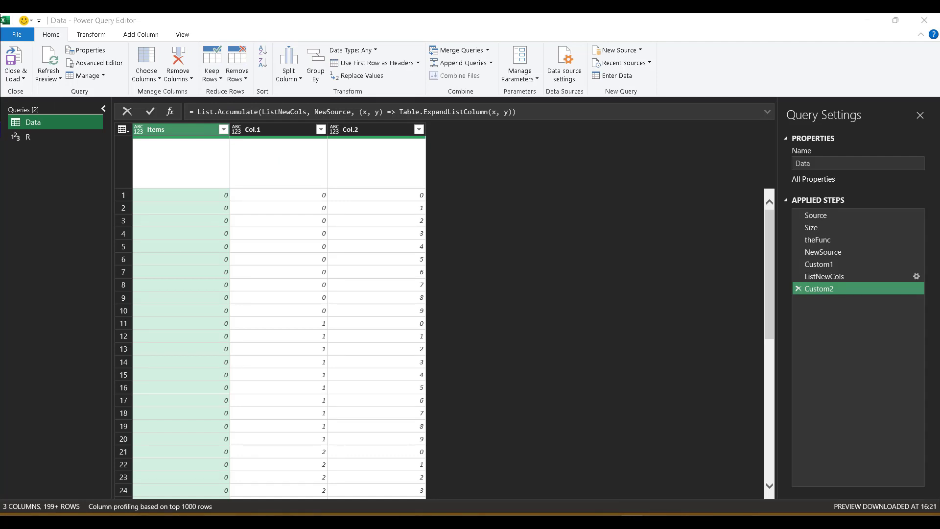
right_click(39, 126)
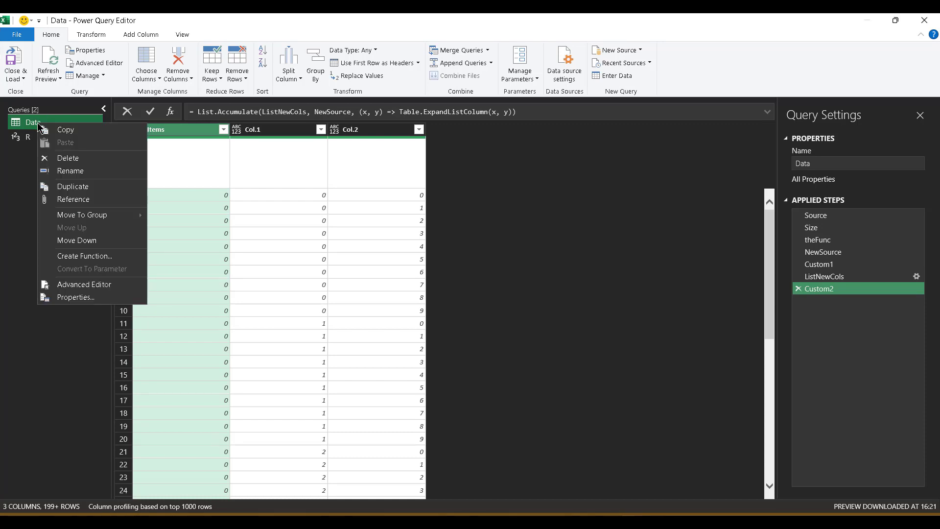
click(90, 200)
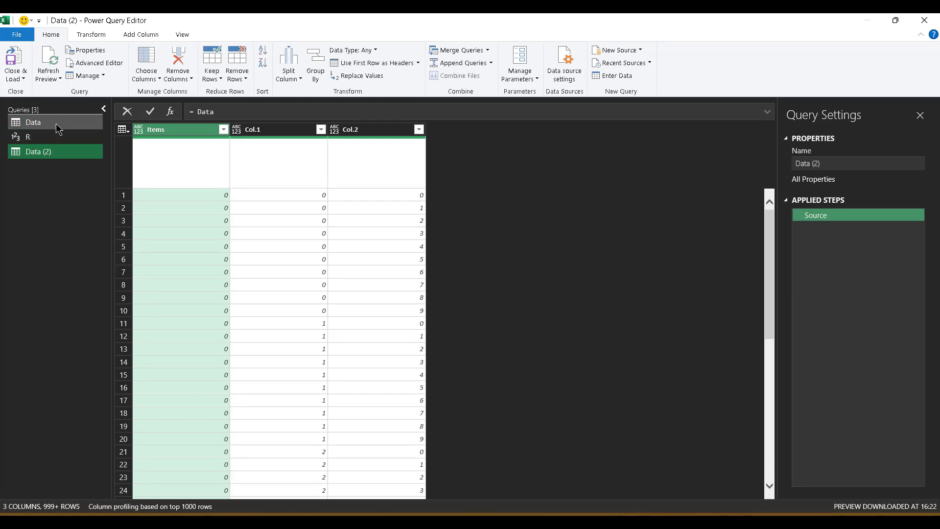
- Move the Data query below R in the query list and rename the referencing query as Permut without Rept
drag(56, 124, 56, 146)
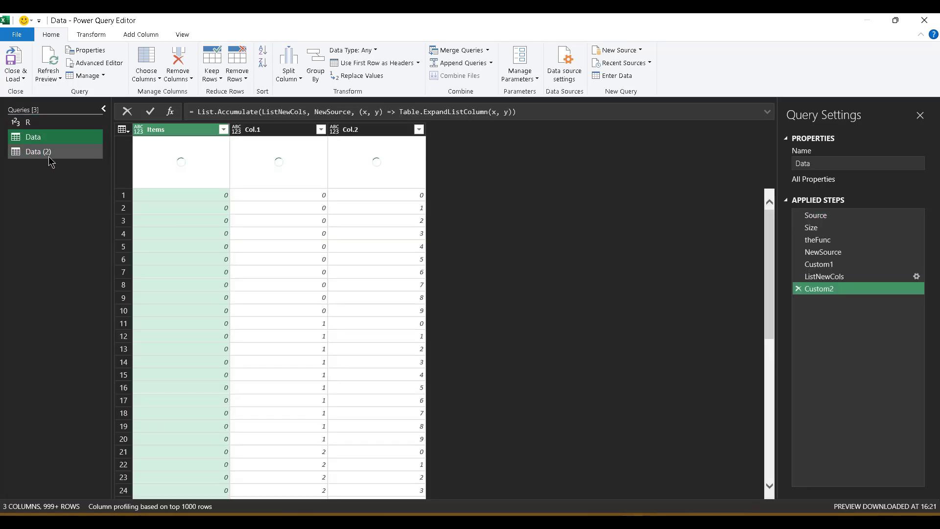
click(49, 156)
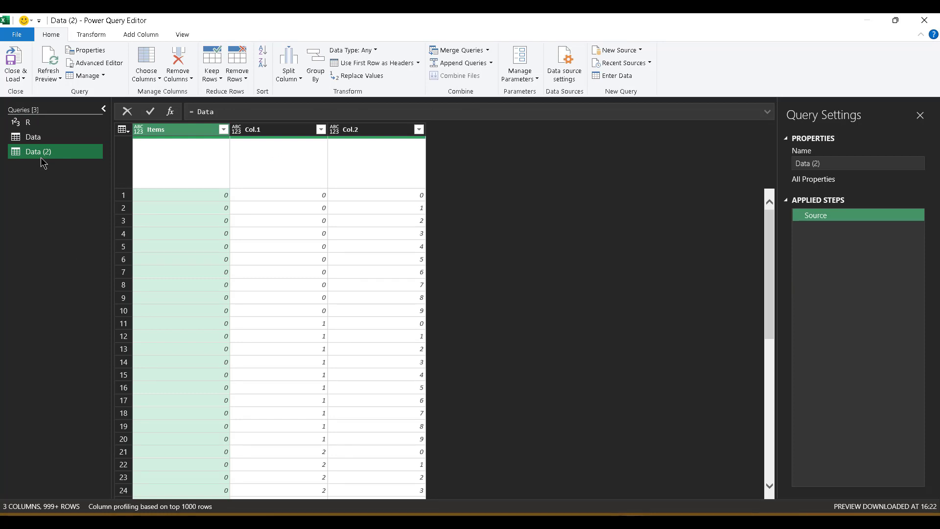
double_click(41, 156)
text(Permut)
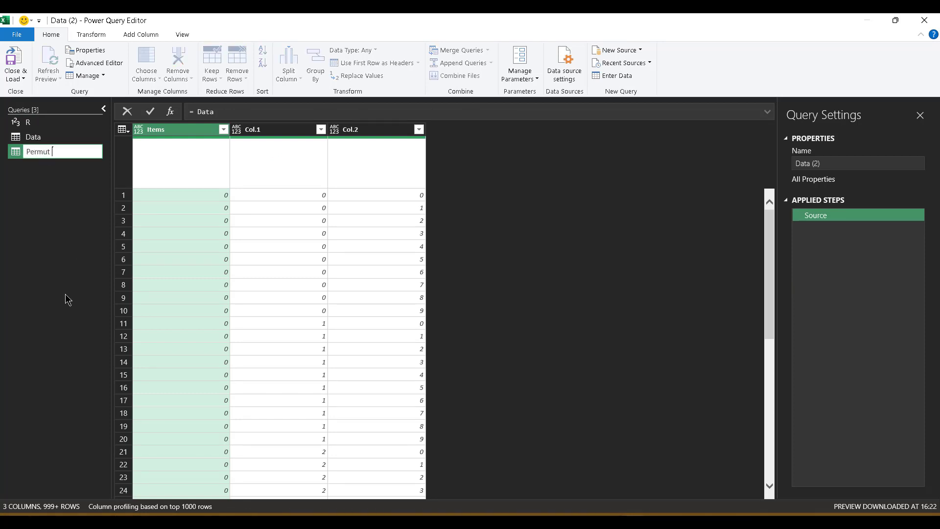
text( without Rept)
key(Return)
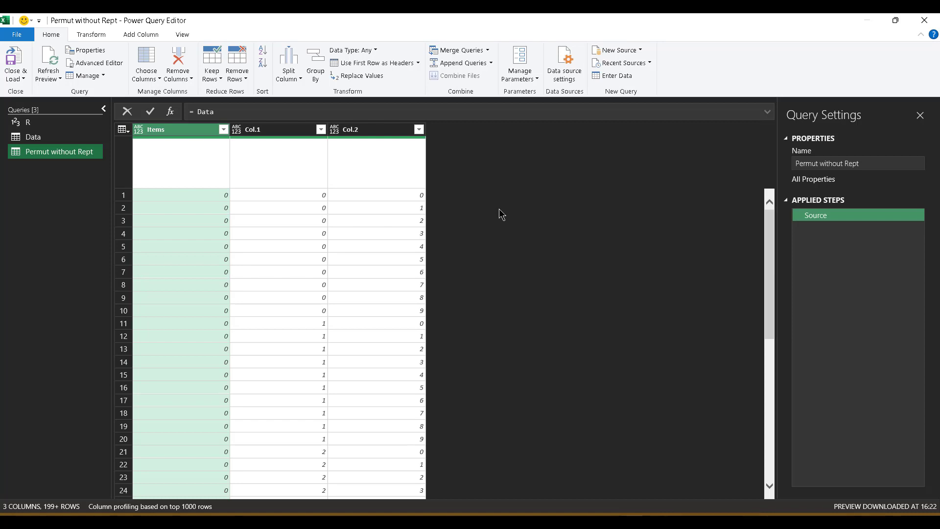
- Start a custom column in the Permut without Rept query with the formula List.IsDistinct( and leave its argument open
click(138, 34)
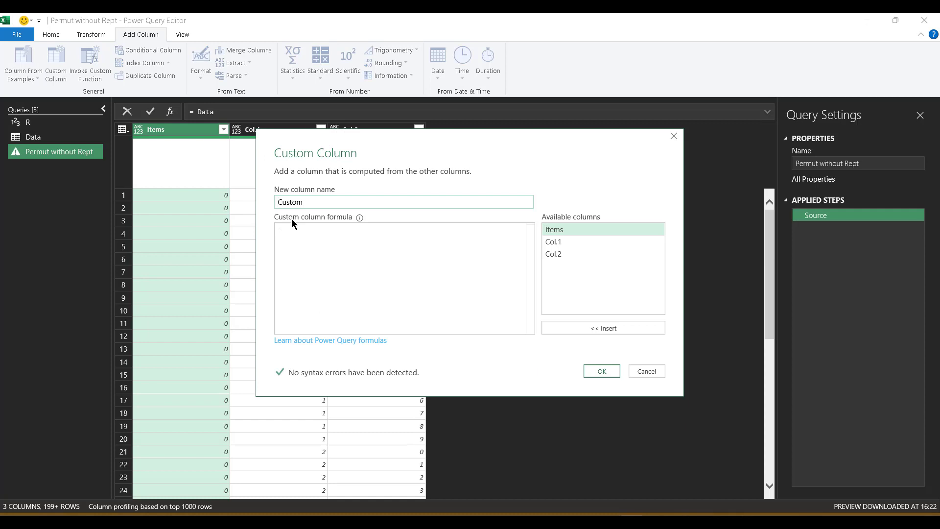
drag(382, 146, 386, 173)
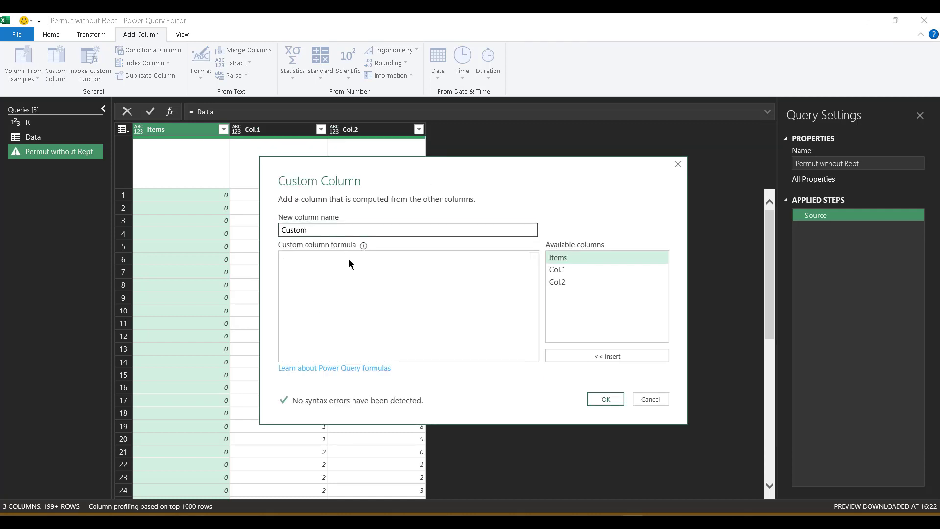
click(313, 262)
text(list)
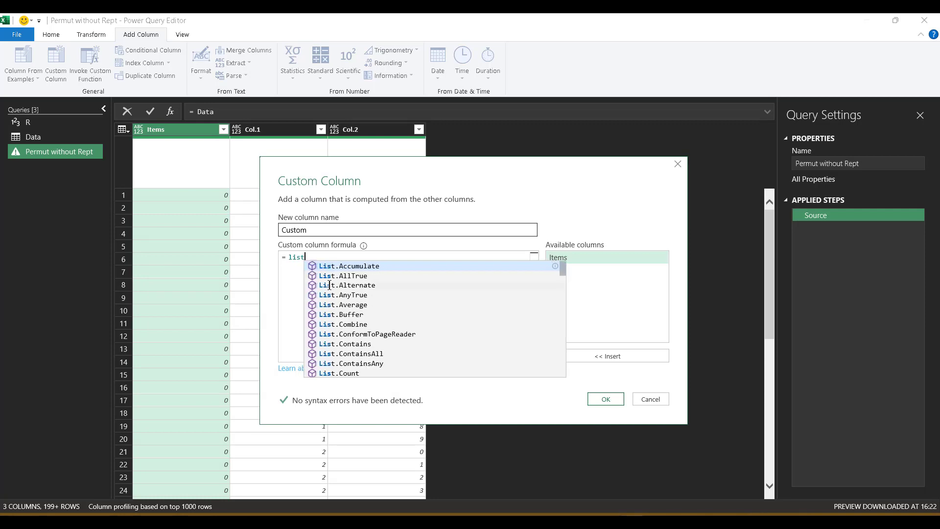
text(.isdi)
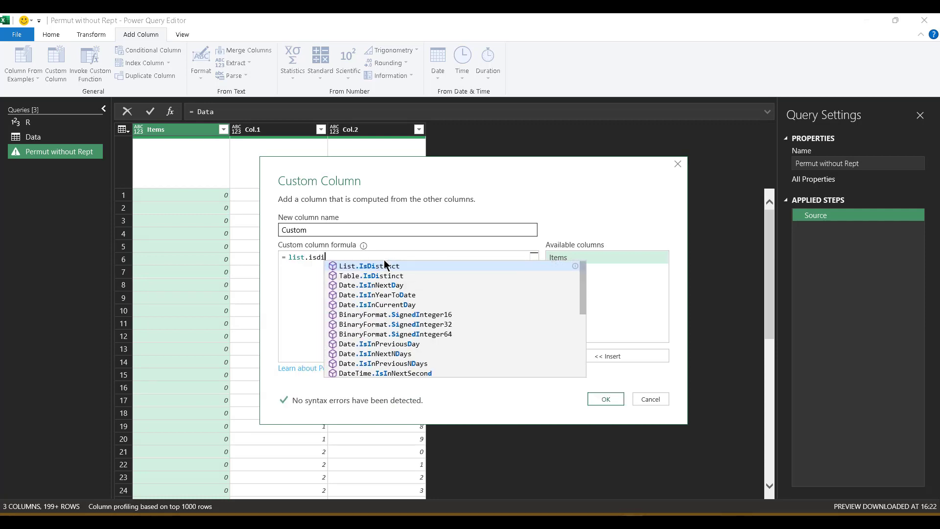
double_click(383, 266)
click(305, 257)
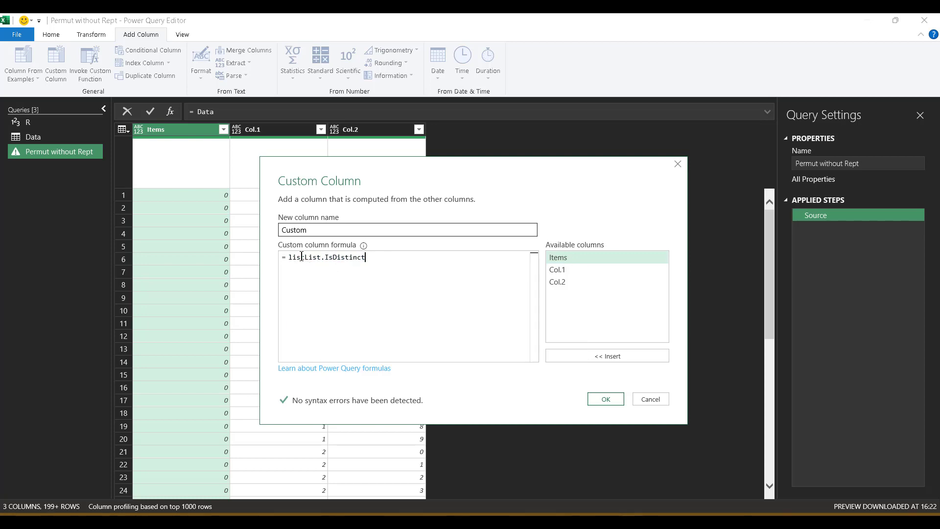
key(BackSpace)
key(BackSpace)
key(BackSpace)
key(BackSpace)
click(381, 255)
text(()
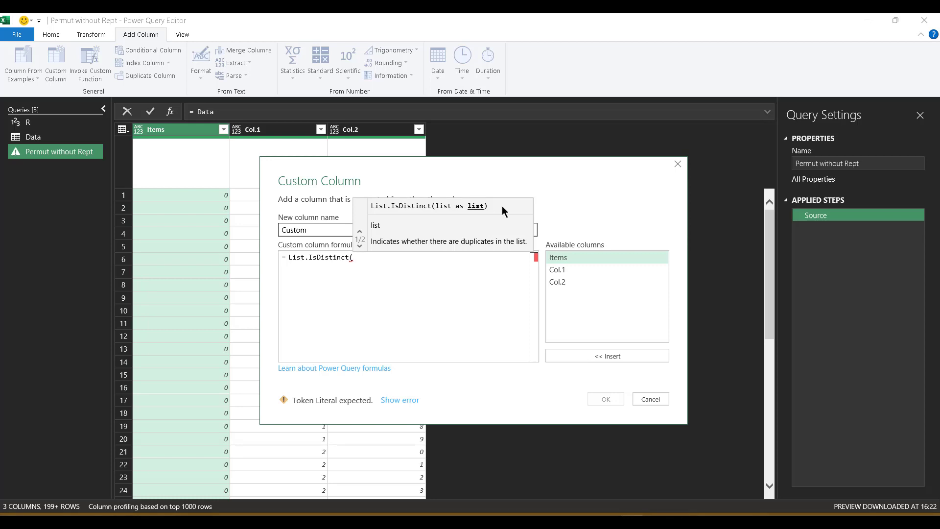
drag(431, 166, 553, 219)
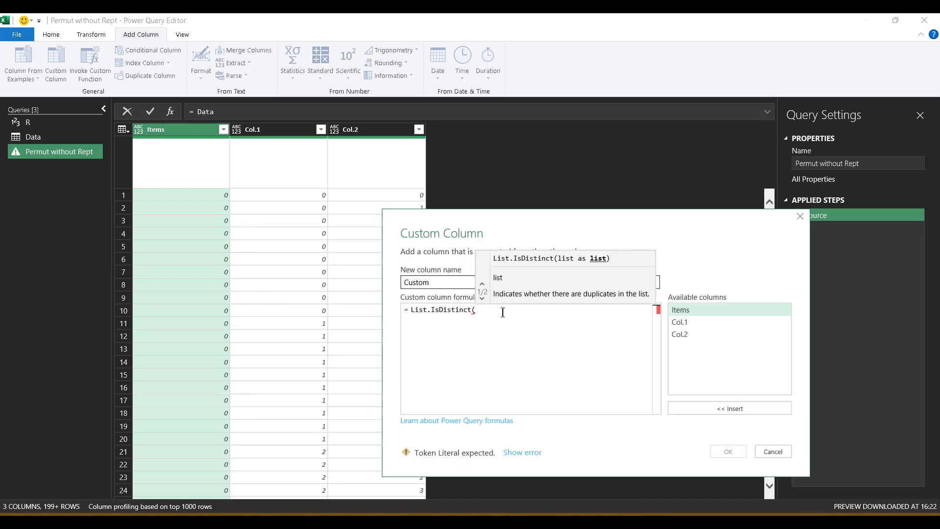
text(r)
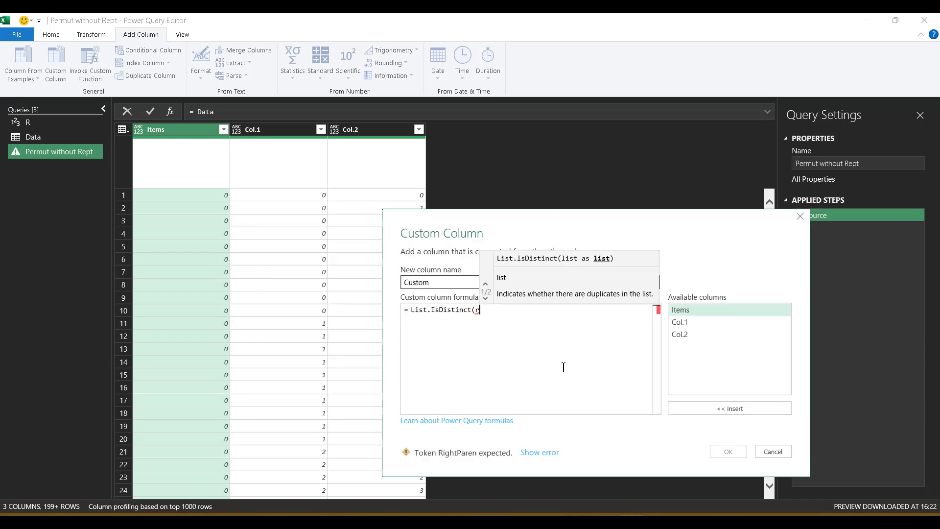
text(ecor)
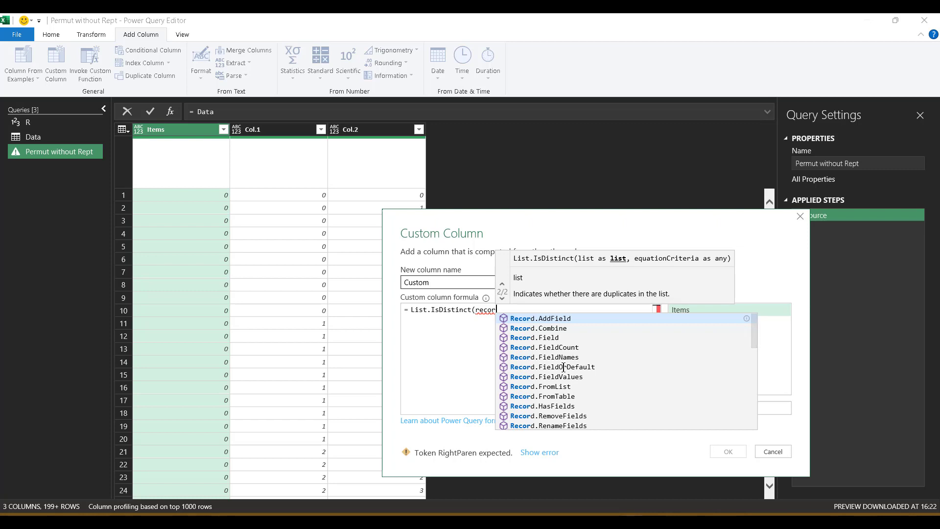
text(d)
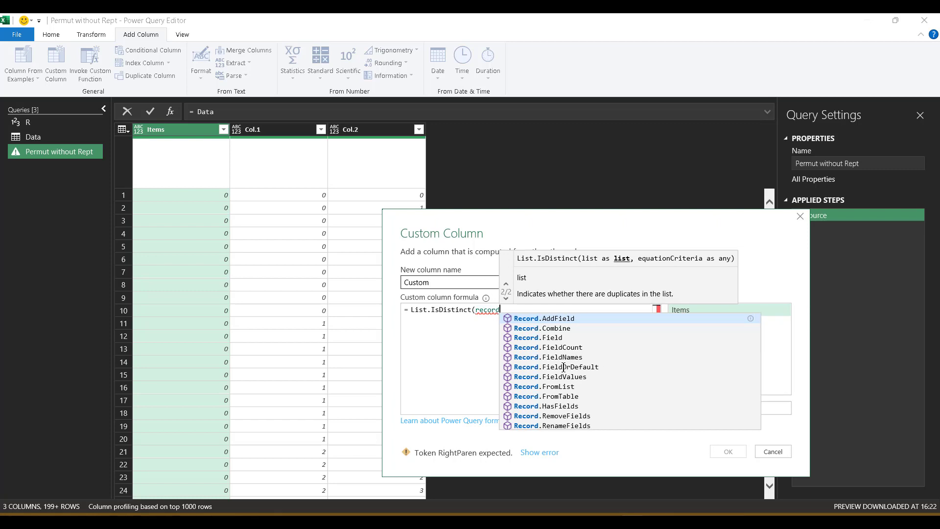
key(Down)
key(Down)
key(Down)
key(Down)
key(Down)
key(Down)
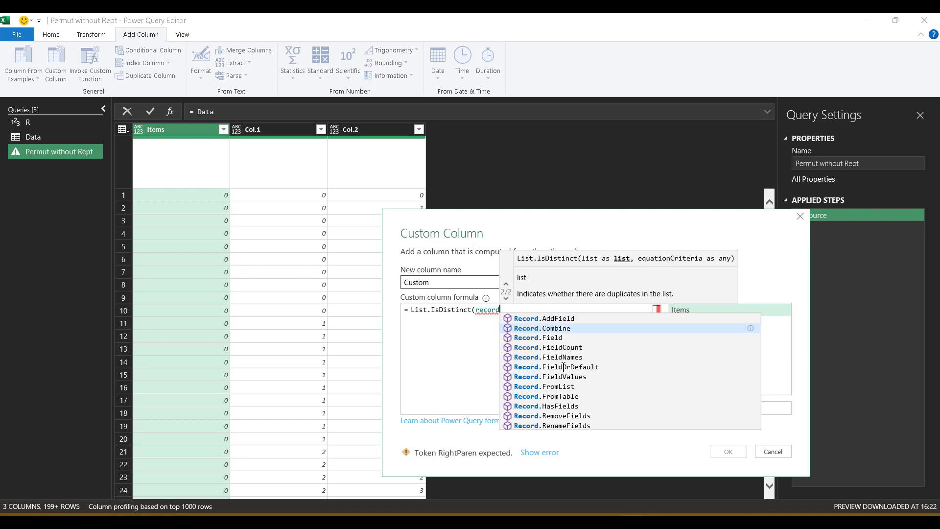
key(Down)
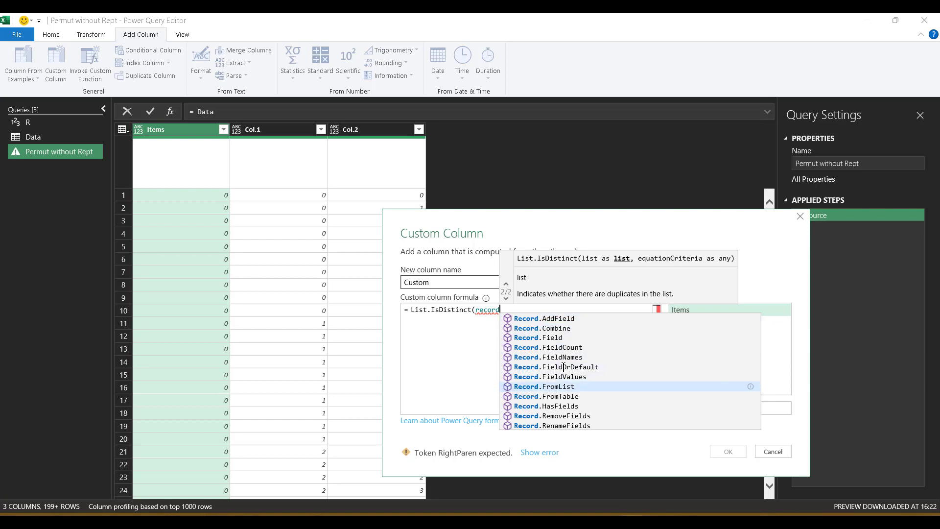
text(.to)
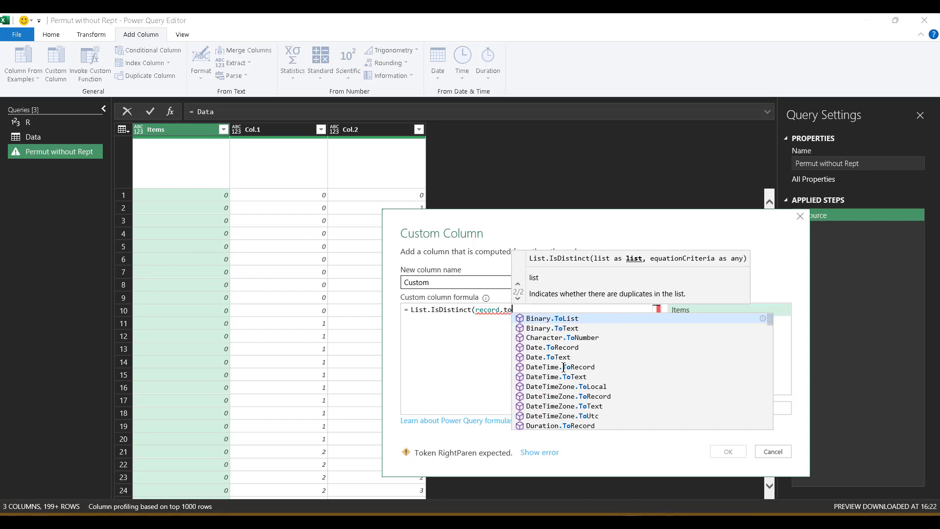
key(Tab)
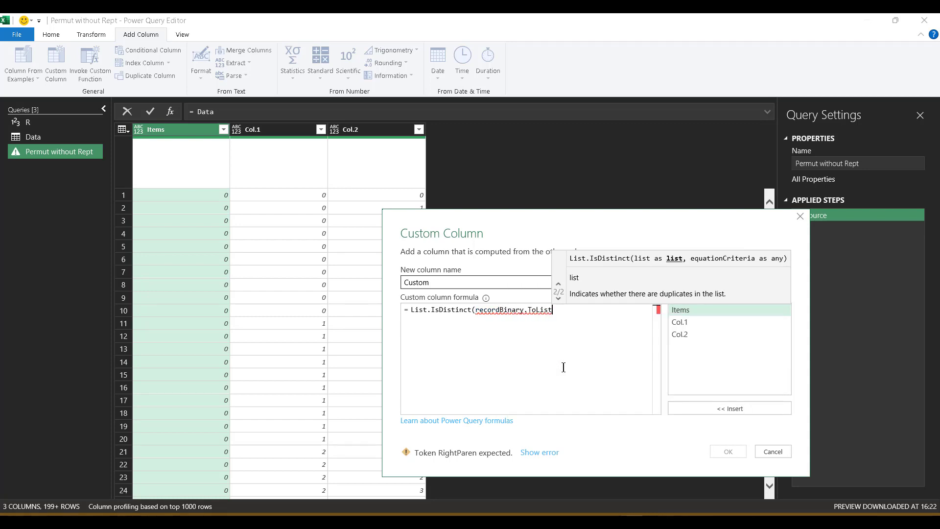
key(Left)
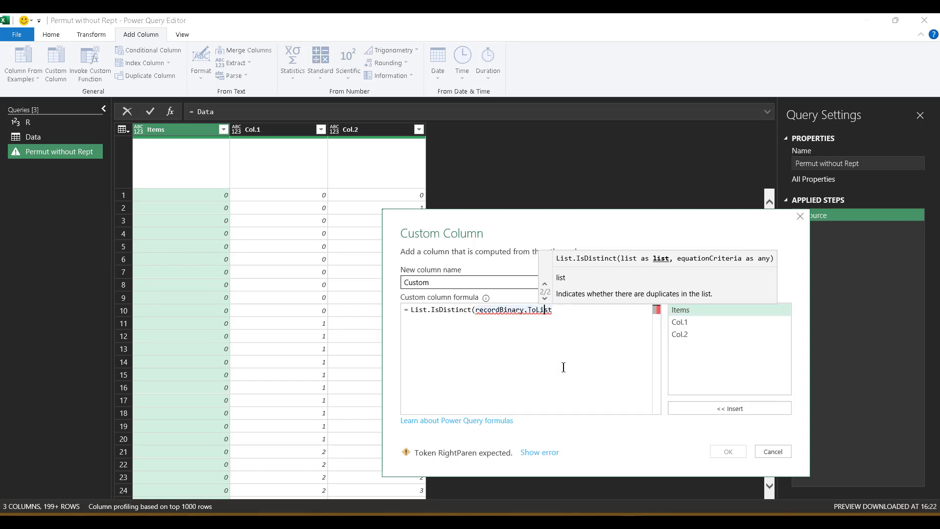
key(shift+Left)
key(shift+Left)
key(shift+Left)
key(shift+Left)
key(shift+Left)
key(shift+Left)
key(shift+Left)
key(shift+Left)
key(shift+Left)
key(shift+Left)
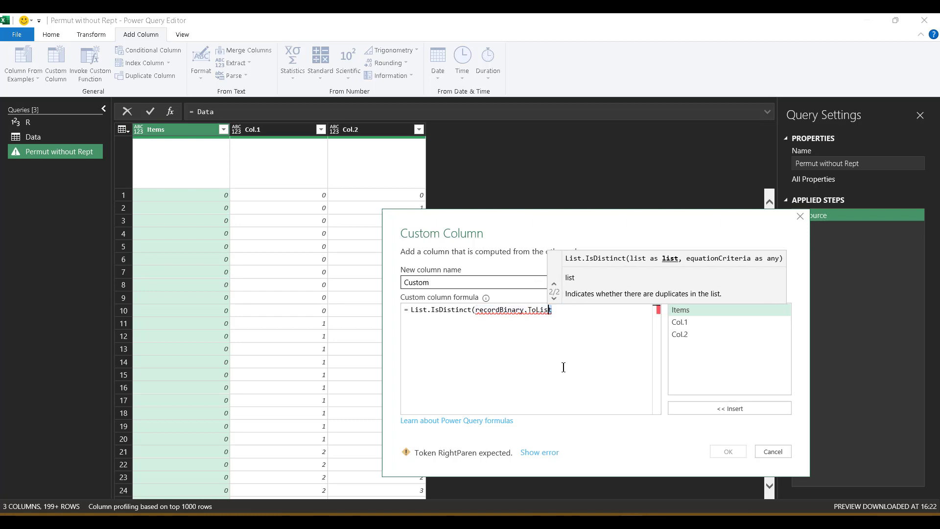
key(shift+Left)
key(shift+Left)
key(shift+Left)
key(shift+Left)
key(shift+Left)
key(shift+Left)
key(shift+Left)
key(shift+Left)
key(shift+Left)
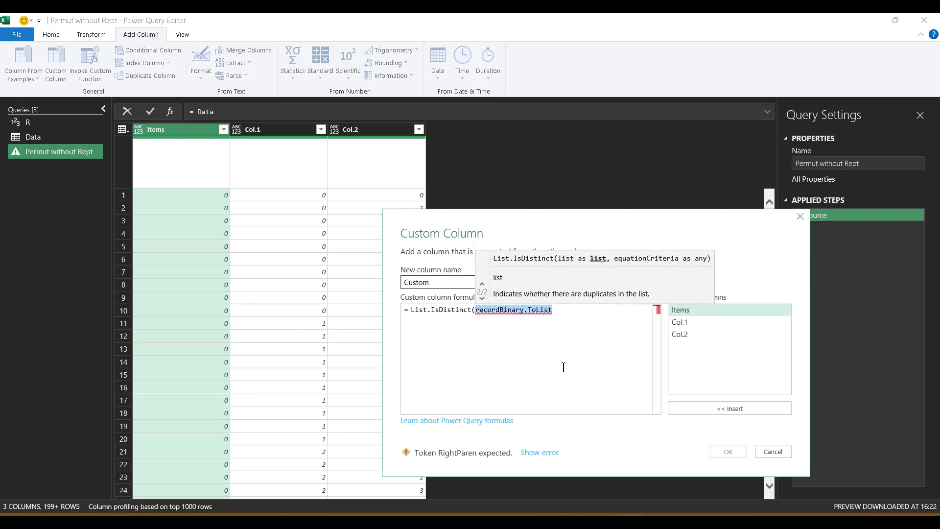
key(BackSpace)
- Complete the custom column formula as List.IsDistinct(Record.ToList(_)) and add the column under the name Custom
text(recor)
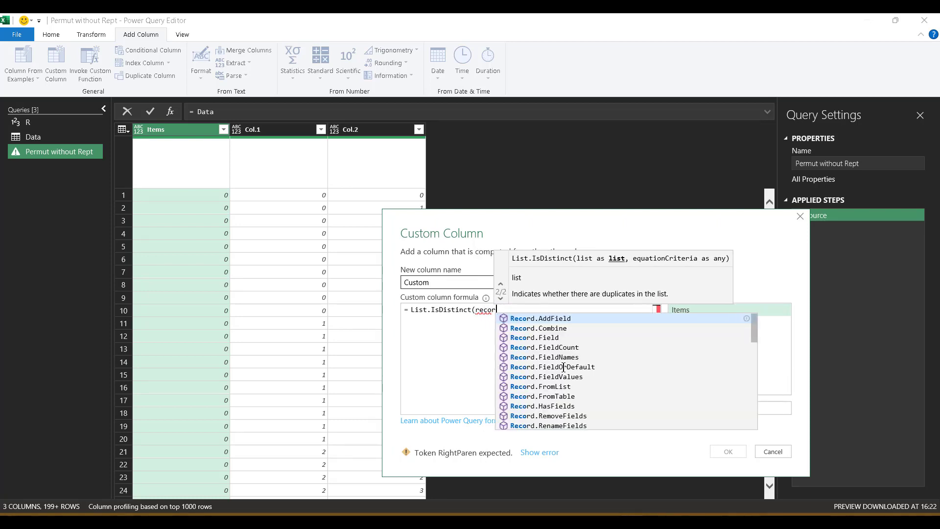
text(d.toli)
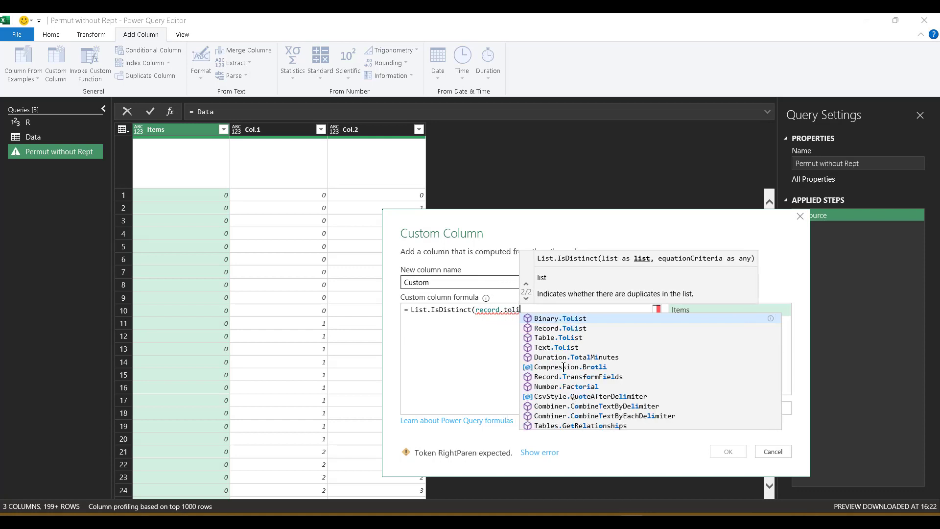
click(556, 330)
drag(499, 310, 476, 310)
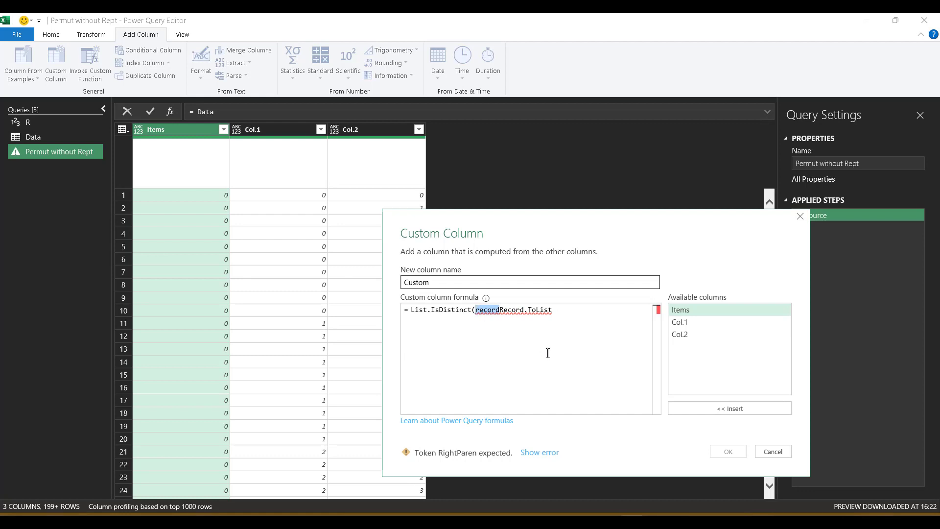
key(BackSpace)
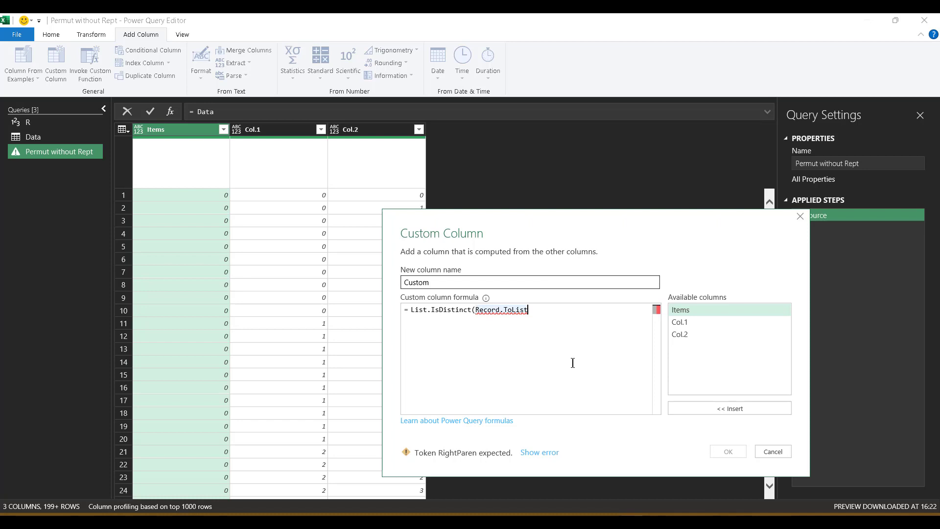
text(()
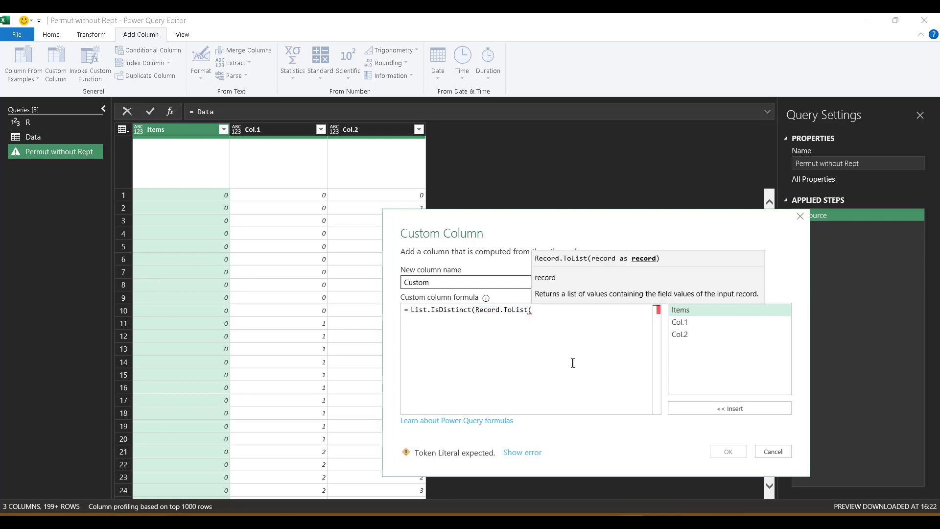
text(_))
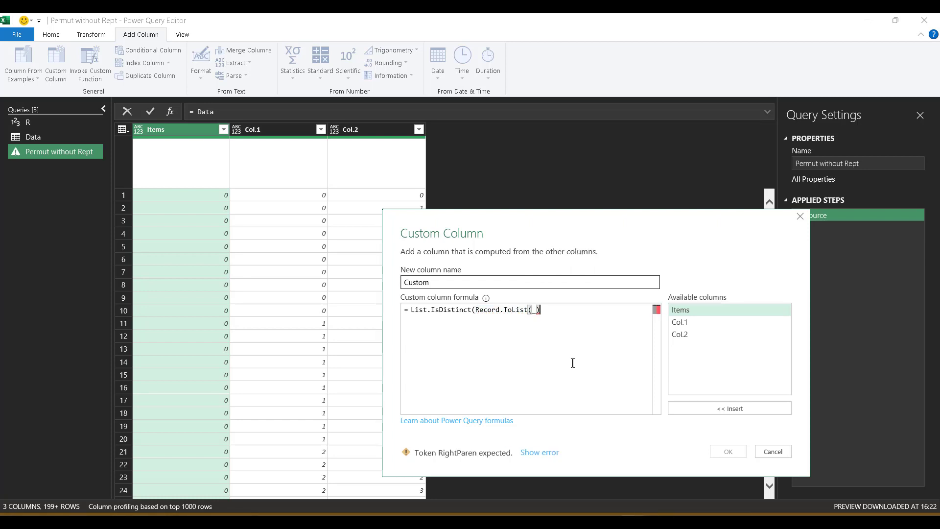
text())
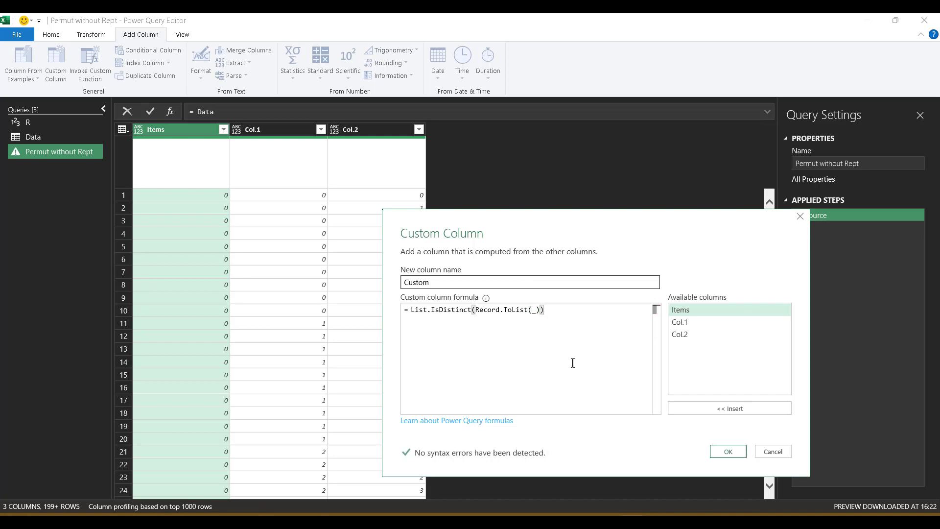
click(729, 451)
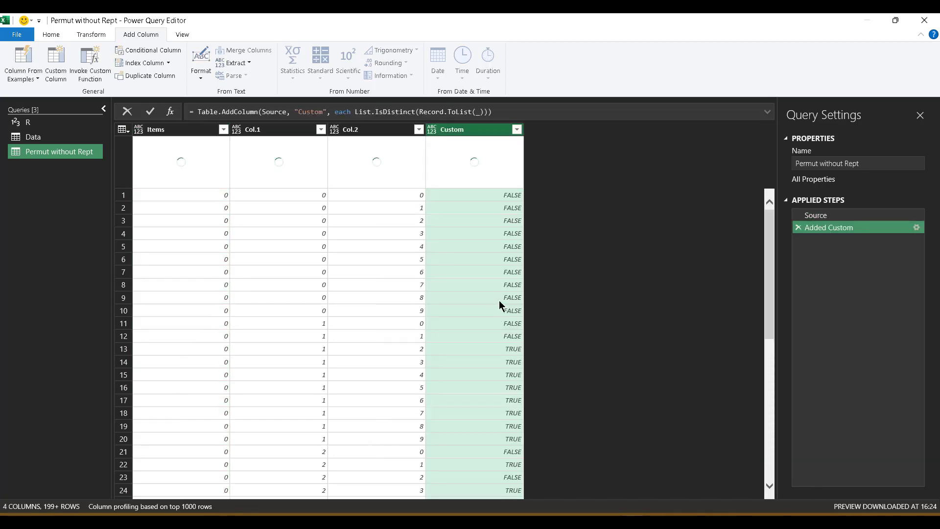
- Filter the Custom column to keep only the TRUE rows and delete the Custom column
click(517, 129)
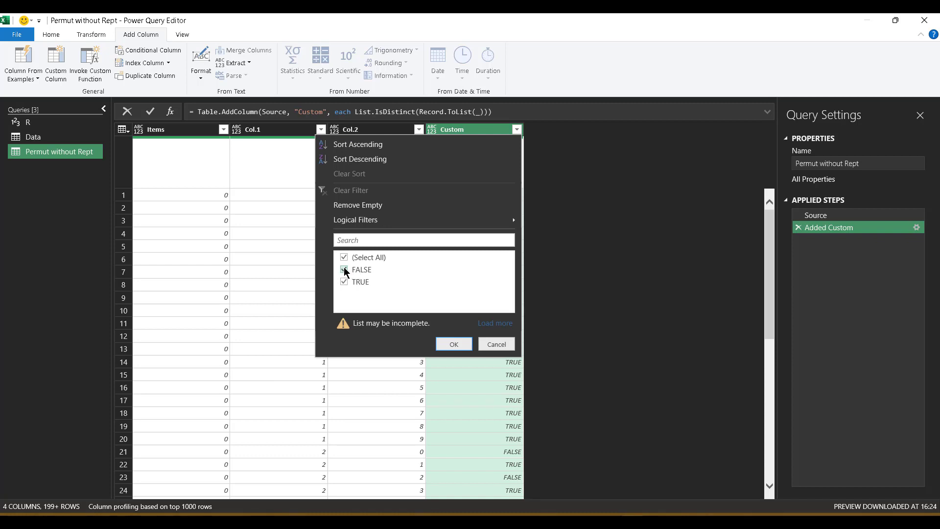
click(344, 270)
click(453, 344)
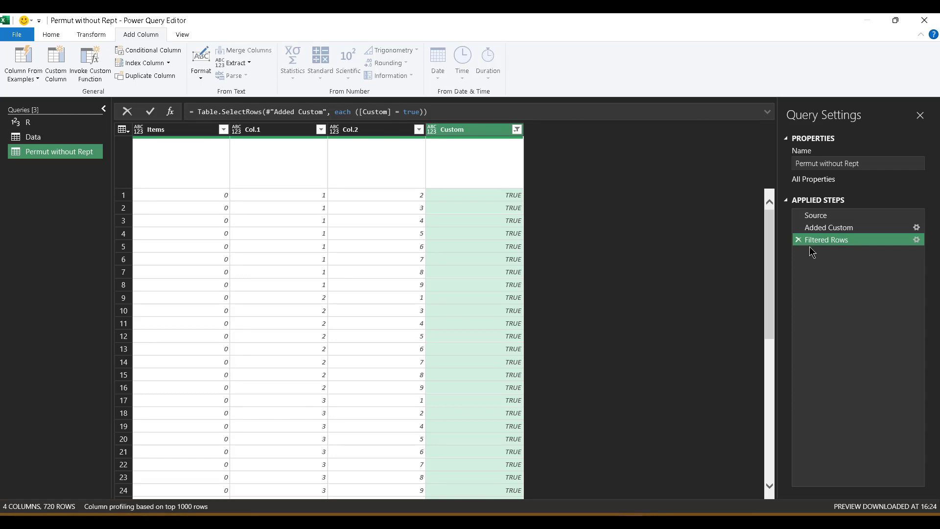
click(463, 134)
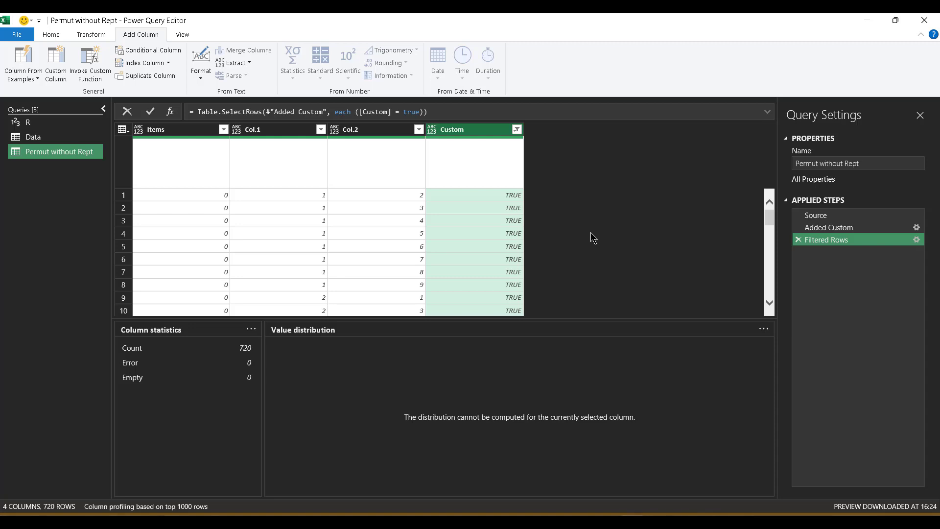
key(Delete)
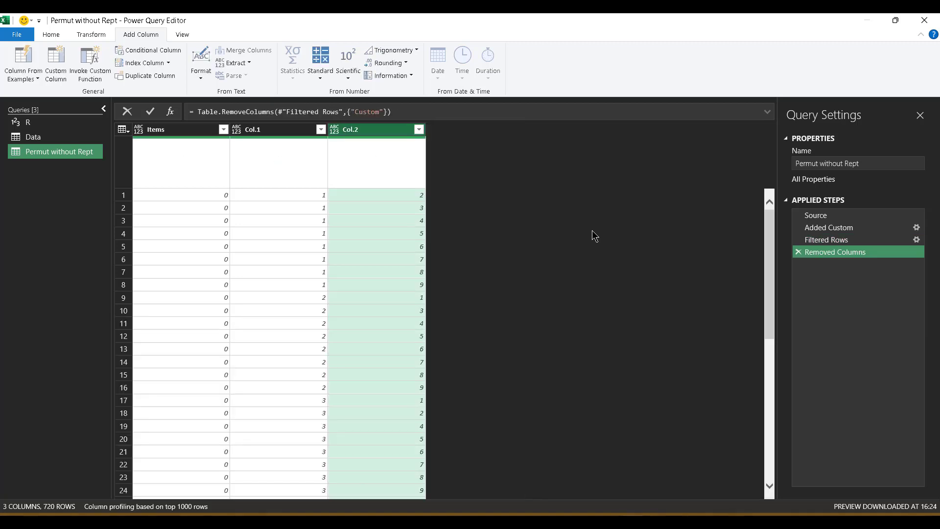
scroll(599, 342, down, 9)
scroll(598, 342, up, 9)
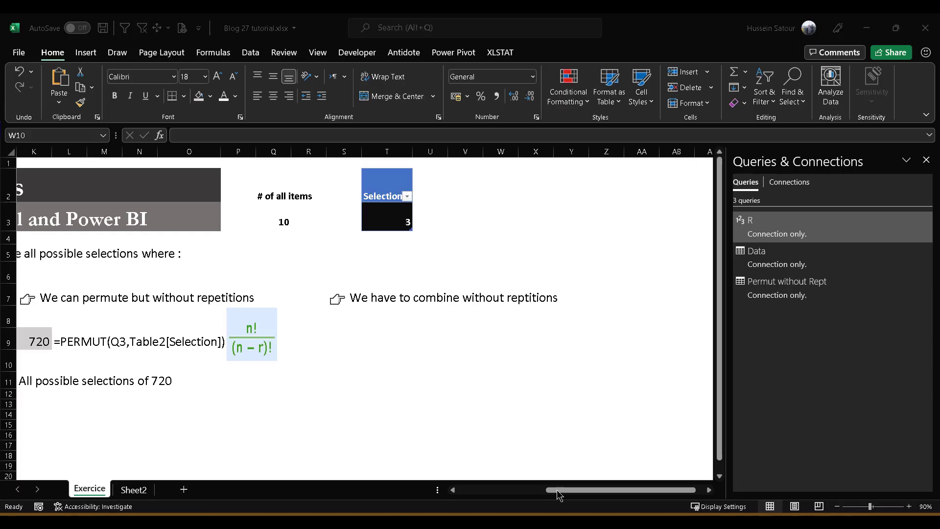
- Paste the copied n!/(r!(n-r)!) formula picture at W9 in the Exercice sheet and make it taller beneath the combine-without-repetition heading
click(493, 492)
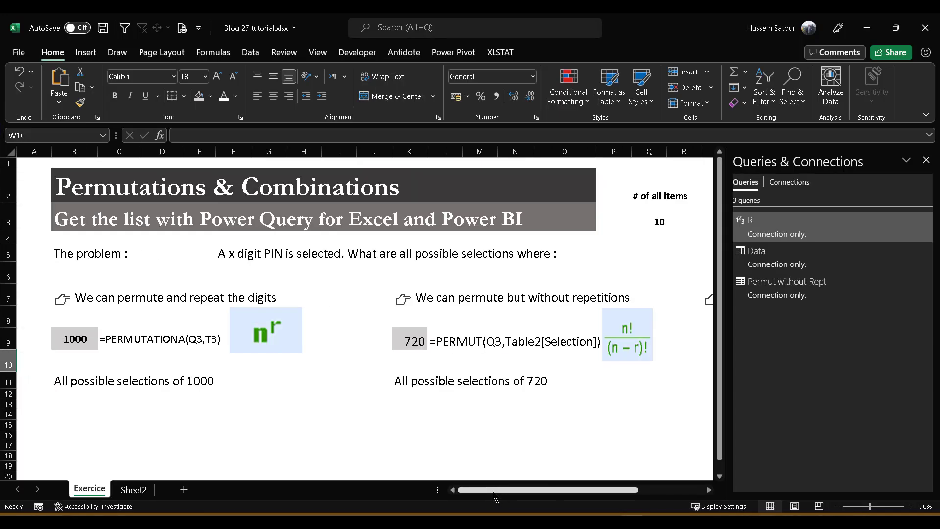
drag(493, 492, 540, 492)
drag(555, 496, 602, 496)
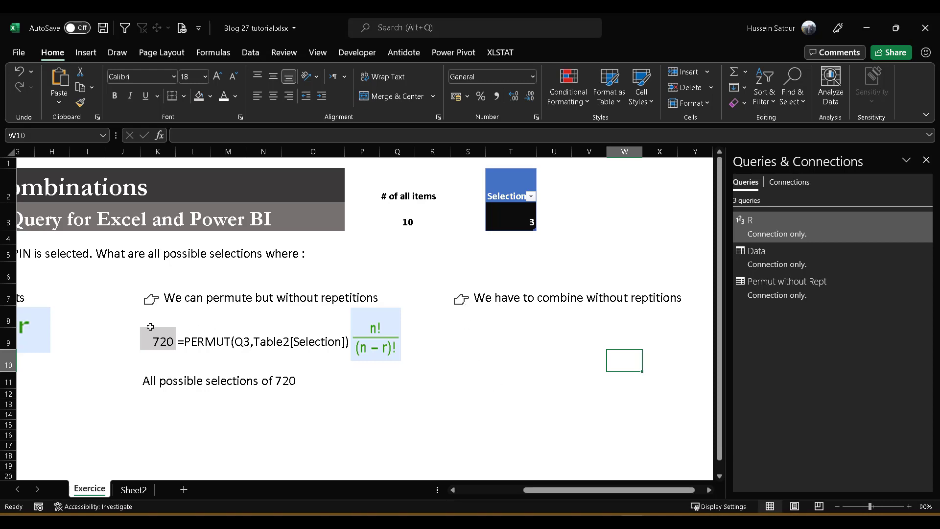
click(629, 338)
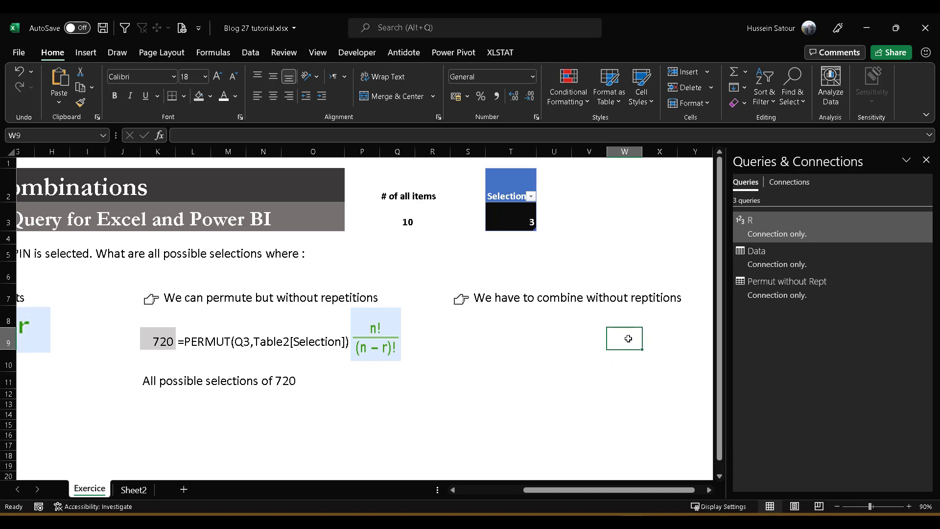
key(ctrl+v)
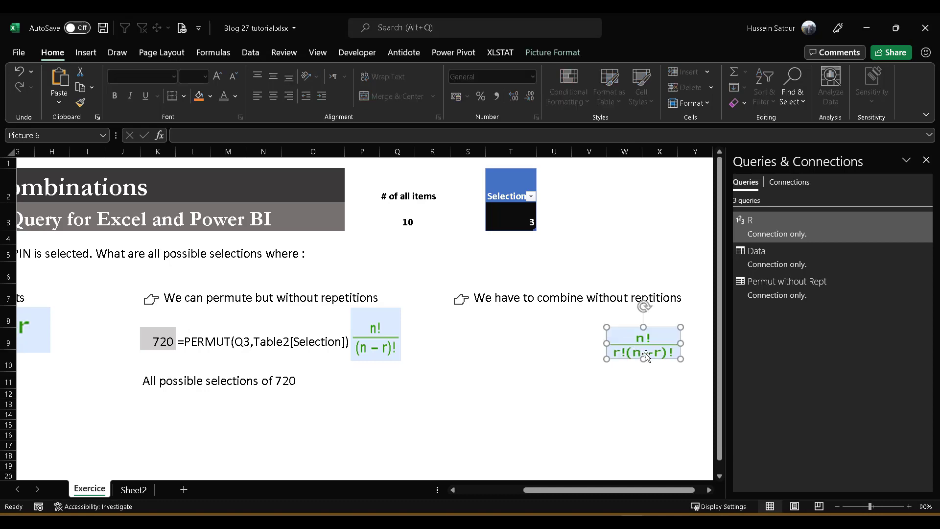
mouse_move(643, 363)
mouse_down()
mouse_move(644, 372)
mouse_move(644, 350)
mouse_up()
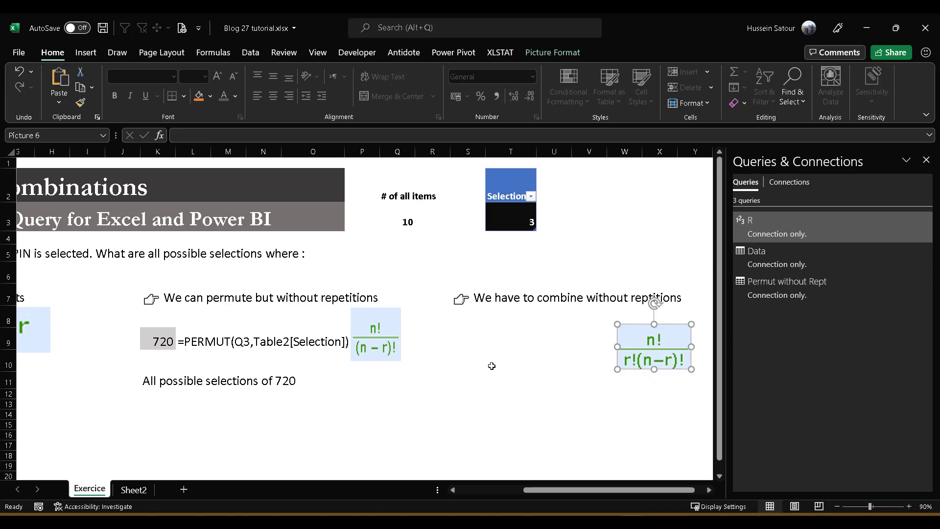
- Copy the result, formula text and caption in K9:O11 to the combination block starting at S9
drag(150, 344, 286, 376)
key(ctrl+c)
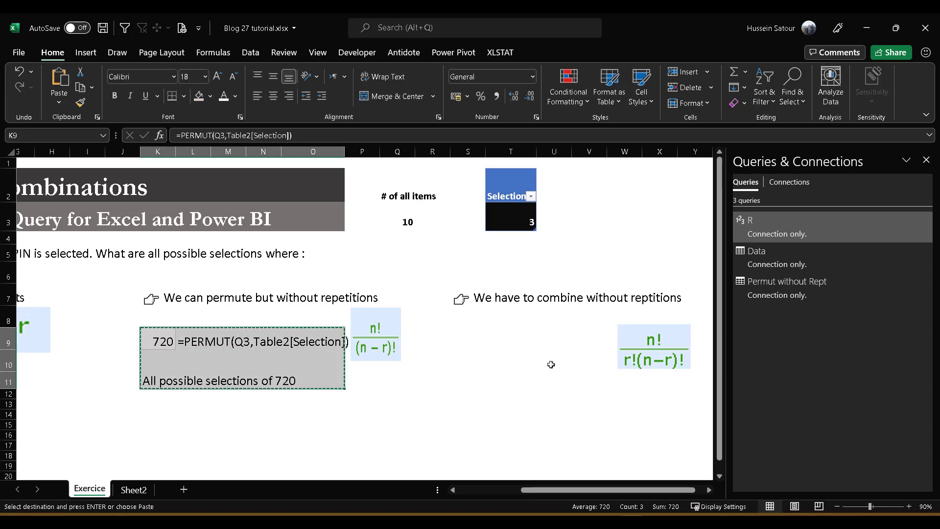
right_click(461, 341)
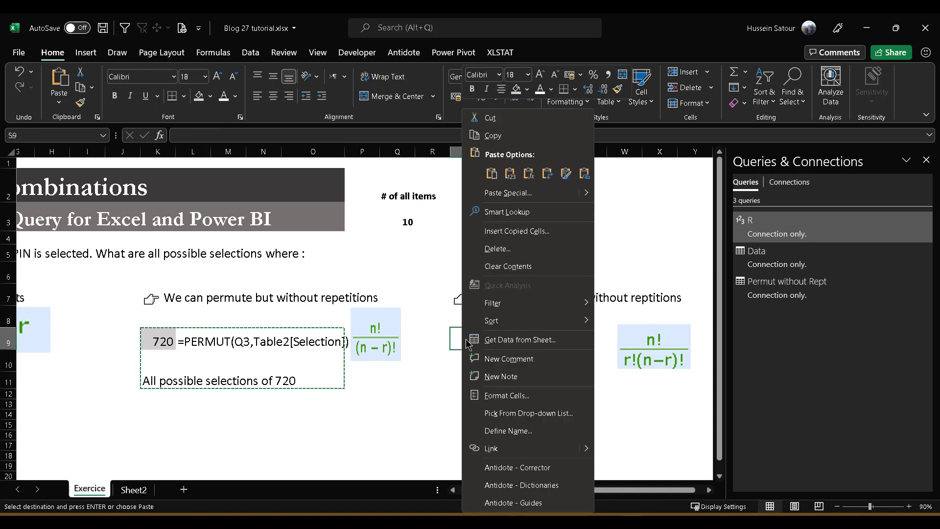
click(496, 173)
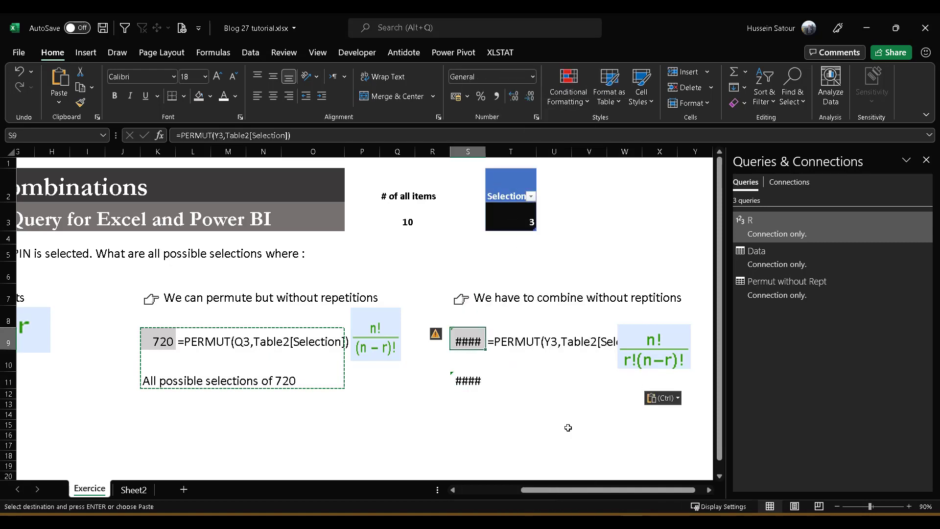
- Replace the formula in S9 with =COMBIN(Q3,Table2[Selection])
key(Delete)
text(=)
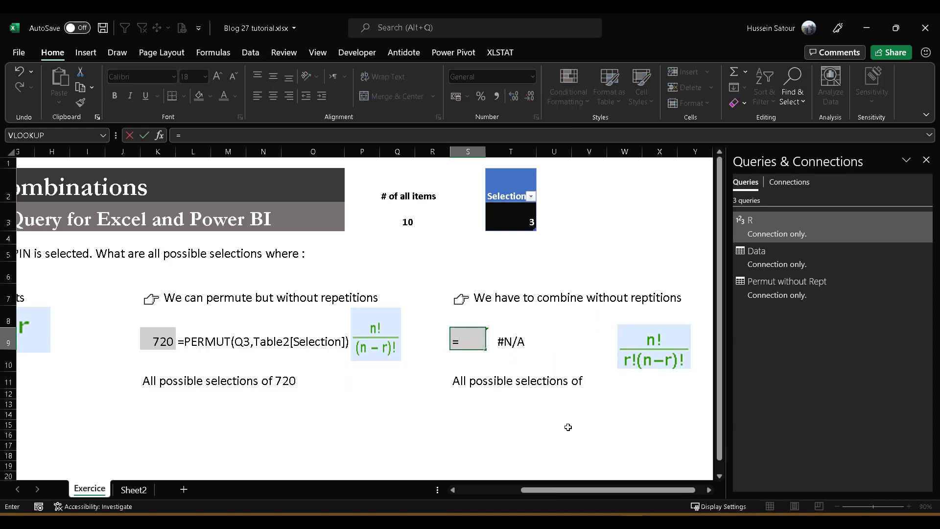
text(comb)
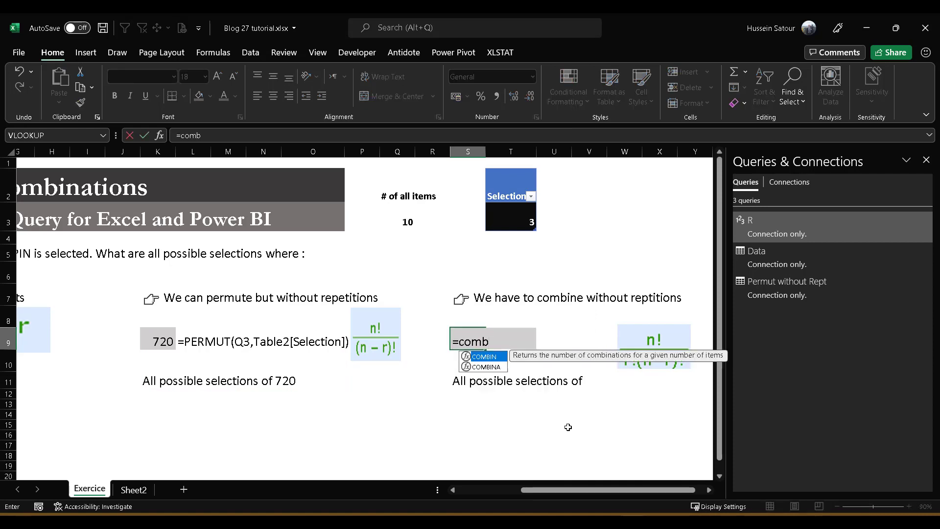
key(Tab)
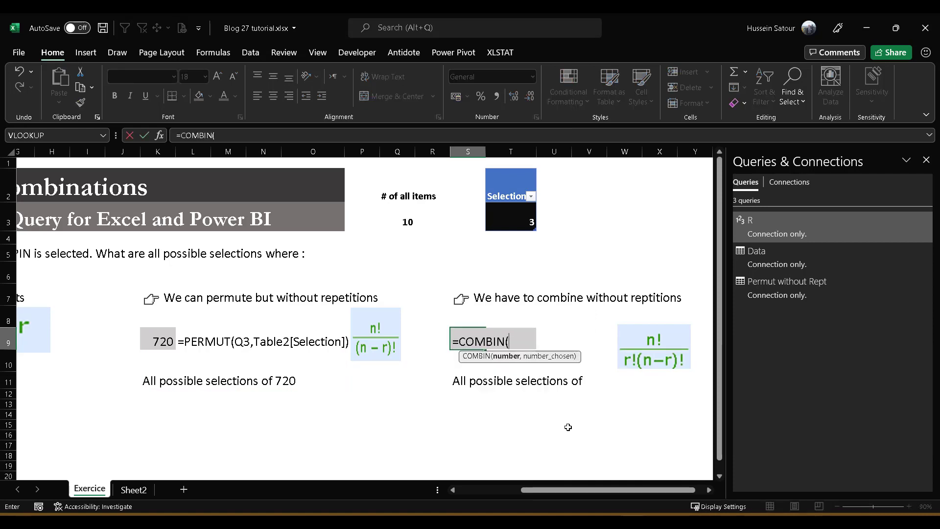
click(409, 221)
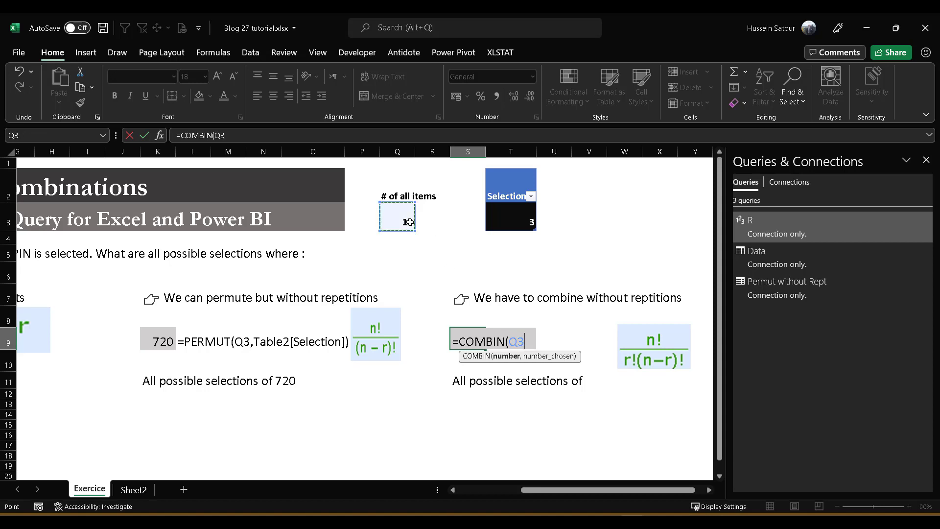
text(,)
click(527, 222)
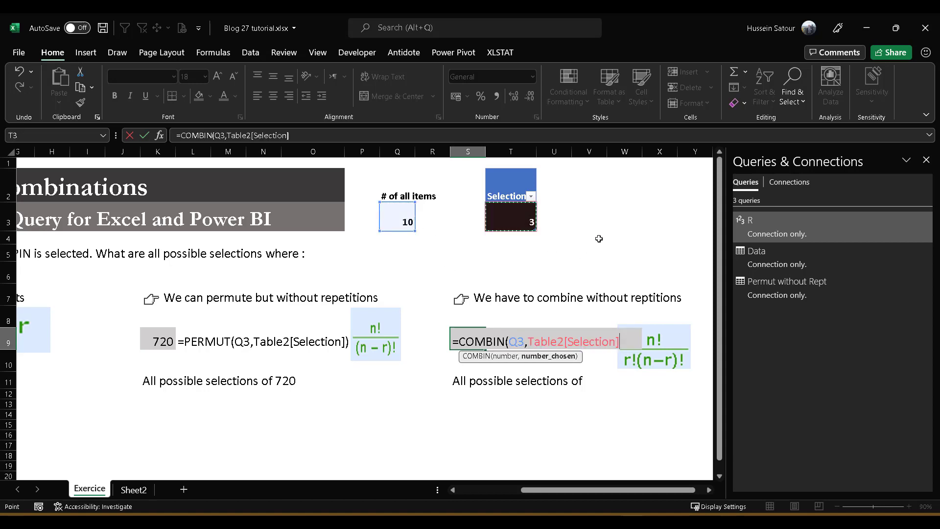
text())
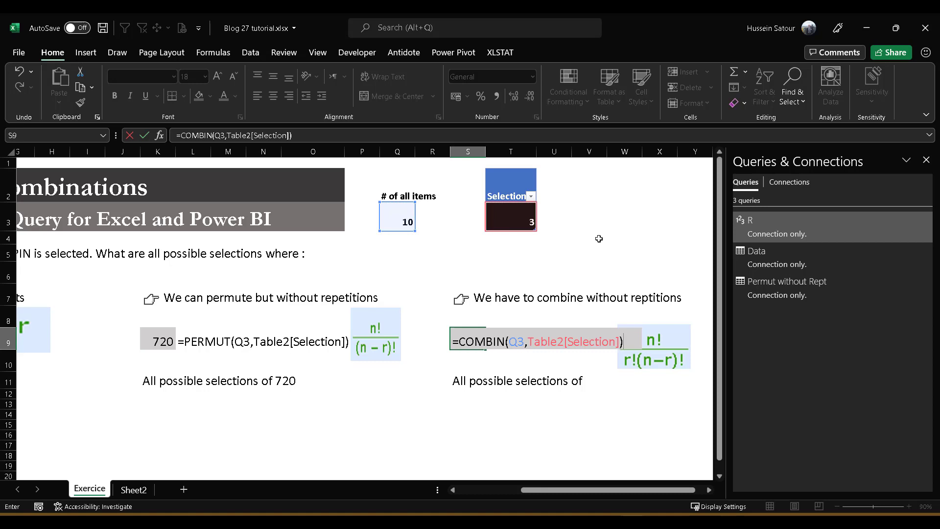
key(Return)
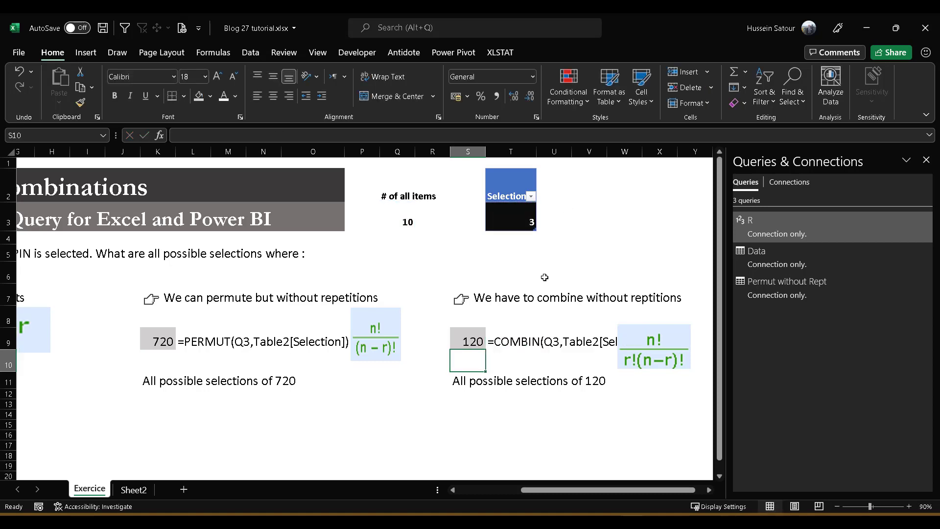
- Shrink the n!/(r!(n-r)!) picture slightly and place it just beyond the end of the COMBIN formula text
drag(654, 348, 694, 347)
scroll(714, 497, right, 3)
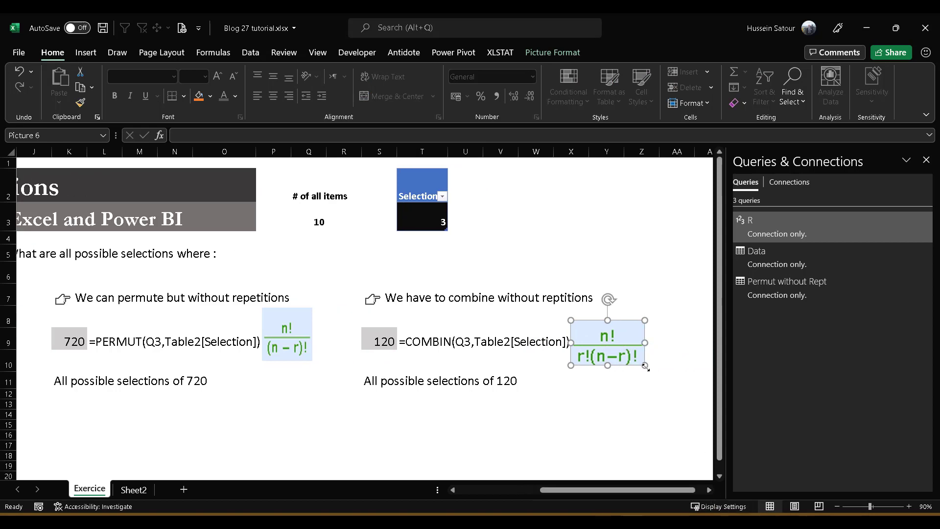
drag(646, 366, 632, 361)
drag(612, 339, 622, 338)
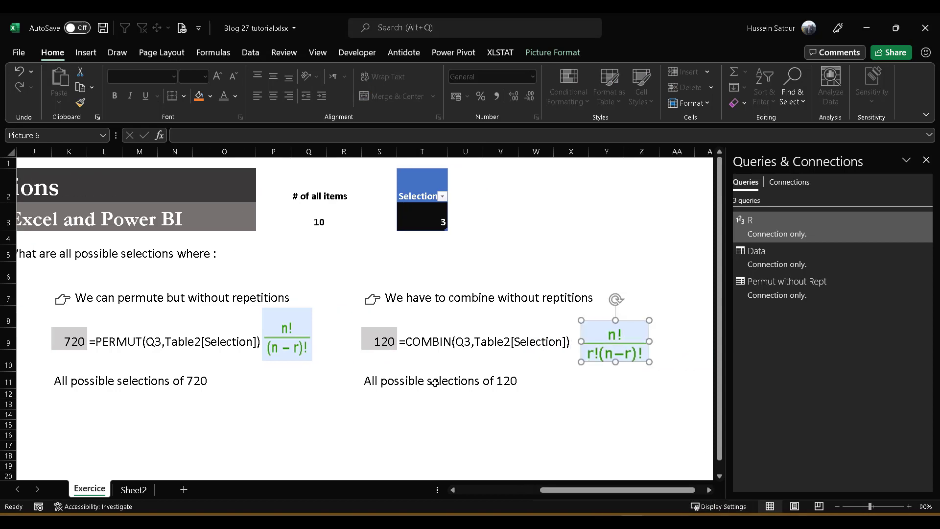
click(378, 403)
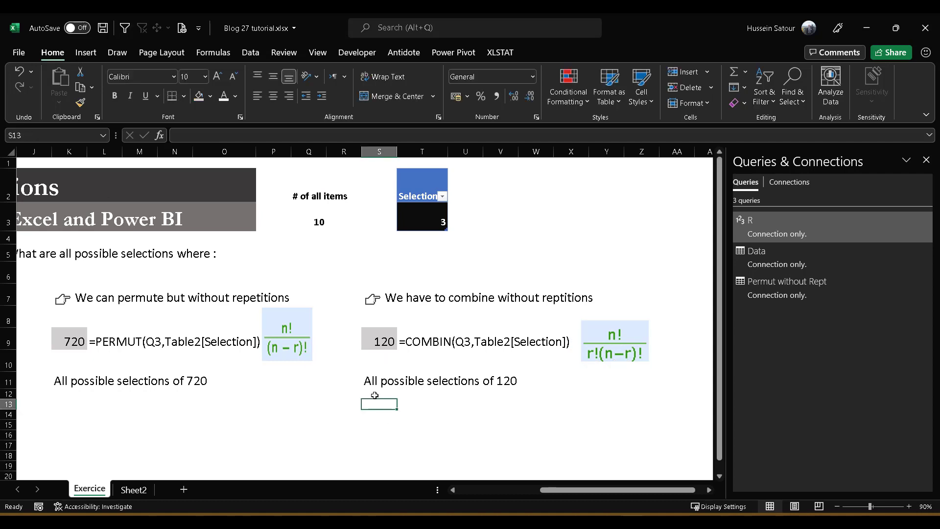
- In the Power Query Editor, create a reference to the Permut without Rept query and rename it Comb without Rept
double_click(810, 294)
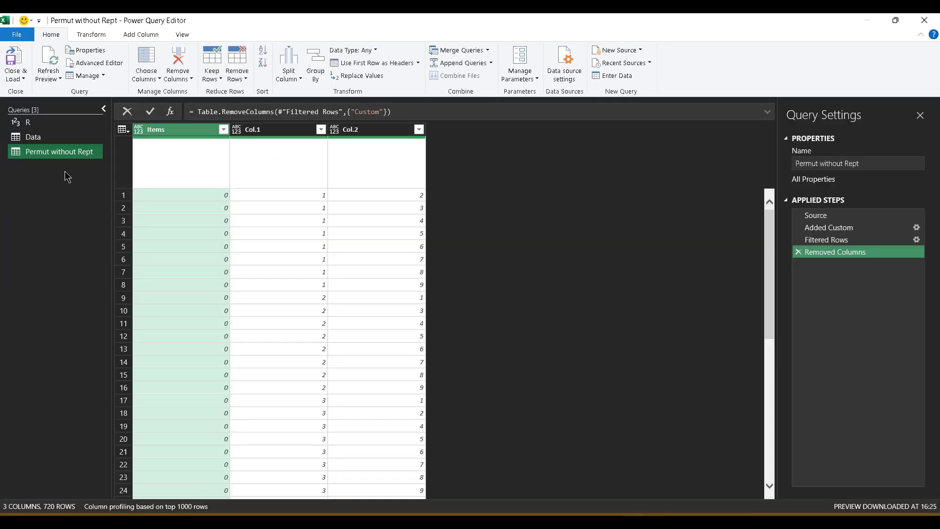
right_click(43, 153)
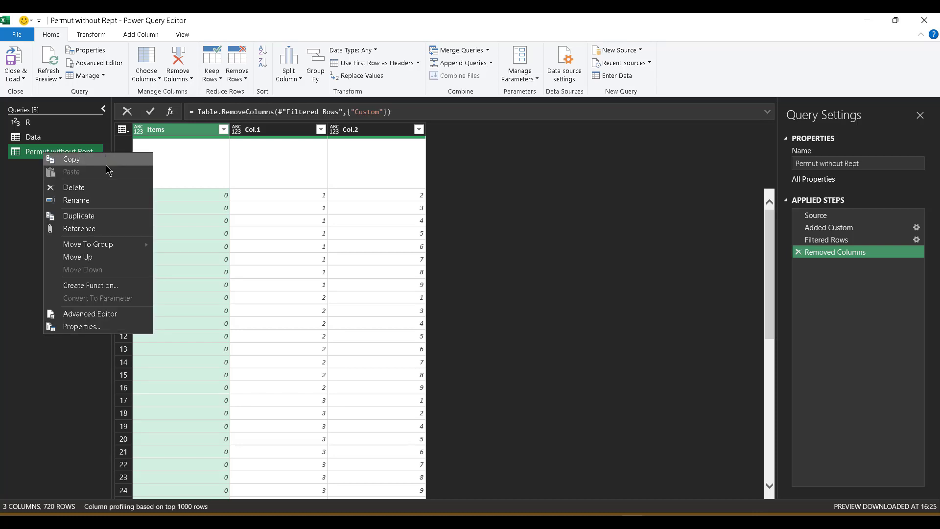
click(105, 229)
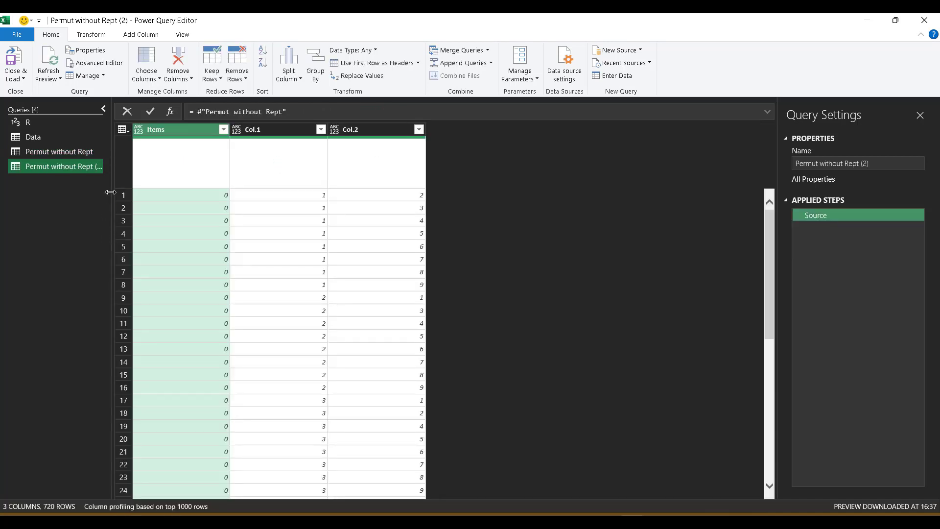
drag(110, 197, 139, 201)
double_click(81, 166)
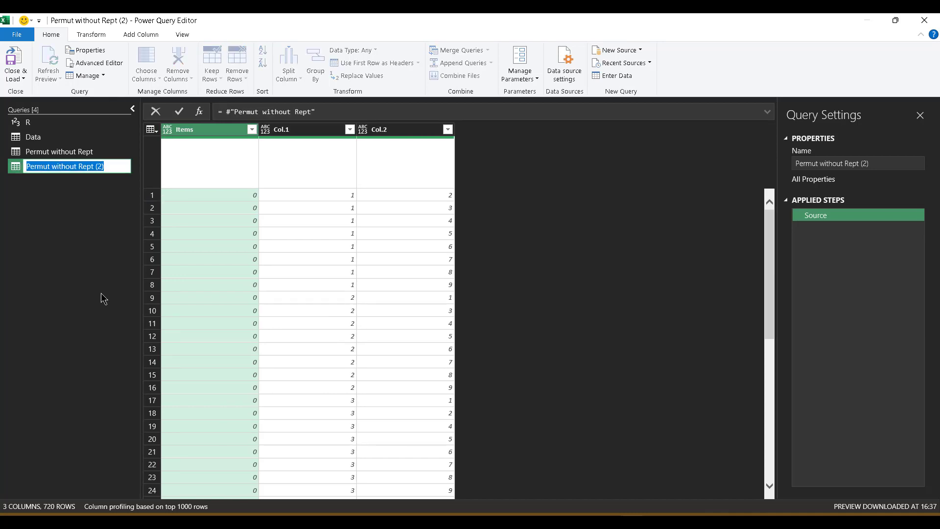
text(Comb)
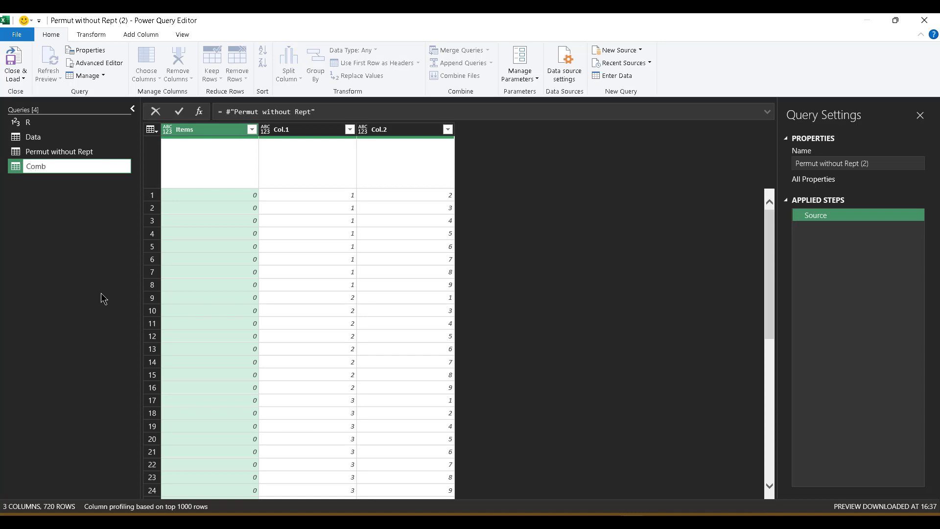
text( without Rept)
key(Return)
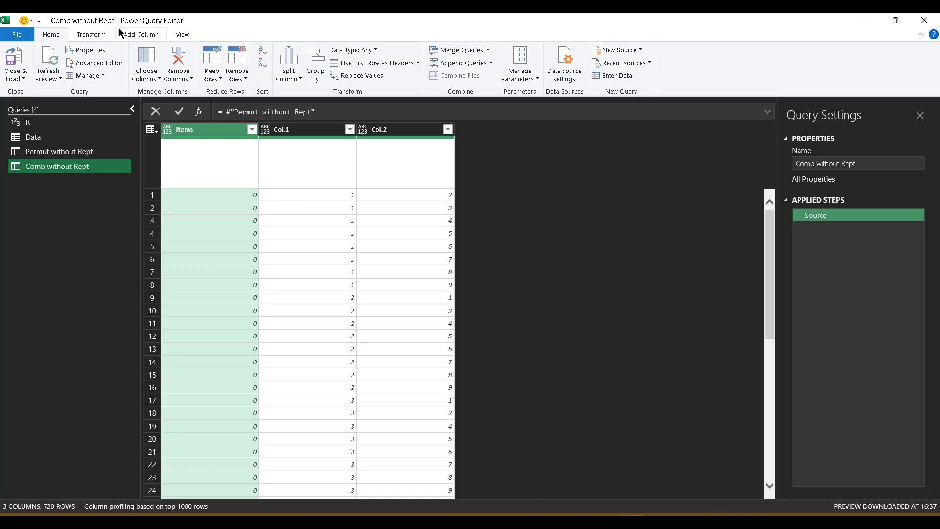
- Start a custom column in the Comb without Rept query and insert the Record.ToList function in its formula
click(104, 35)
click(141, 34)
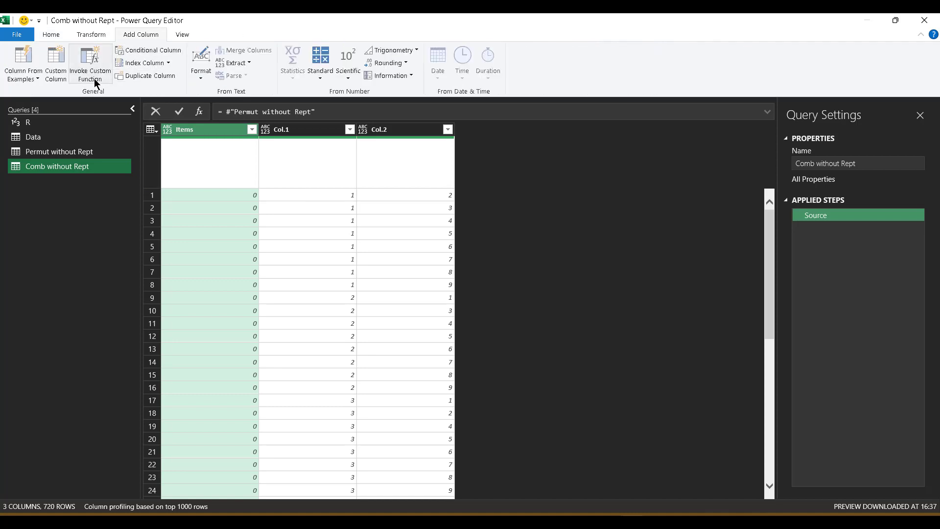
click(53, 68)
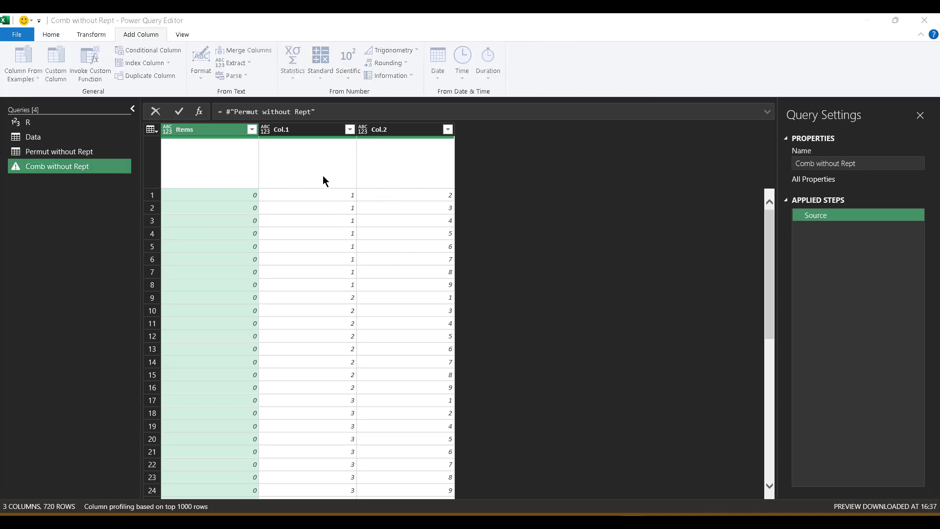
drag(340, 142, 332, 224)
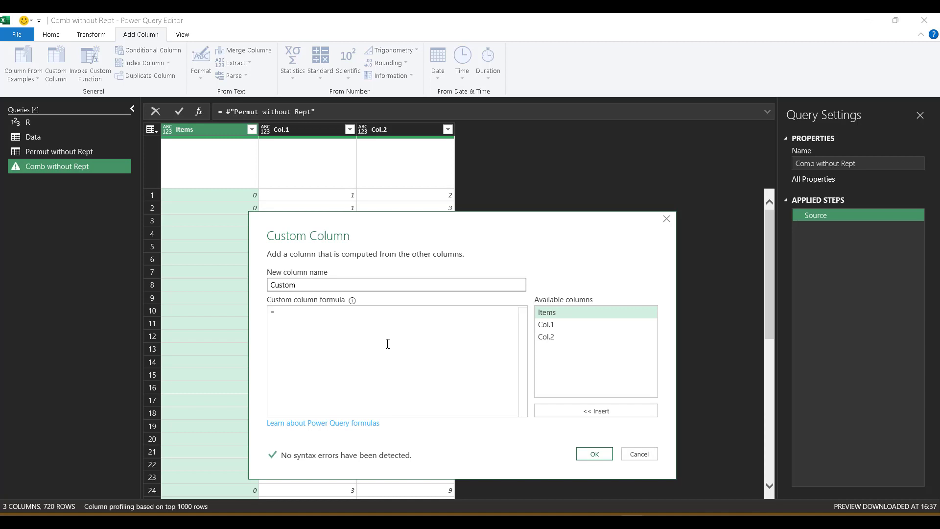
text(recor)
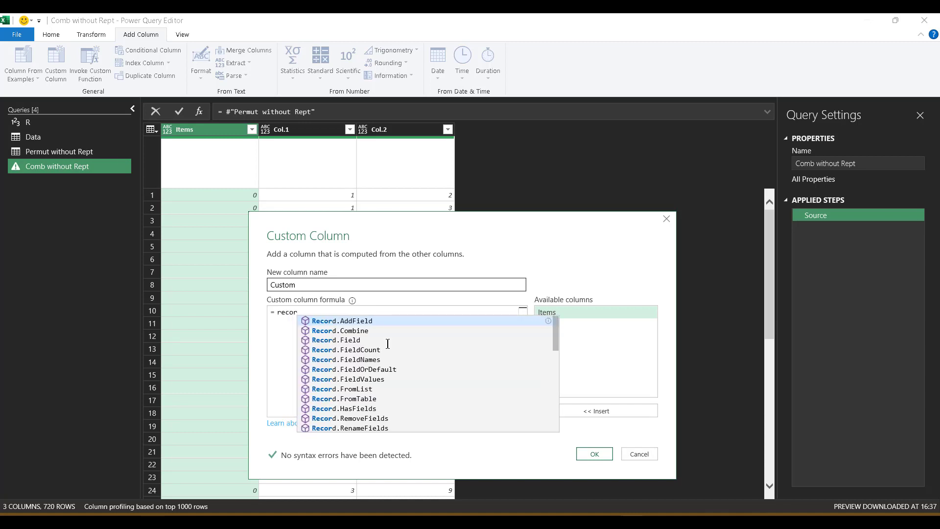
text(d)
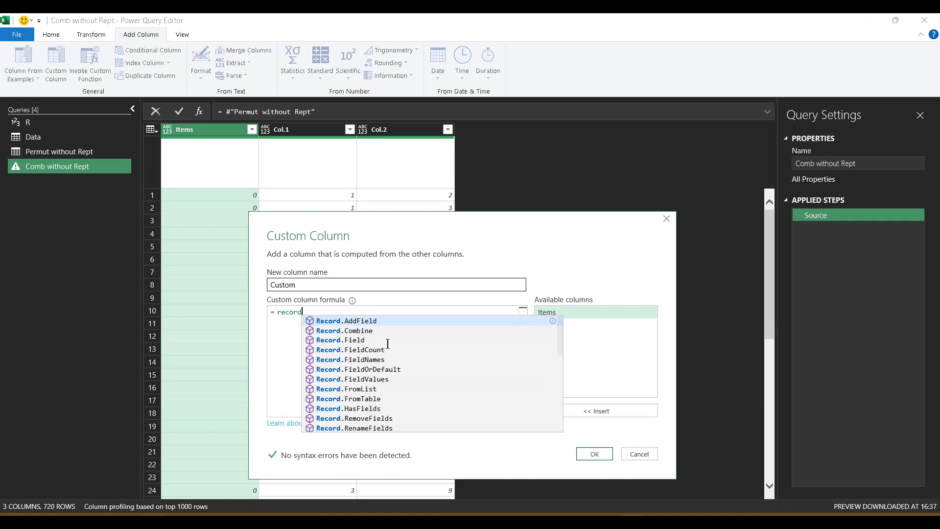
text(.tolist)
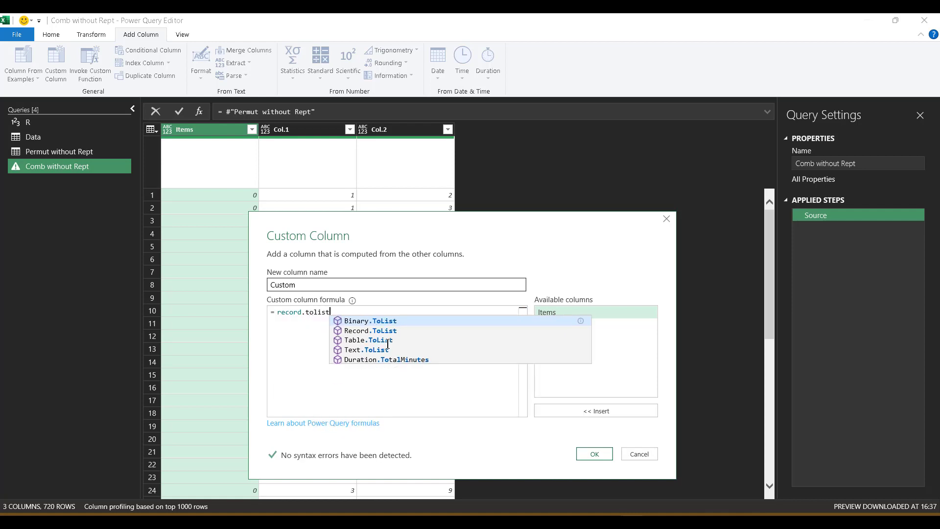
click(382, 335)
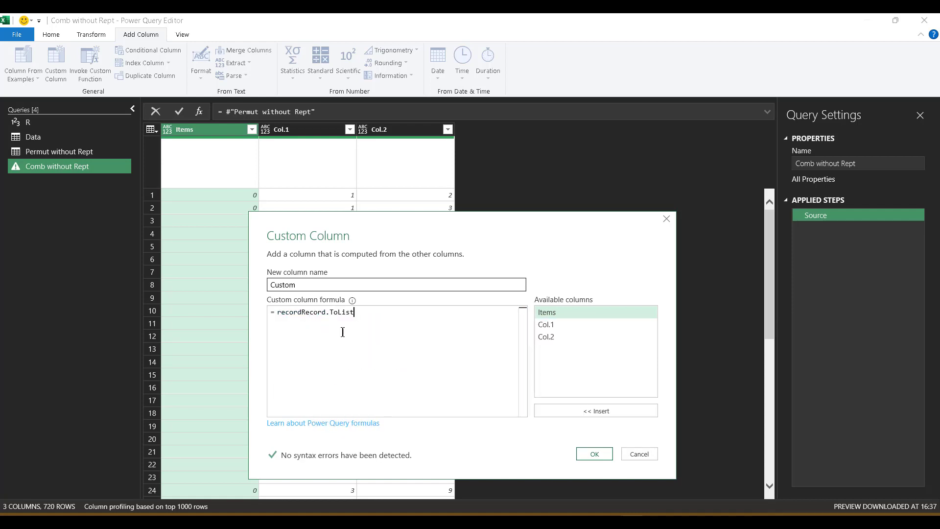
- Remove the duplicate "record" text, complete the formula as Record.ToList(_), and add the column under the name Custom
double_click(287, 312)
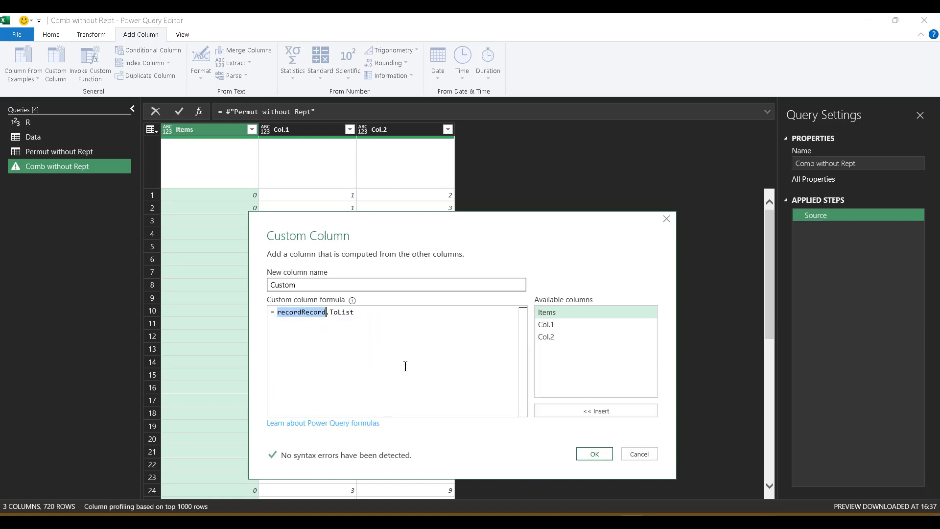
key(Left)
key(Right)
key(Right)
key(Right)
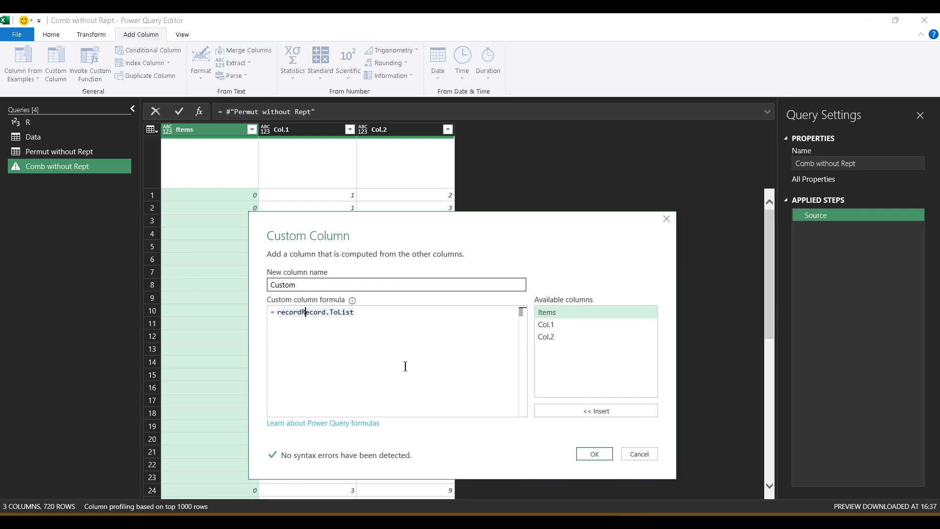
key(ctrl+shift+Left)
key(BackSpace)
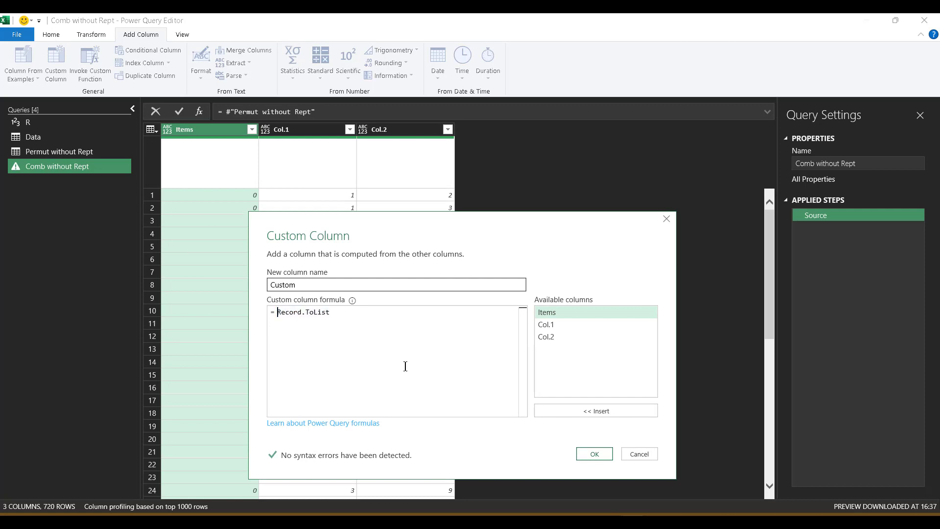
text(()
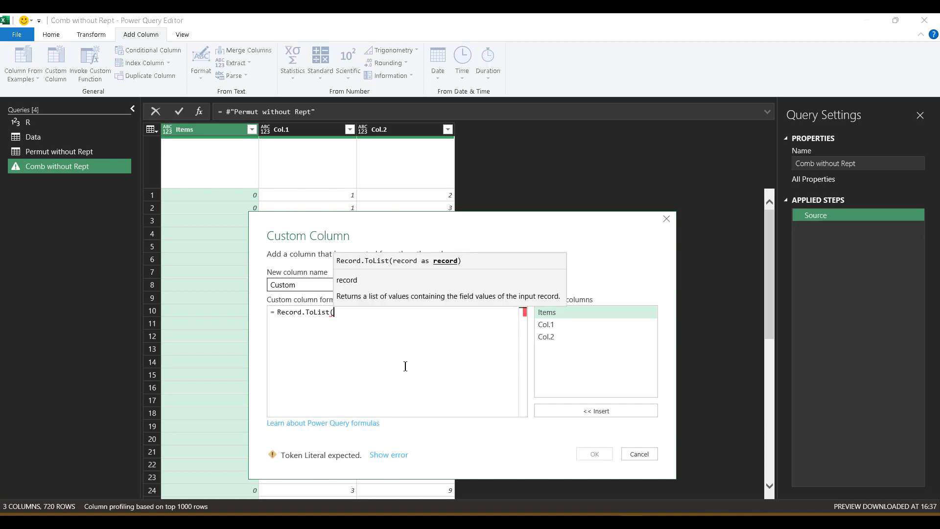
text(_))
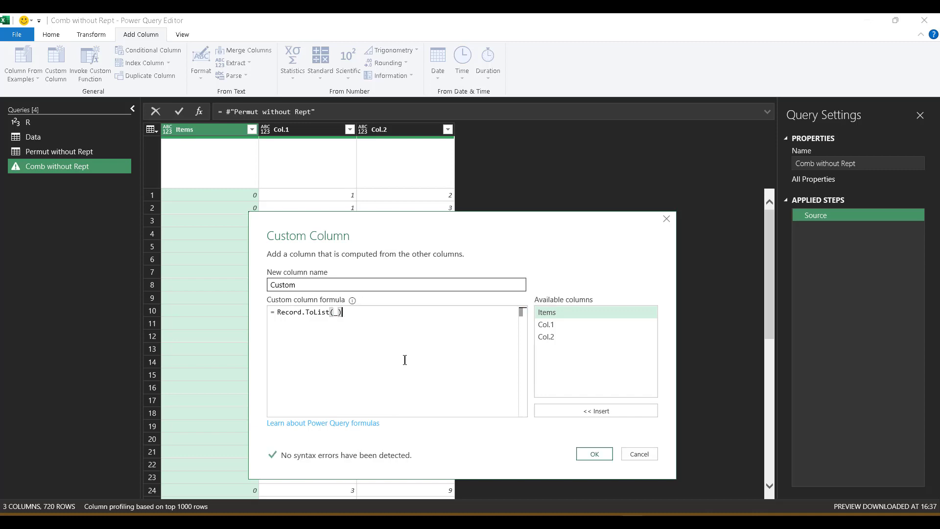
click(604, 453)
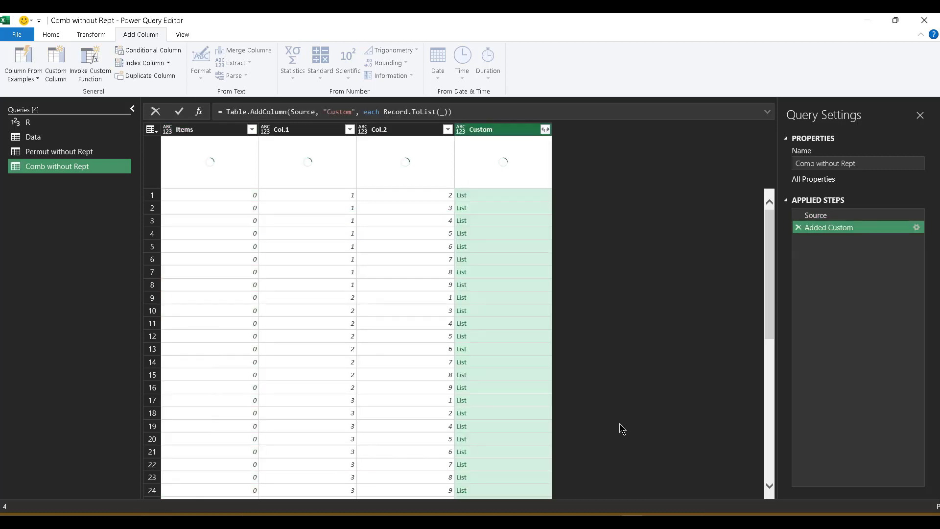
- Preview the list contents of the first two rows in the Custom column
click(492, 195)
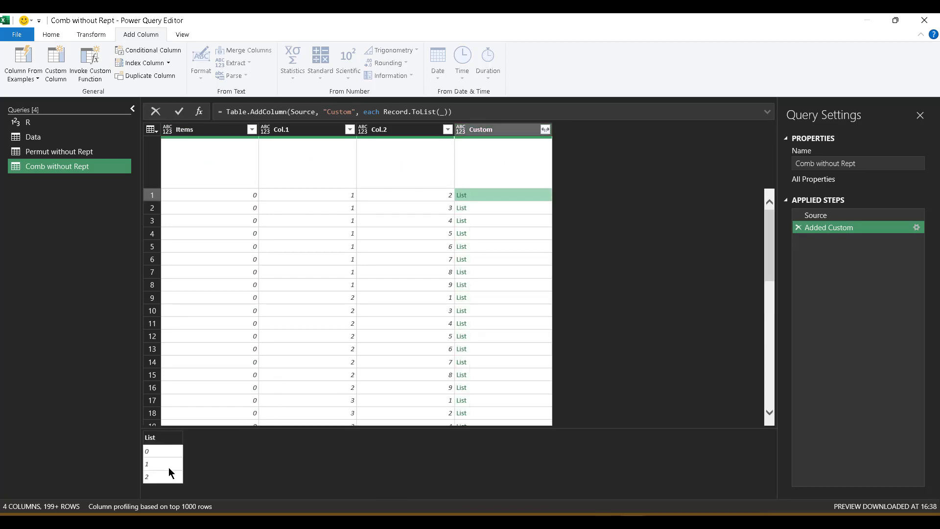
click(482, 209)
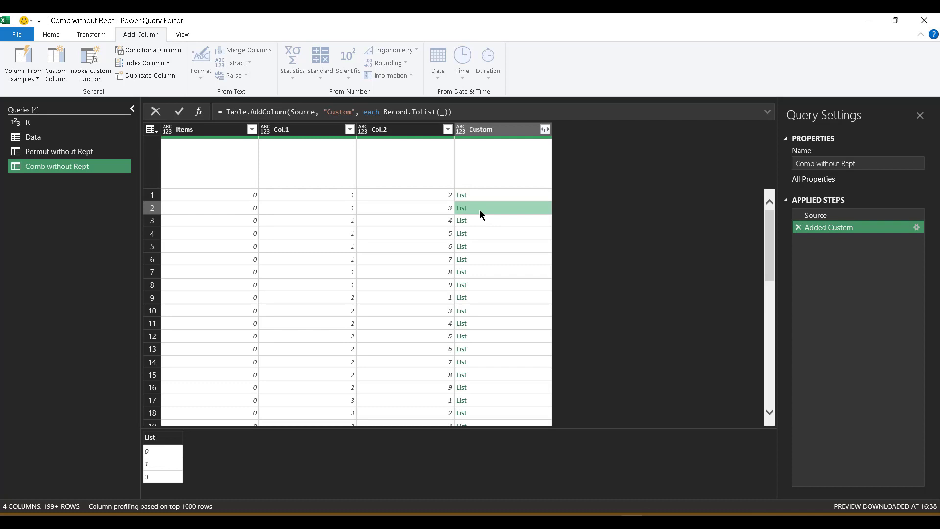
click(496, 198)
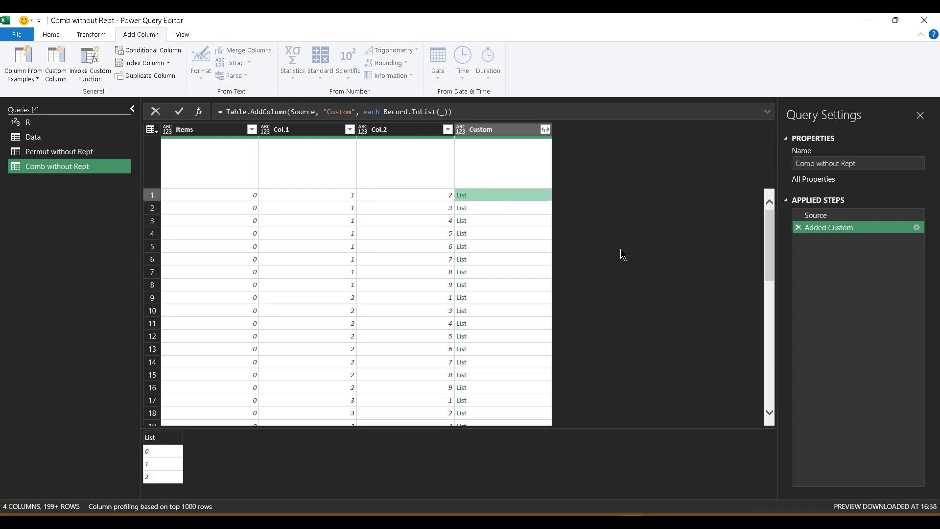
- Edit the Added Custom step so the Custom column's formula becomes List.Sort(Record.ToList(_))
click(917, 228)
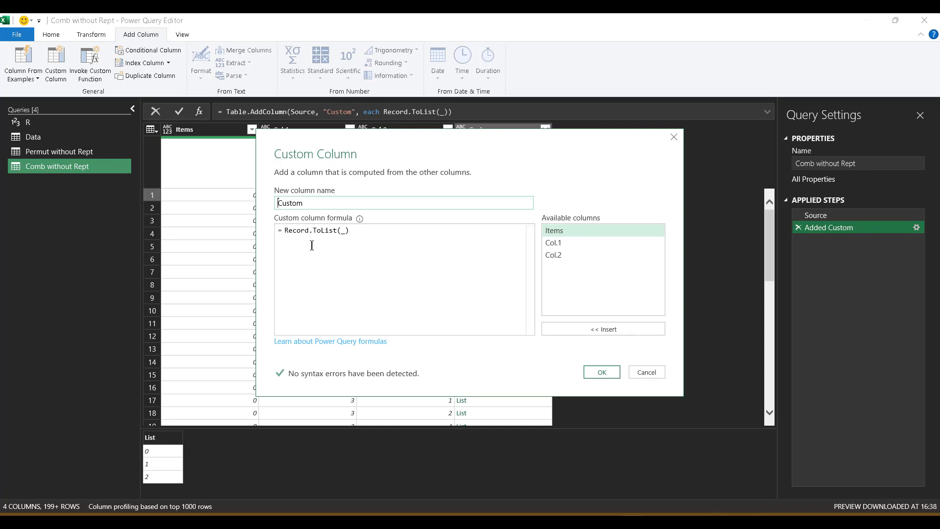
click(286, 231)
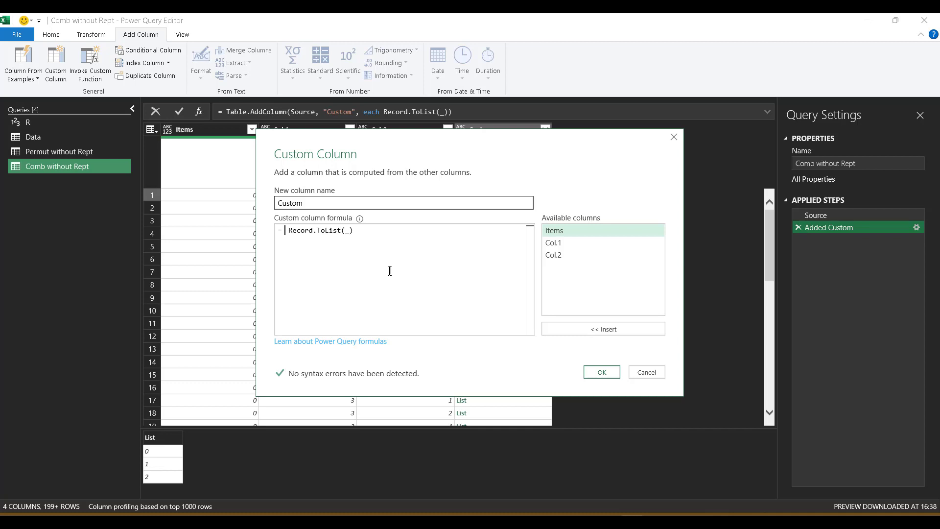
text(list)
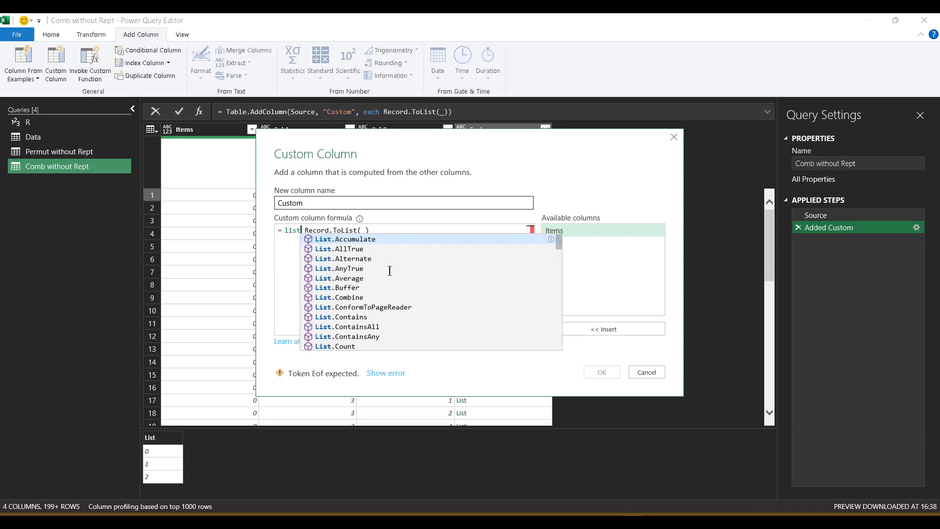
text(.sort)
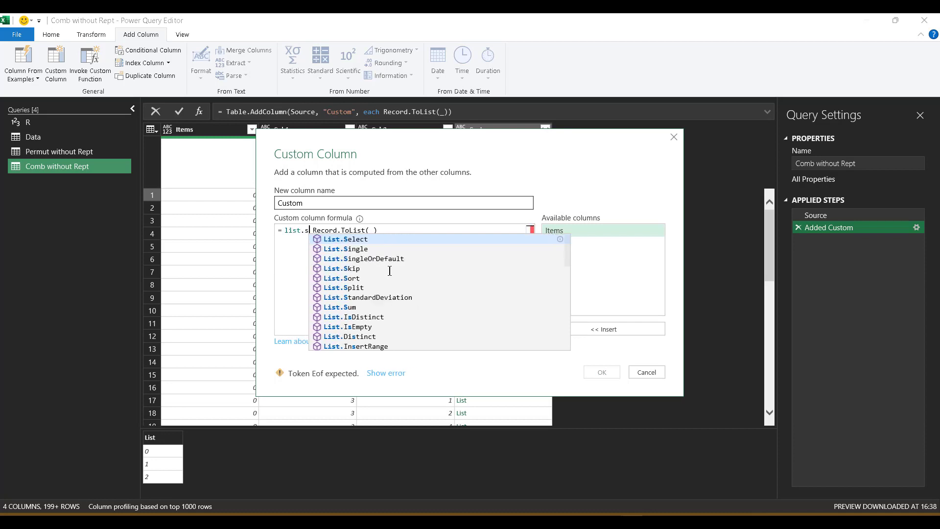
key(Tab)
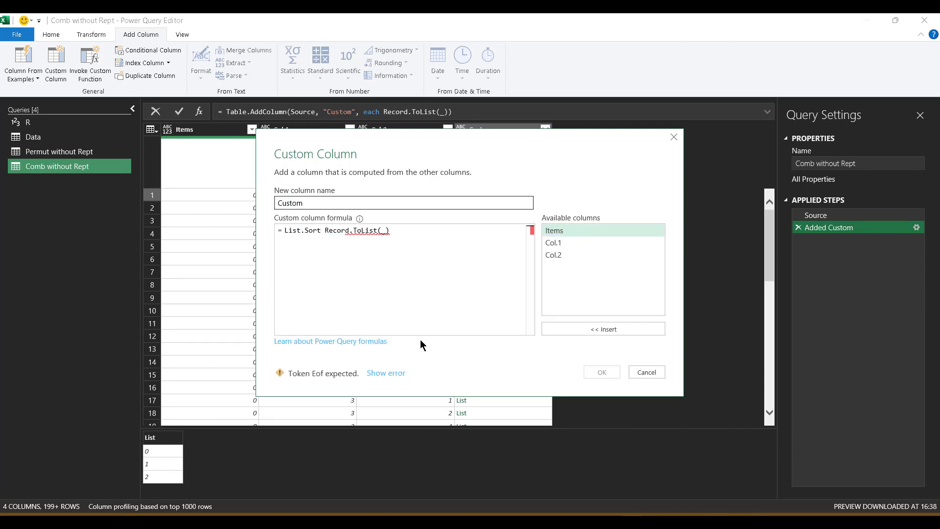
text(()
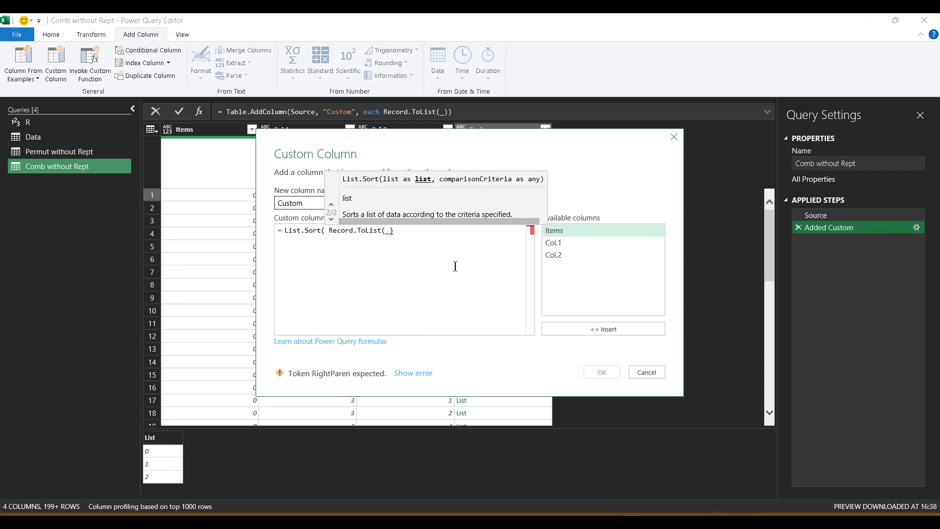
key(Delete)
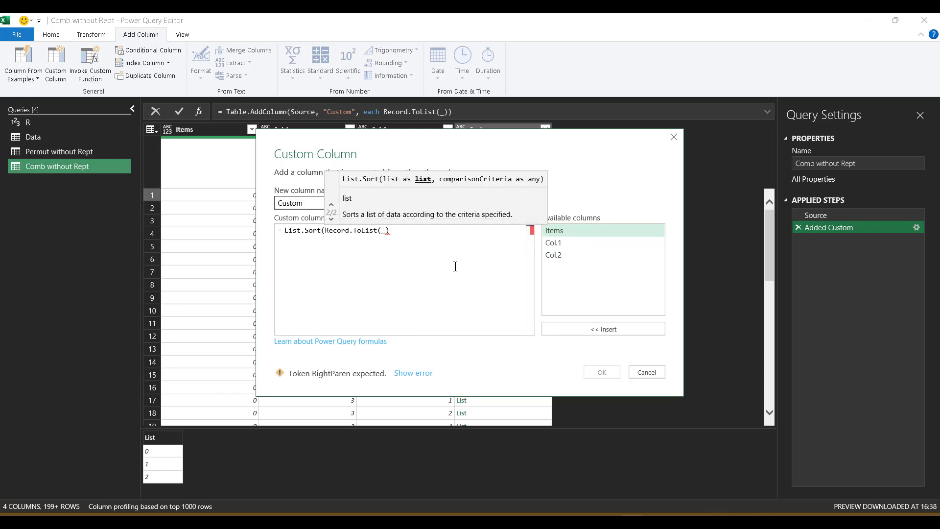
click(423, 238)
text())
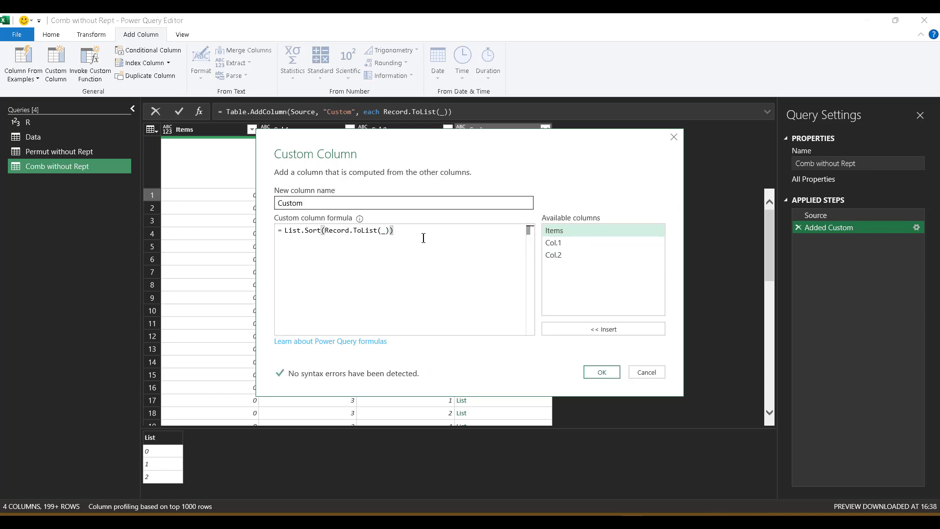
click(608, 372)
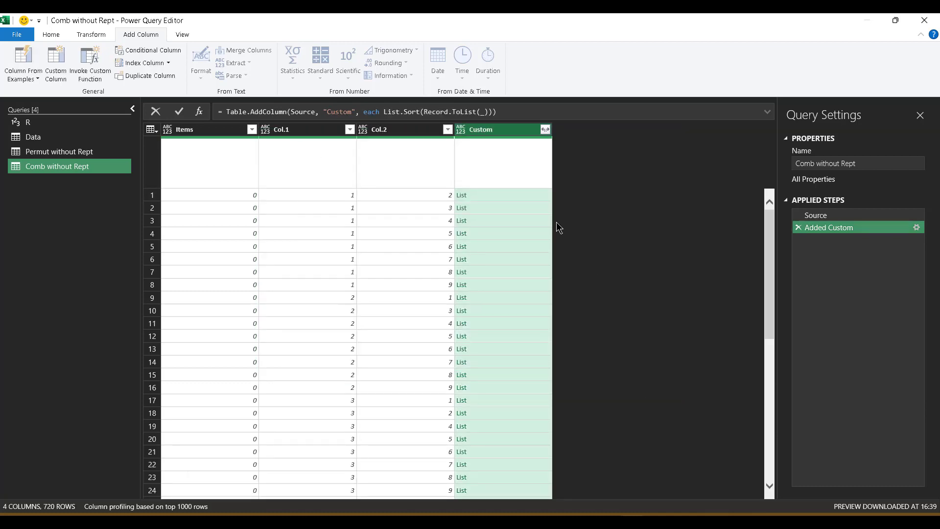
- Preview the sorted list contents in several rows of the Custom column, from row 1 down to row 16
click(504, 197)
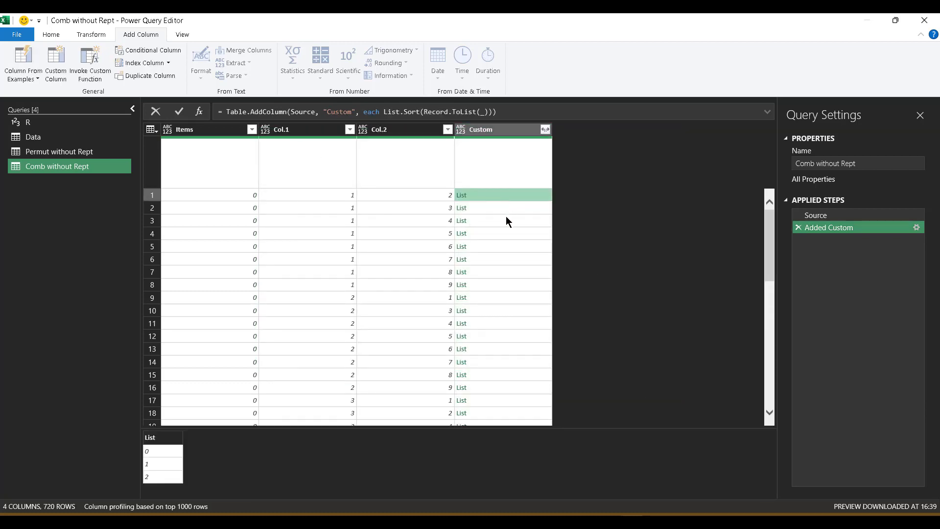
click(506, 217)
click(507, 260)
click(513, 335)
click(521, 388)
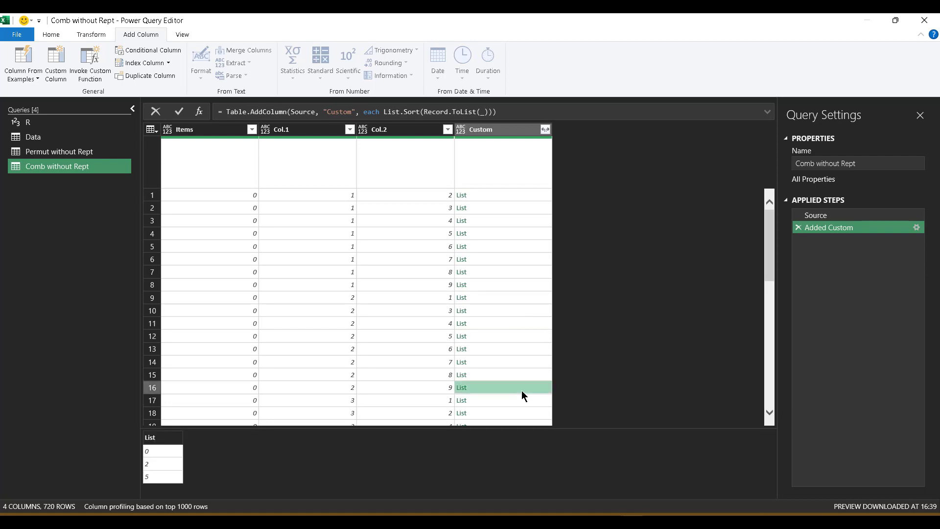
click(499, 194)
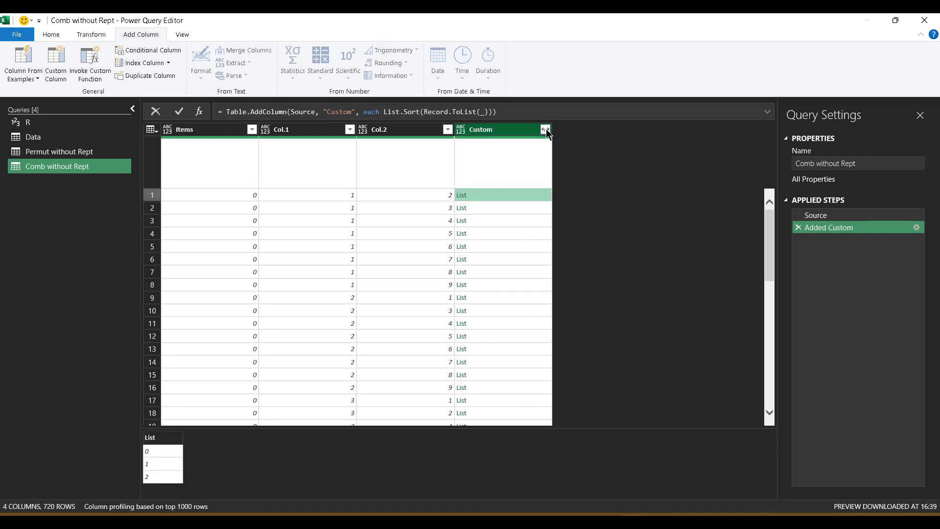
click(545, 129)
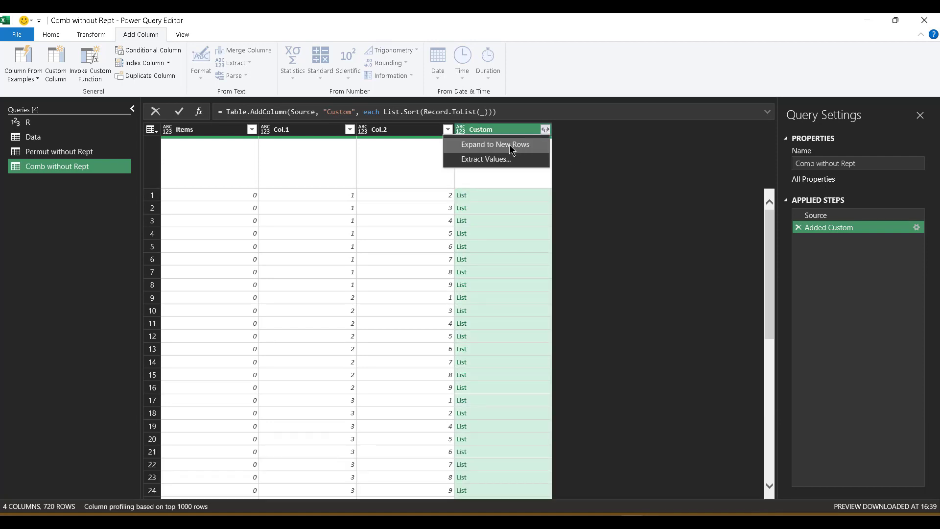
click(472, 146)
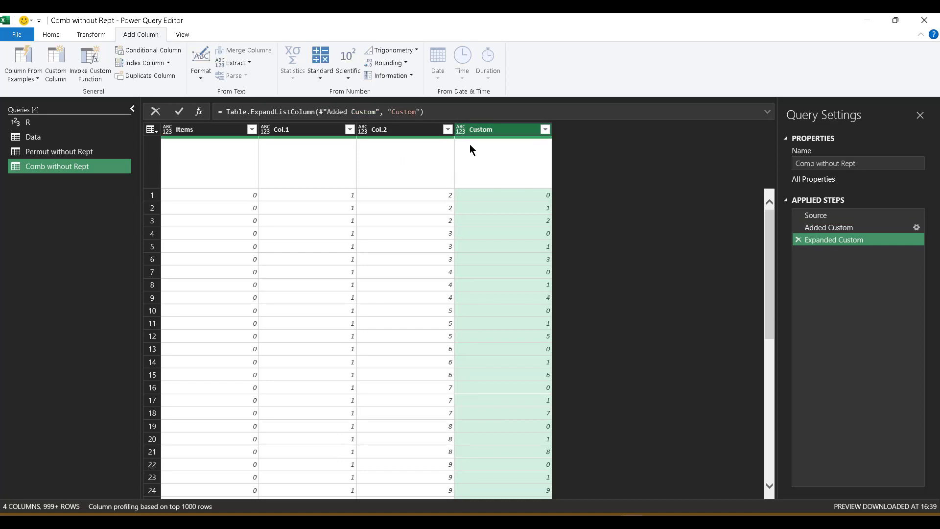
click(796, 240)
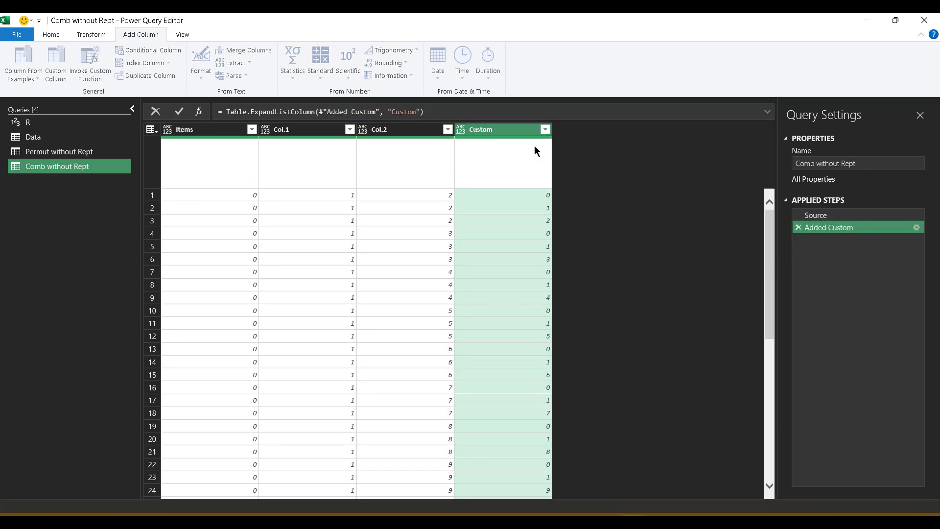
- Extract the values from the Custom column's lists as text, with None as the delimiter
click(545, 130)
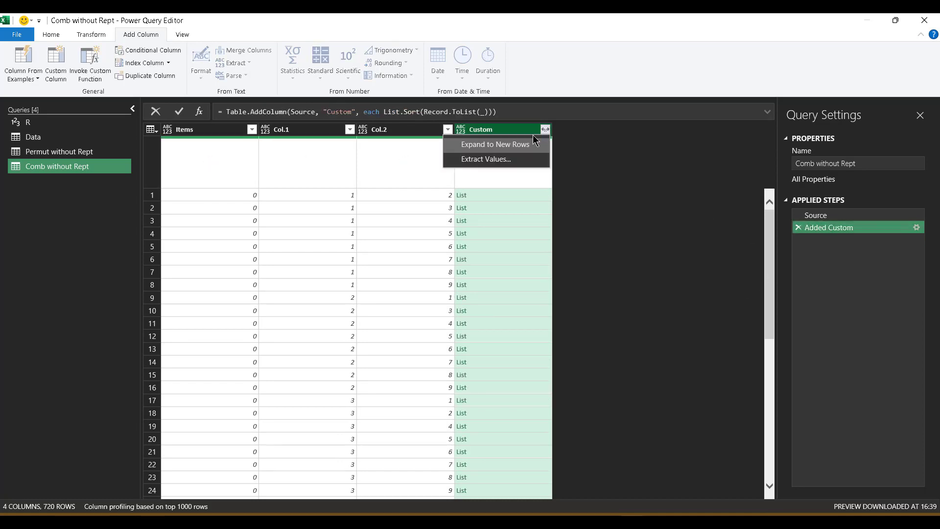
click(480, 159)
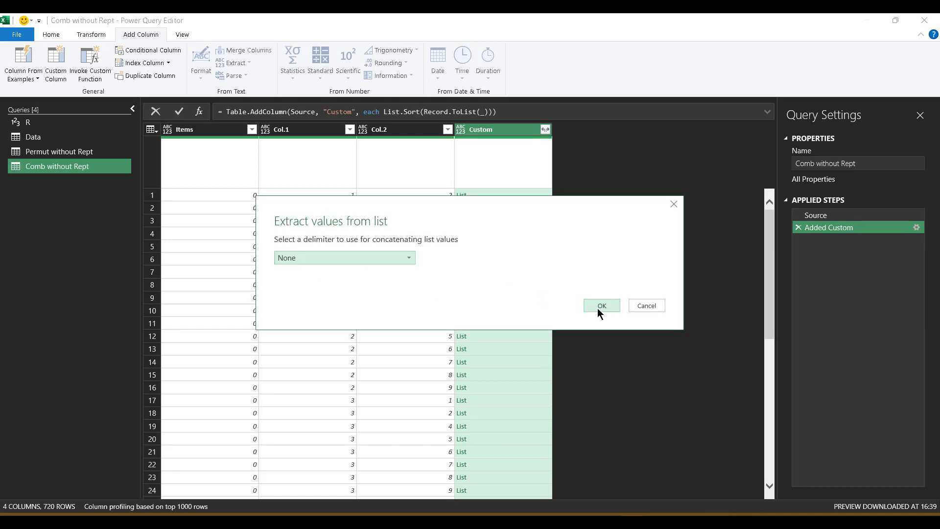
click(600, 309)
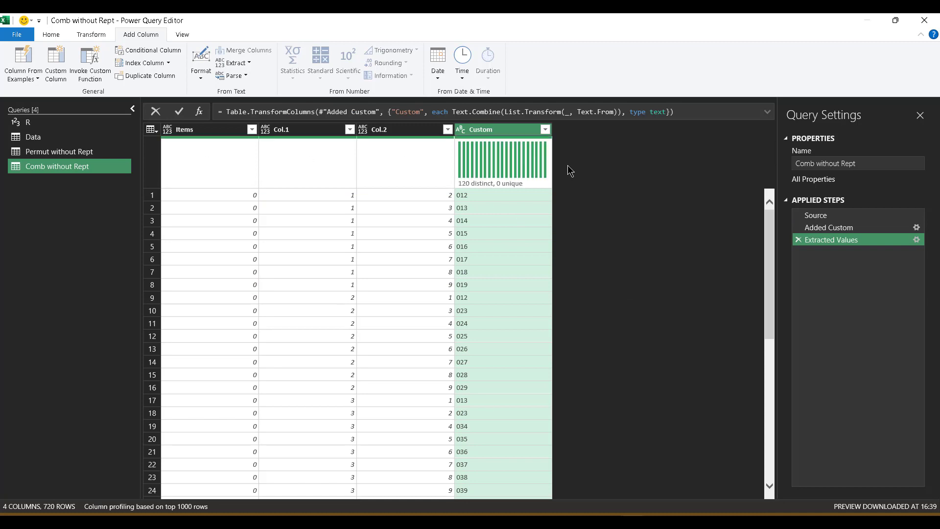
- Remove duplicate rows based on the Custom column, and delete that column from the Comb without Rept query
right_click(490, 131)
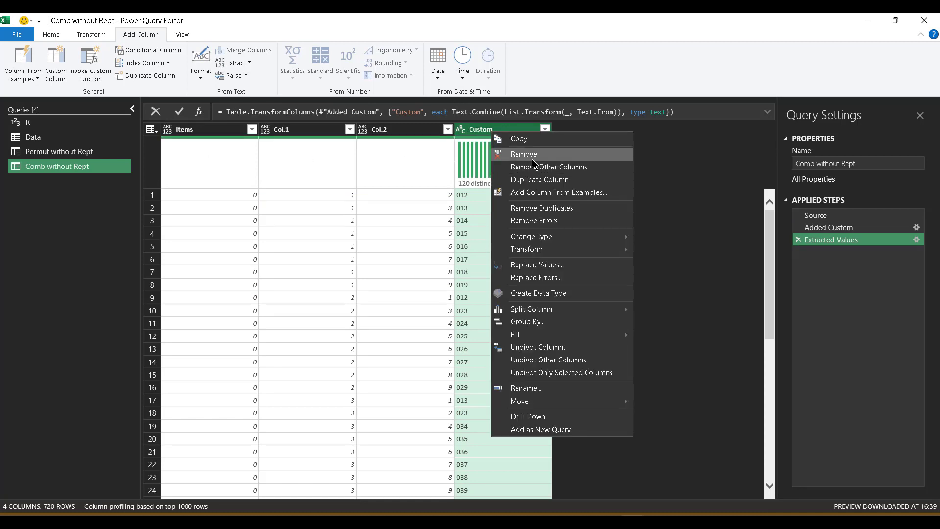
click(599, 214)
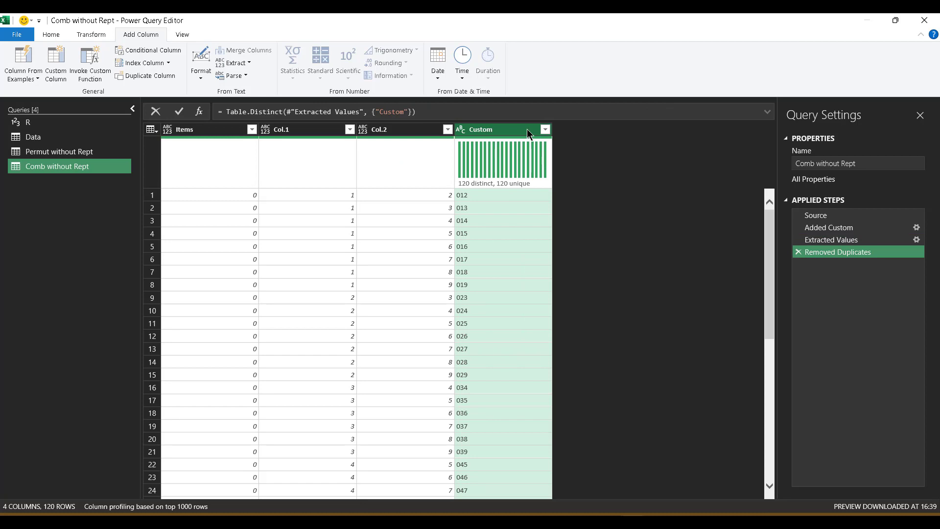
click(504, 130)
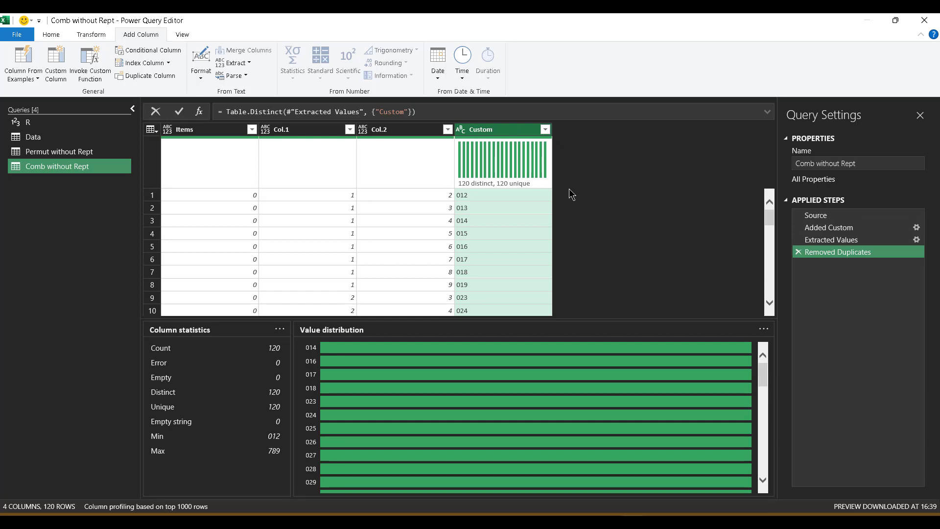
key(Delete)
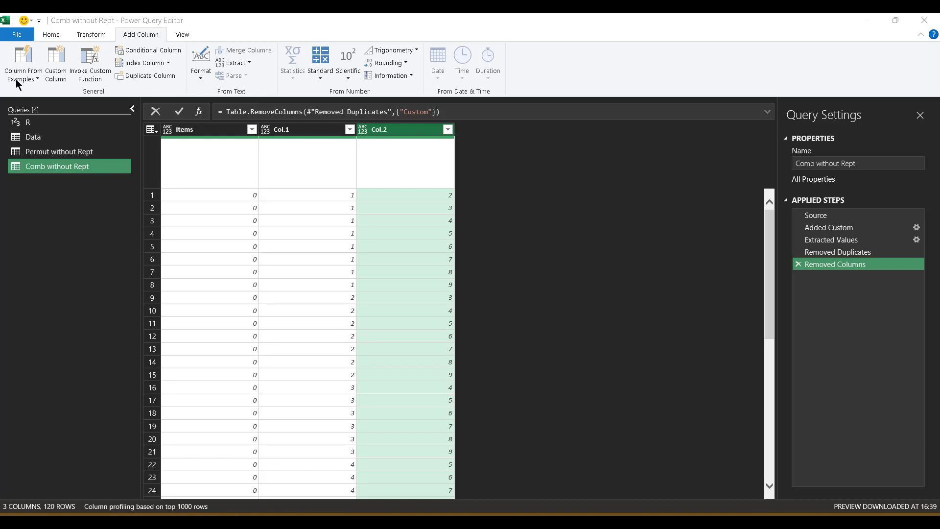
- Close the Power Query Editor and load the Comb without Rept query as a connection only
click(49, 33)
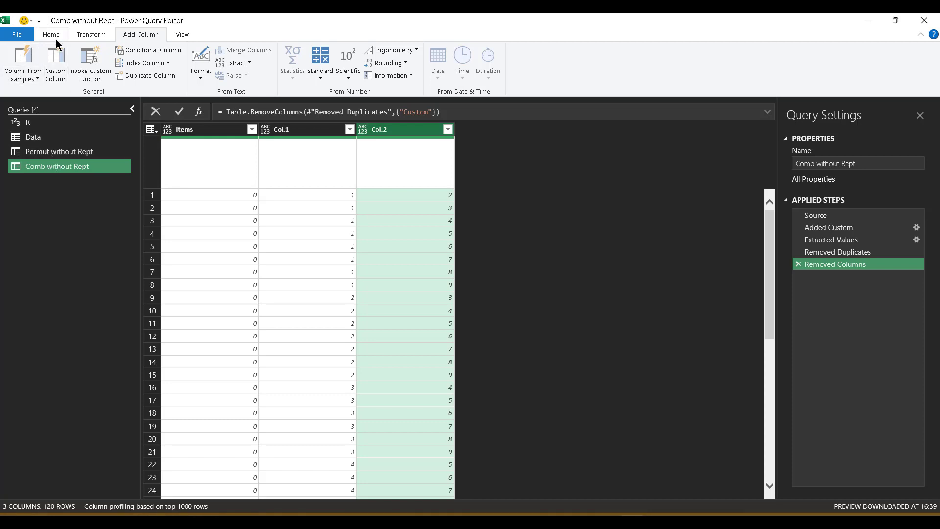
click(55, 36)
click(20, 77)
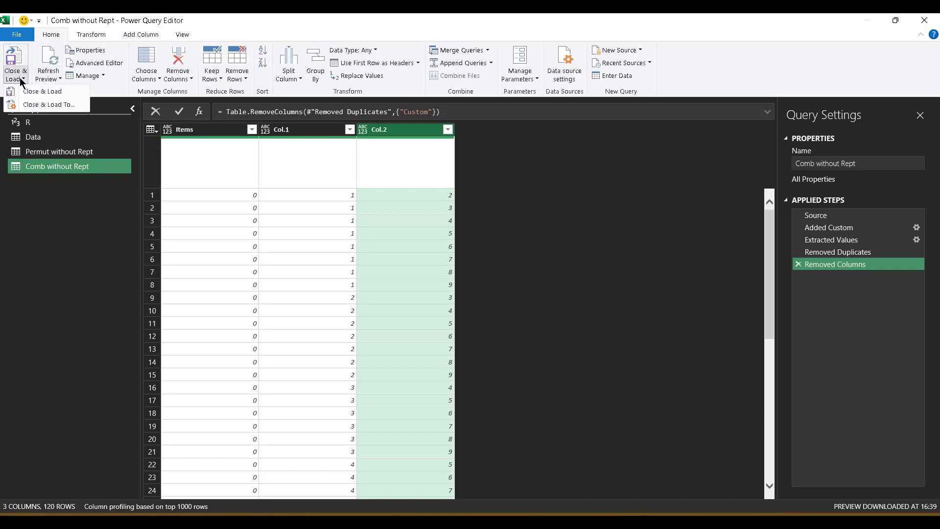
click(40, 105)
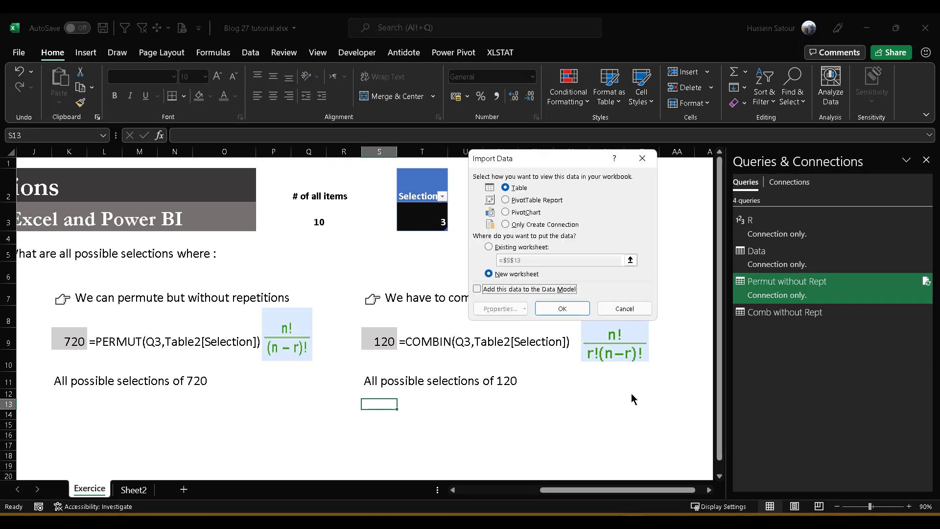
click(513, 225)
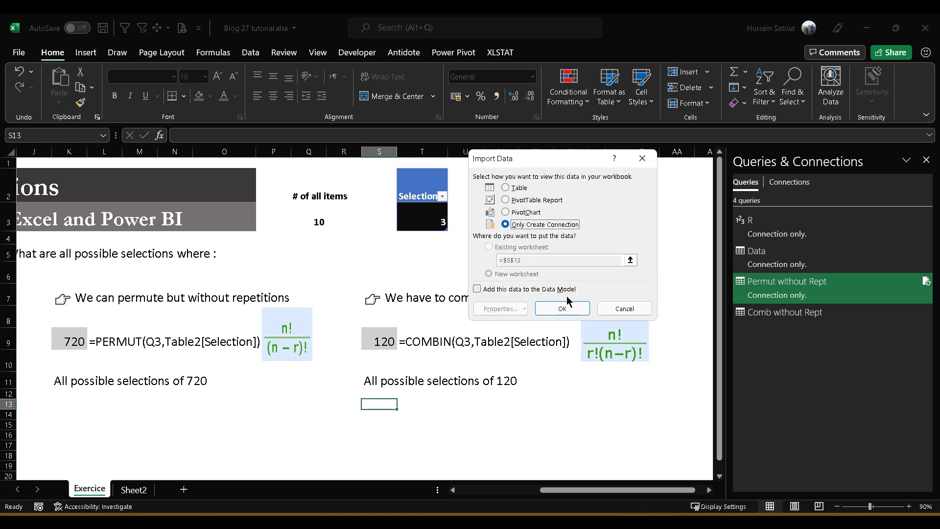
click(560, 308)
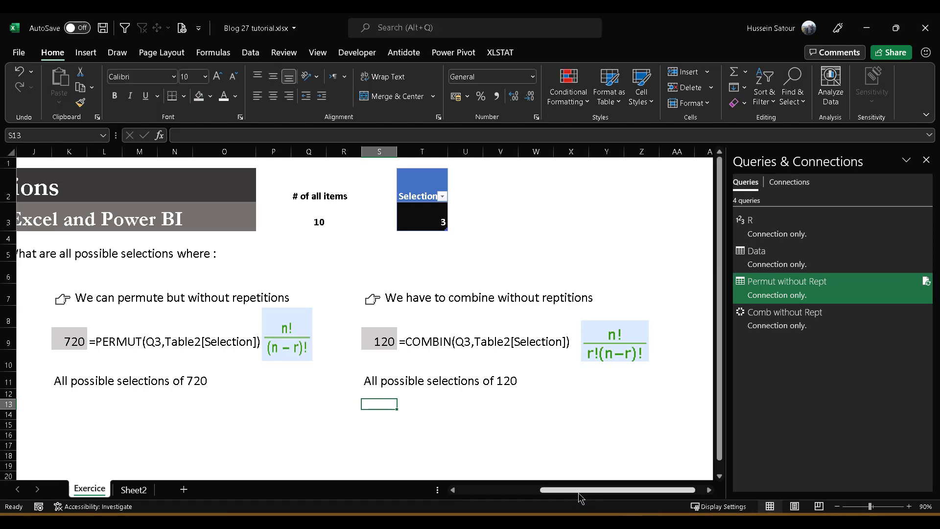
- Load the Data query as a table into the existing Exercice worksheet at cell B13
drag(582, 495, 469, 499)
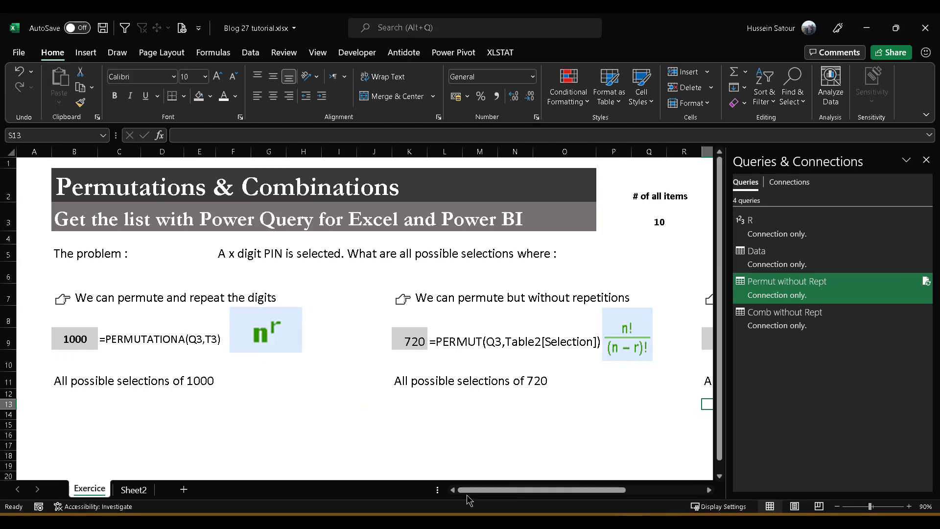
click(59, 410)
click(57, 405)
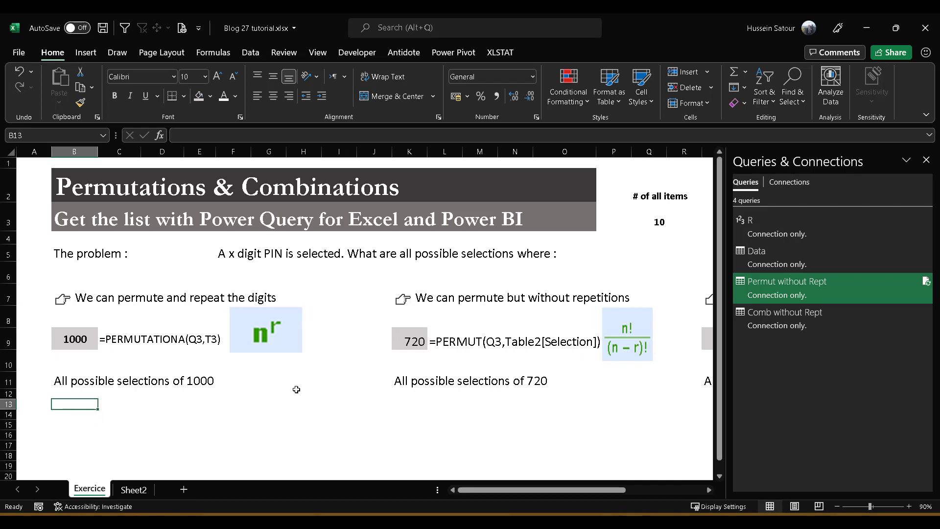
scroll(237, 391, down, 1)
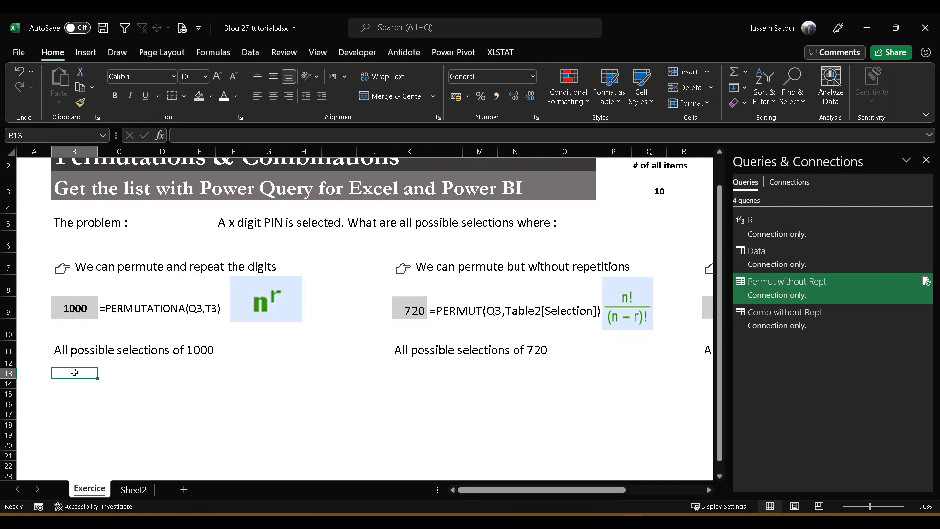
click(786, 258)
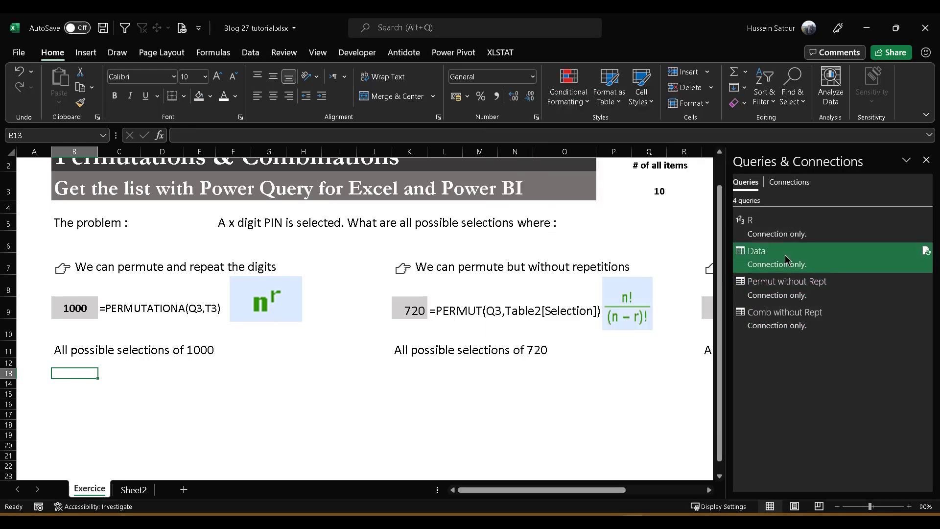
right_click(786, 259)
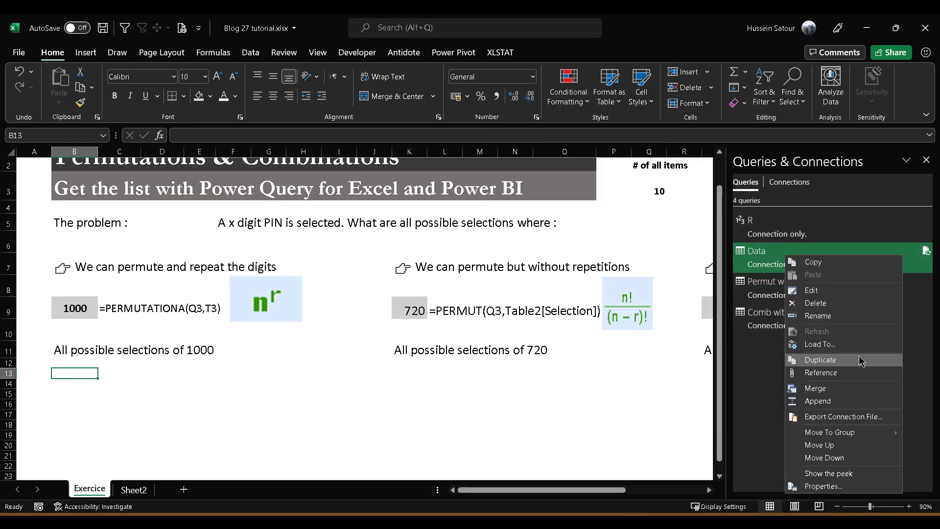
click(857, 345)
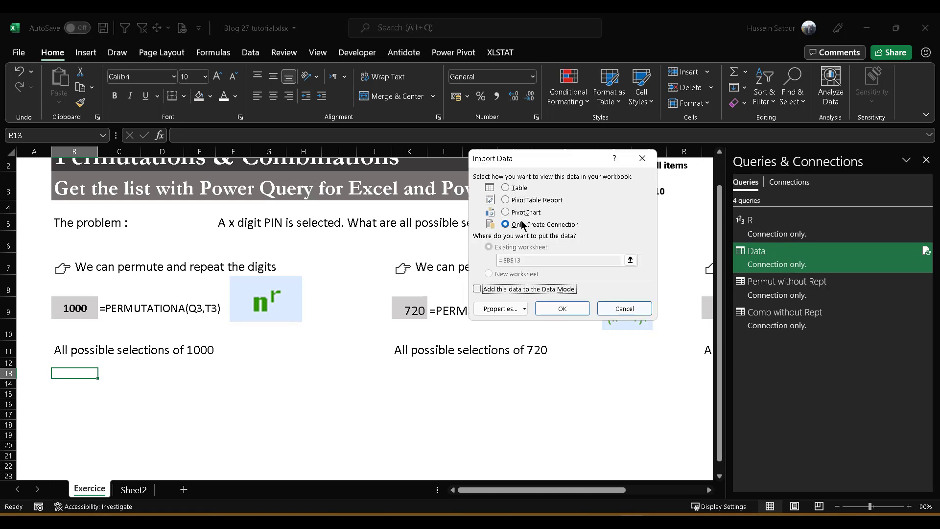
click(517, 189)
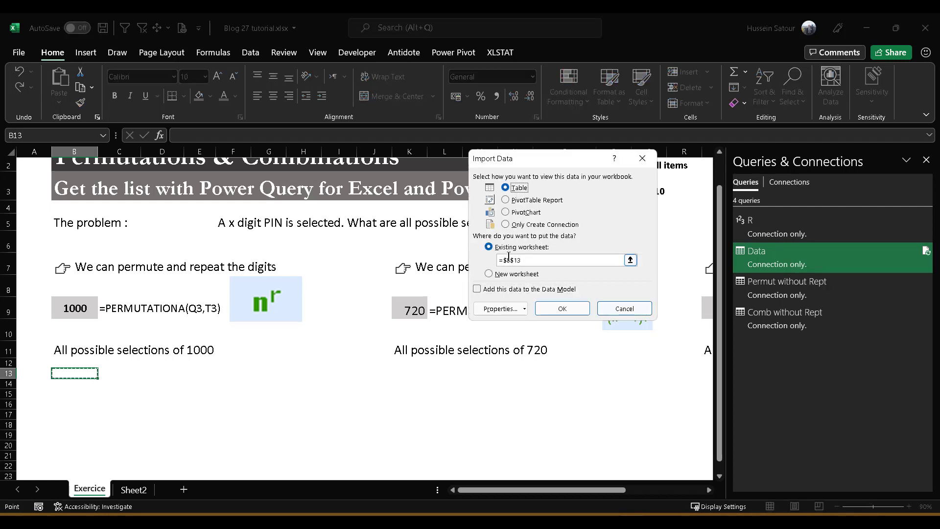
click(564, 308)
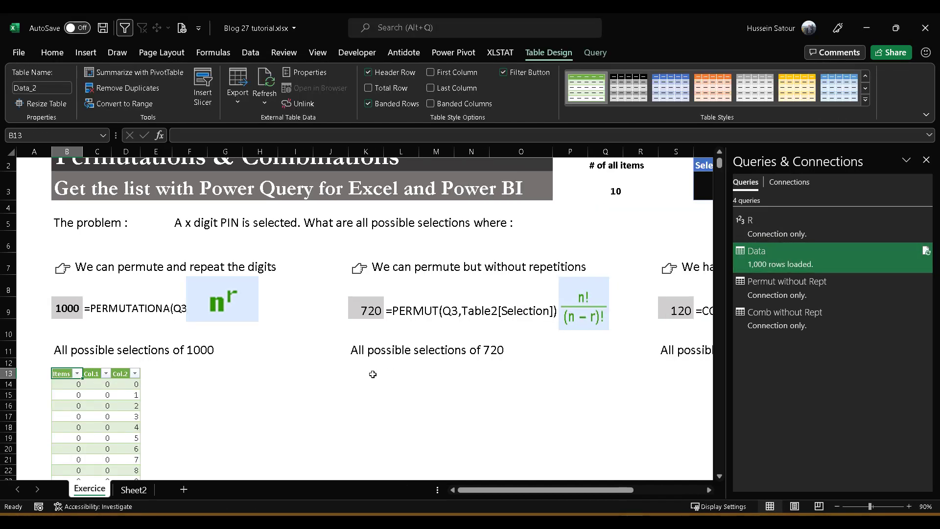
- Load the Permut without Rept query as a table into the existing Exercice worksheet at cell K13
click(361, 372)
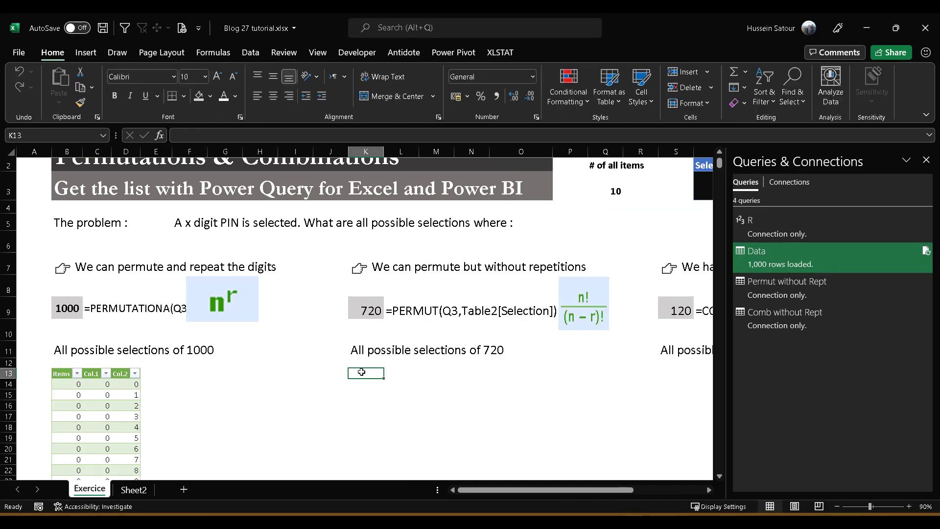
click(793, 292)
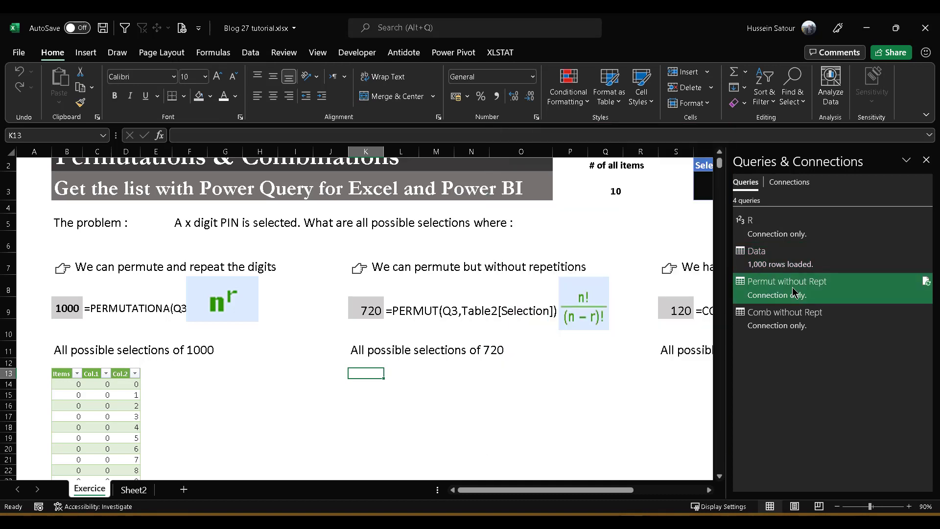
right_click(793, 292)
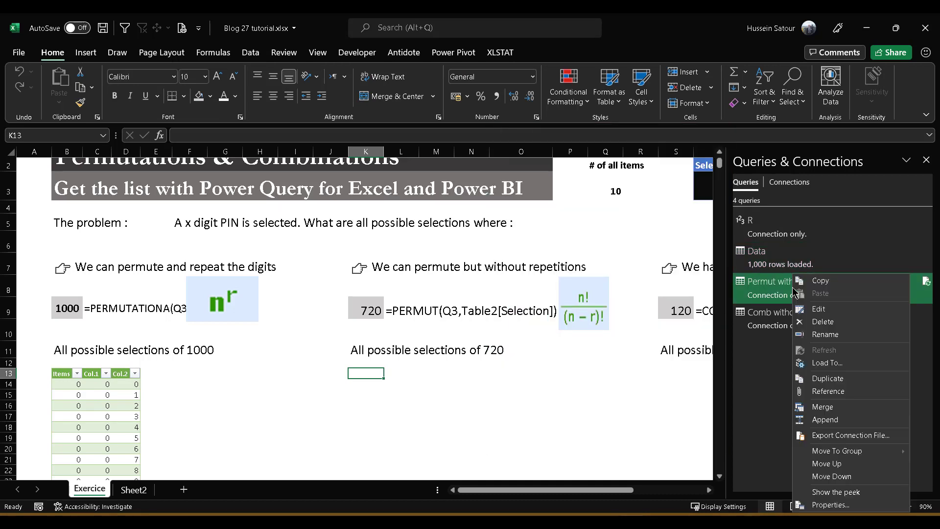
click(871, 367)
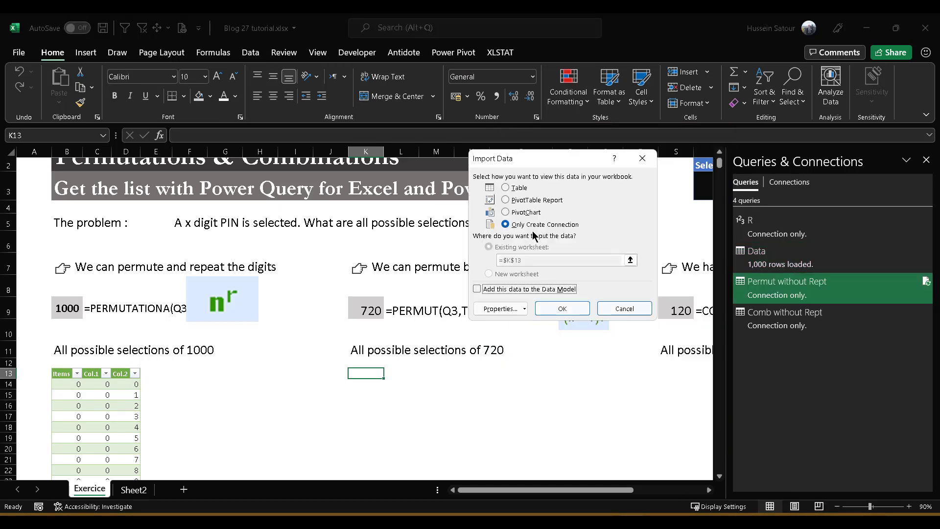
click(515, 188)
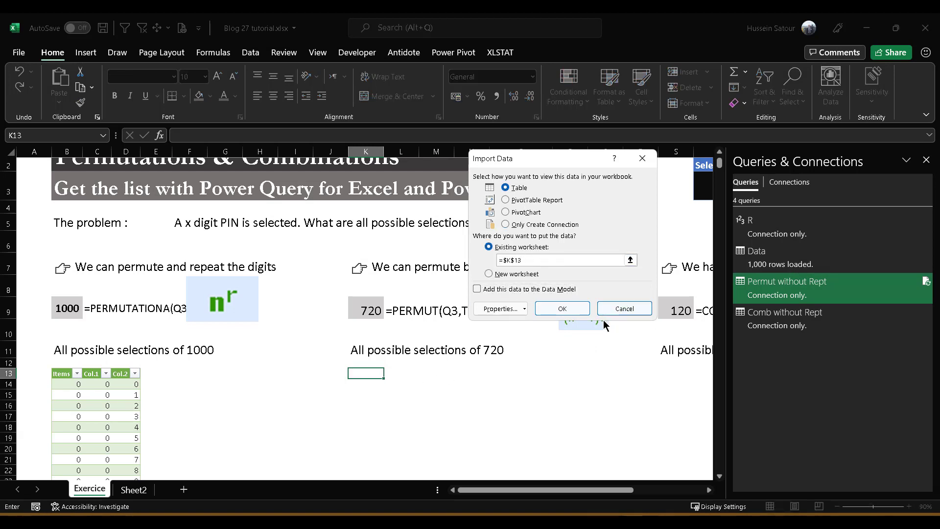
click(567, 310)
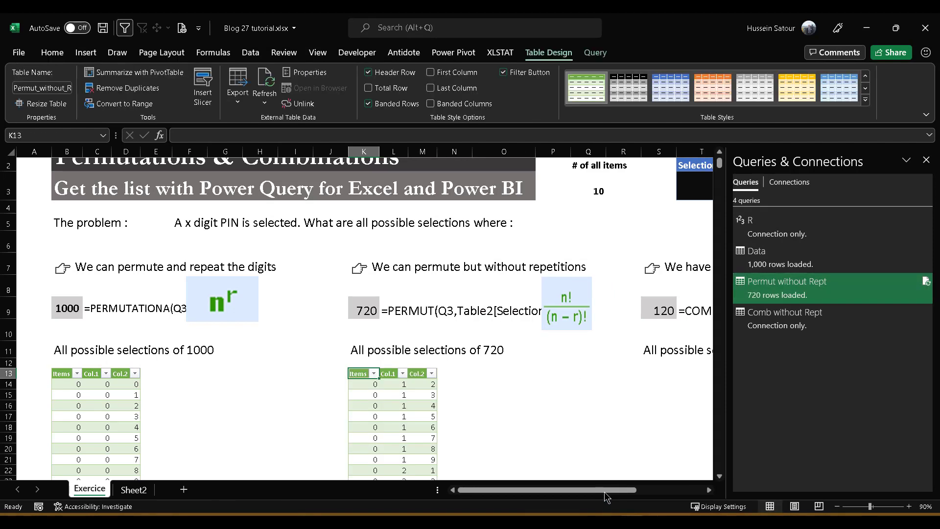
- Load the Comb without Rept query as a table into the existing Exercice worksheet at cell S13
scroll(633, 473, right, 5)
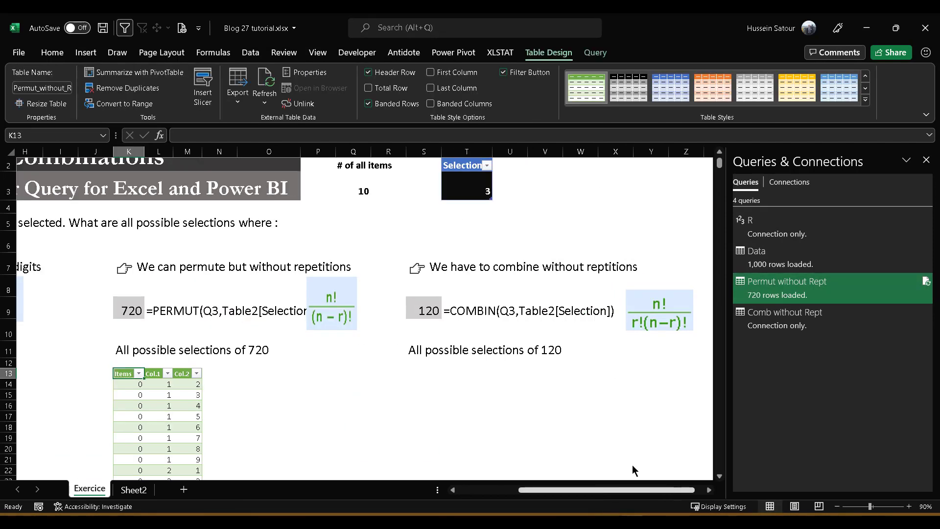
click(420, 371)
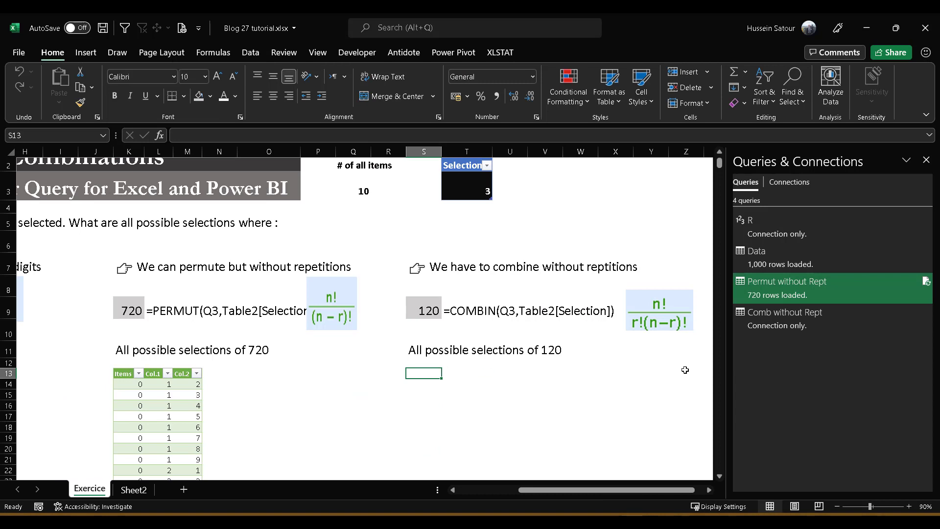
click(800, 316)
right_click(800, 315)
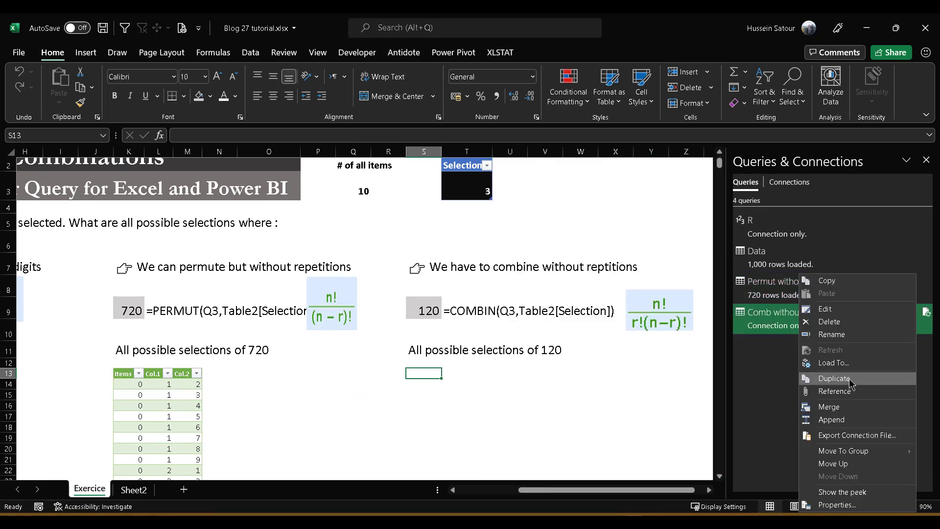
click(863, 366)
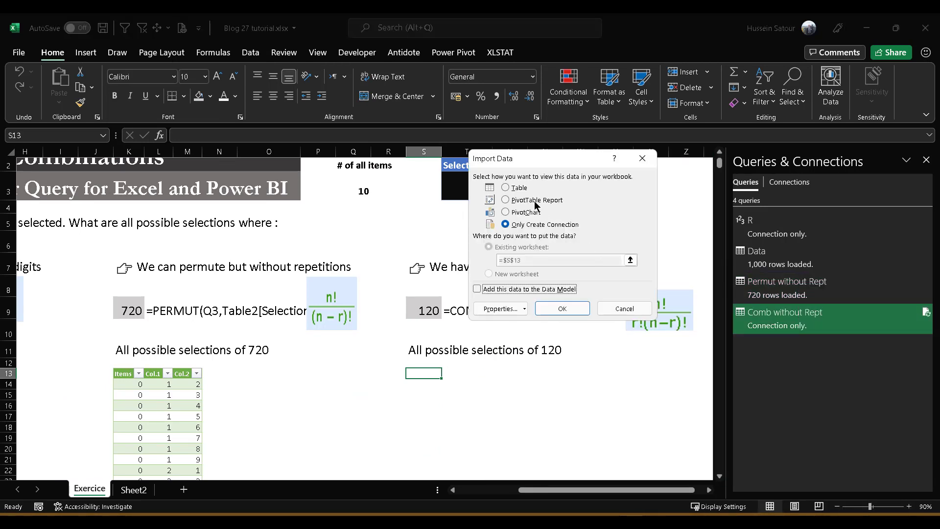
click(520, 189)
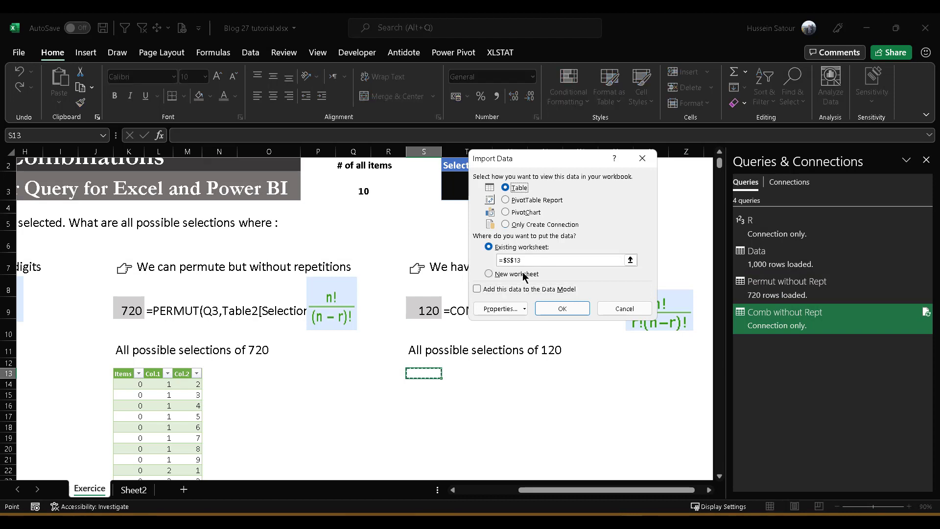
click(562, 309)
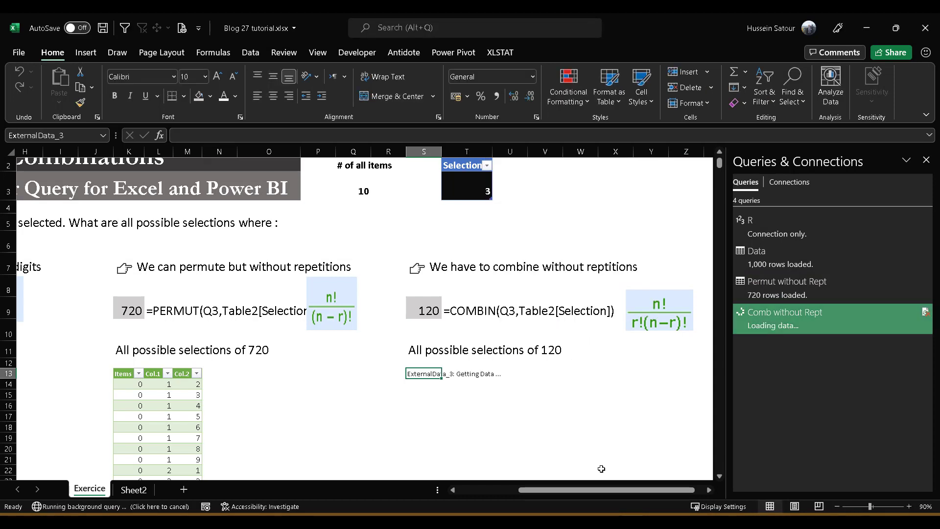
- Review the rows of the loaded combinations table down to its last entry
scroll(570, 384, down, 3)
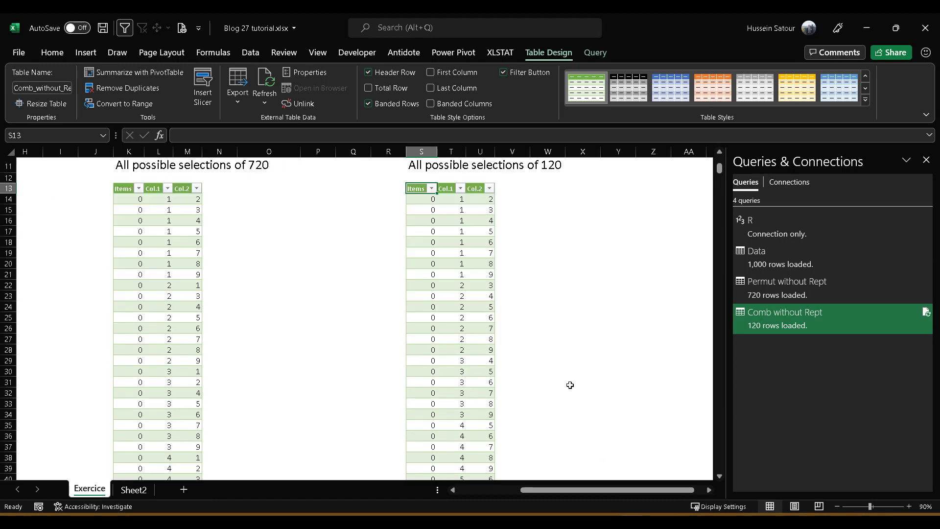
click(570, 384)
scroll(570, 384, down, 20)
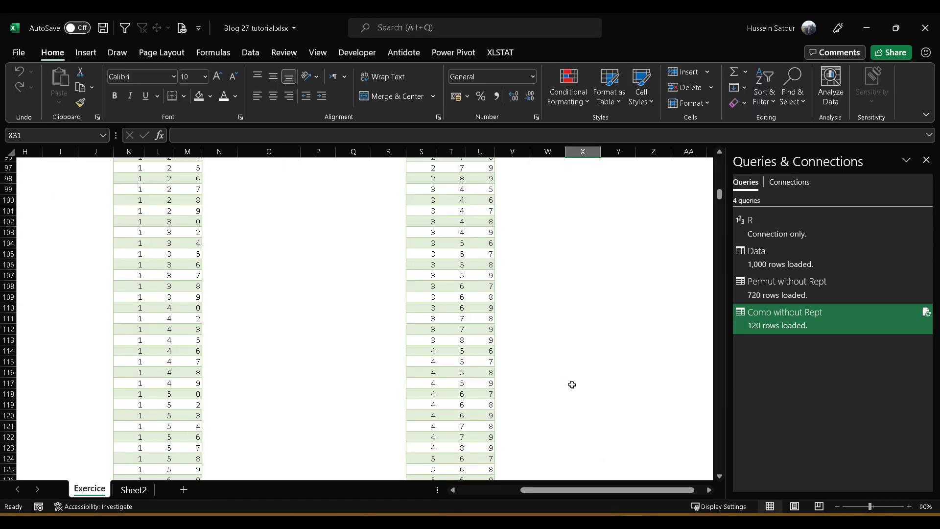
scroll(574, 384, down, 5)
scroll(575, 384, up, 20)
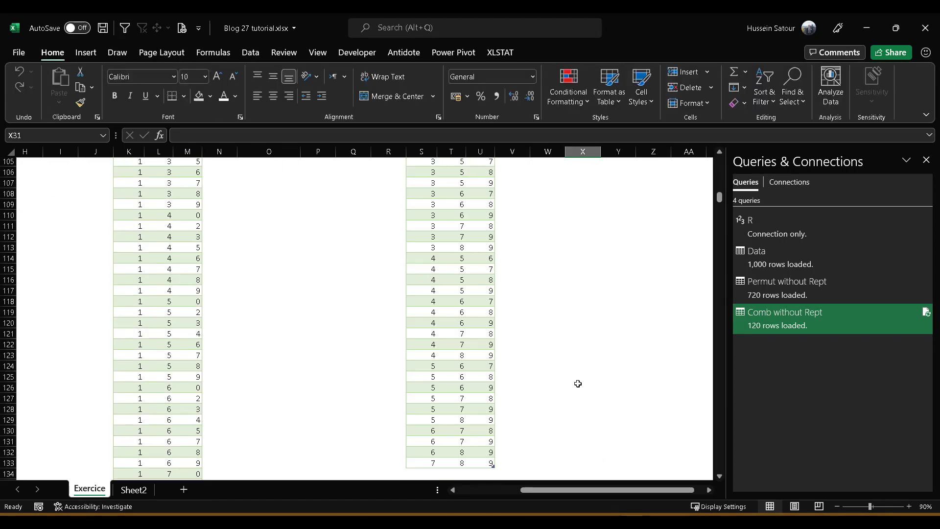
scroll(585, 386, up, 20)
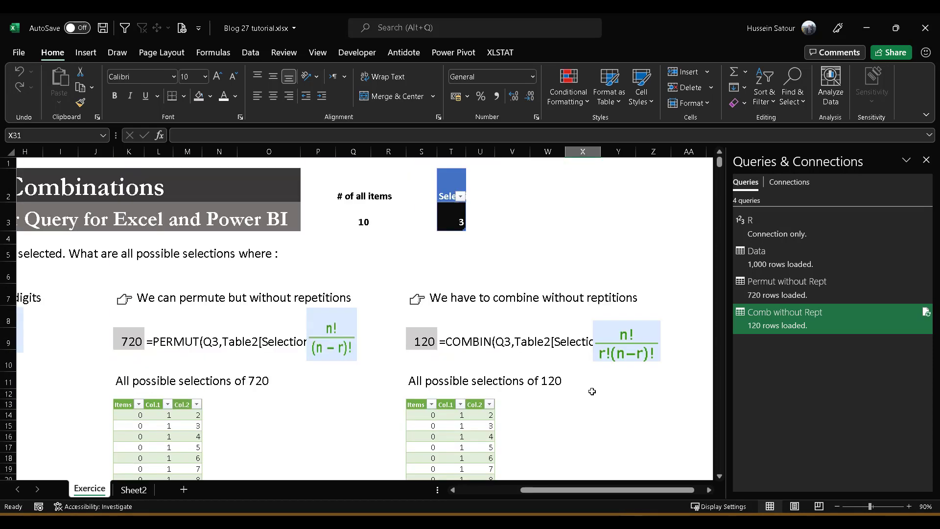
- Close the Queries & Connections pane and bring all three result tables on the Exercice sheet into view
click(926, 160)
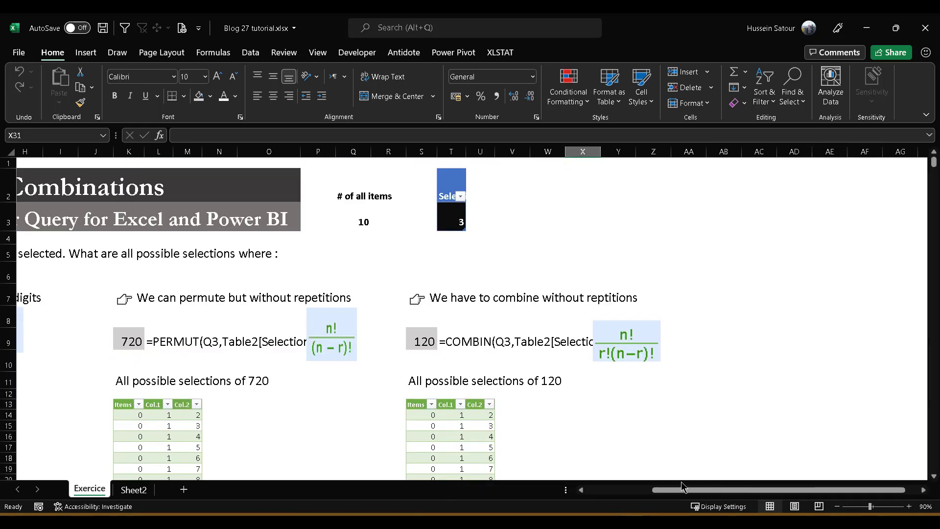
drag(678, 492, 612, 493)
click(815, 425)
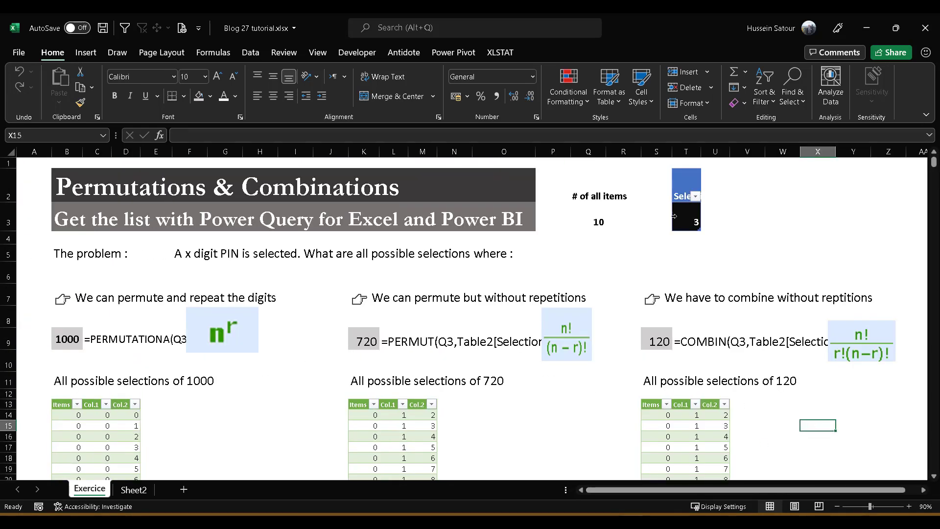
- Set the Selection value in cell T3 to 2
click(605, 218)
click(685, 224)
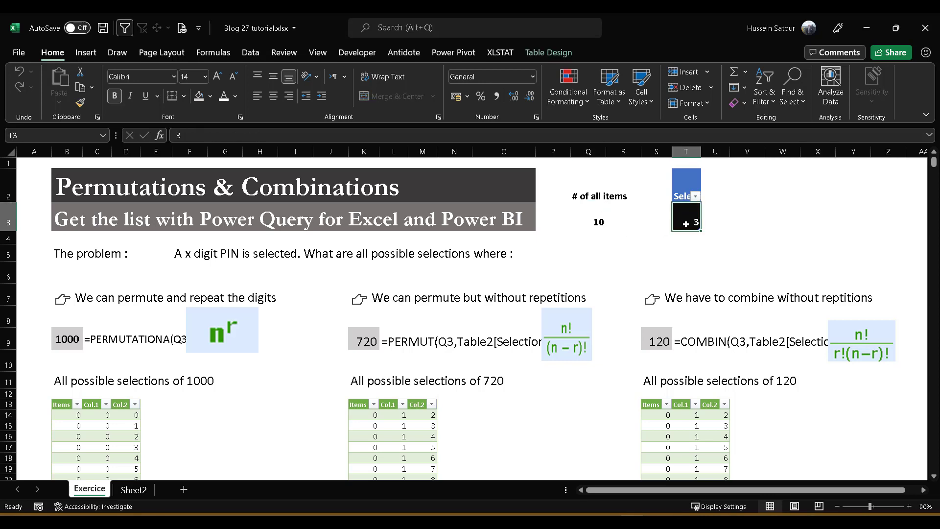
text(2)
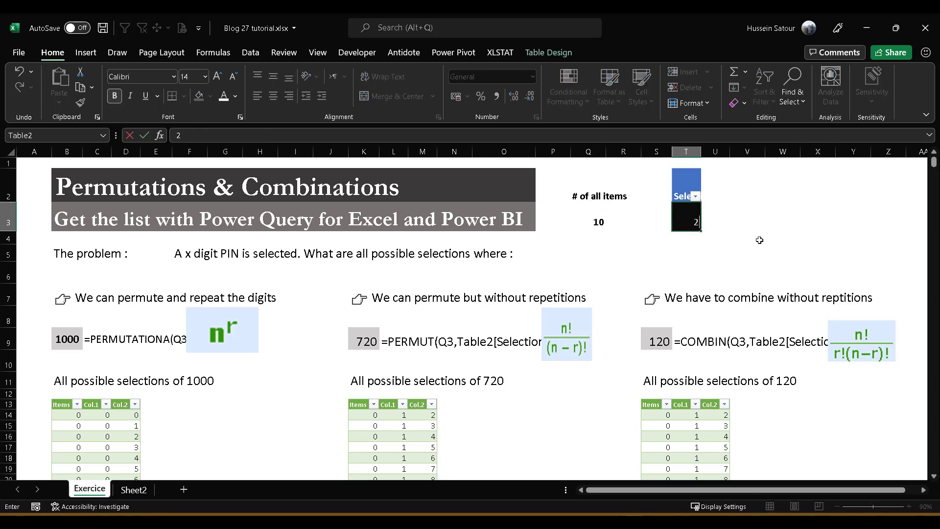
key(Return)
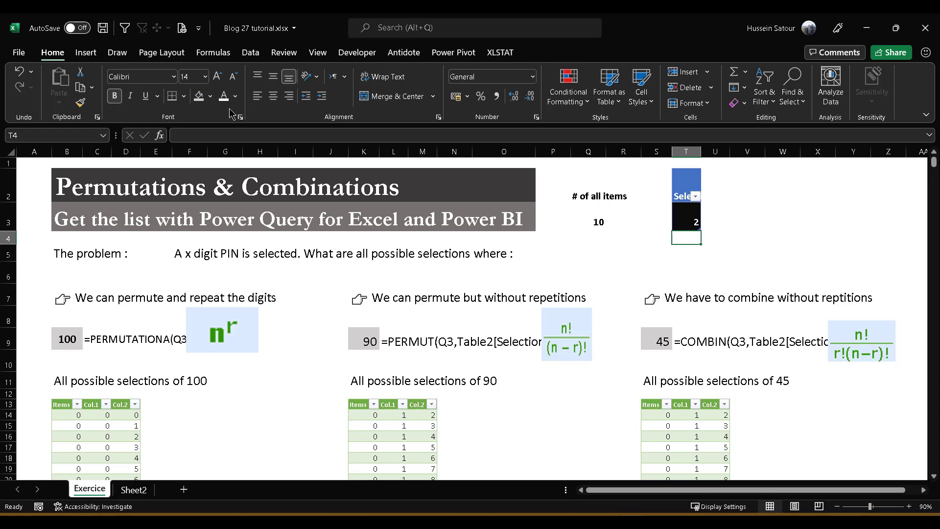
- Refresh all queries in the workbook and check the three result tables on the Exercice sheet
click(250, 55)
click(217, 103)
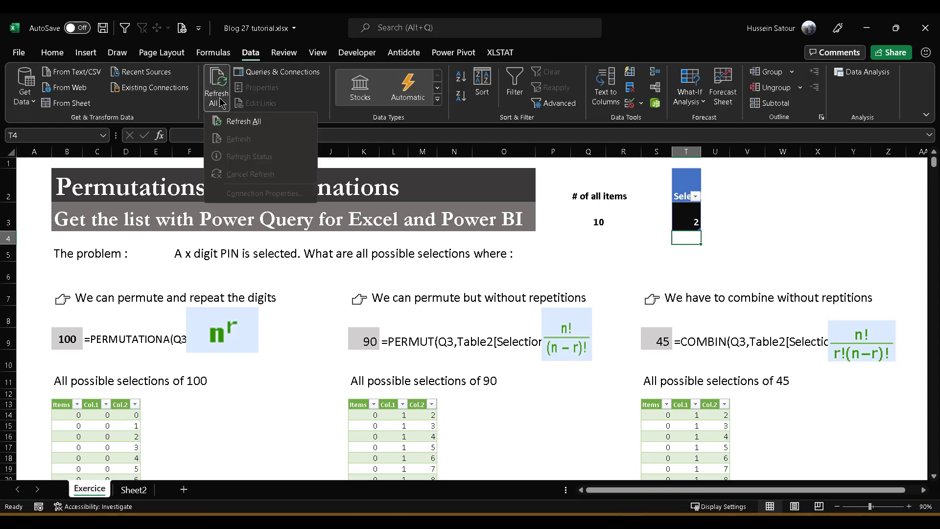
click(250, 122)
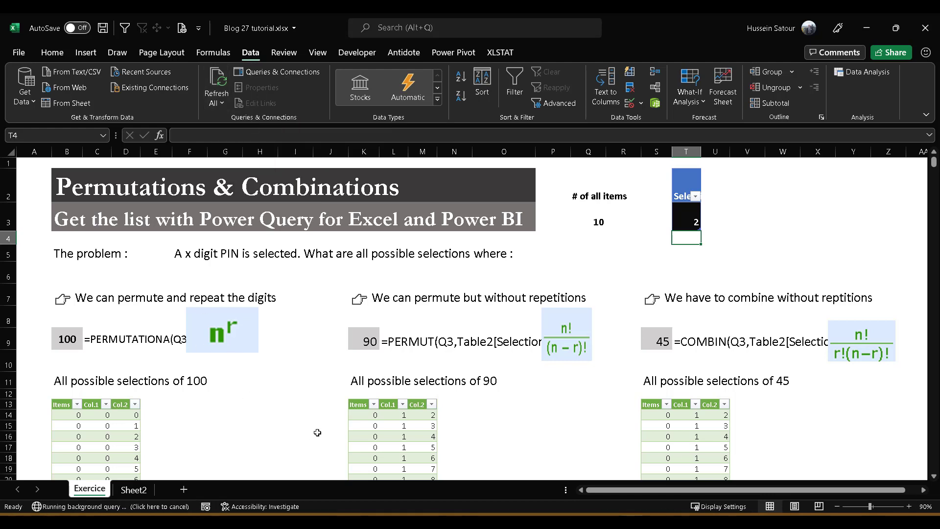
scroll(444, 388, down, 2)
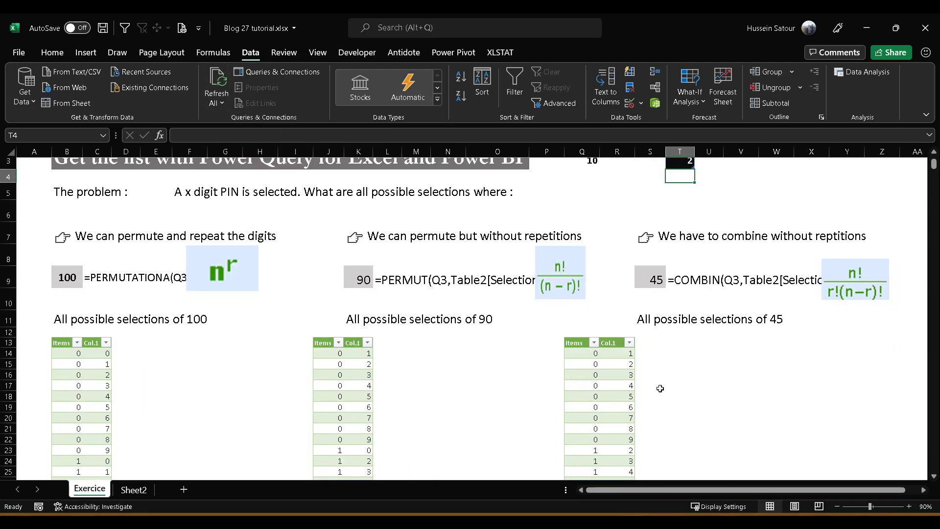
scroll(626, 396, down, 16)
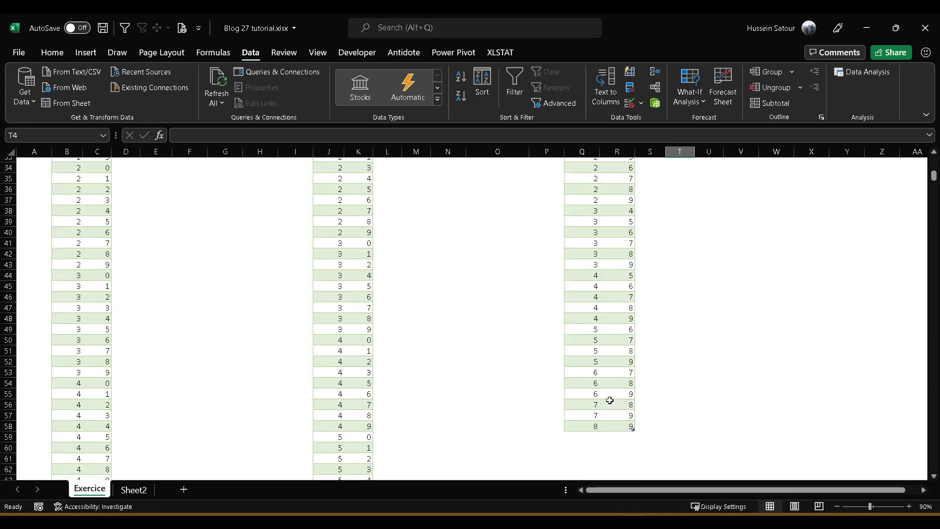
scroll(611, 400, up, 17)
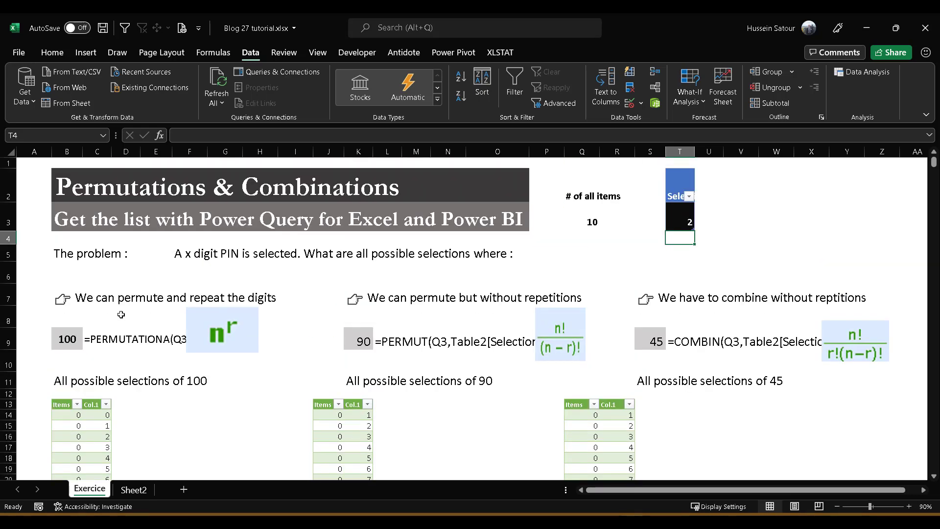
- Shrink the Items table on Sheet2 to end at row 8 and clear the leftover values in B9:B12
click(134, 490)
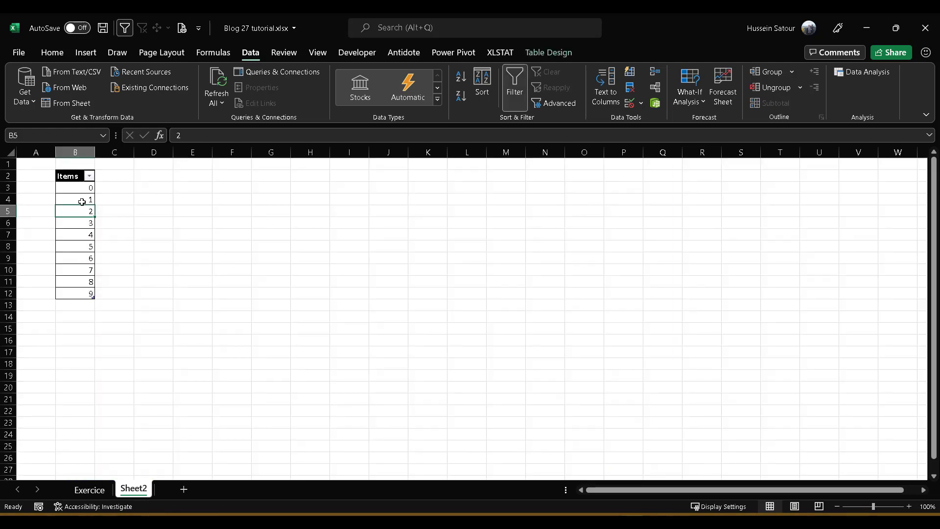
drag(76, 188, 76, 230)
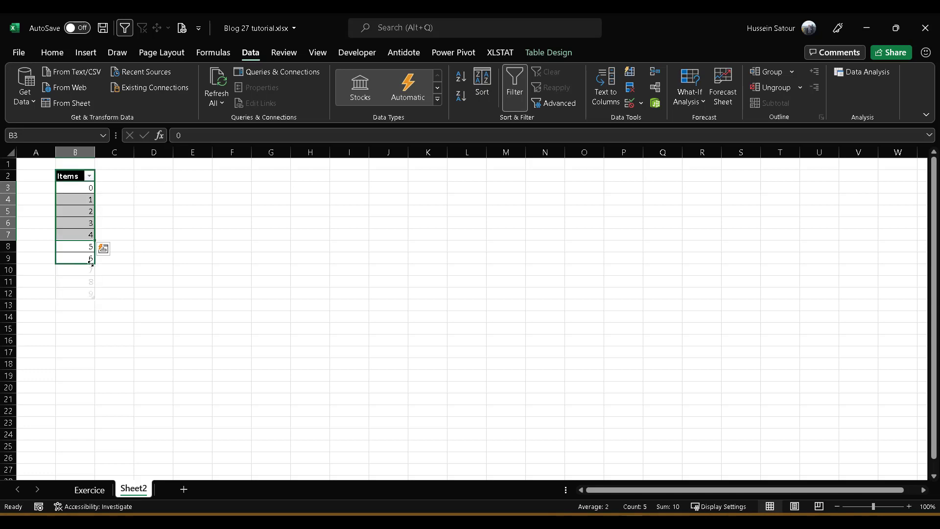
drag(86, 258, 92, 293)
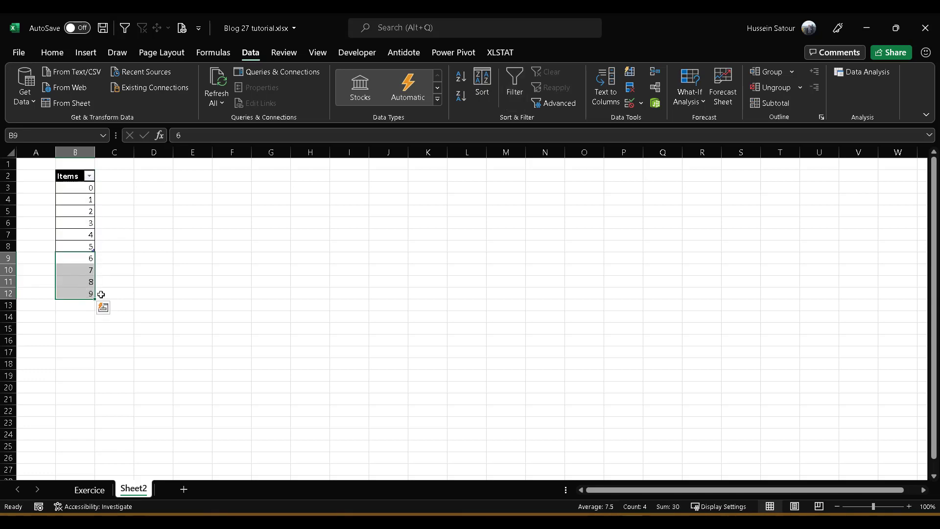
key(Delete)
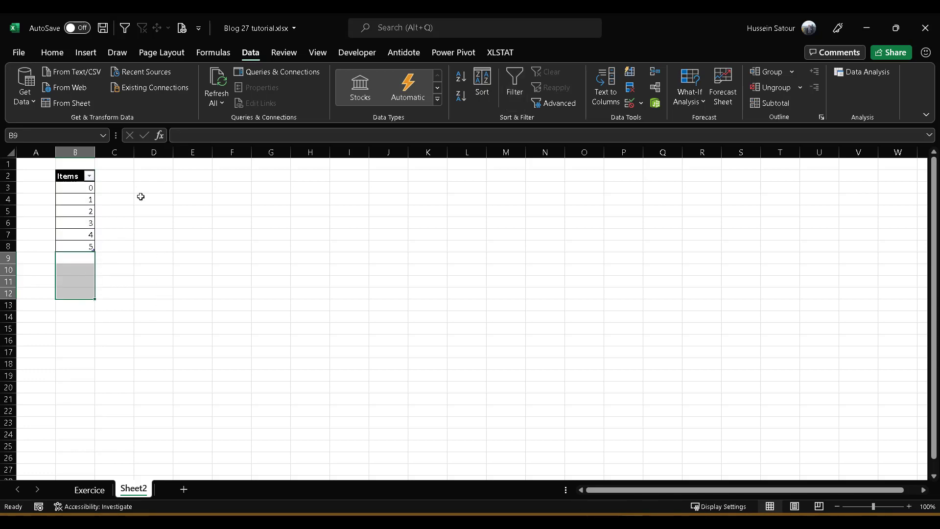
- Replace the numbers in the Items table, cells B3:B8 on Sheet2, with the letters A, B, C, D, E and F
click(81, 190)
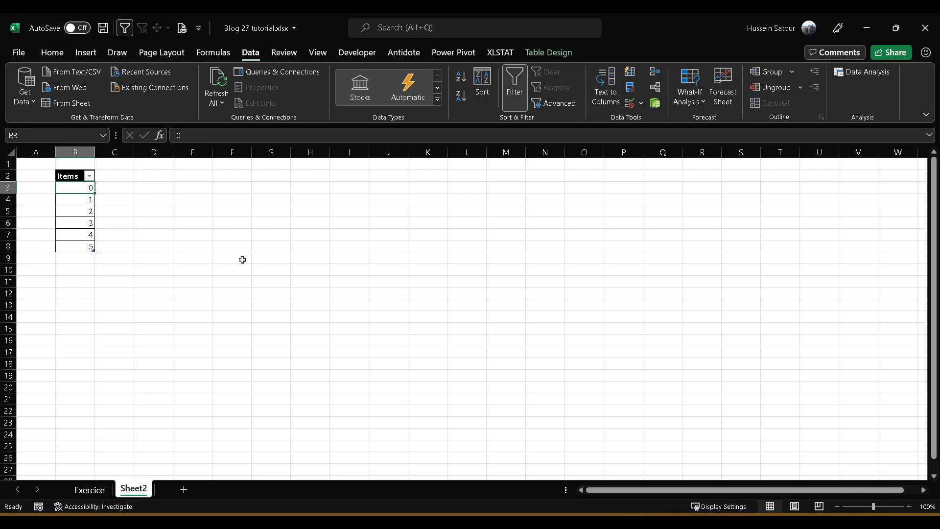
text(A)
key(Return)
key(BackSpace)
text(B)
key(Return)
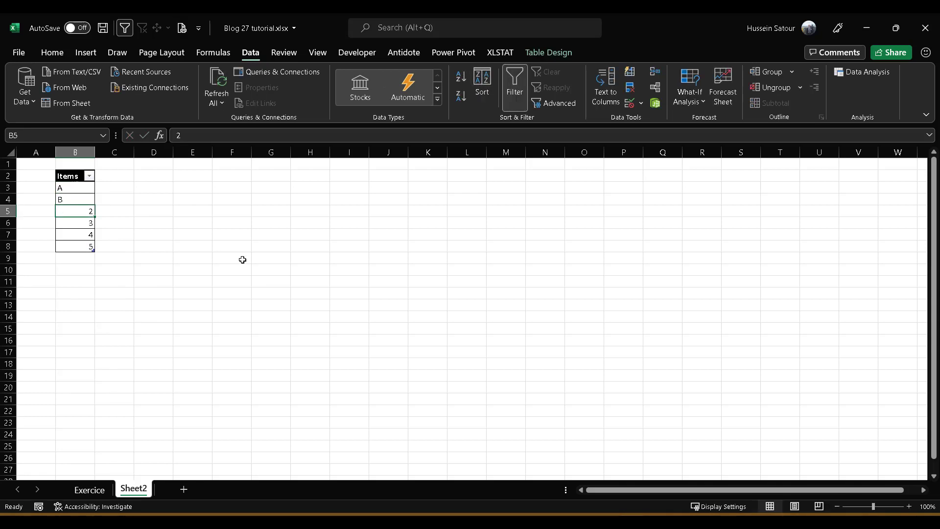
text(C)
key(Return)
text(D)
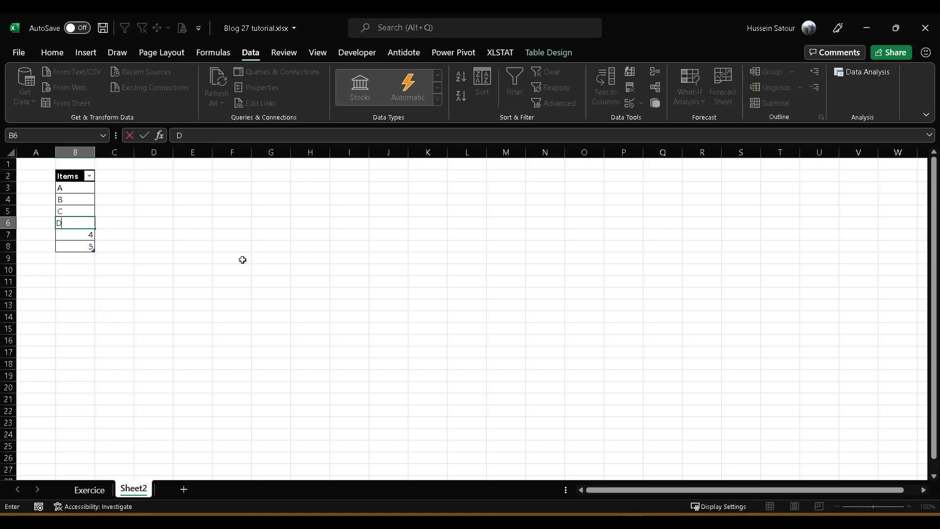
key(Return)
text(E)
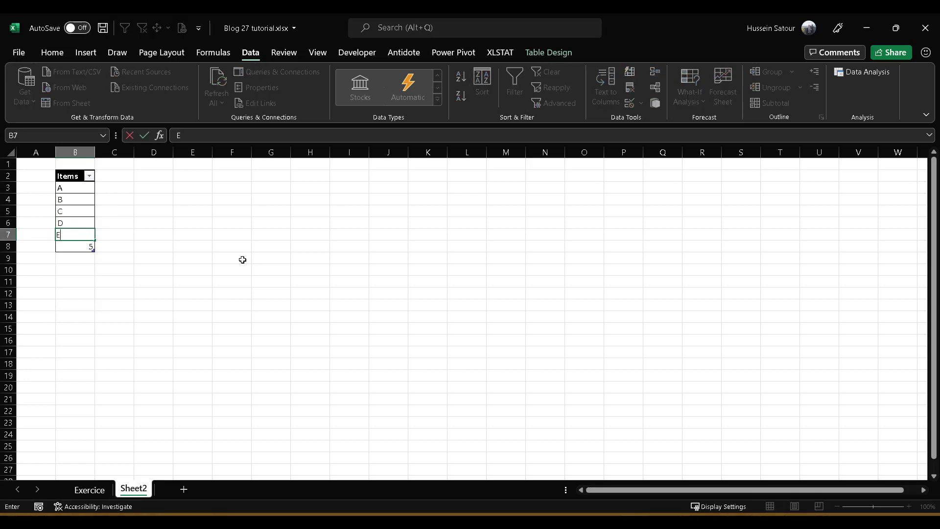
key(Return)
text(F)
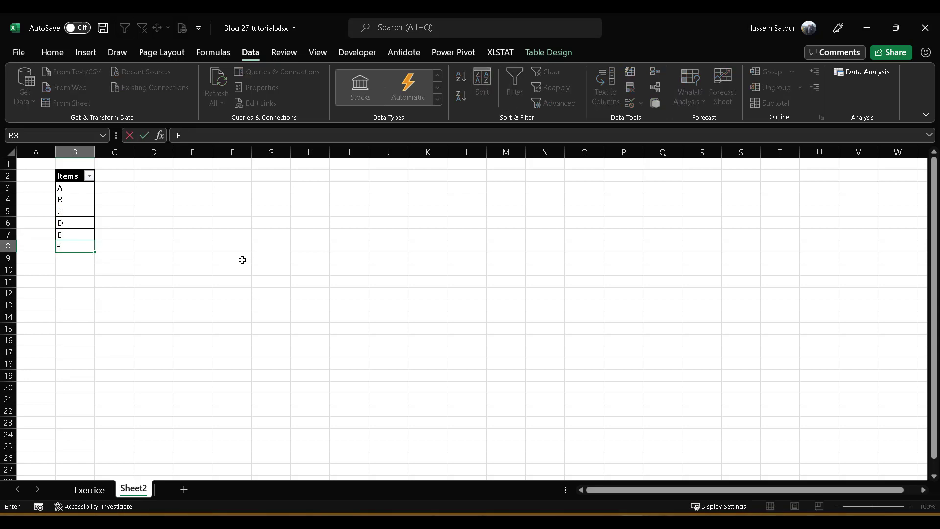
key(Up)
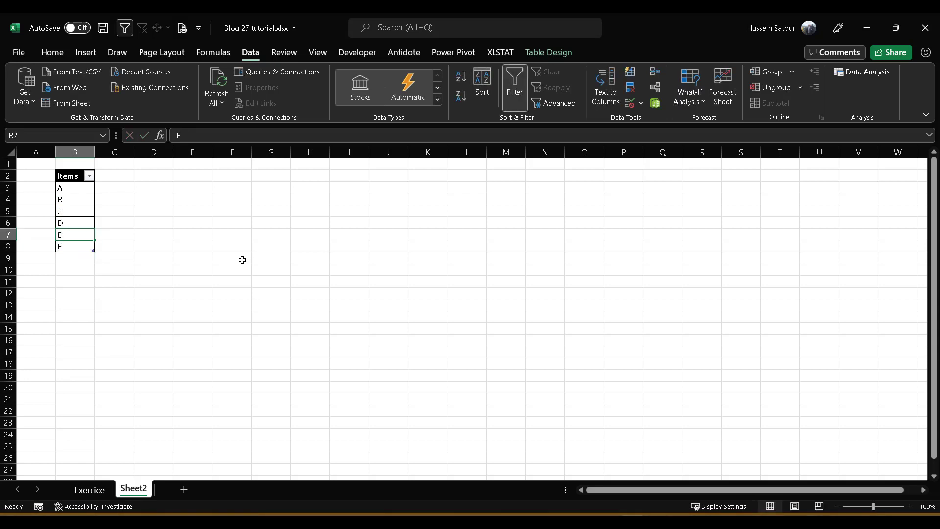
- On the Exercice sheet, set the Selection value in cell T3 to 3
click(99, 488)
key(Up)
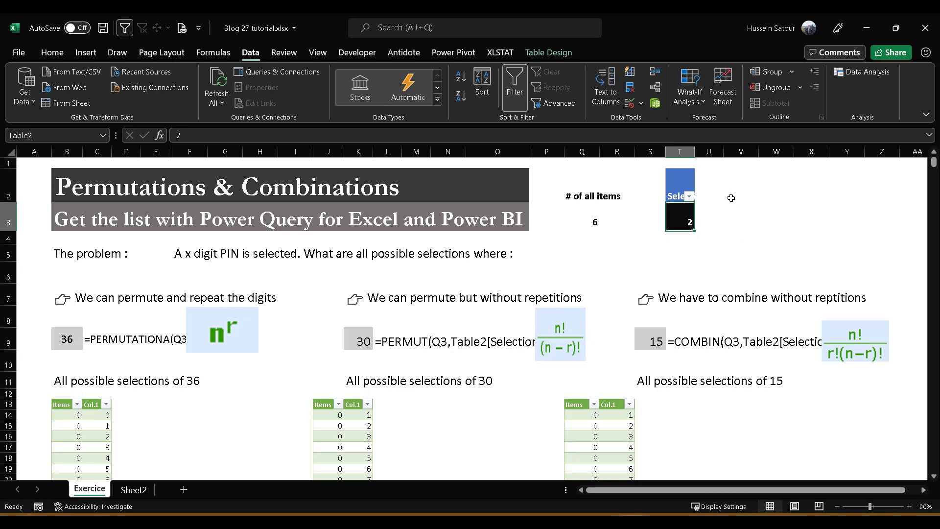
text(3)
key(Return)
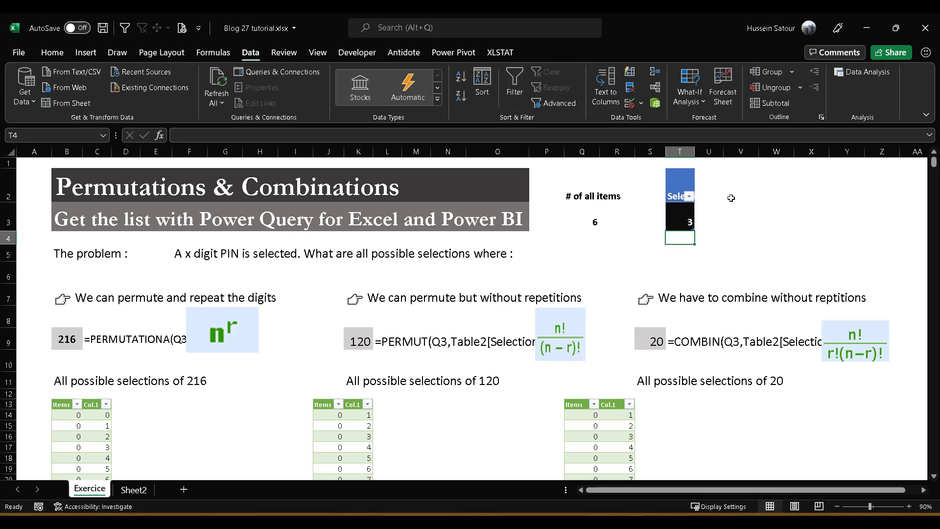
- Refresh all queries in the workbook and look through the three result tables of letter selections
click(218, 103)
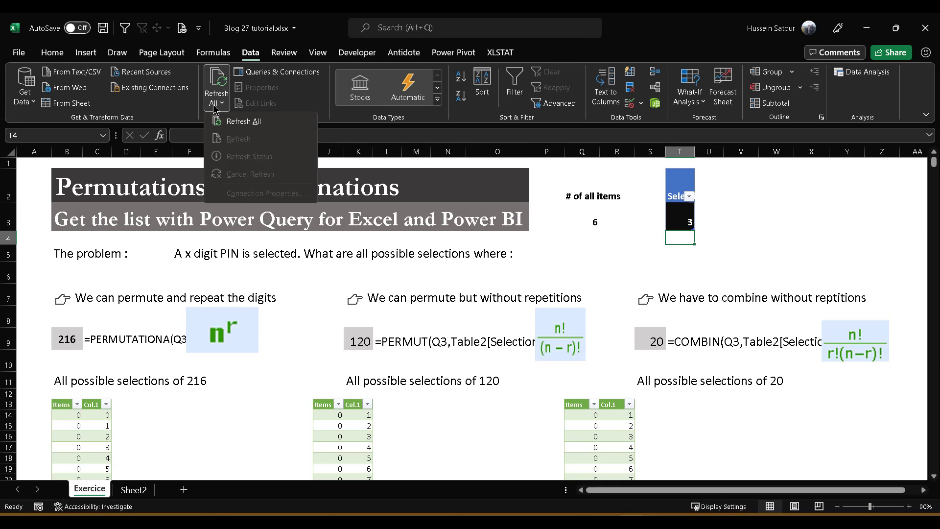
click(251, 123)
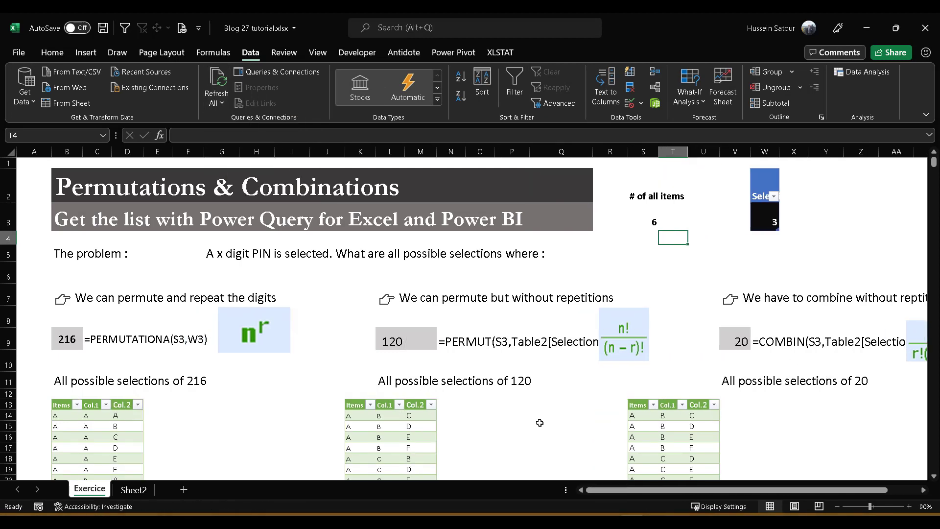
scroll(640, 357, down, 5)
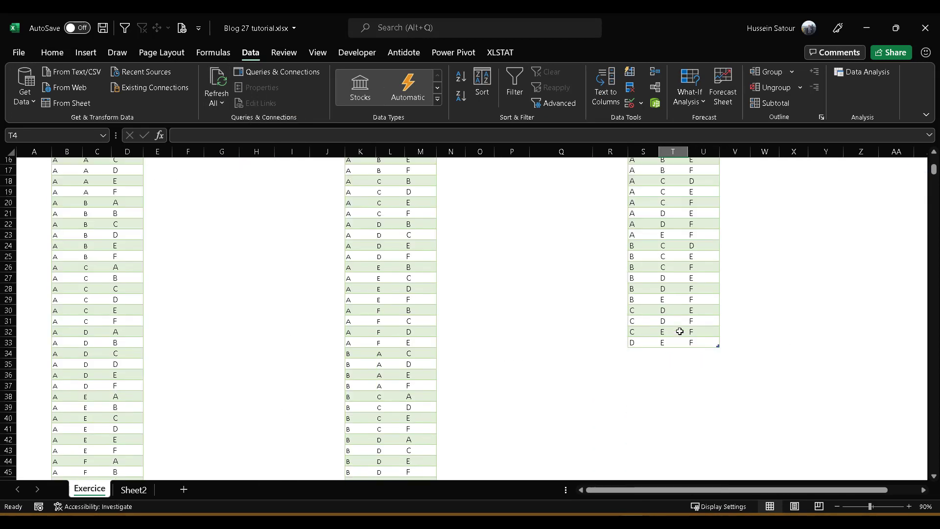
scroll(681, 331, up, 3)
scroll(84, 465, up, 2)
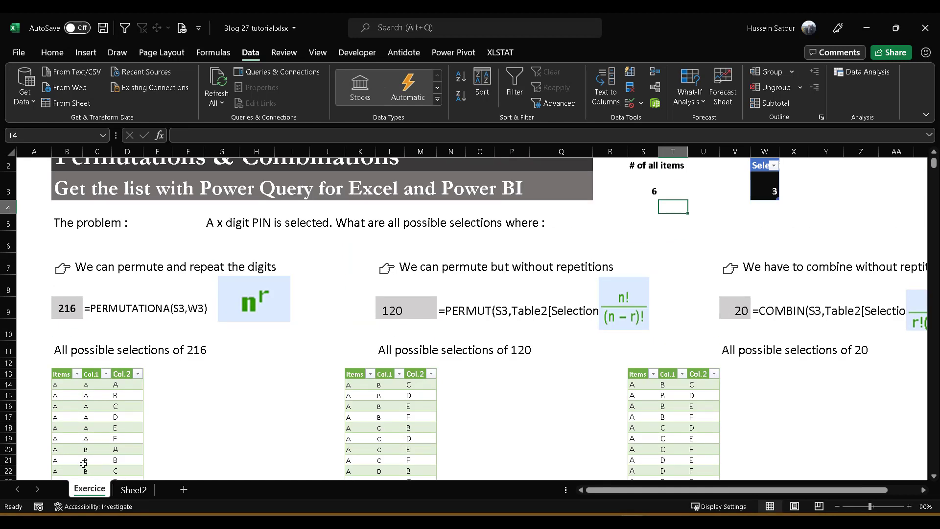
scroll(97, 388, down, 4)
scroll(88, 329, up, 2)
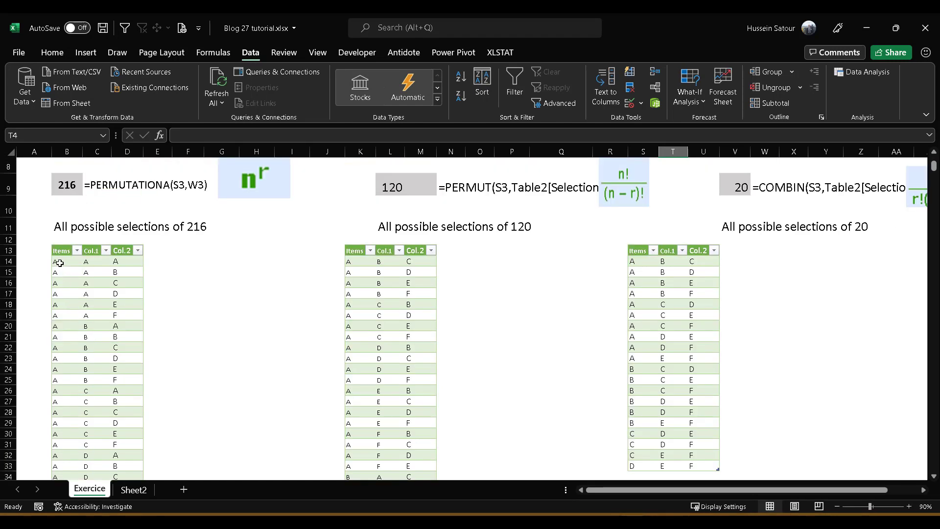
- Count the rows of the permutations-with-repetition table by selecting its whole Items column from B14 down, and return to its header
click(59, 262)
key(ctrl+shift+Down)
key(ctrl+q)
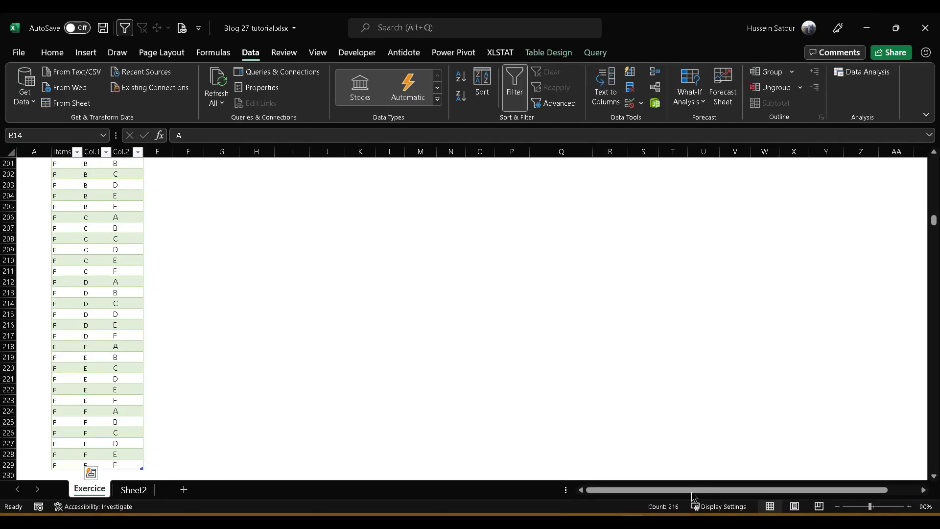
scroll(591, 440, up, 6)
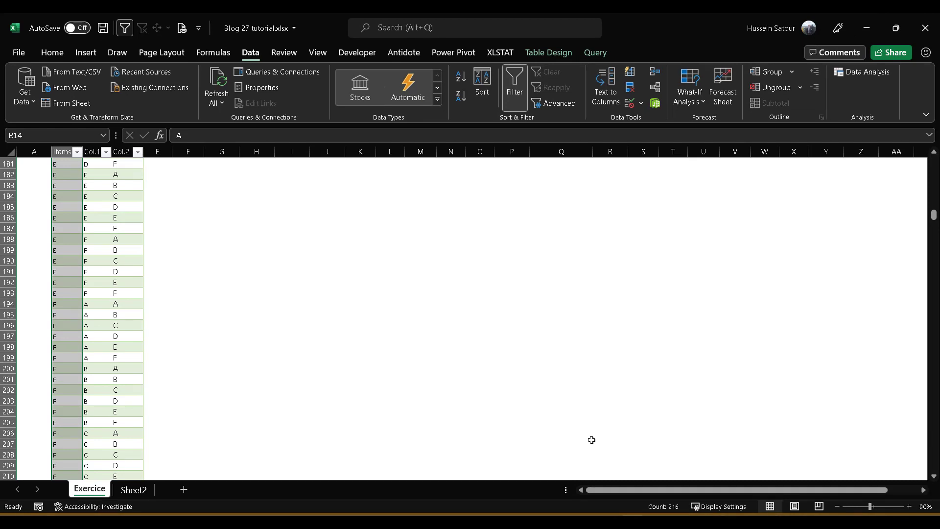
key(ctrl+Up)
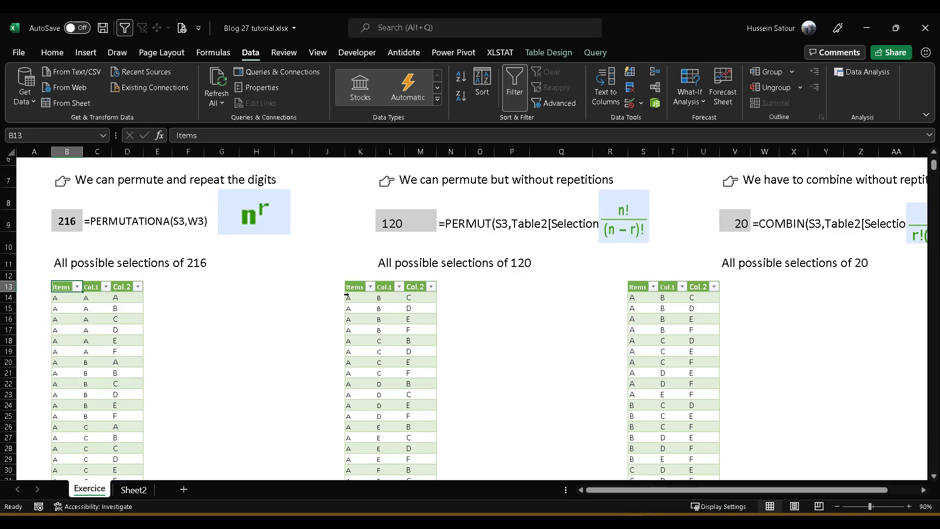
- Count the rows of the permutations-without-repetition table by selecting its Items column from K14 down, and return to its header
click(362, 298)
key(ctrl+shift+Down)
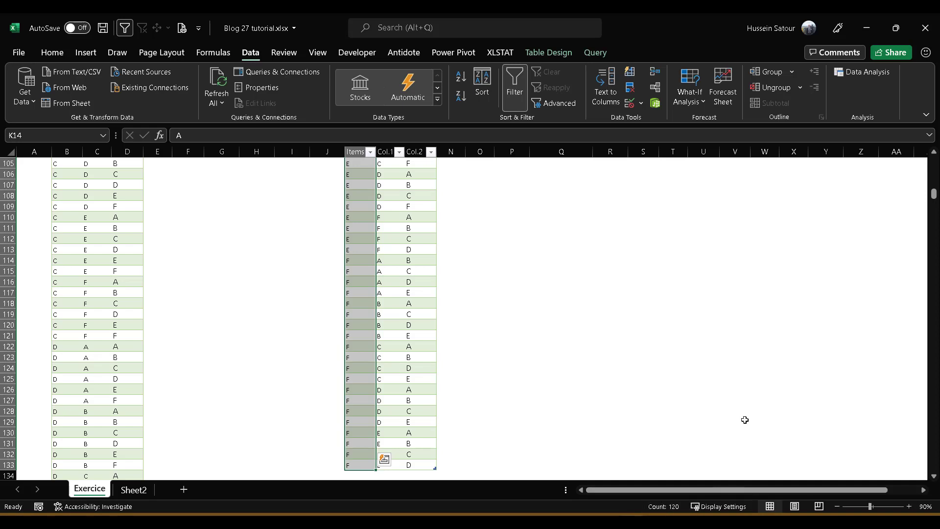
key(ctrl+Up)
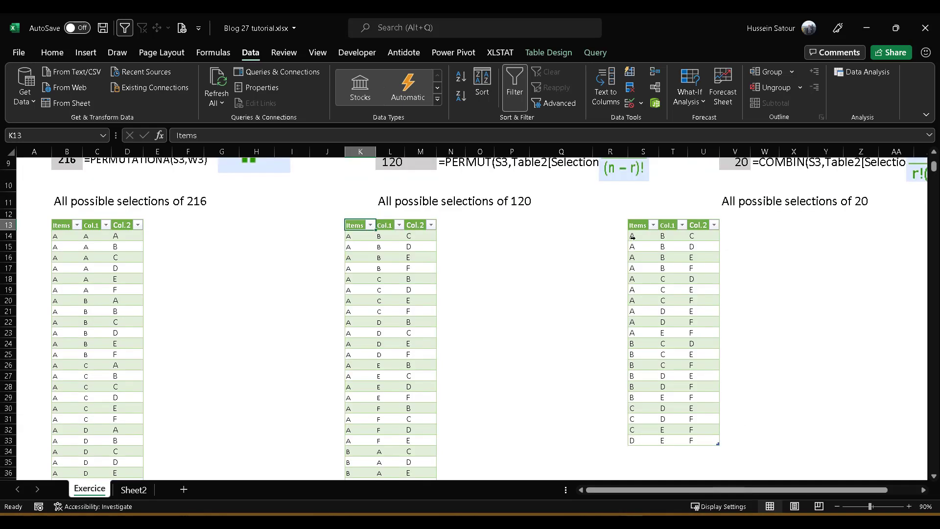
- Count the rows of the combinations table by selecting its Items cells S14:S33, and compare with the COMBIN result
scroll(657, 257, up, 1)
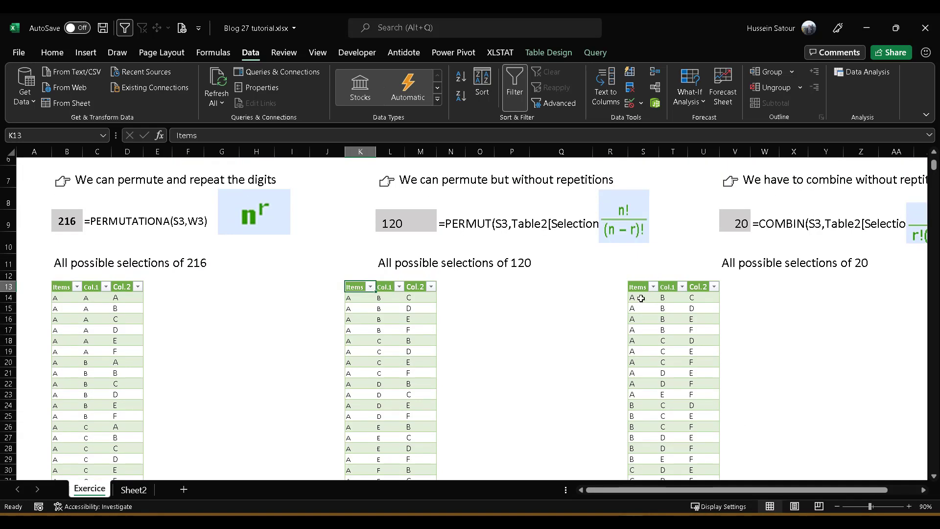
drag(641, 298, 642, 452)
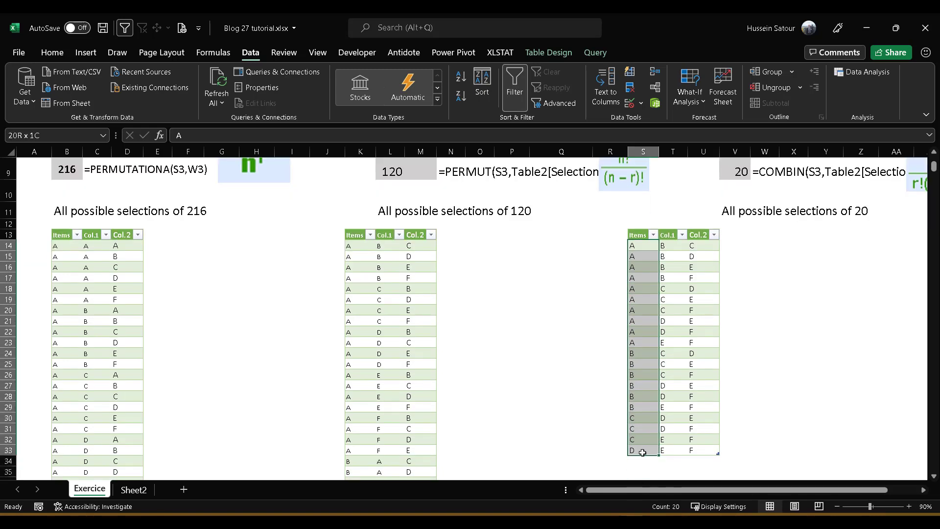
scroll(776, 409, up, 3)
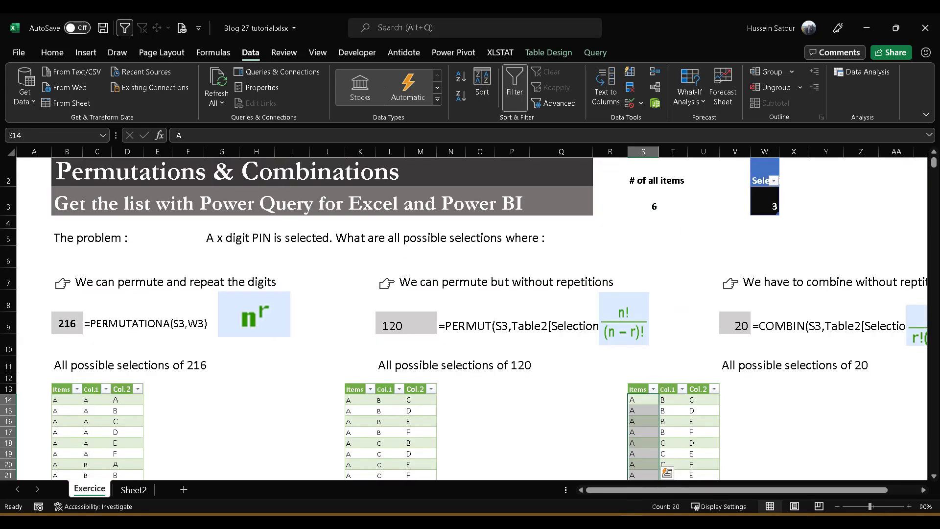